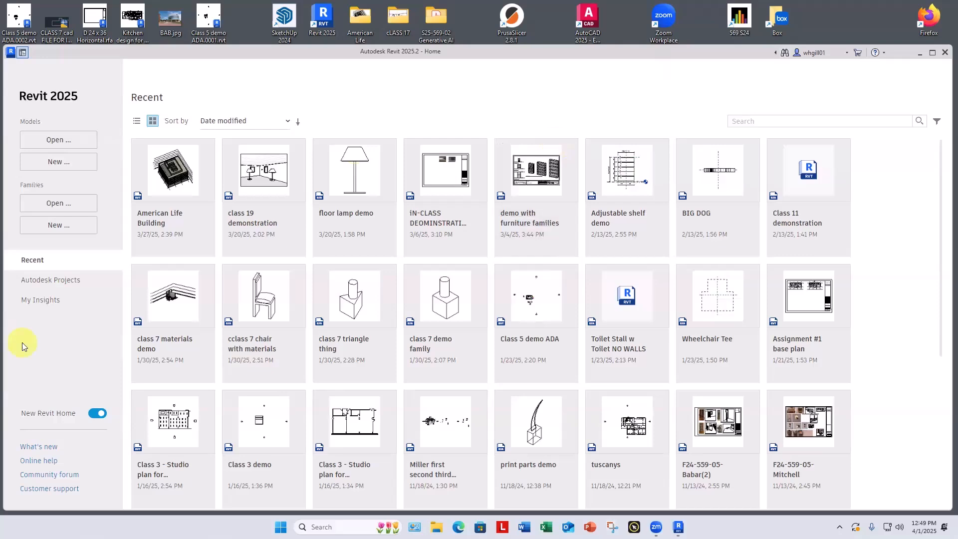
# Step: Open the American Life Building project and its sheet A1 - First Floor
pyautogui.click(166, 182)
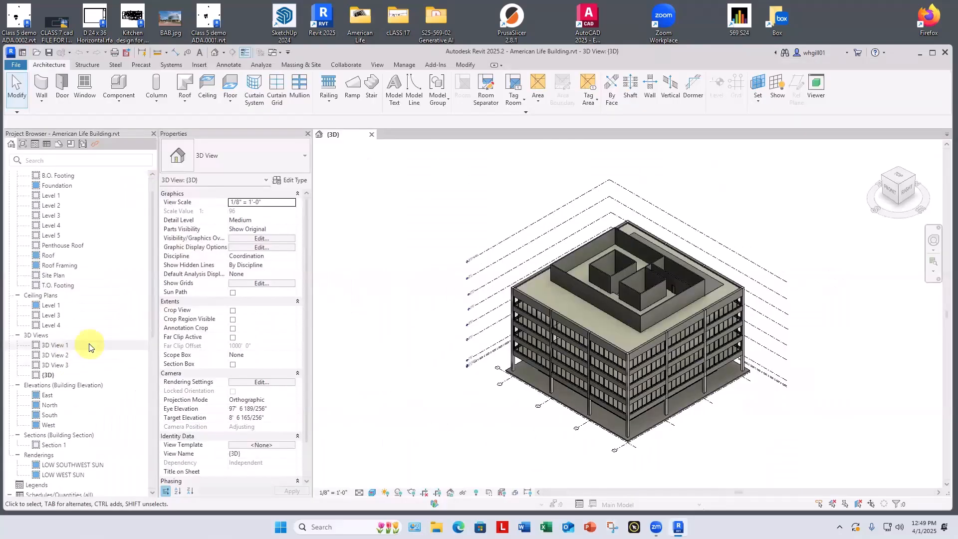
pyautogui.scroll(-3, 90, 343)
pyautogui.scroll(-2, 88, 346)
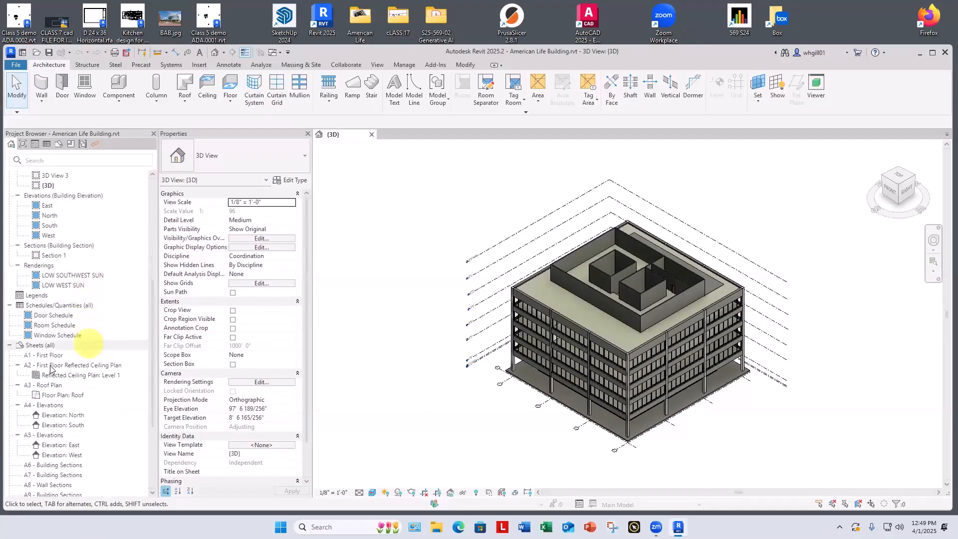
pyautogui.doubleClick(44, 355)
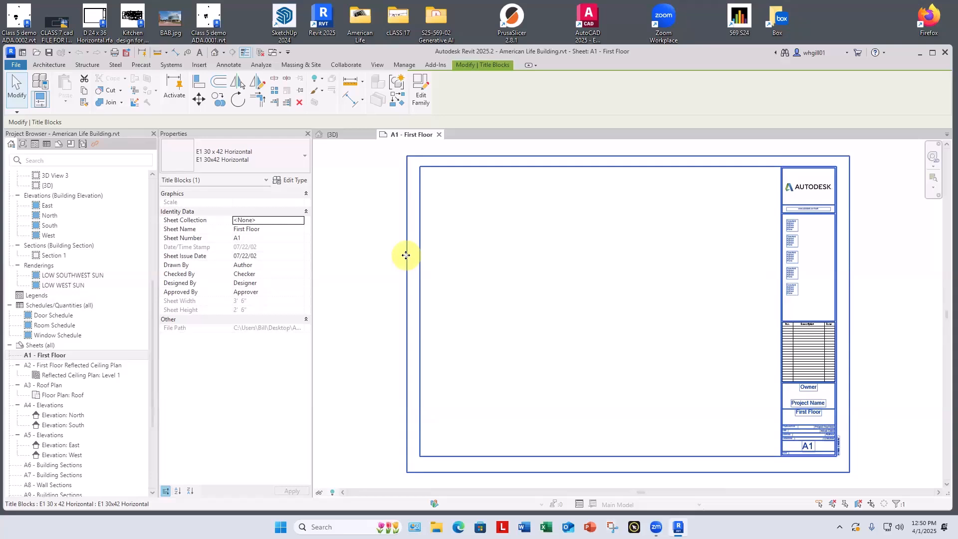
# Step: Check which title block types are available for the title block on sheet A1
pyautogui.click(372, 229)
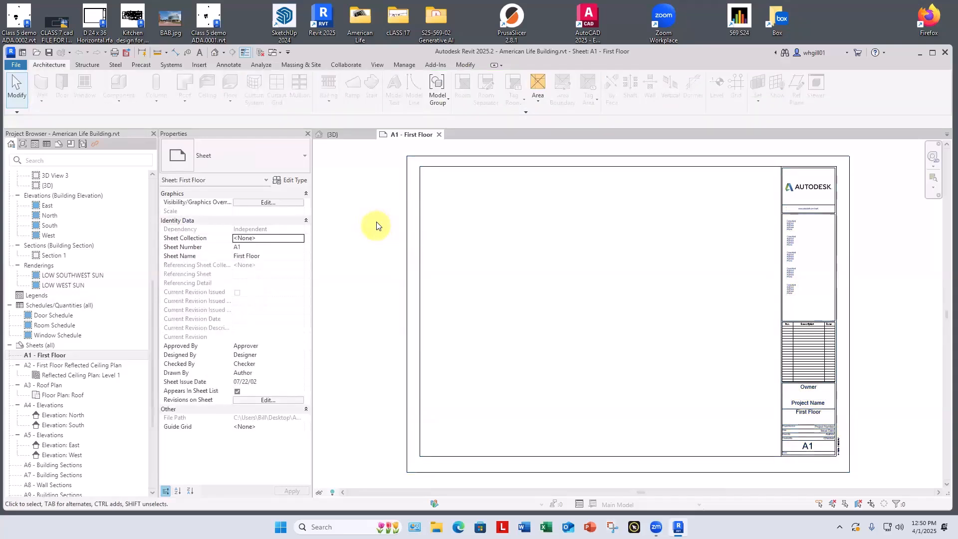
pyautogui.click(402, 197)
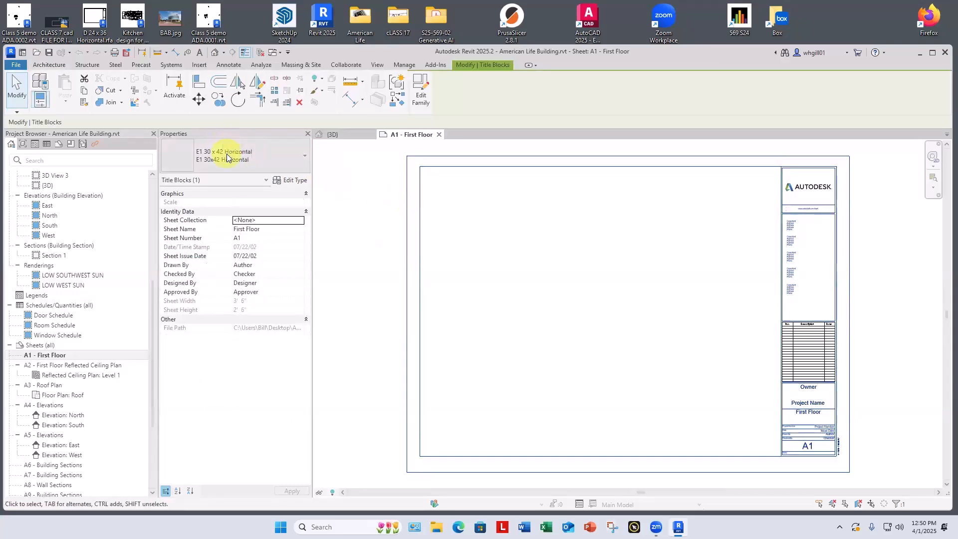
pyautogui.click(228, 158)
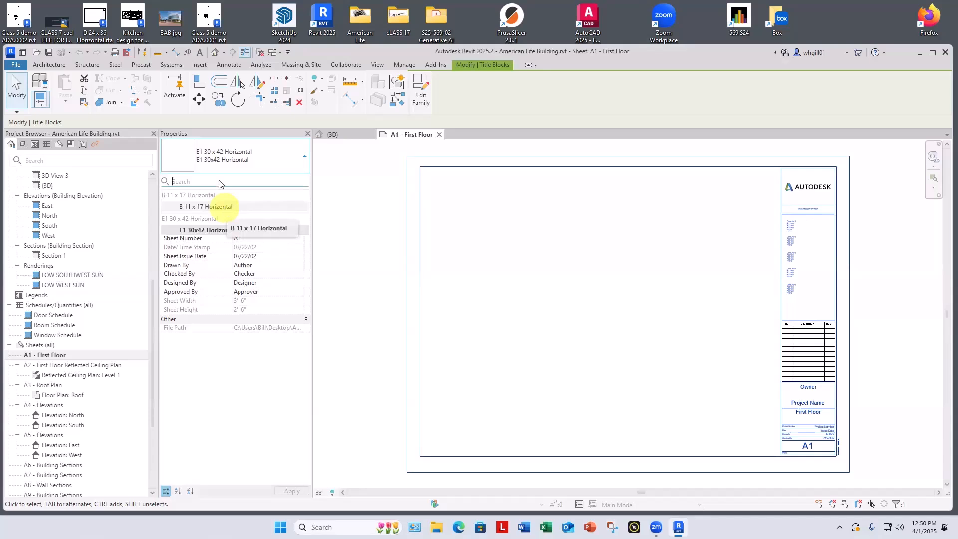
pyautogui.click(347, 181)
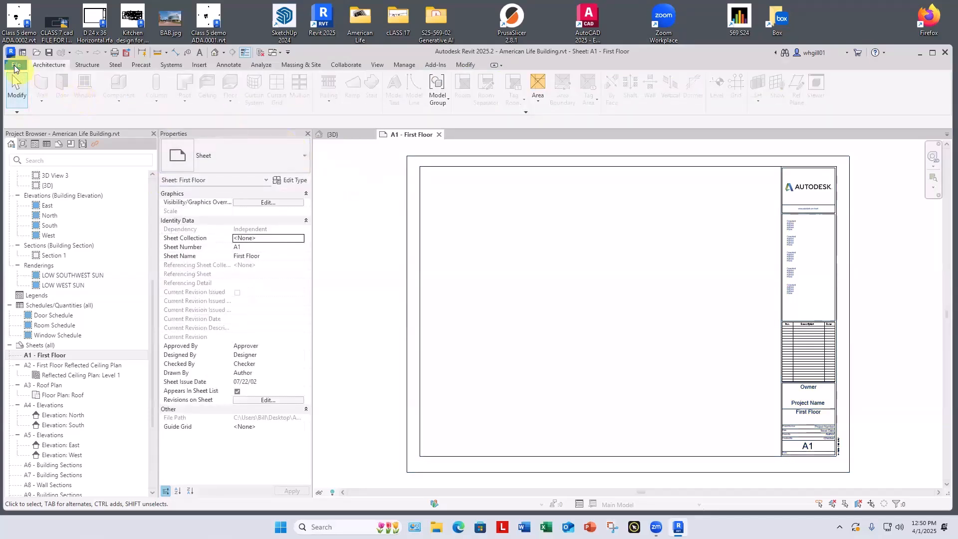
# Step: Load the D 22 x 34 Horizontal title block family from the Titleblocks folder of the US library
pyautogui.click(199, 65)
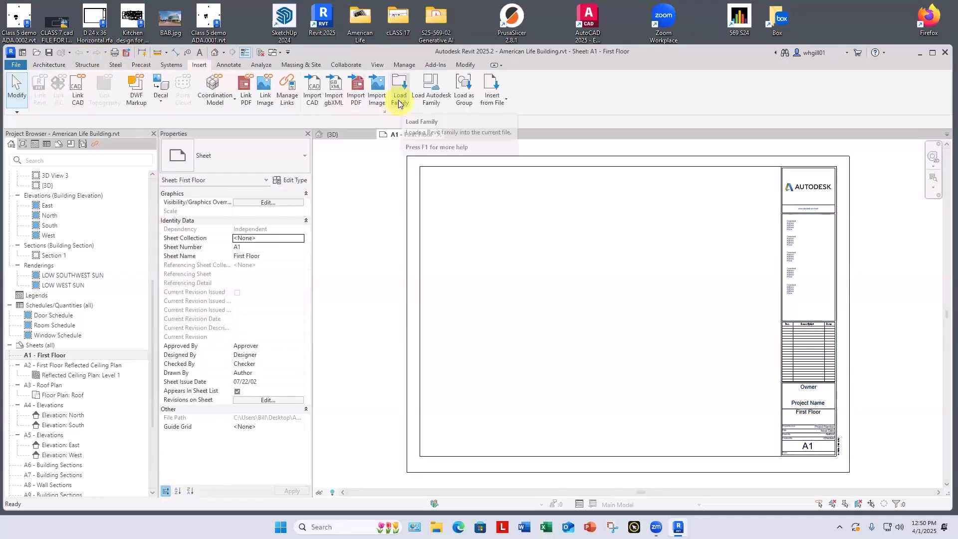
pyautogui.click(399, 101)
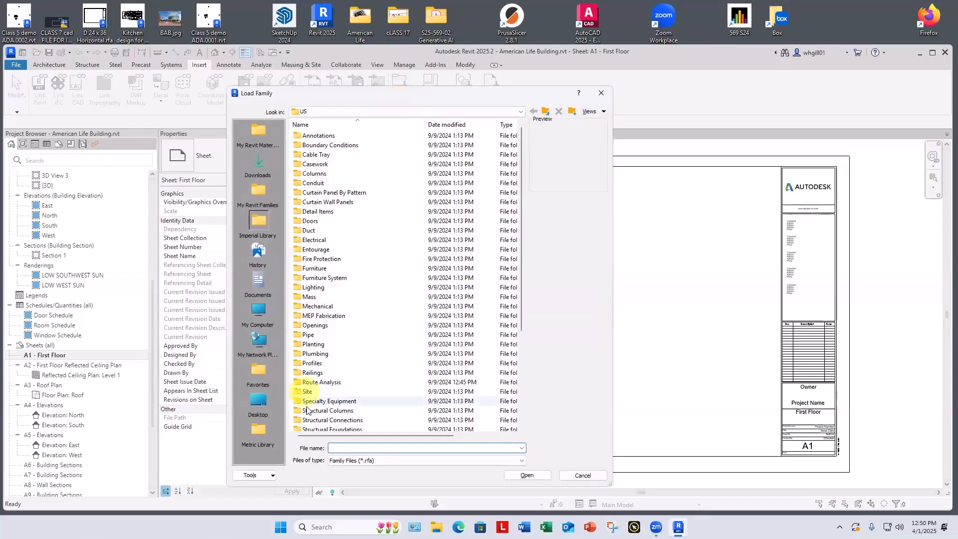
pyautogui.scroll(-5, 315, 399)
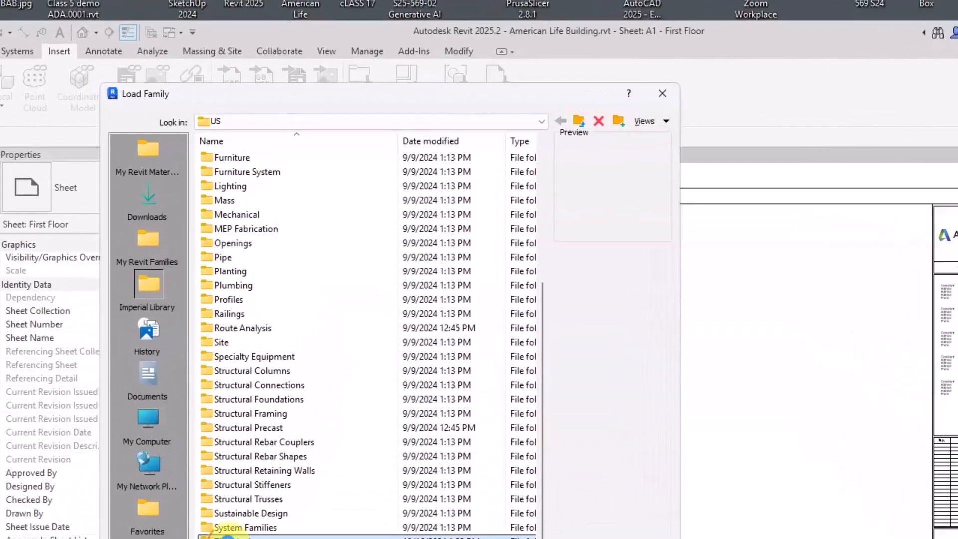
pyautogui.doubleClick(313, 393)
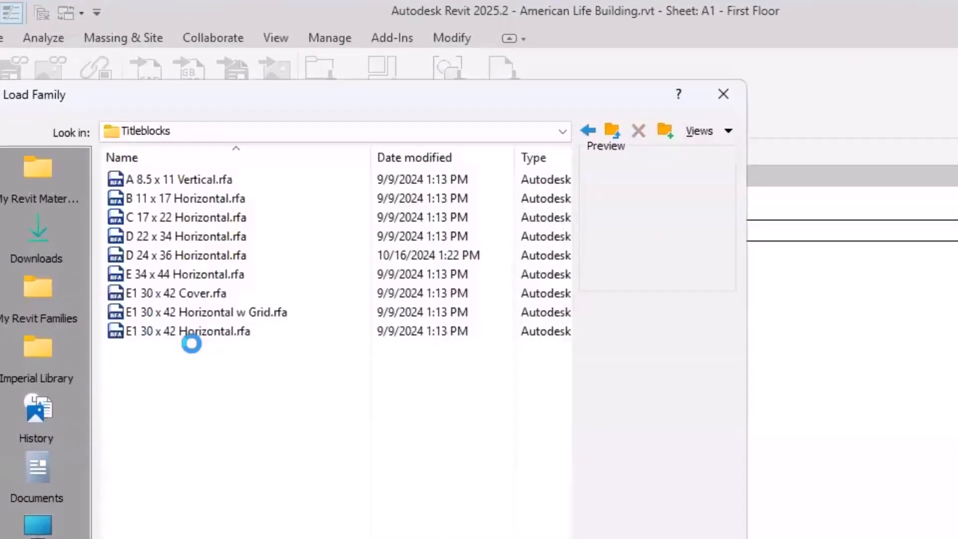
pyautogui.click(172, 238)
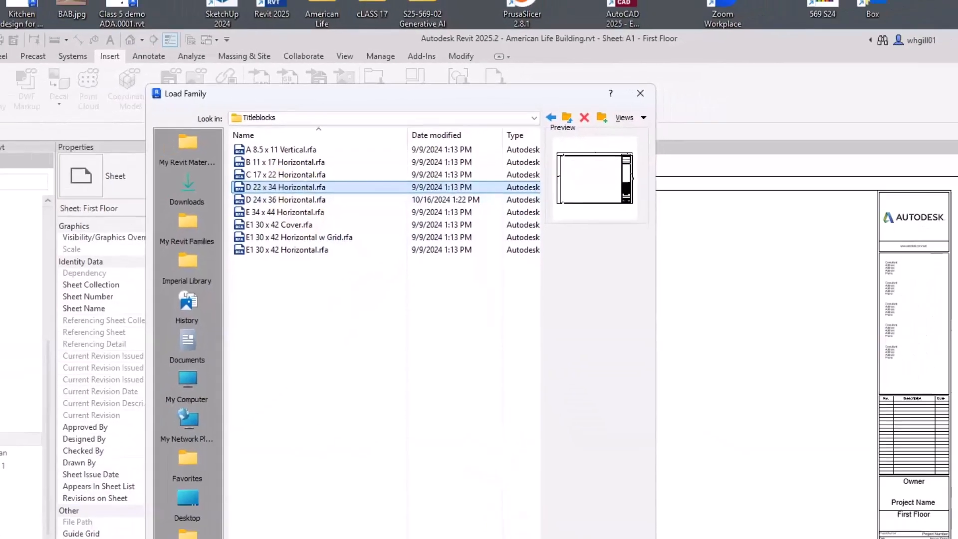
pyautogui.click(527, 473)
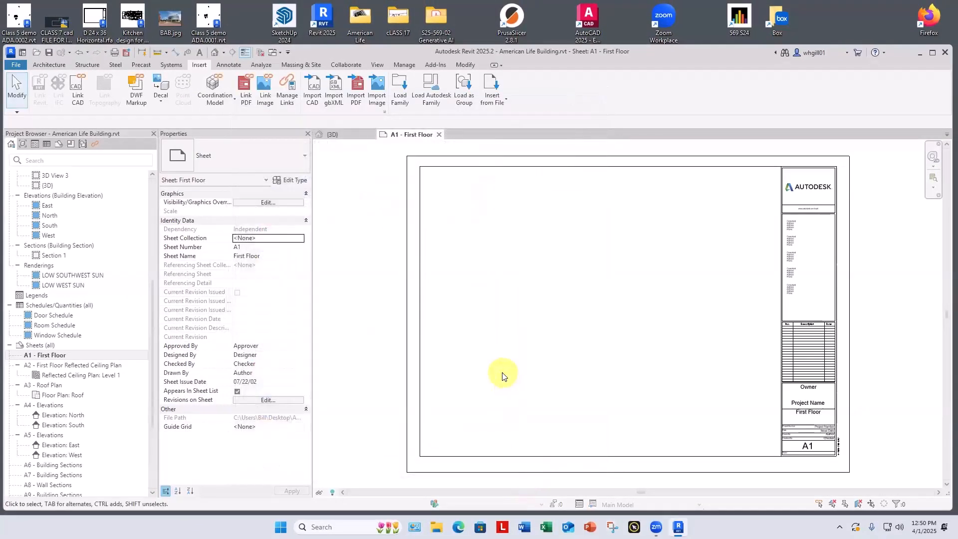
# Step: Create a new sheet using the D 22 x 34 Horizontal title block and check its title block type
pyautogui.rightClick(47, 348)
pyautogui.click(70, 350)
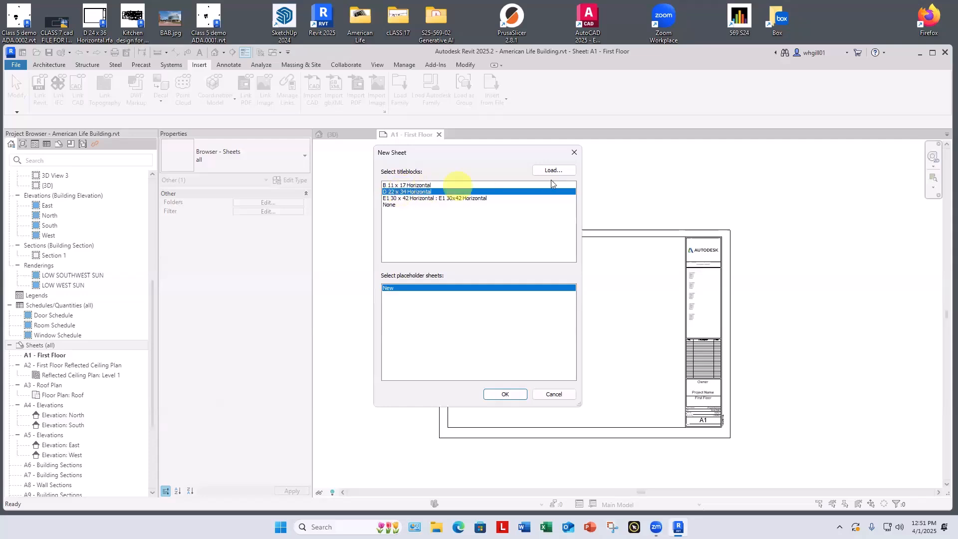
pyautogui.click(504, 394)
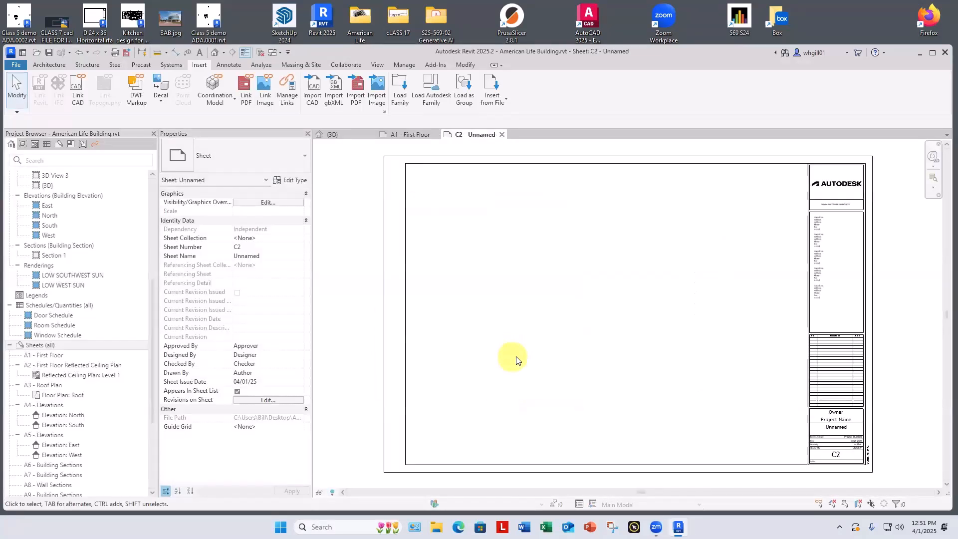
pyautogui.click(382, 349)
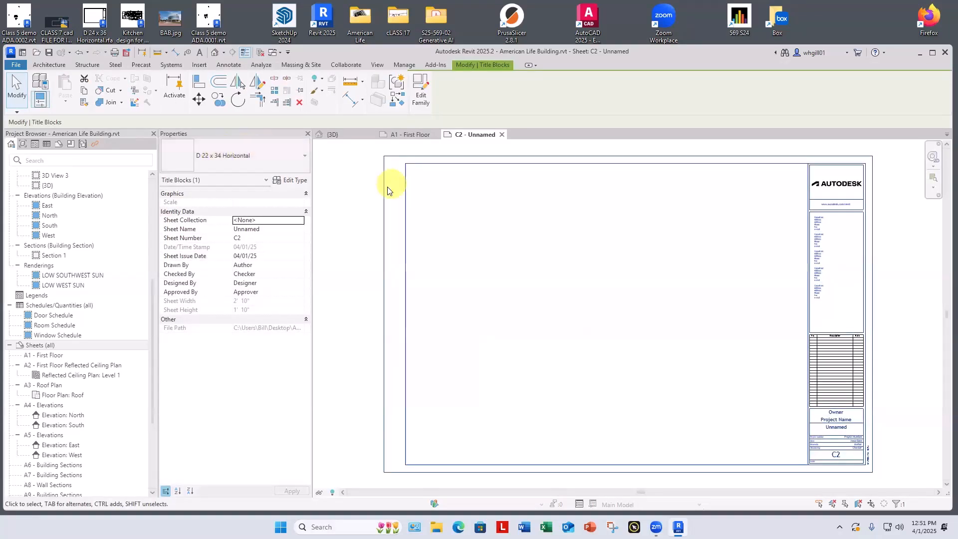
pyautogui.click(460, 218)
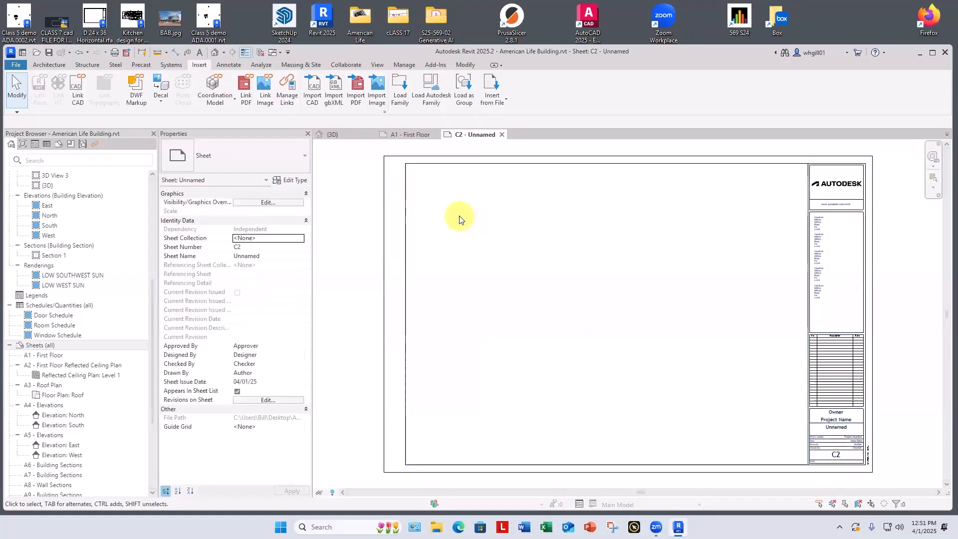
# Step: Add an aligned dimension across the overall width of the new sheet's title block, above its upper edge
pyautogui.moveTo(443, 220); pyautogui.dragTo(433, 286, button='middle')
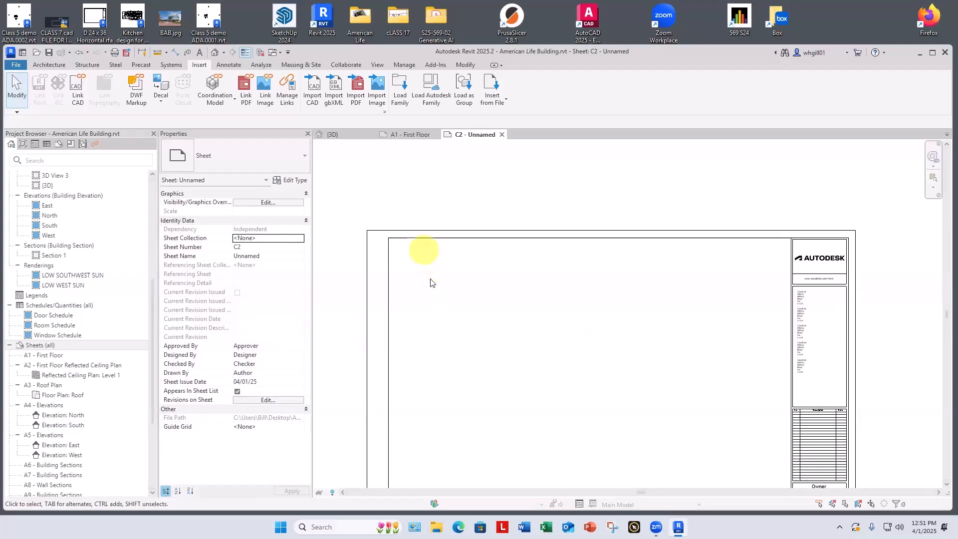
pyautogui.press('d')
pyautogui.press('i')
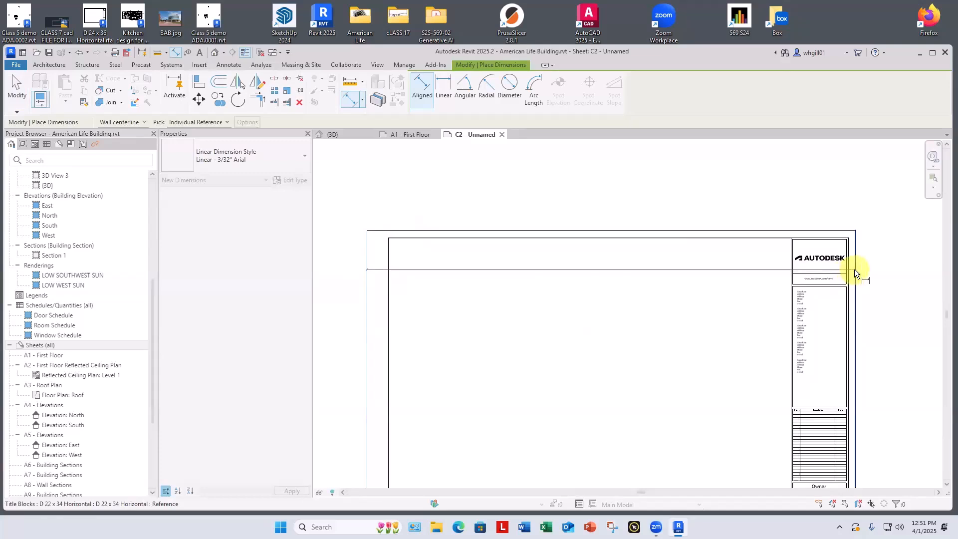
pyautogui.click(855, 269)
pyautogui.scroll(6, 611, 200)
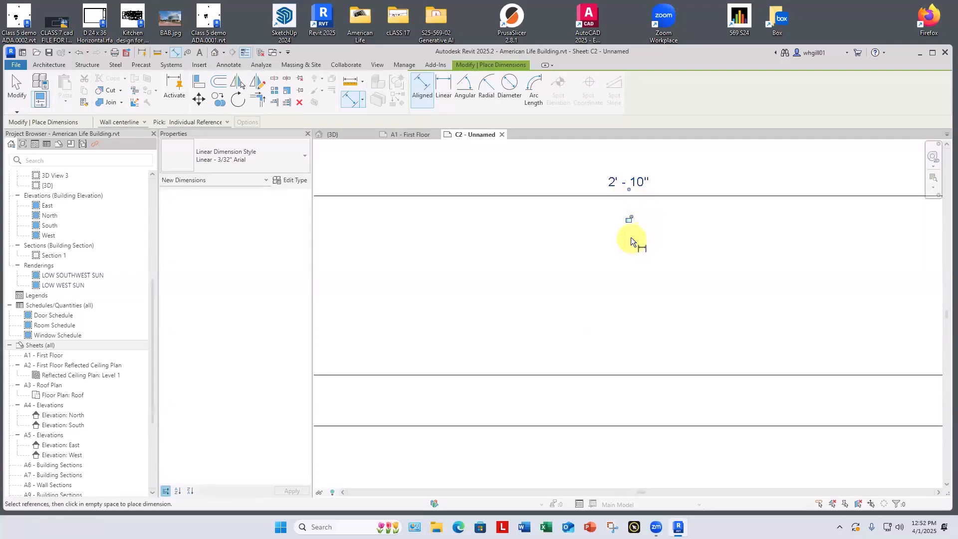
pyautogui.press('Escape')
# Step: Delete the width dimension above the title block
pyautogui.scroll(-4, 631, 236)
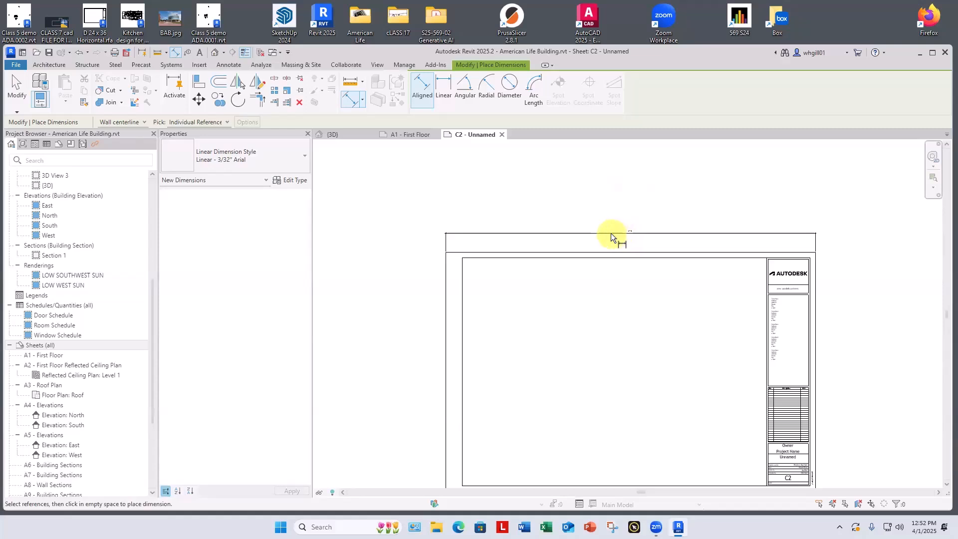
pyautogui.press('Escape')
pyautogui.click(611, 234)
pyautogui.press('BackSpace')
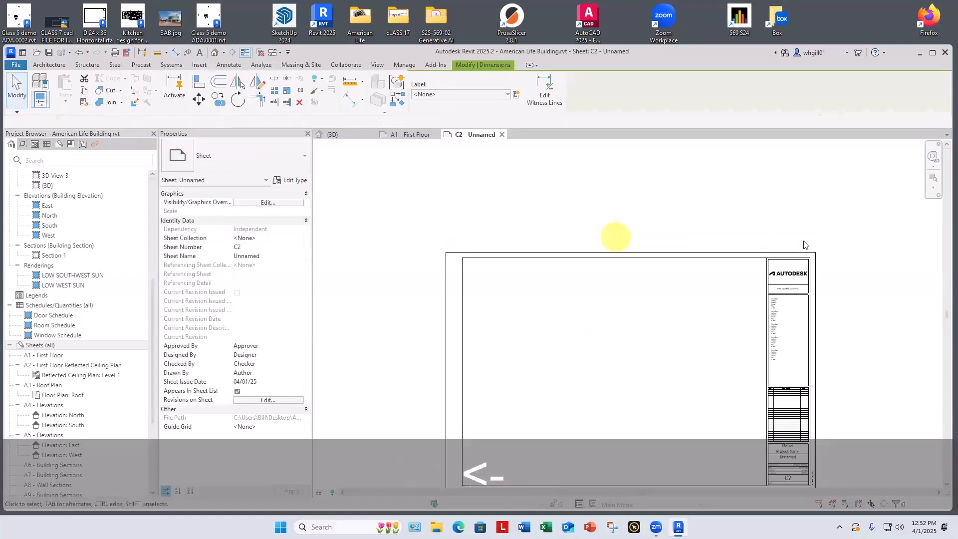
pyautogui.moveTo(816, 253); pyautogui.dragTo(758, 190, button='middle')
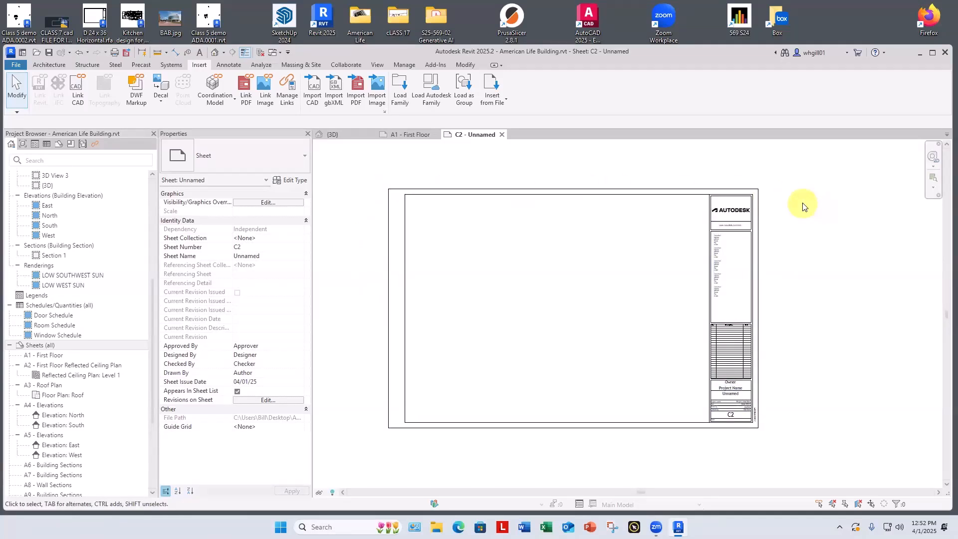
# Step: Draw a short, nearly vertical detail line outside the sheet border, beside the title block's right edge
pyautogui.click(452, 176)
pyautogui.press('d')
pyautogui.press('l')
pyautogui.click(807, 227)
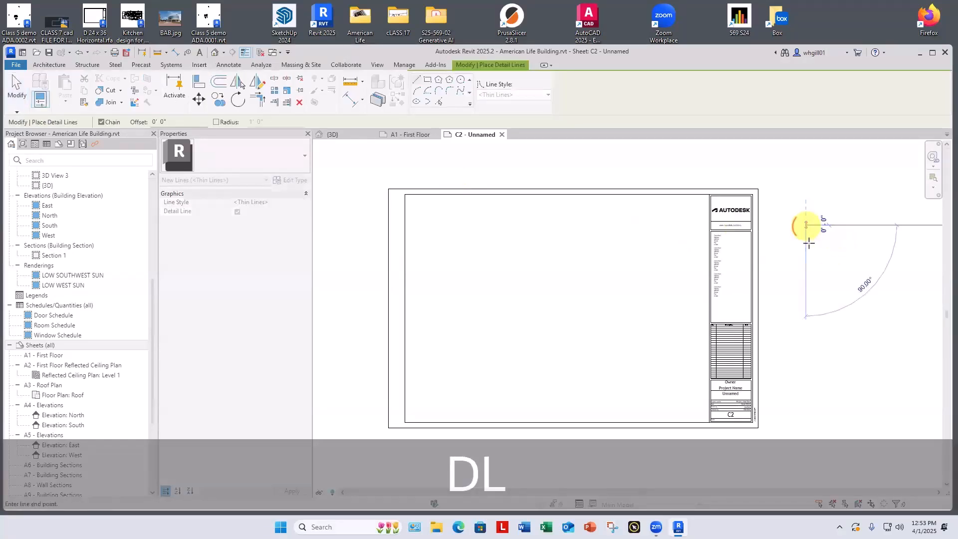
pyautogui.click(811, 280)
pyautogui.press('Escape')
pyautogui.press('Escape')
pyautogui.scroll(-2, 807, 295)
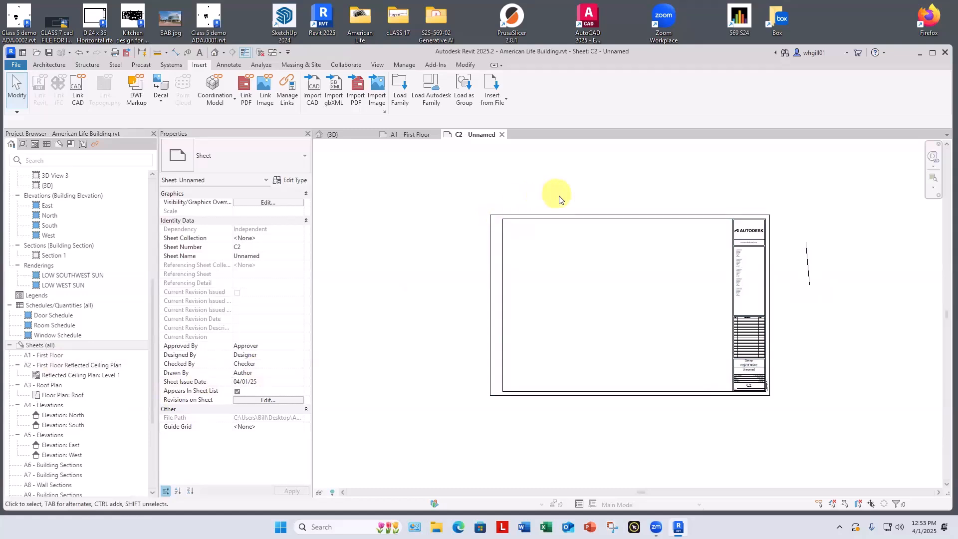
pyautogui.scroll(-3, 561, 197)
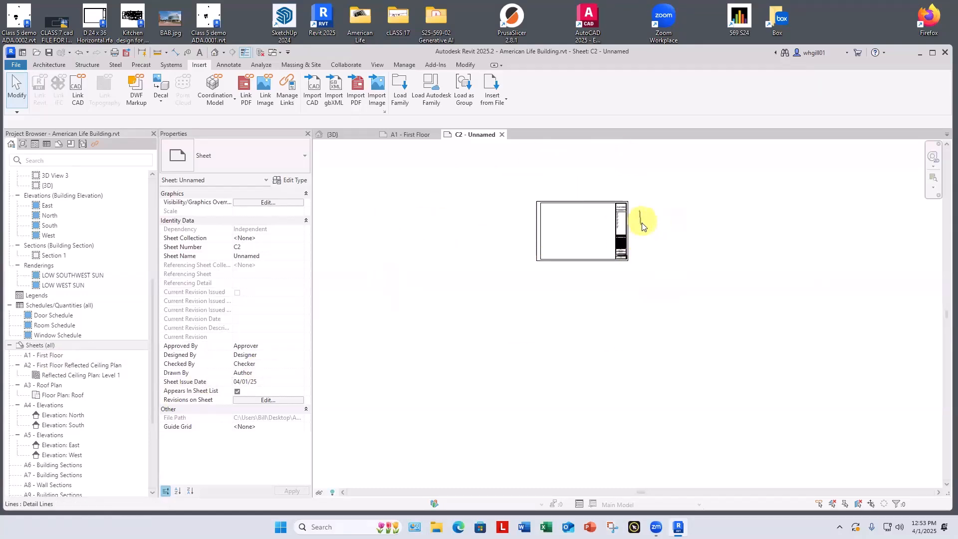
pyautogui.scroll(3, 640, 222)
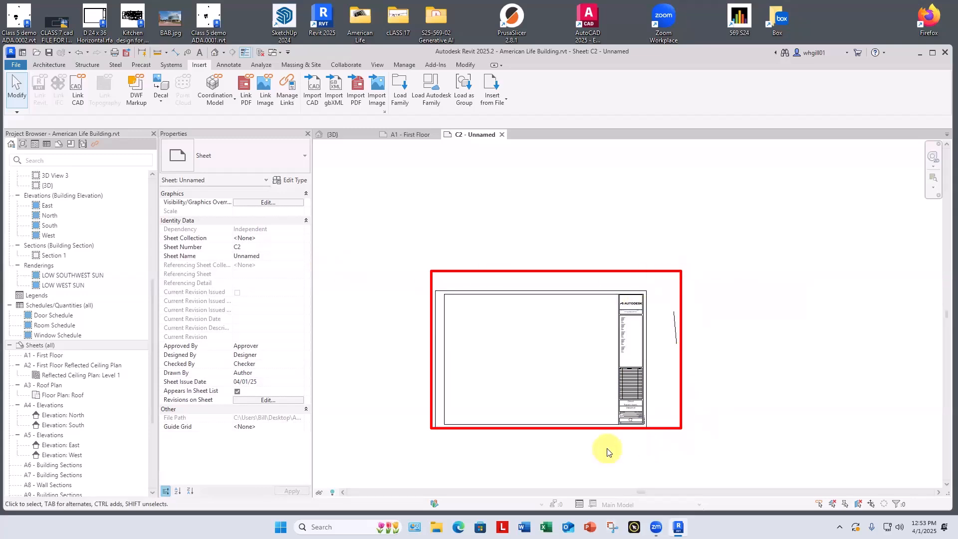
# Step: Delete the stray detail line outside the sheet border
pyautogui.click(676, 336)
pyautogui.press('BackSpace')
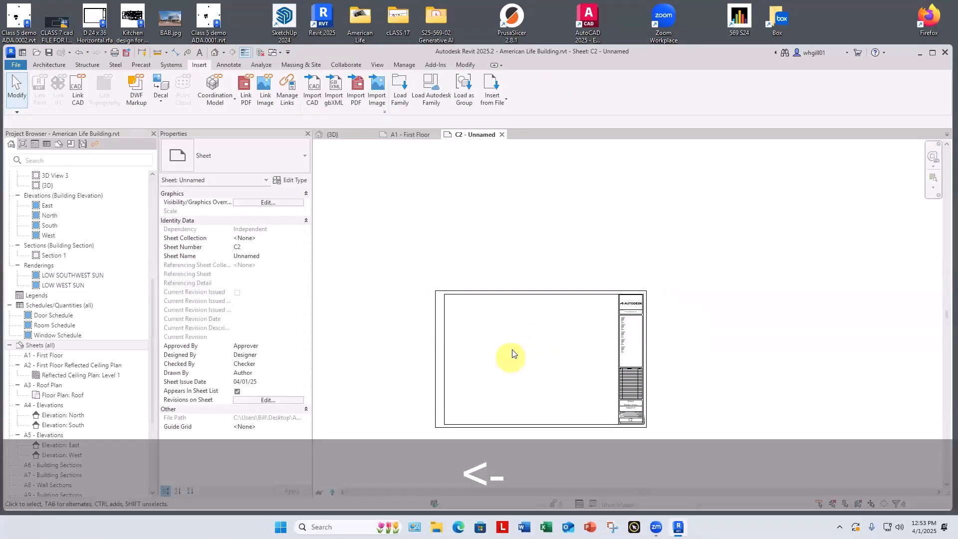
pyautogui.scroll(-1, 514, 349)
pyautogui.scroll(3, 549, 300)
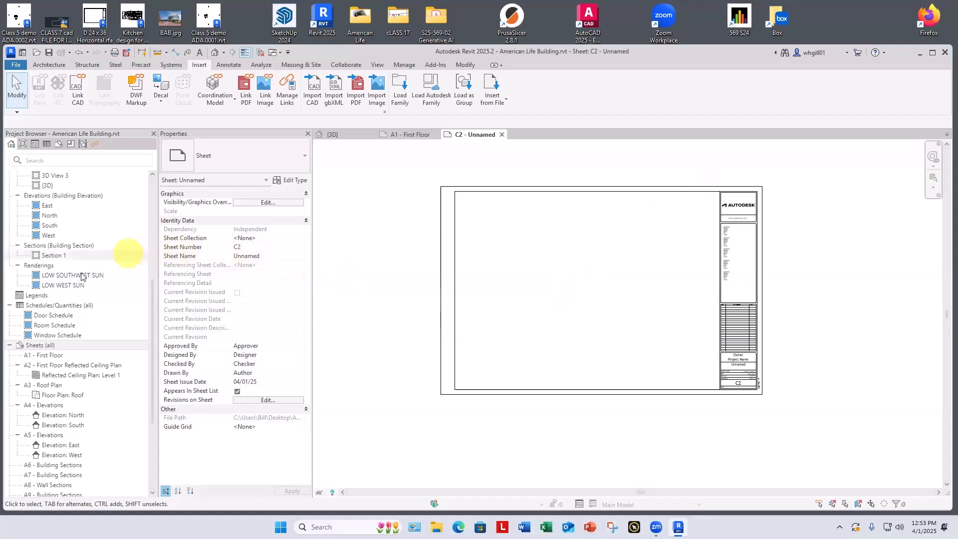
# Step: Place the Level 1 floor plan view on sheet C2
pyautogui.scroll(4, 65, 213)
pyautogui.scroll(3, 65, 213)
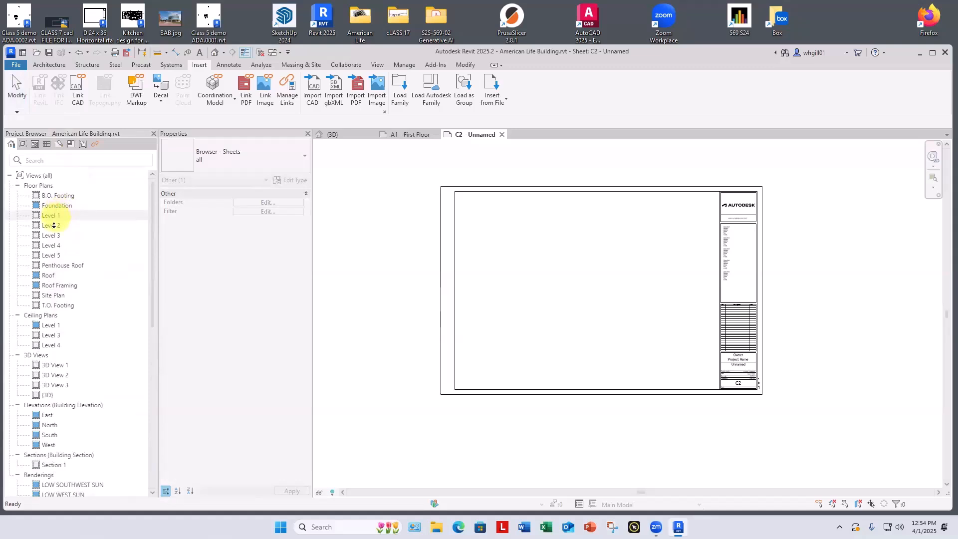
pyautogui.scroll(-1, 54, 206)
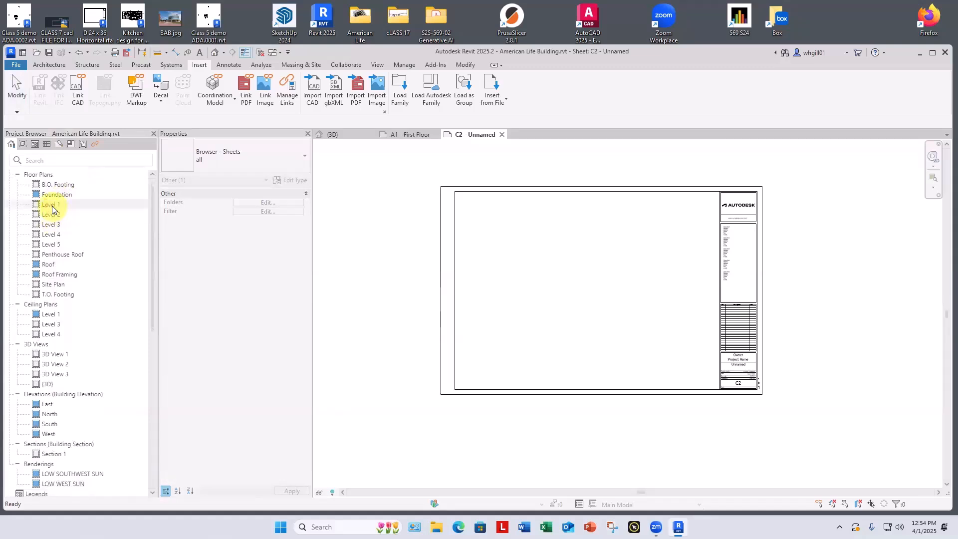
pyautogui.click(52, 206)
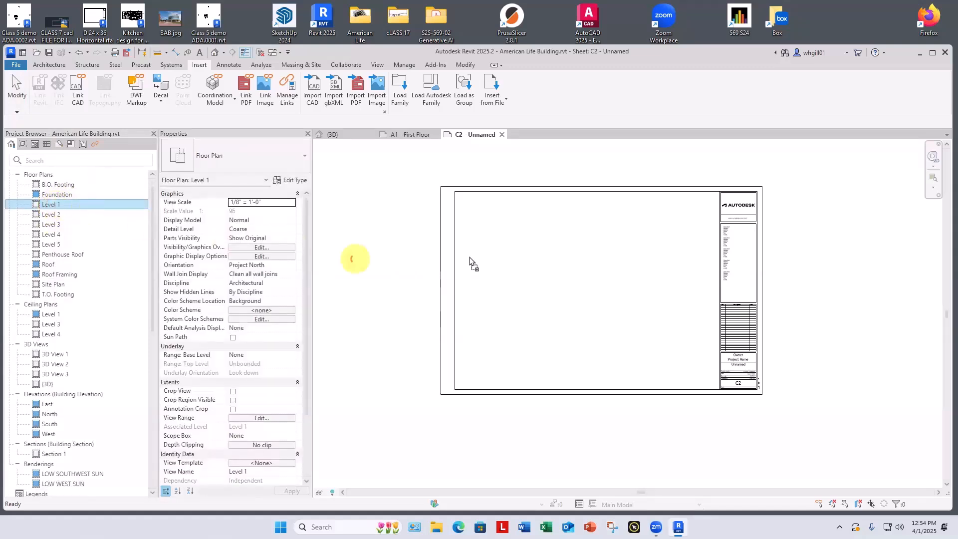
pyautogui.click(524, 260)
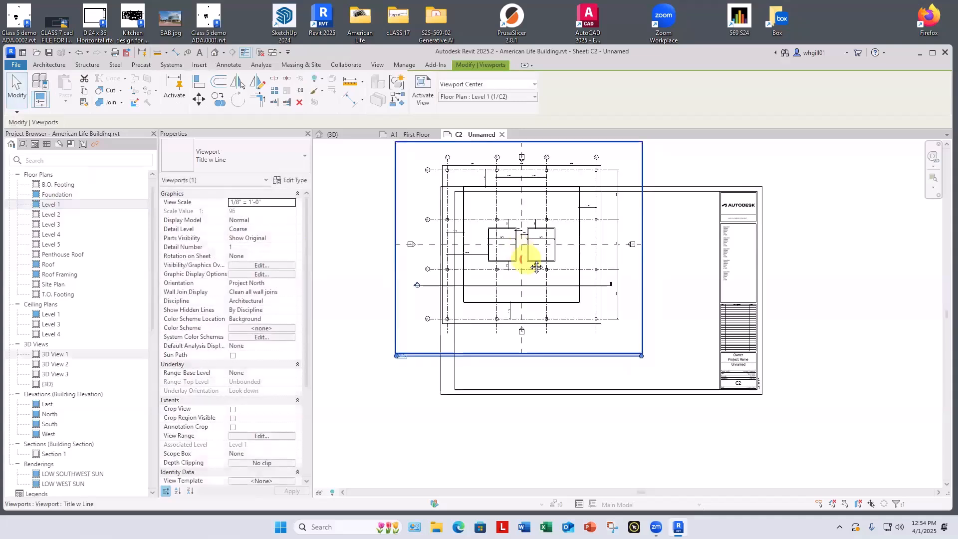
# Step: Move the Level 1 floor plan viewport down and slightly to the right on sheet C2, toward the title block frame
pyautogui.moveTo(530, 259); pyautogui.dragTo(555, 326, button='middle')
pyautogui.press('Down')
pyautogui.press('Down')
pyautogui.press('Down')
pyautogui.press('Down')
pyautogui.press('Down')
pyautogui.press('Down')
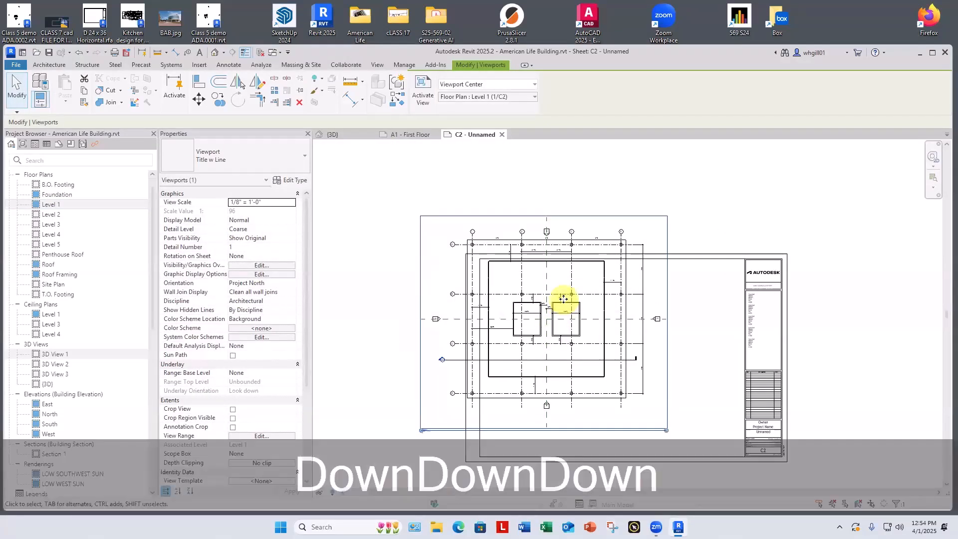
pyautogui.press('Down')
pyautogui.press('Down')
pyautogui.press('Down')
pyautogui.press('Down')
pyautogui.press('Down')
pyautogui.press('Down')
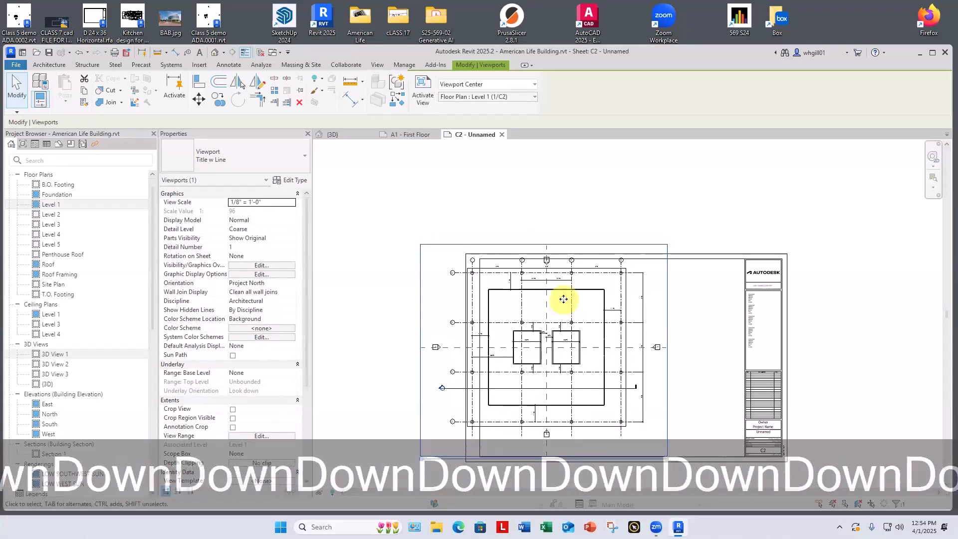
pyautogui.press('Down')
pyautogui.press('Down')
pyautogui.press('Right')
pyautogui.press('Right')
pyautogui.press('Right')
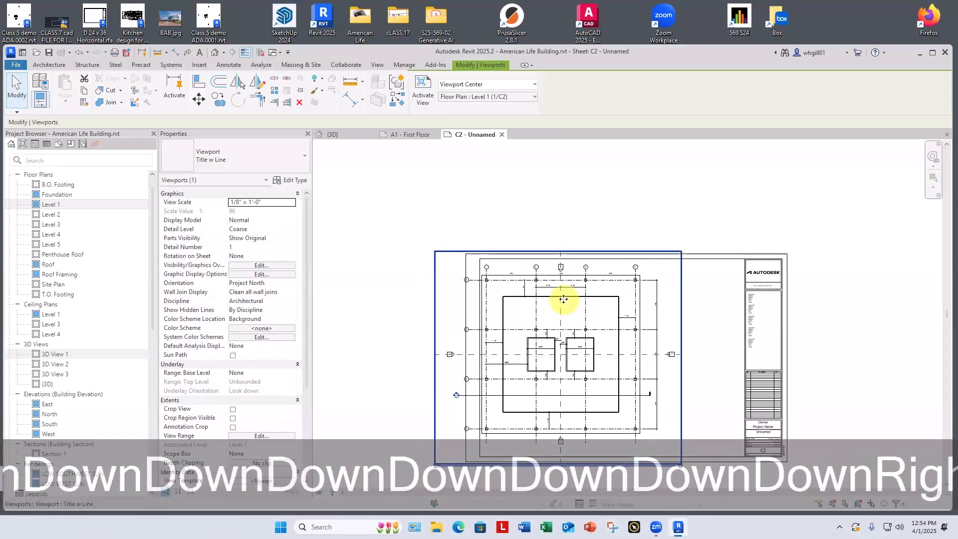
pyautogui.click(567, 215)
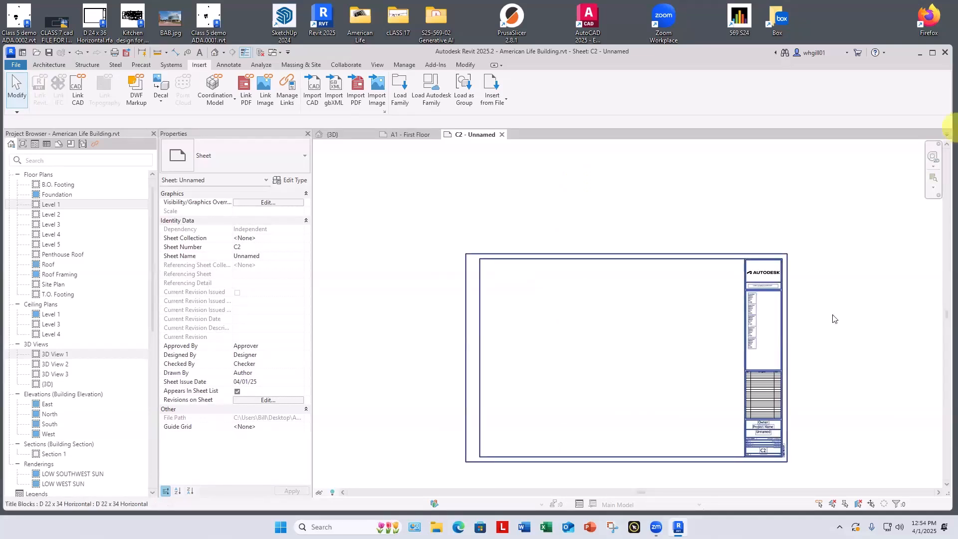
# Step: Examine the D 22 x 34 title block's logo, consultant notes, revision table and project information fields on sheet C2
pyautogui.scroll(2, 794, 257)
pyautogui.scroll(-1, 774, 248)
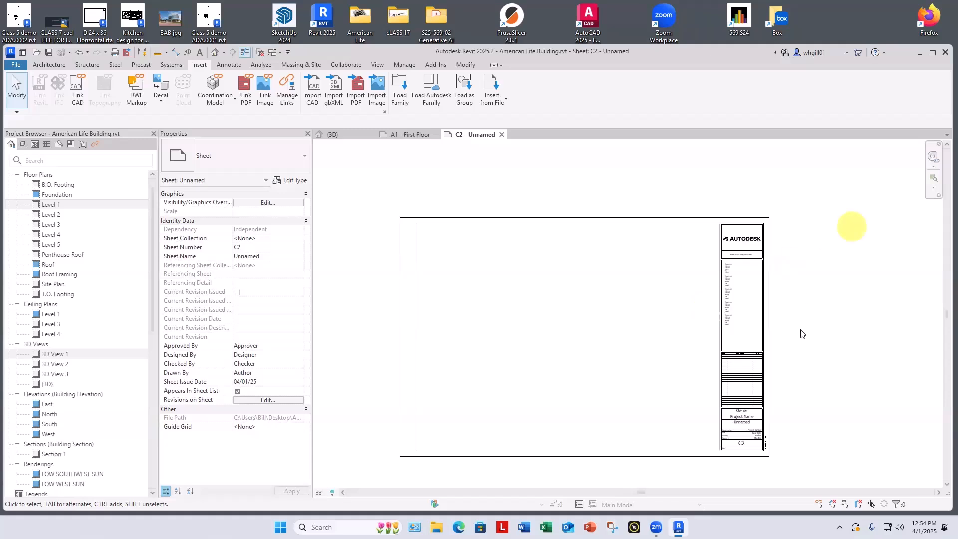
pyautogui.scroll(4, 776, 400)
pyautogui.scroll(-2, 742, 306)
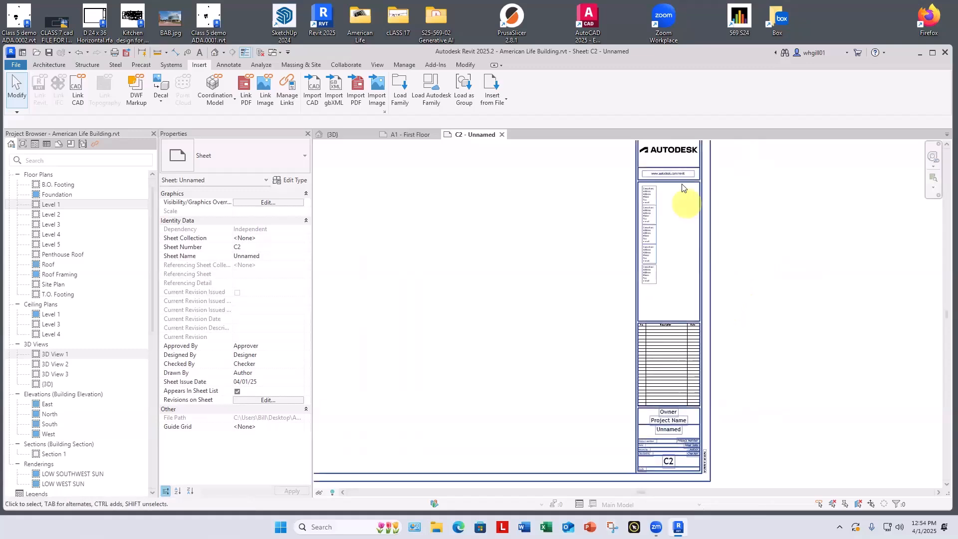
pyautogui.scroll(4, 662, 235)
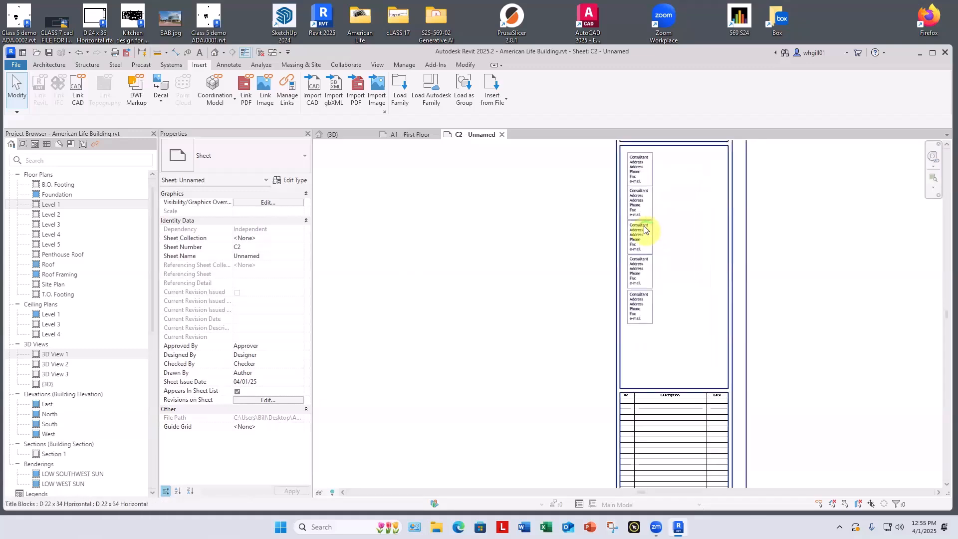
pyautogui.scroll(-4, 647, 222)
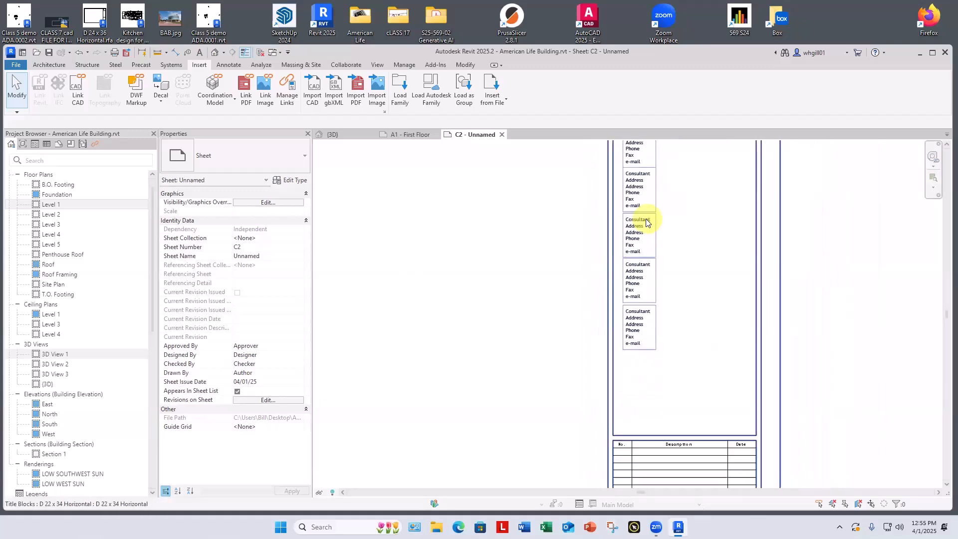
pyautogui.moveTo(696, 326); pyautogui.dragTo(704, 220, button='middle')
pyautogui.scroll(-1, 704, 221)
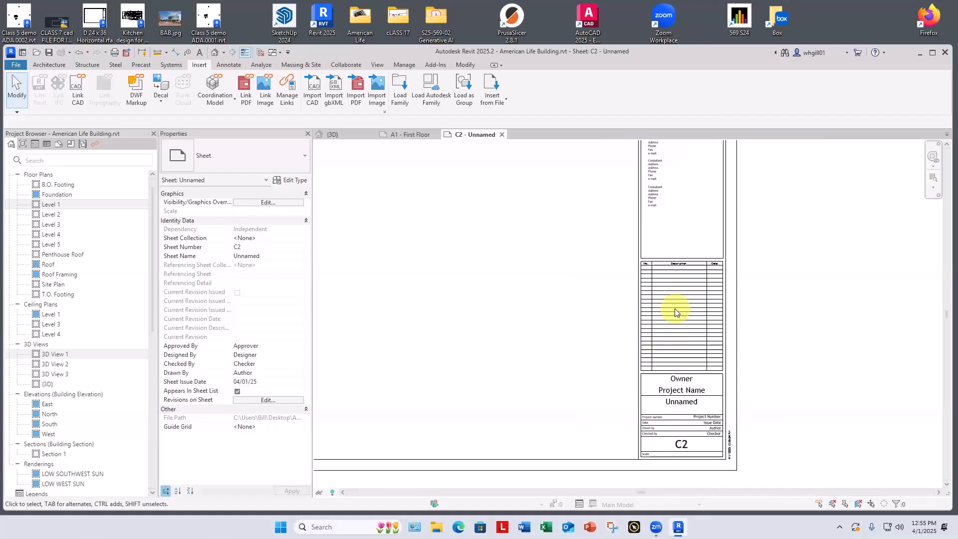
pyautogui.scroll(4, 679, 374)
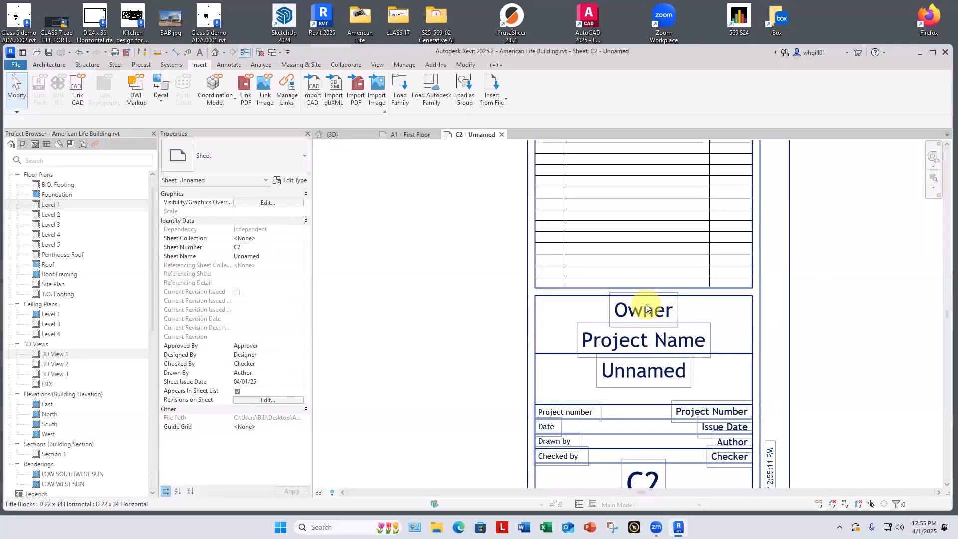
pyautogui.scroll(-1, 582, 313)
pyautogui.moveTo(601, 415); pyautogui.dragTo(592, 348, button='middle')
pyautogui.scroll(1, 622, 401)
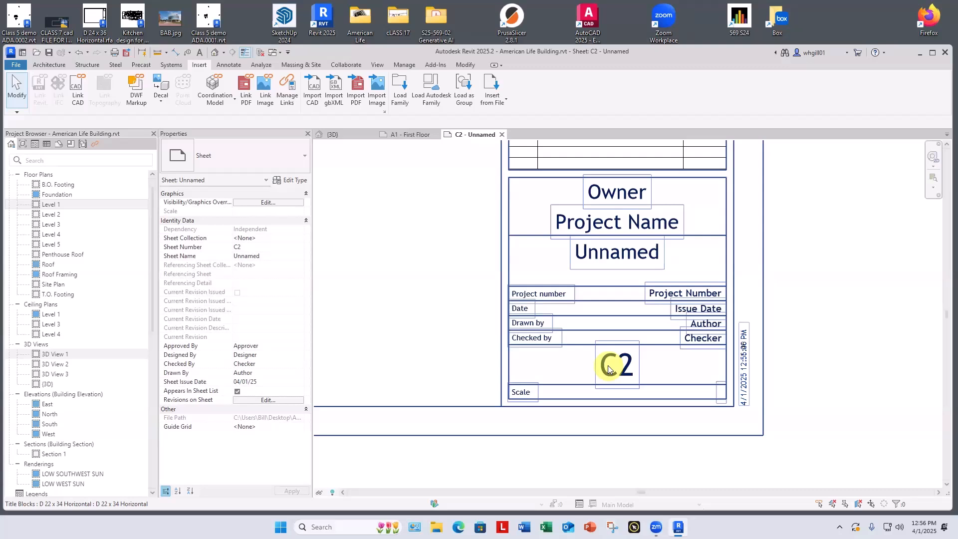
pyautogui.middleClick(896, 353)
pyautogui.middleClick(896, 353)
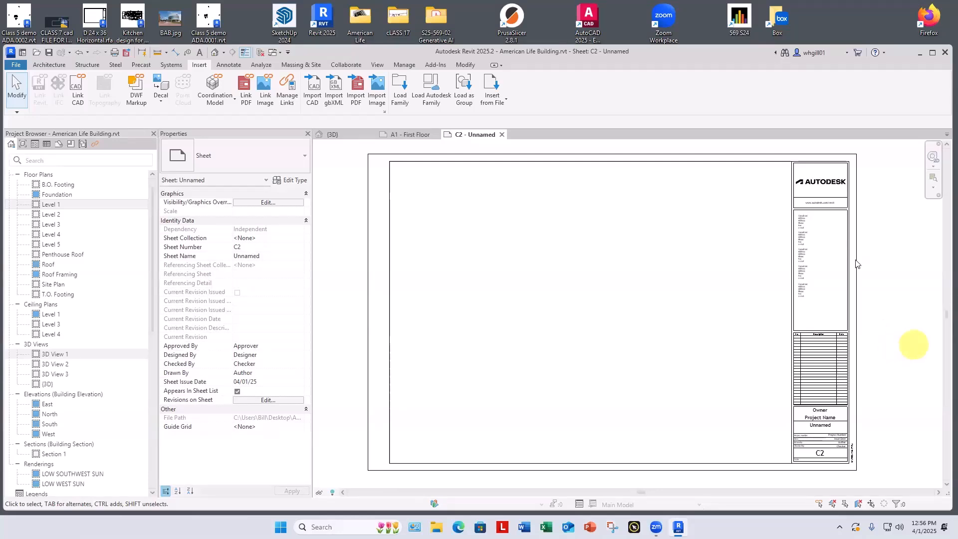
# Step: Open the D 22 x 34 Horizontal title block family of sheet C2 for editing
pyautogui.click(599, 160)
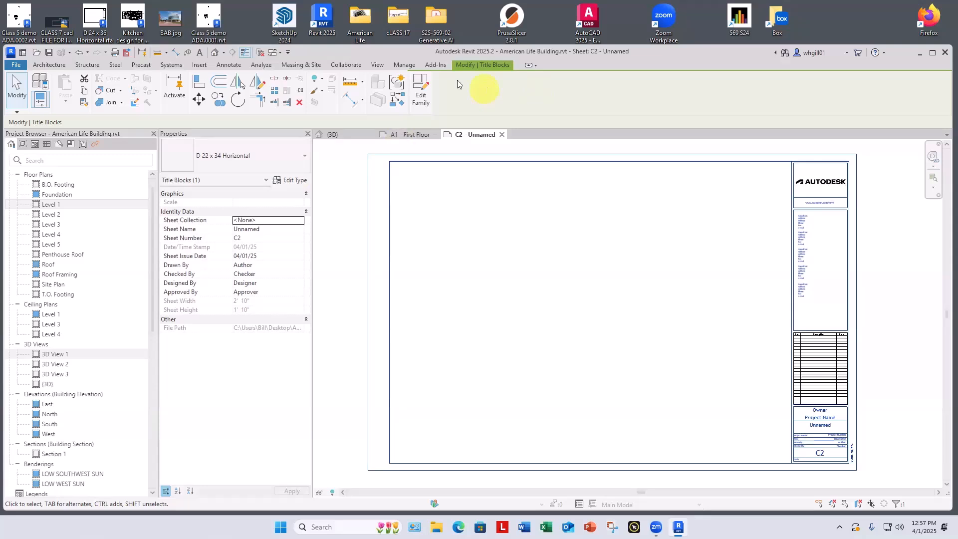
pyautogui.click(425, 97)
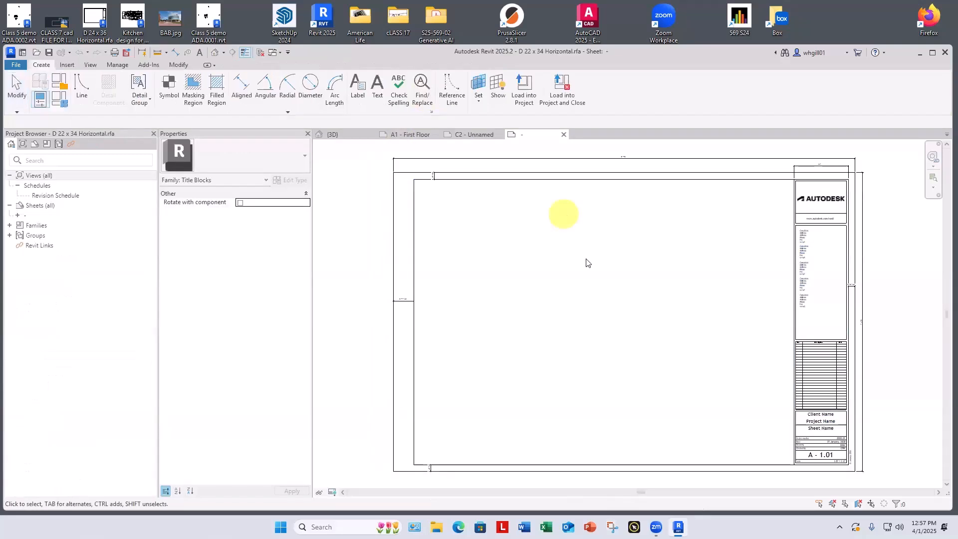
pyautogui.moveTo(577, 259); pyautogui.dragTo(601, 227, button='middle')
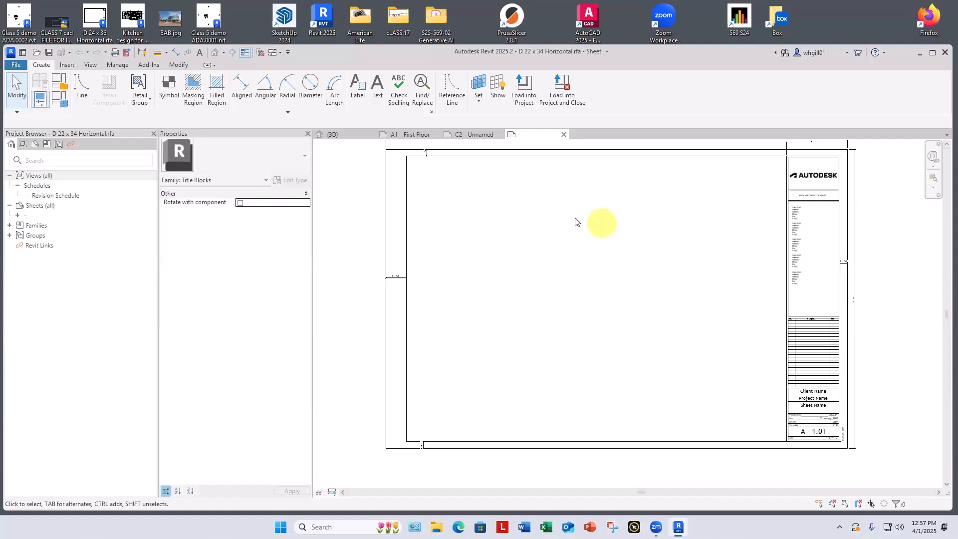
# Step: Examine the binding margin, sheet border and title strip dimensions in the title block family
pyautogui.scroll(7, 389, 300)
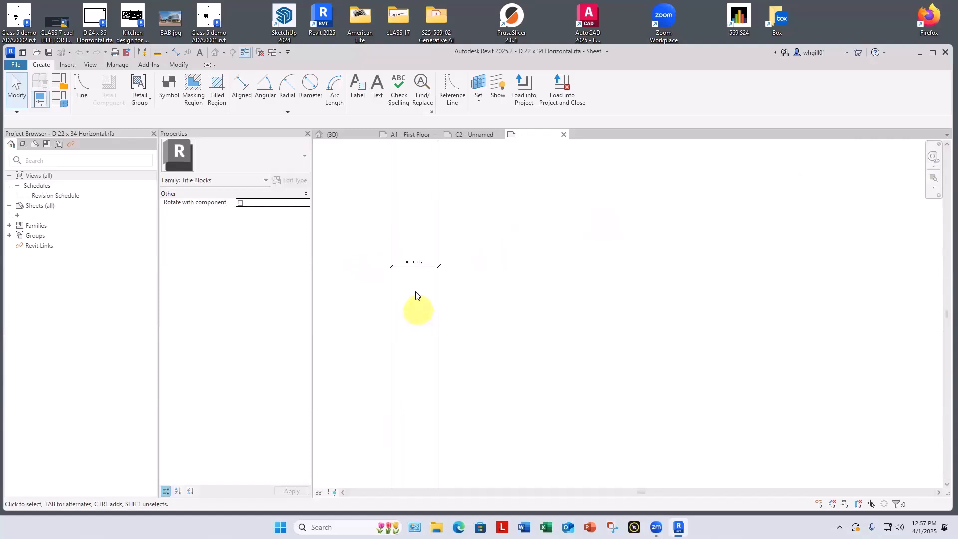
pyautogui.scroll(-3, 424, 256)
pyautogui.scroll(-5, 422, 254)
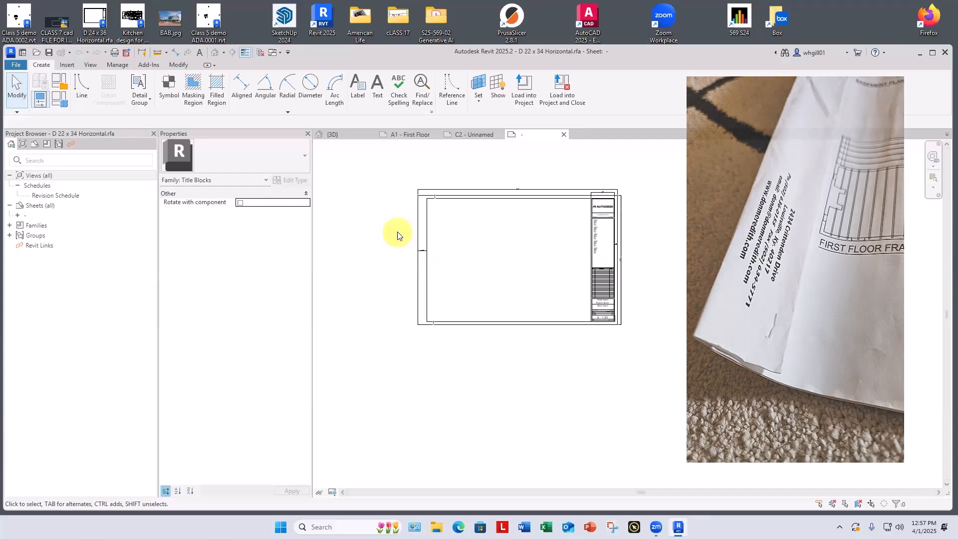
pyautogui.scroll(1, 575, 199)
pyautogui.scroll(4, 577, 196)
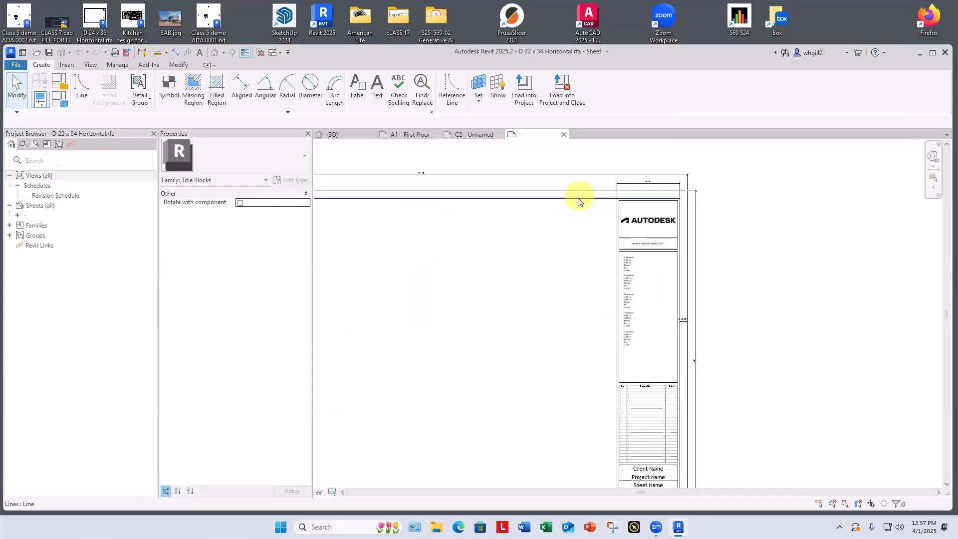
pyautogui.moveTo(569, 257); pyautogui.dragTo(690, 306, button='middle')
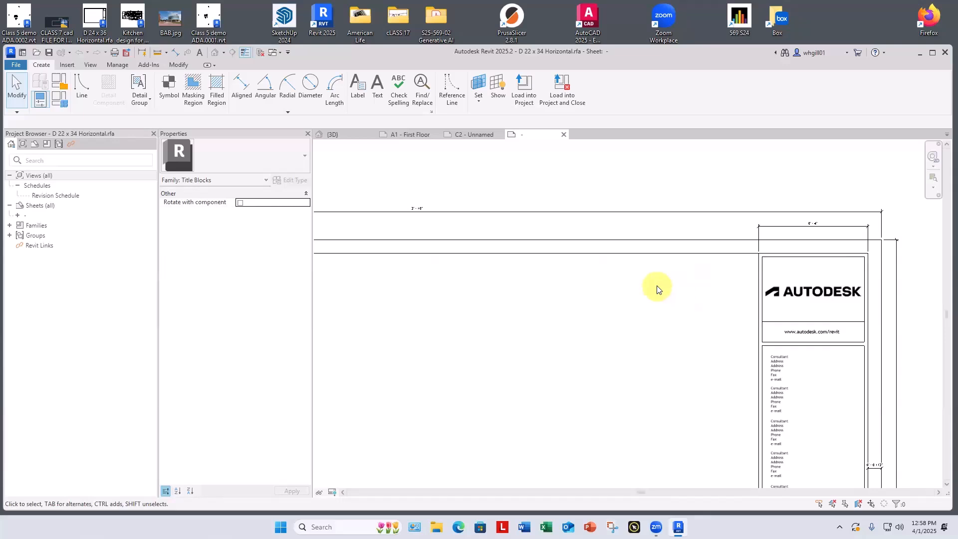
pyautogui.scroll(-3, 677, 290)
pyautogui.moveTo(676, 288); pyautogui.dragTo(706, 232, button='middle')
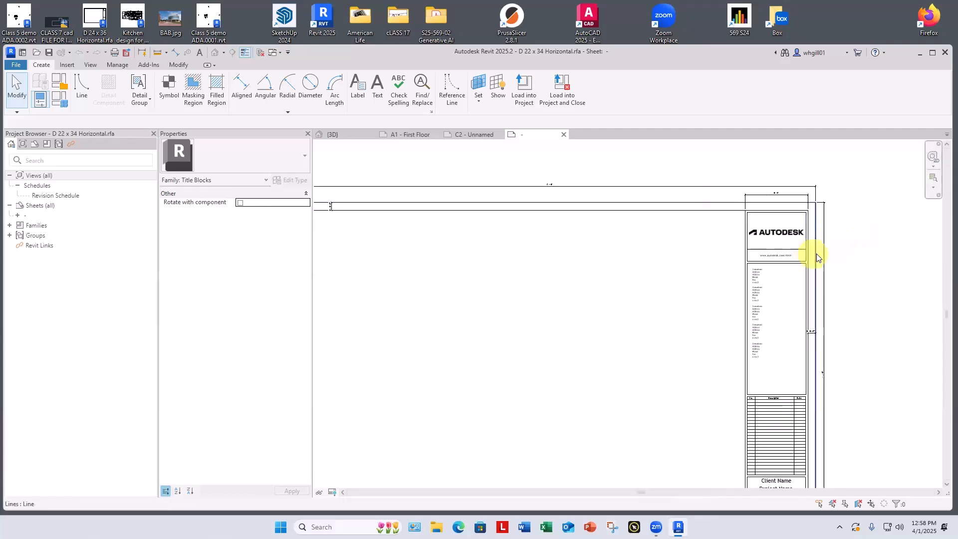
pyautogui.scroll(5, 763, 329)
pyautogui.scroll(-4, 772, 328)
pyautogui.scroll(-5, 793, 325)
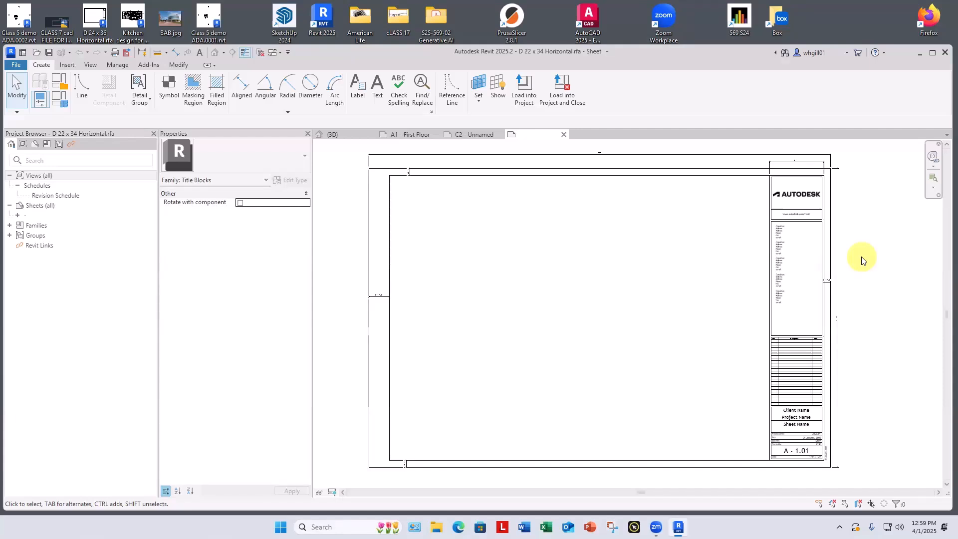
# Step: Delete the Autodesk logo, the web address text and the thin dividing line from the title strip's uppermost box
pyautogui.click(791, 197)
pyautogui.press('BackSpace')
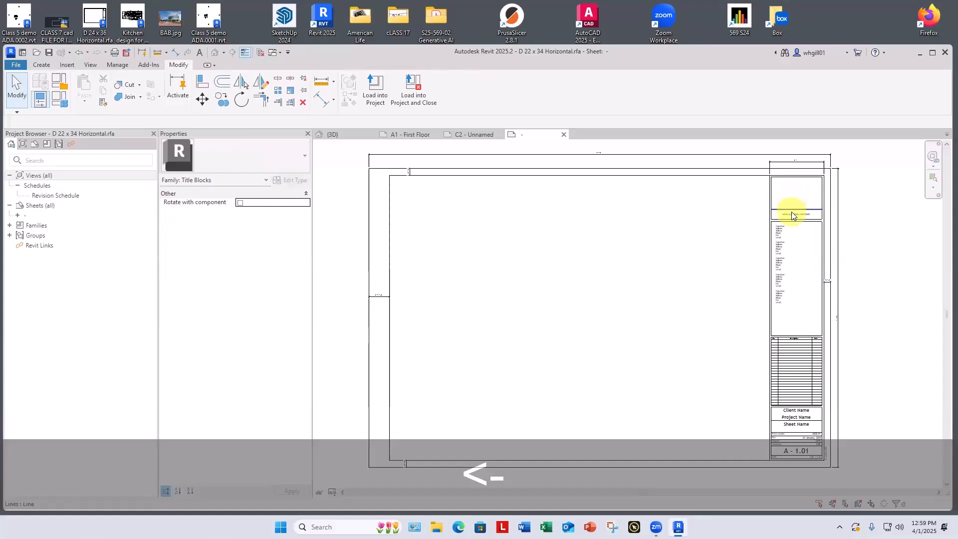
pyautogui.scroll(5, 792, 216)
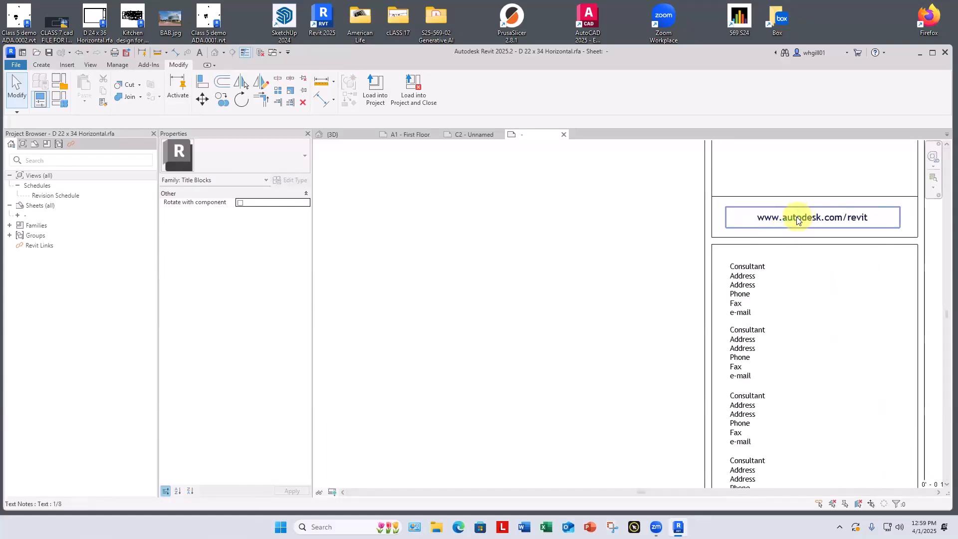
pyautogui.click(798, 220)
pyautogui.press('BackSpace')
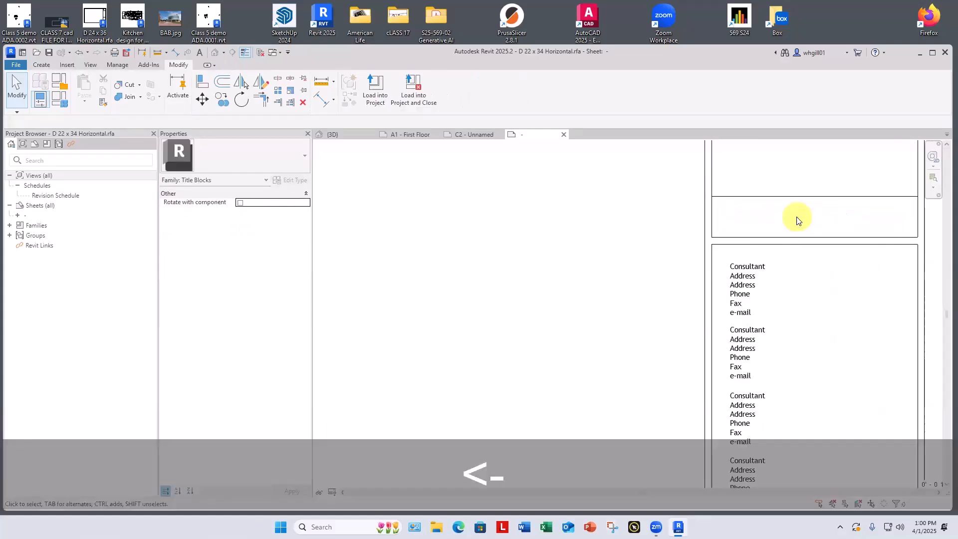
pyautogui.click(797, 200)
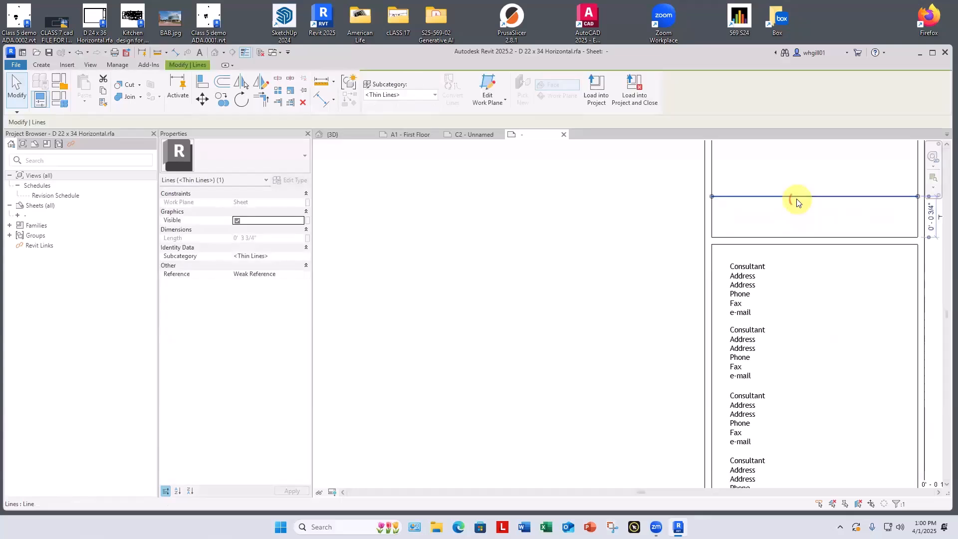
pyautogui.press('BackSpace')
# Step: Delete all five consultant text notes from the title strip's tall box
pyautogui.scroll(-4, 796, 201)
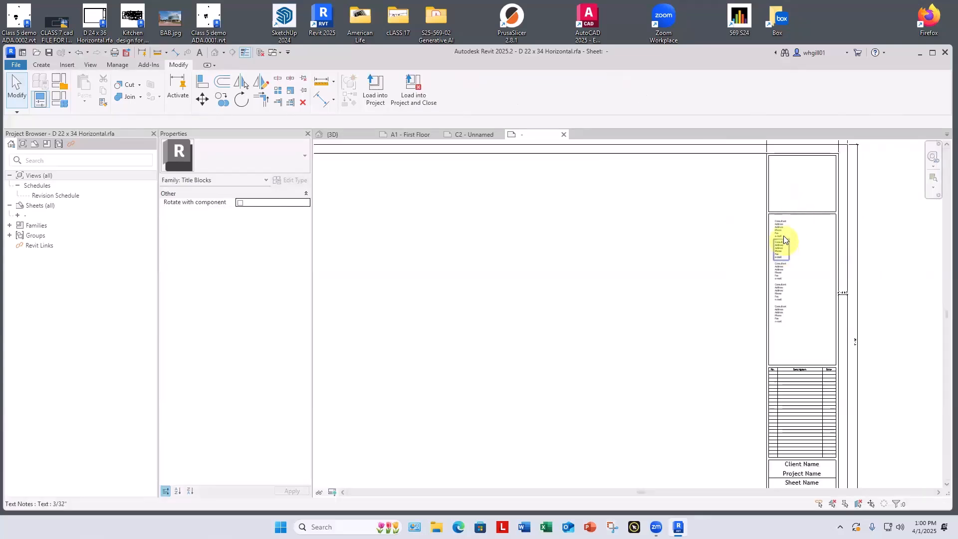
pyautogui.click(782, 232)
pyautogui.press('BackSpace')
pyautogui.press('BackSpace')
pyautogui.press('BackSpace')
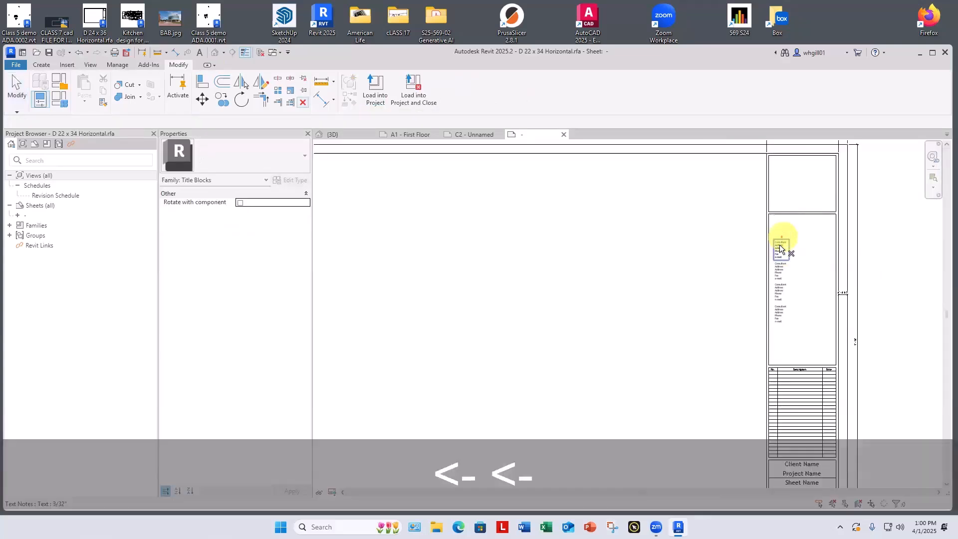
pyautogui.click(781, 269)
pyautogui.press('BackSpace')
pyautogui.click(781, 290)
pyautogui.press('BackSpace')
pyautogui.click(780, 313)
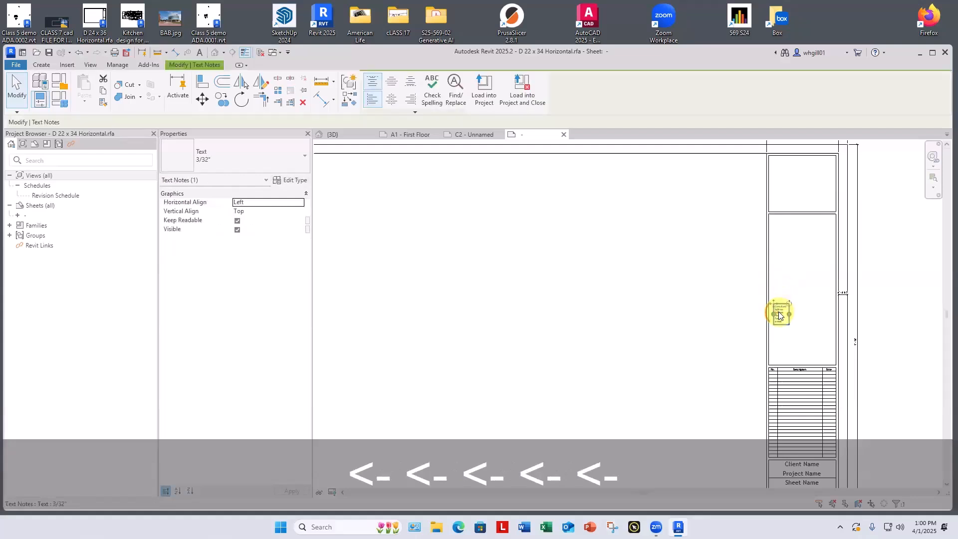
pyautogui.press('BackSpace')
# Step: Delete the revision schedule above the client and project name fields
pyautogui.moveTo(798, 280); pyautogui.dragTo(783, 250, button='middle')
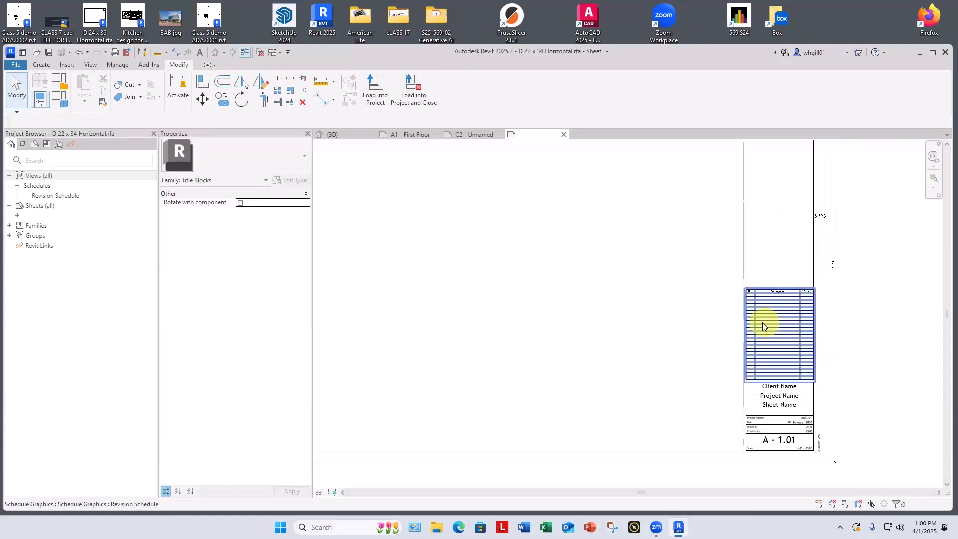
pyautogui.click(765, 321)
pyautogui.press('BackSpace')
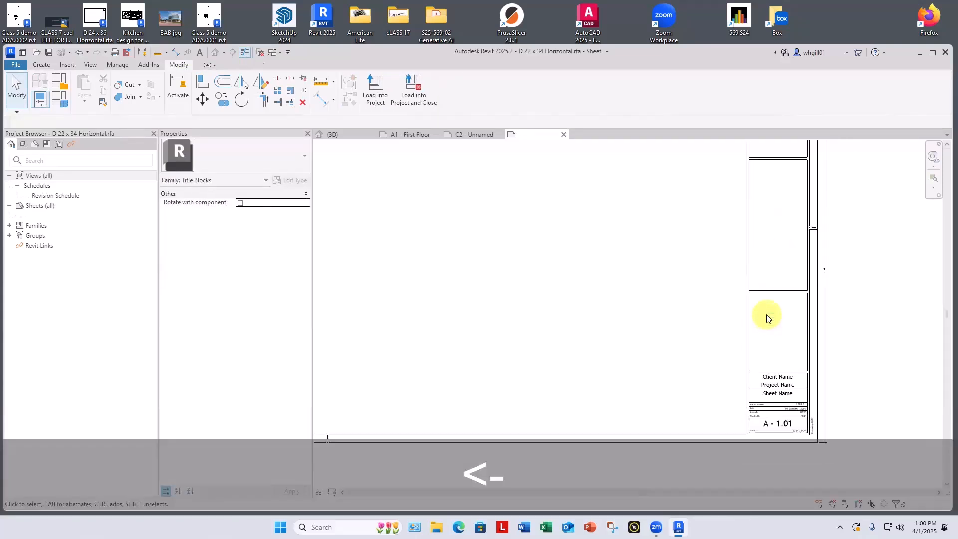
# Step: Delete the horizontal divider lines between the three empty boxes of the title strip
pyautogui.scroll(-3, 766, 320)
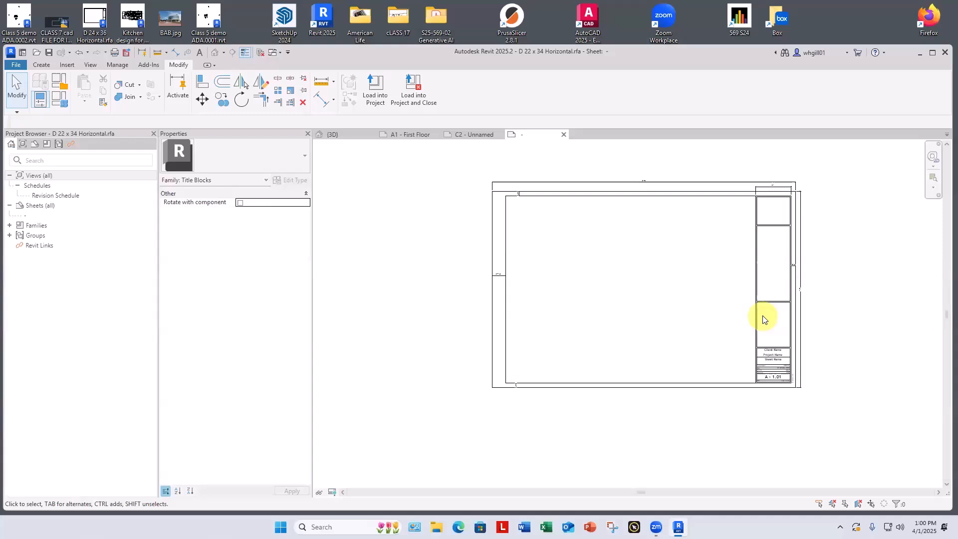
pyautogui.scroll(4, 766, 207)
pyautogui.scroll(-3, 770, 204)
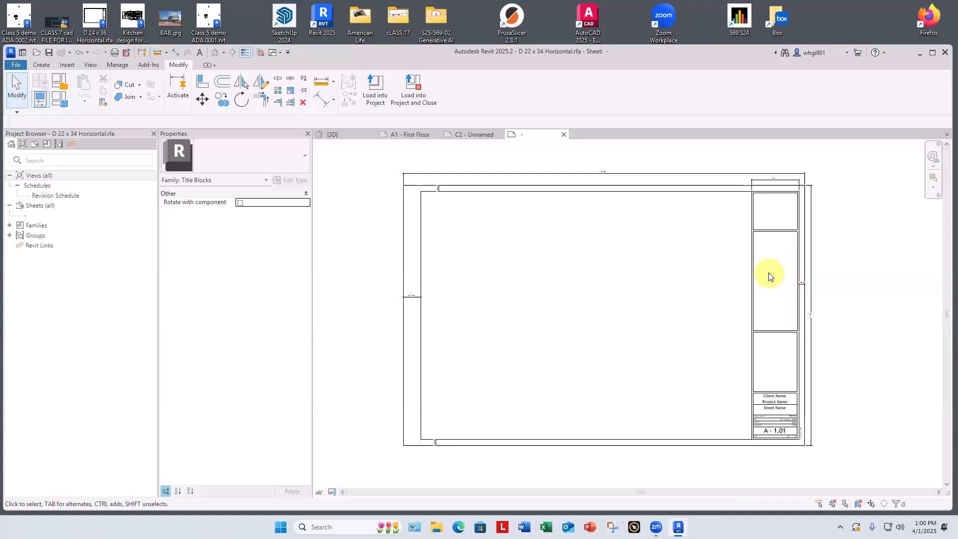
pyautogui.scroll(3, 774, 400)
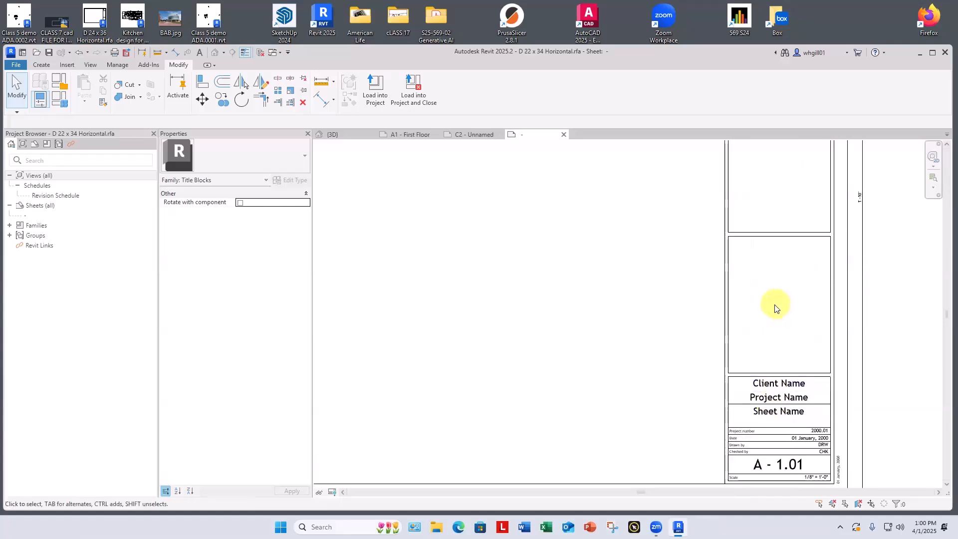
pyautogui.scroll(-2, 777, 307)
pyautogui.scroll(-3, 774, 308)
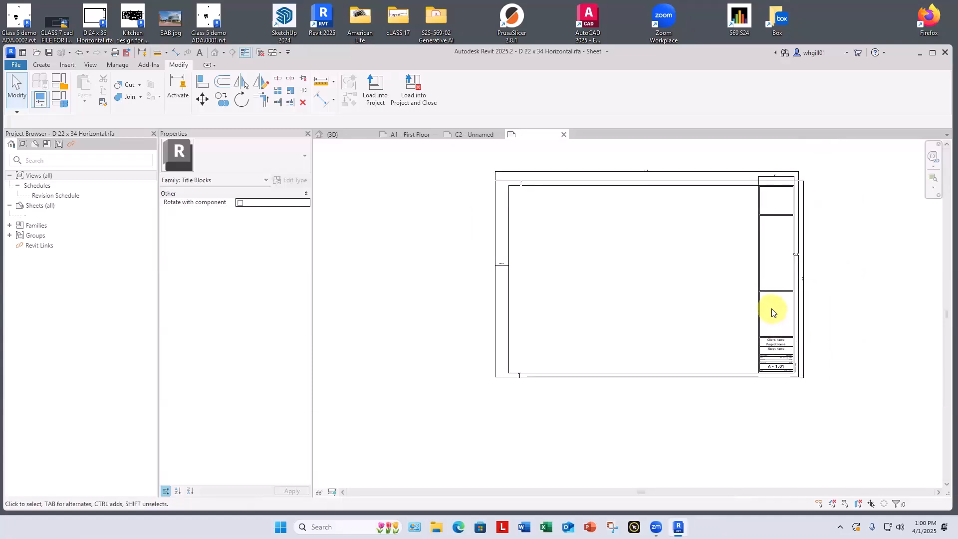
pyautogui.moveTo(775, 317); pyautogui.dragTo(769, 202)
pyautogui.press('BackSpace')
pyautogui.press('BackSpace')
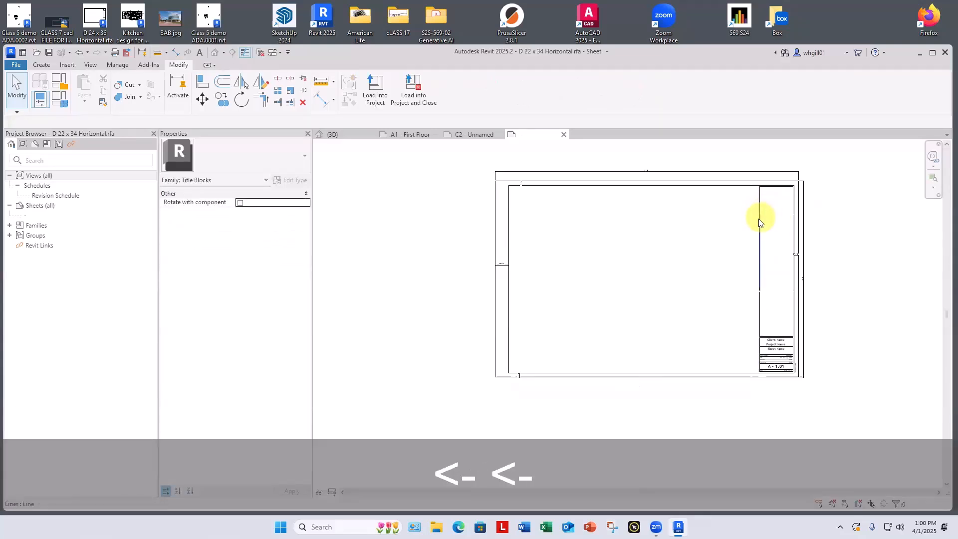
# Step: Delete the title strip's top line, its upper left-hand vertical lines and the vertical lines along its right edge
pyautogui.click(760, 273)
pyautogui.press('BackSpace')
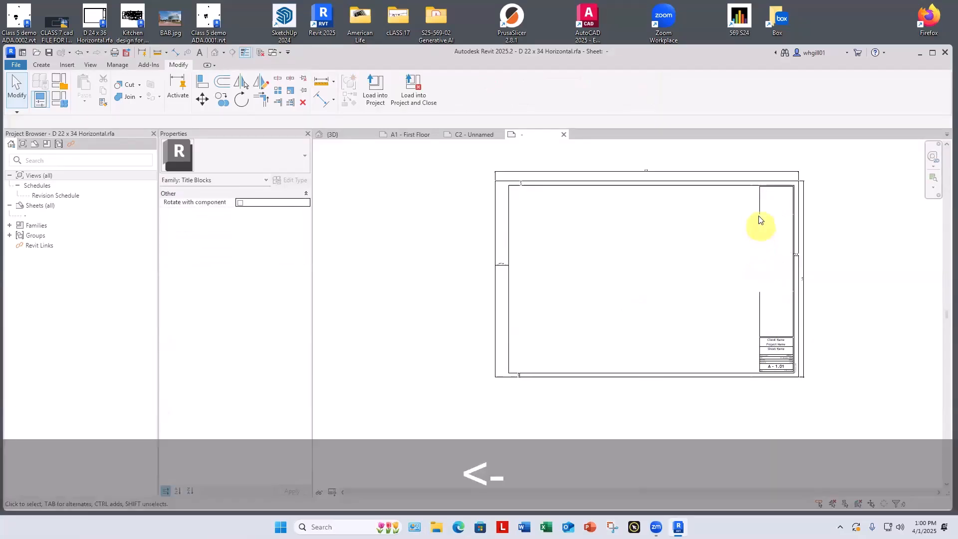
pyautogui.click(760, 215)
pyautogui.press('BackSpace')
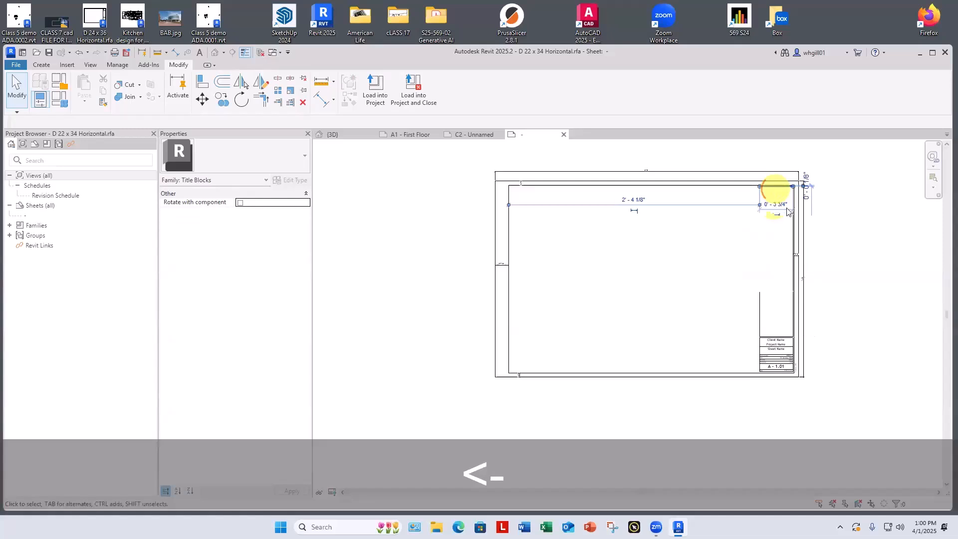
pyautogui.click(794, 215)
pyautogui.press('BackSpace')
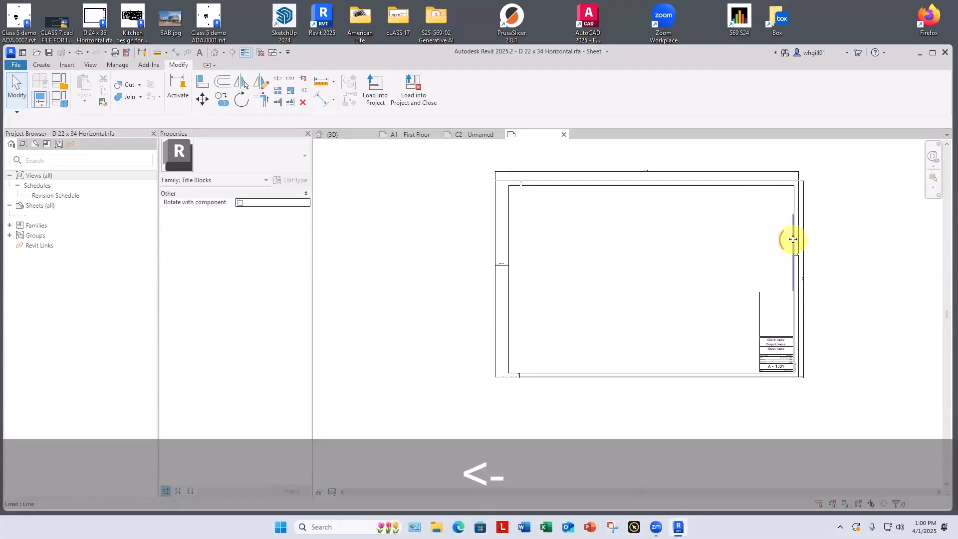
pyautogui.click(795, 306)
pyautogui.press('BackSpace')
# Step: Delete the remaining left vertical line and the leftover horizontal line directly above the Client Name box
pyautogui.scroll(2, 773, 320)
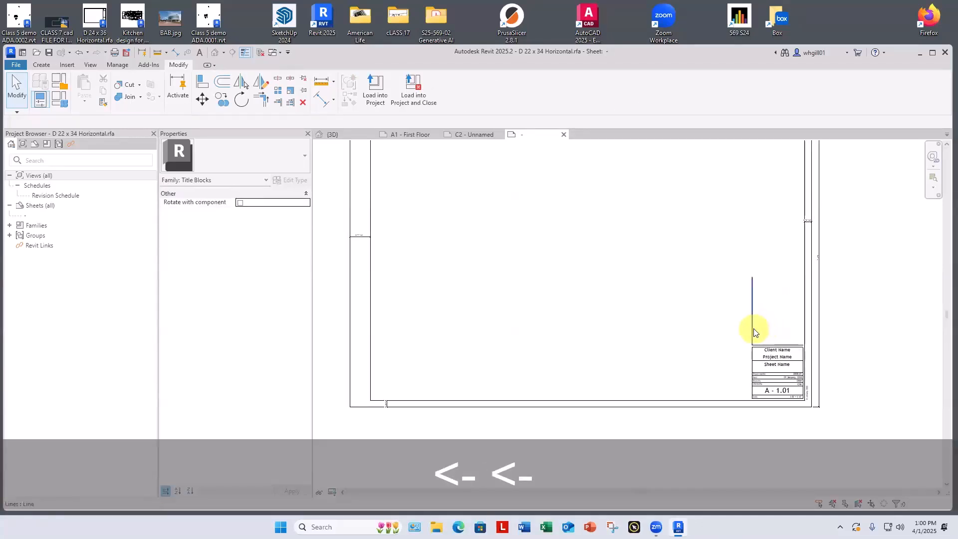
pyautogui.click(755, 344)
pyautogui.press('BackSpace')
pyautogui.press('BackSpace')
pyautogui.scroll(-3, 751, 312)
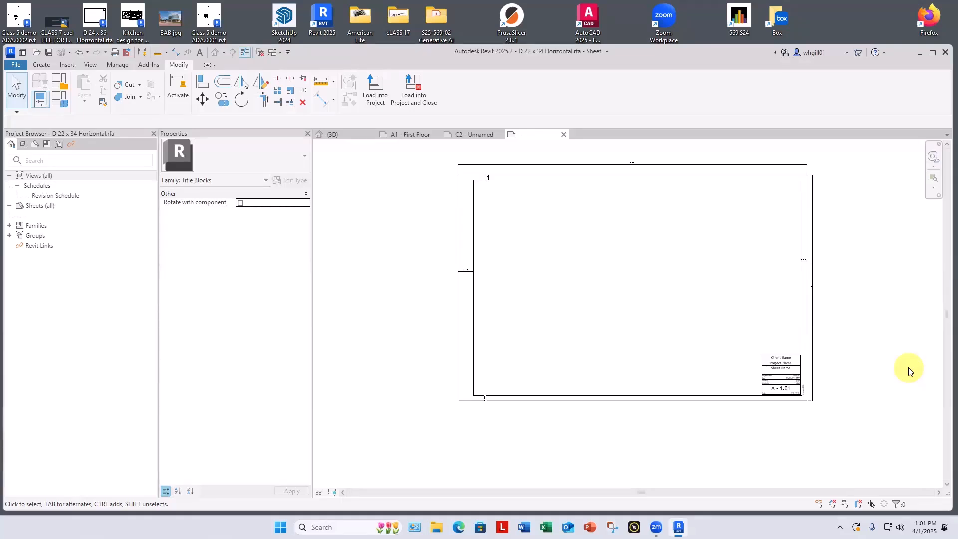
# Step: Try to load the edited title block into the project and close it, saving the changes to D 22 x 34 Horizontal.rfa
pyautogui.scroll(6, 781, 359)
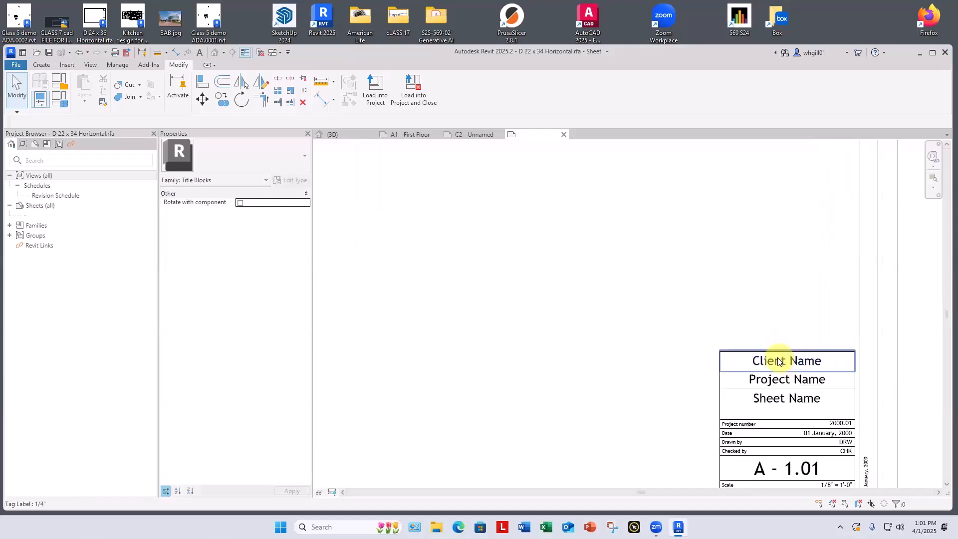
pyautogui.moveTo(736, 280); pyautogui.dragTo(685, 224, button='middle')
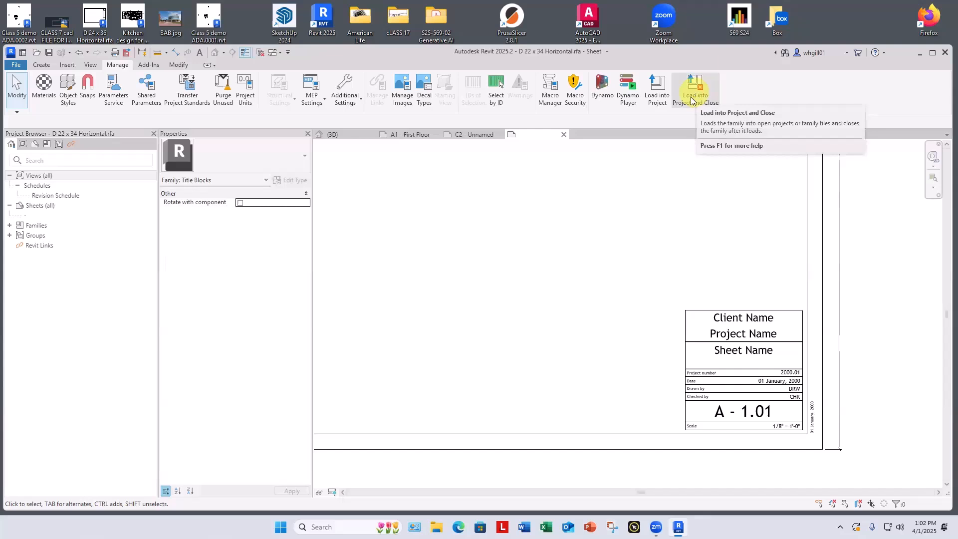
pyautogui.click(693, 97)
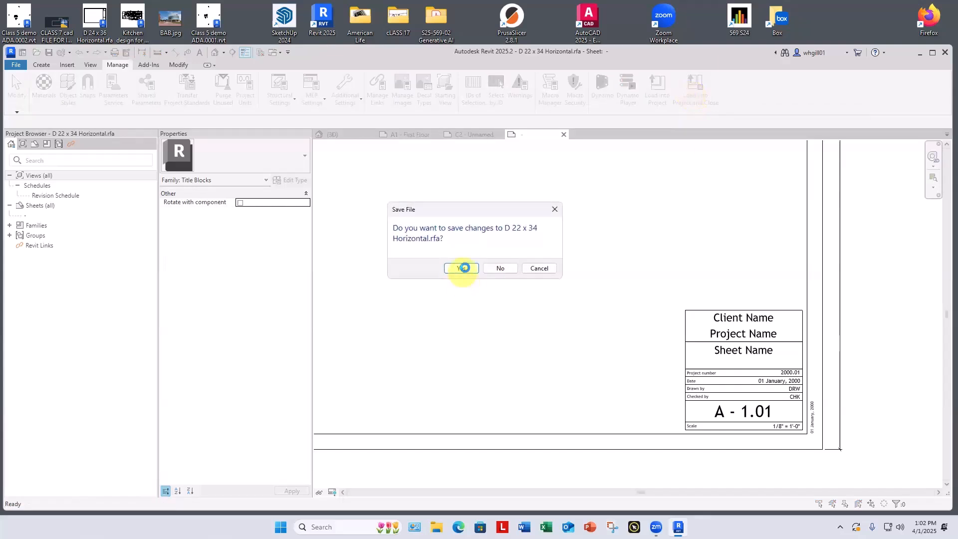
pyautogui.click(460, 268)
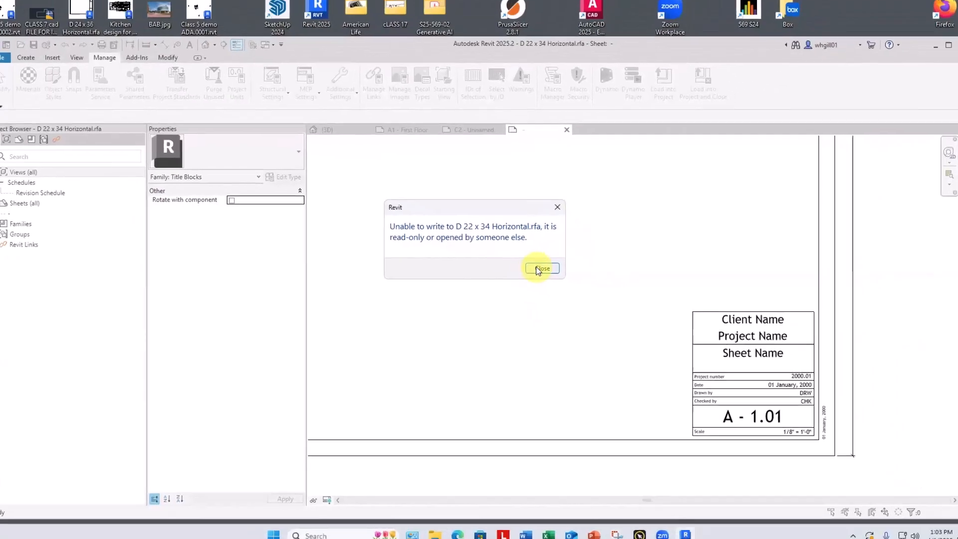
pyautogui.click(539, 268)
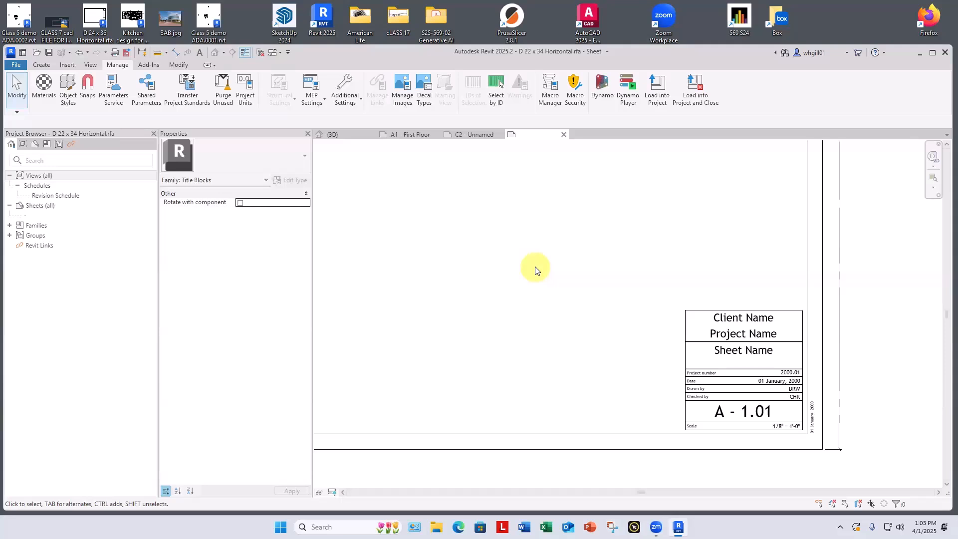
# Step: Begin saving the title block as a new family file in the Titleblocks folder of My Revit Families
pyautogui.click(14, 66)
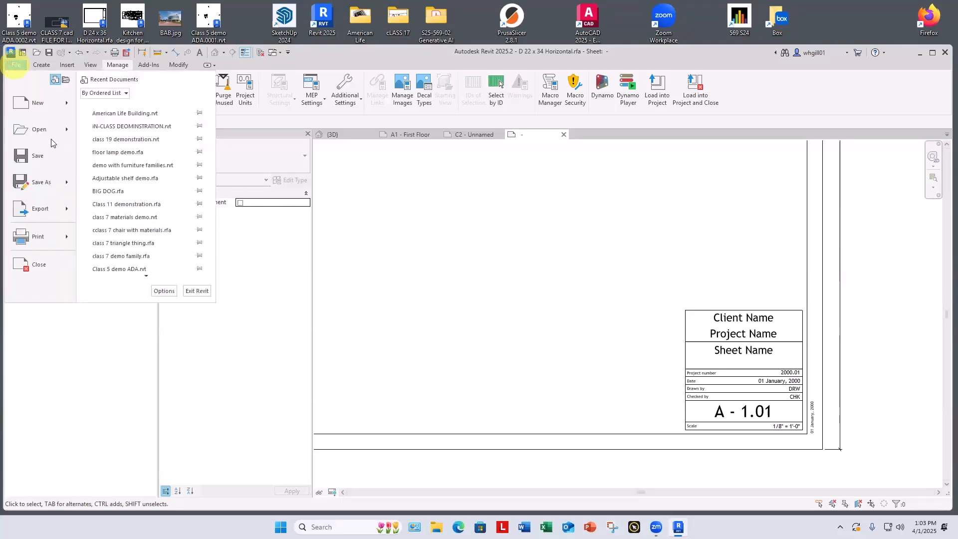
pyautogui.click(40, 184)
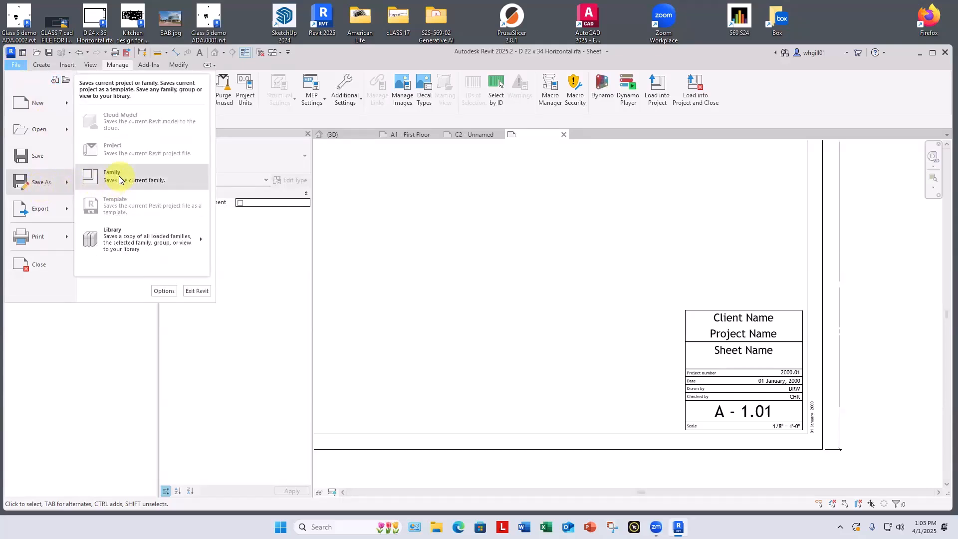
pyautogui.click(119, 175)
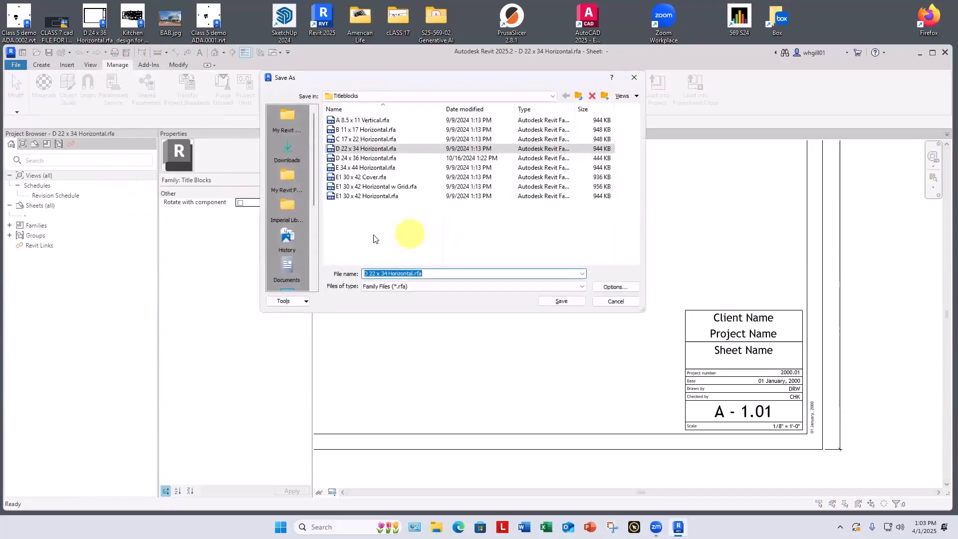
pyautogui.click(286, 177)
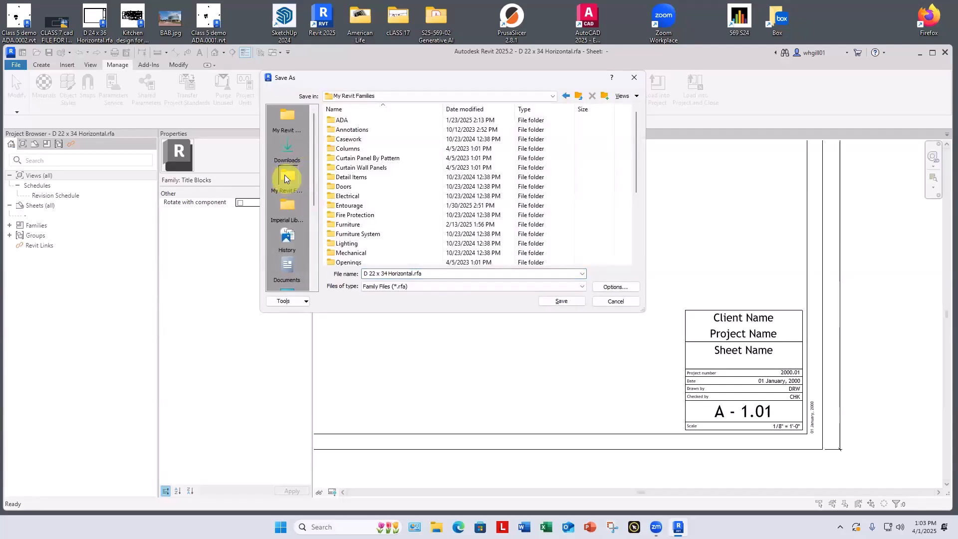
pyautogui.scroll(-4, 364, 193)
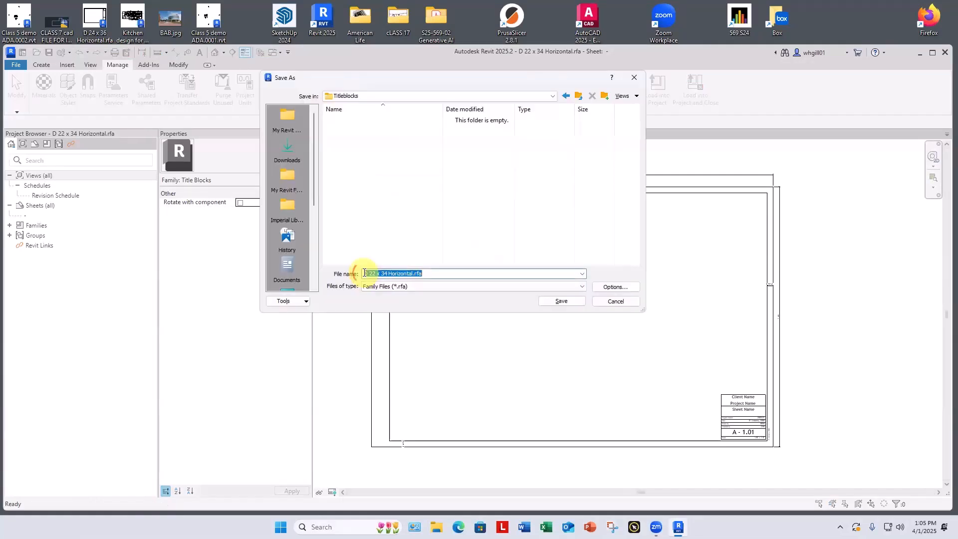
# Step: Change the family's file name to BG 22 x 34 Horizontal.rfa
pyautogui.click(365, 274)
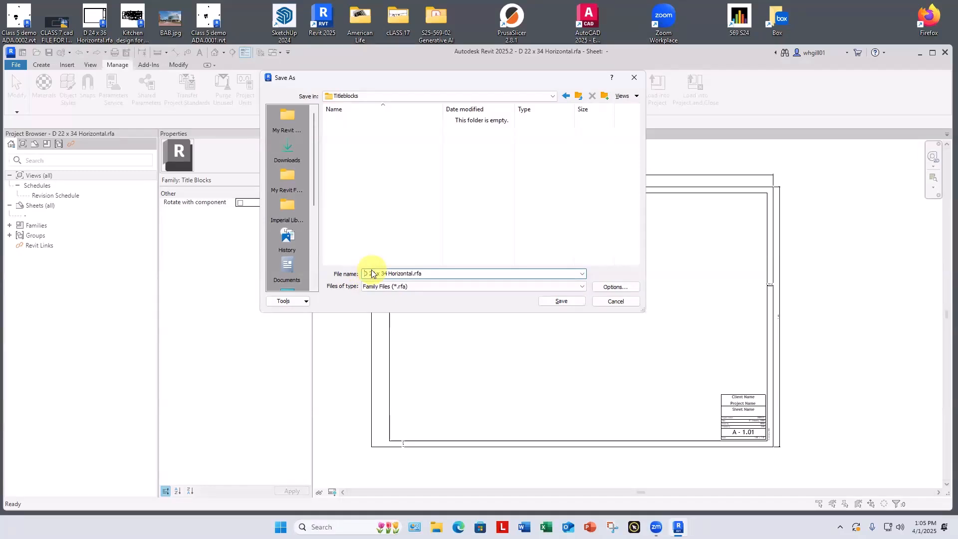
pyautogui.write('BG')
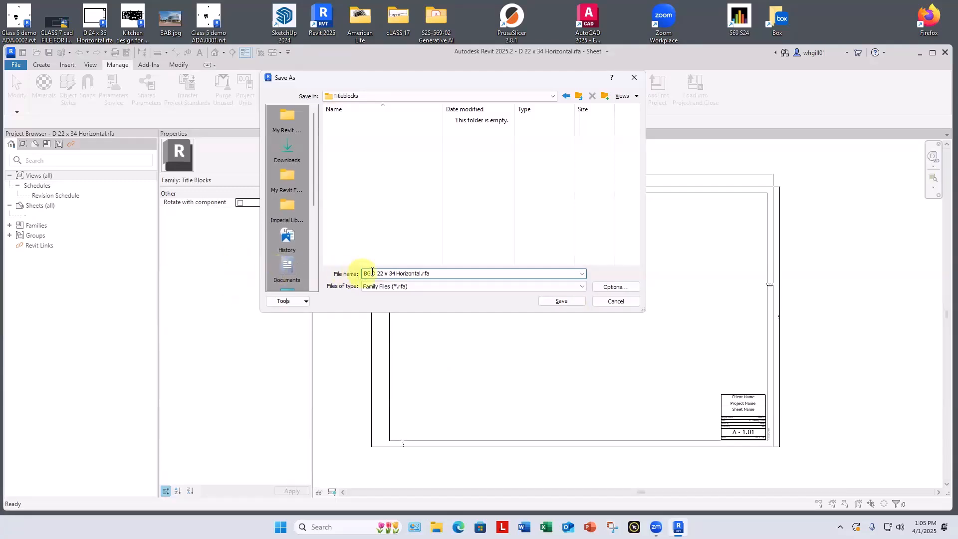
pyautogui.click(377, 274)
pyautogui.press('BackSpace')
pyautogui.press('BackSpace')
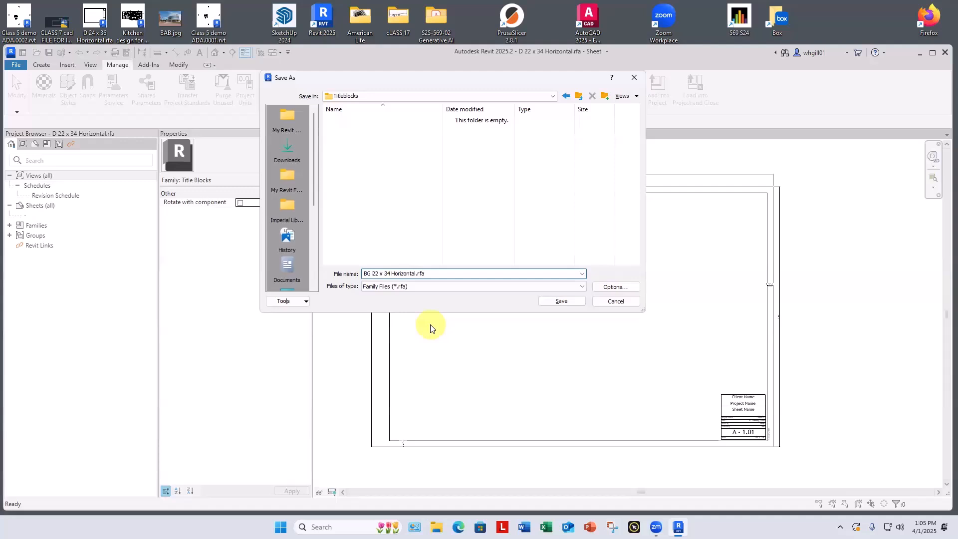
pyautogui.click(559, 300)
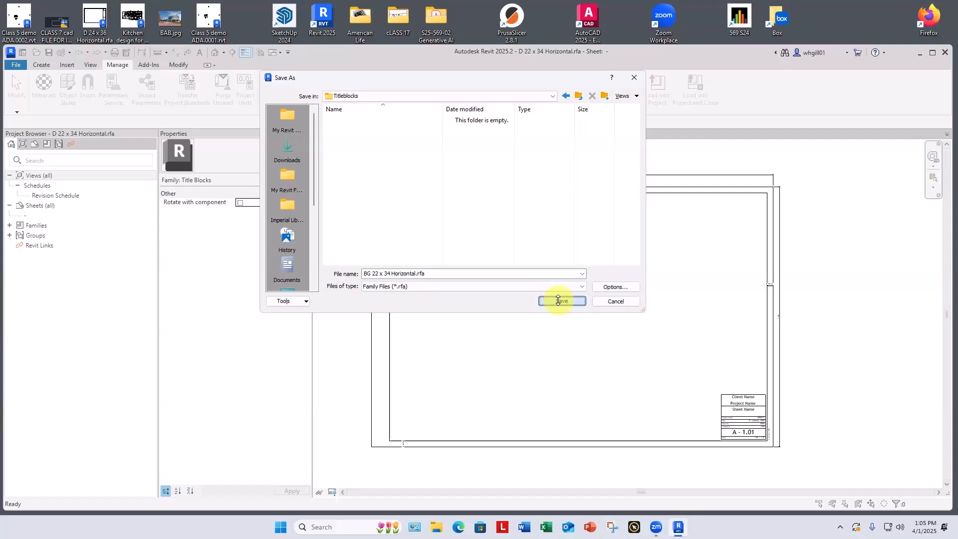
# Step: Replace the file name with BG UofL 22x34 and save the family in the Titleblocks folder
pyautogui.tripleClick(373, 274)
pyautogui.write('U')
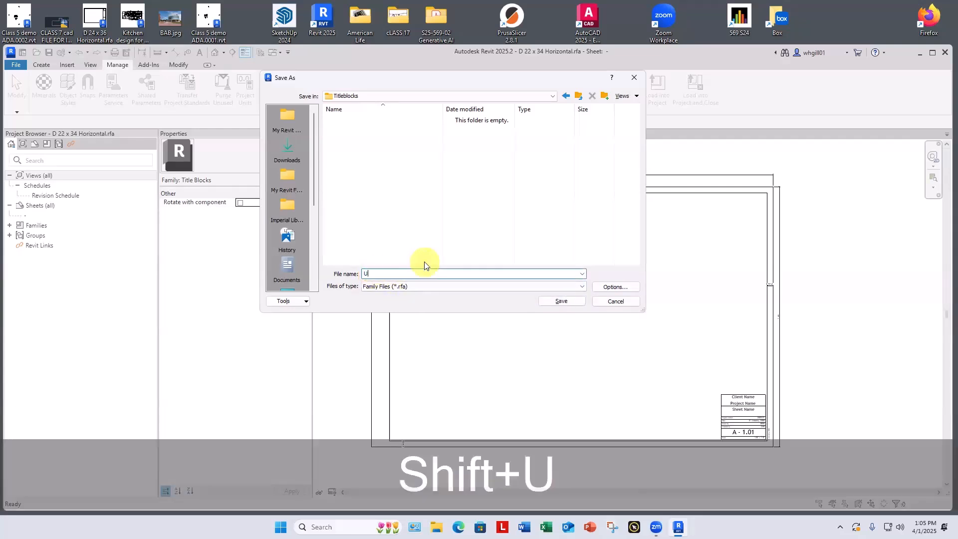
pyautogui.write('ofL')
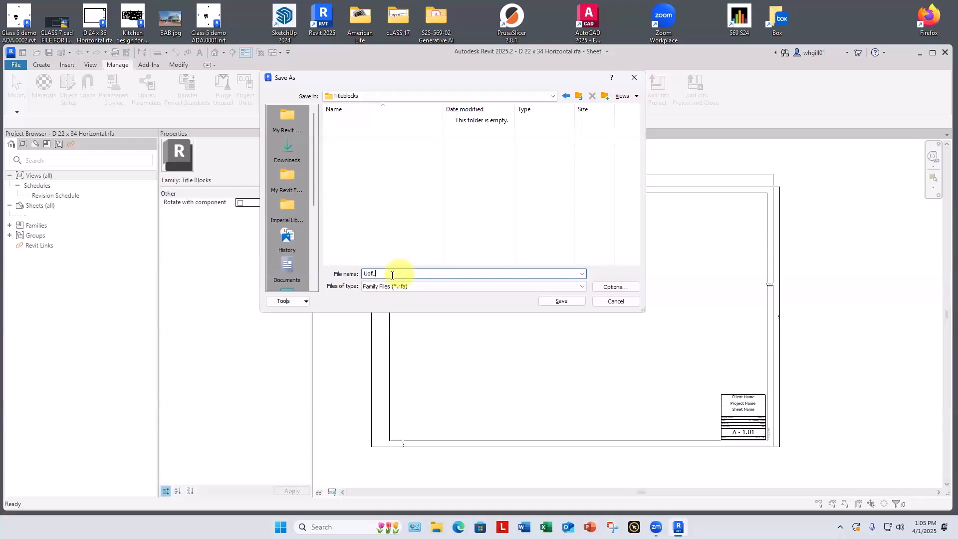
pyautogui.moveTo(380, 275); pyautogui.dragTo(358, 274)
pyautogui.write('B')
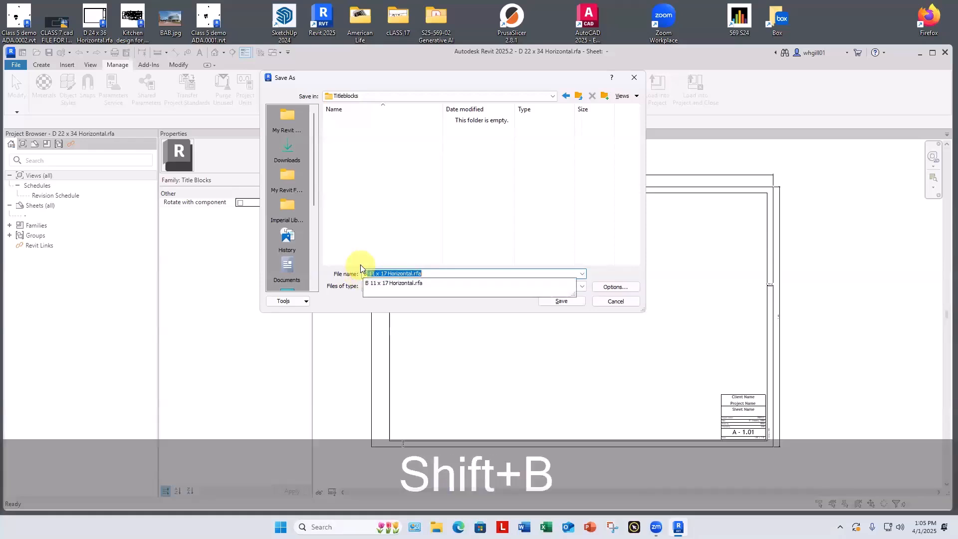
pyautogui.write('G Uof')
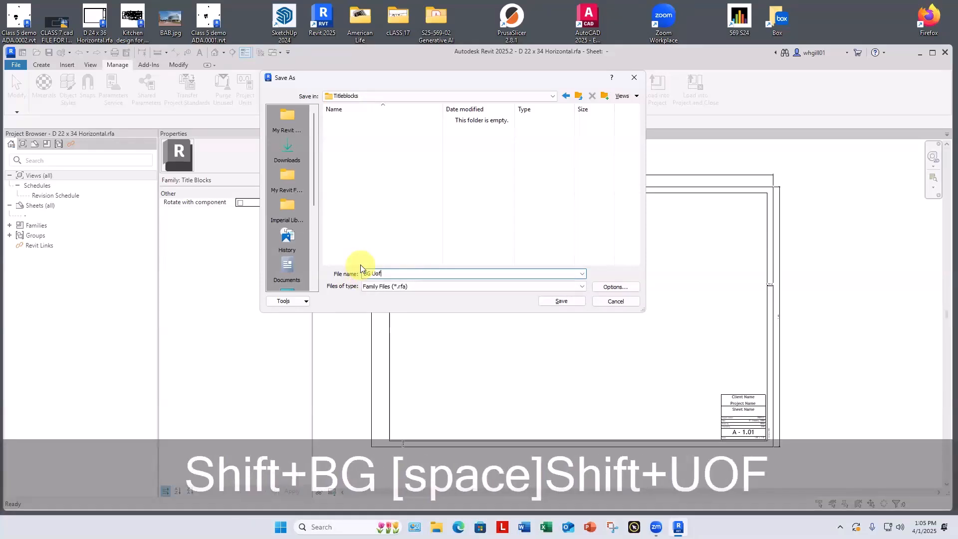
pyautogui.write('L 22')
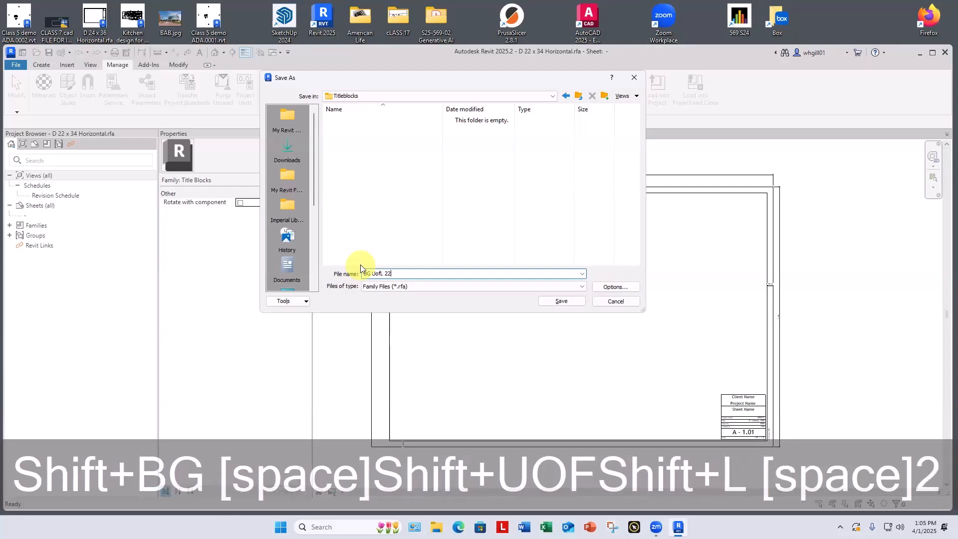
pyautogui.write('x34')
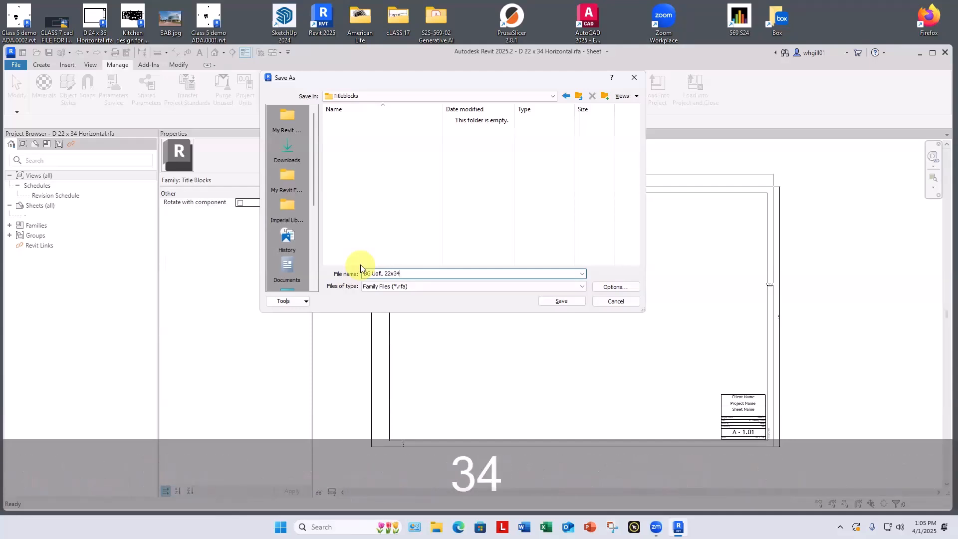
pyautogui.click(560, 302)
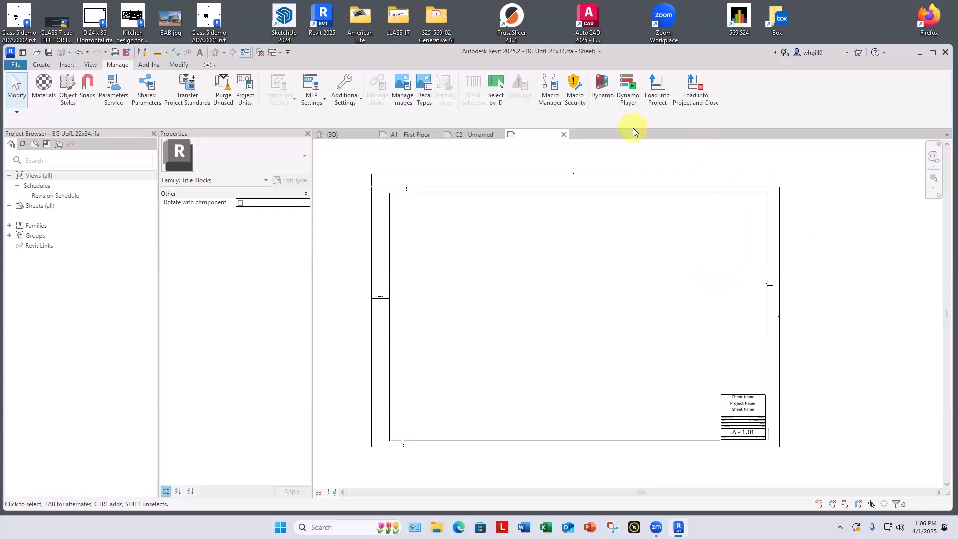
# Step: Load BG UofL 22x34 into the American Life Building project, close the family and place one beside sheet A1's existing title block
pyautogui.click(696, 95)
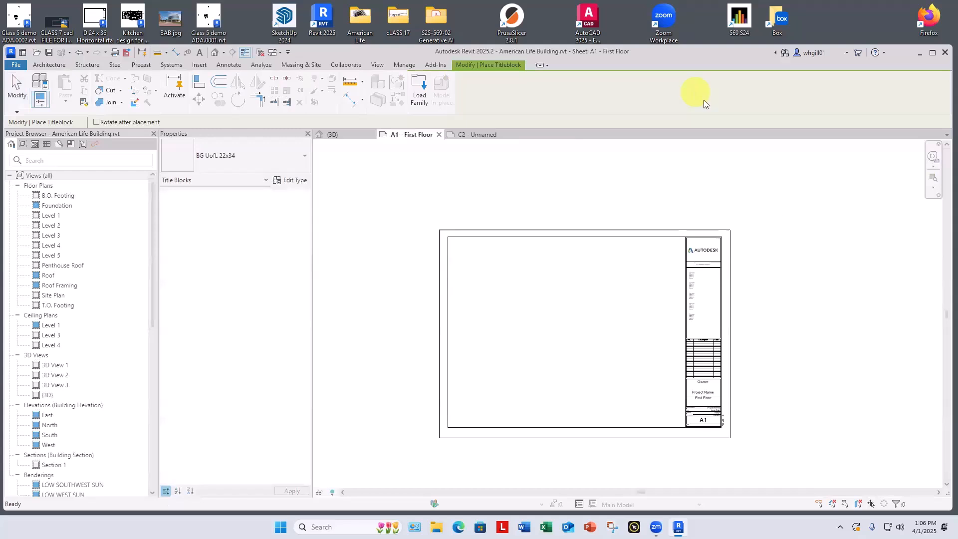
pyautogui.scroll(-1, 552, 271)
pyautogui.moveTo(553, 281); pyautogui.dragTo(443, 315, button='middle')
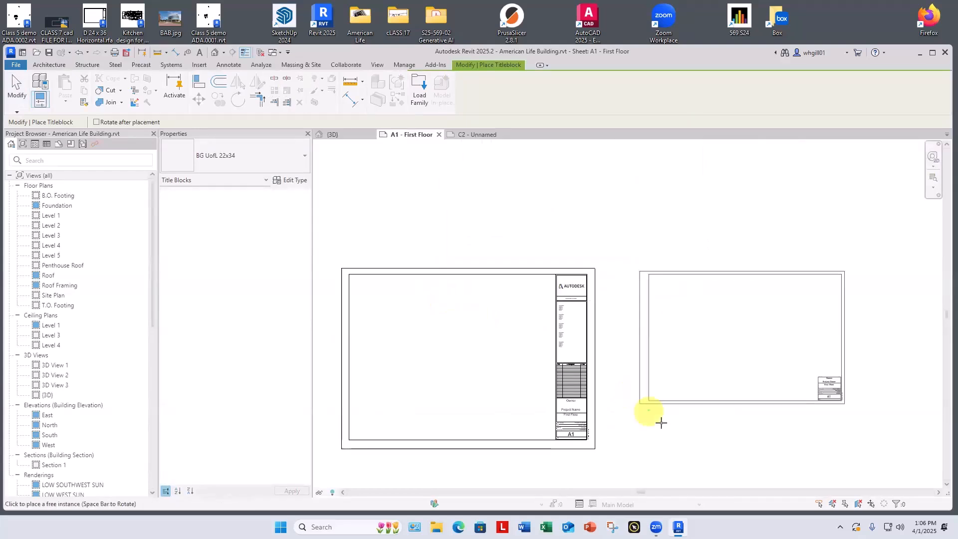
pyautogui.click(619, 407)
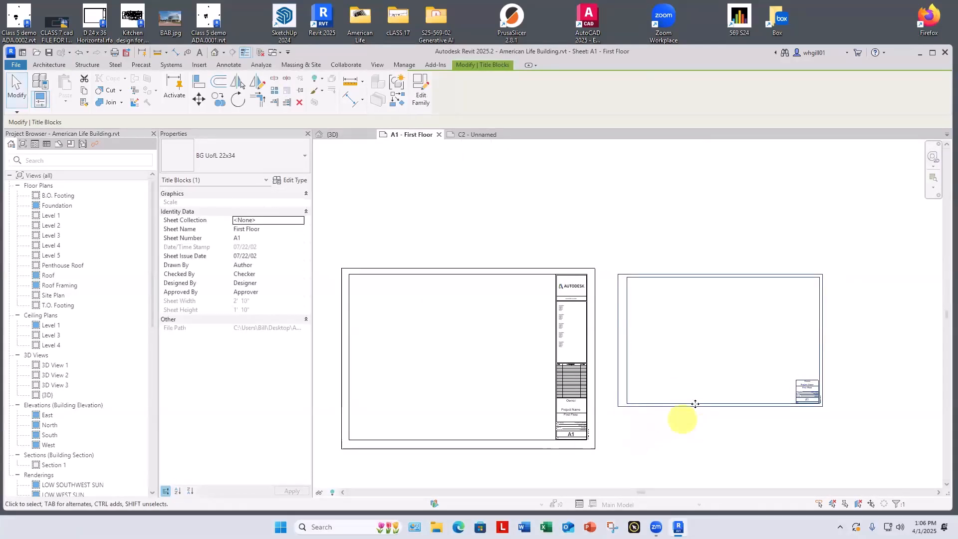
pyautogui.press('Escape')
pyautogui.press('Escape')
# Step: Switch the existing E1 30 x 42 Horizontal title block on sheet A1 to the BG UofL 22x34 type
pyautogui.scroll(-2, 696, 404)
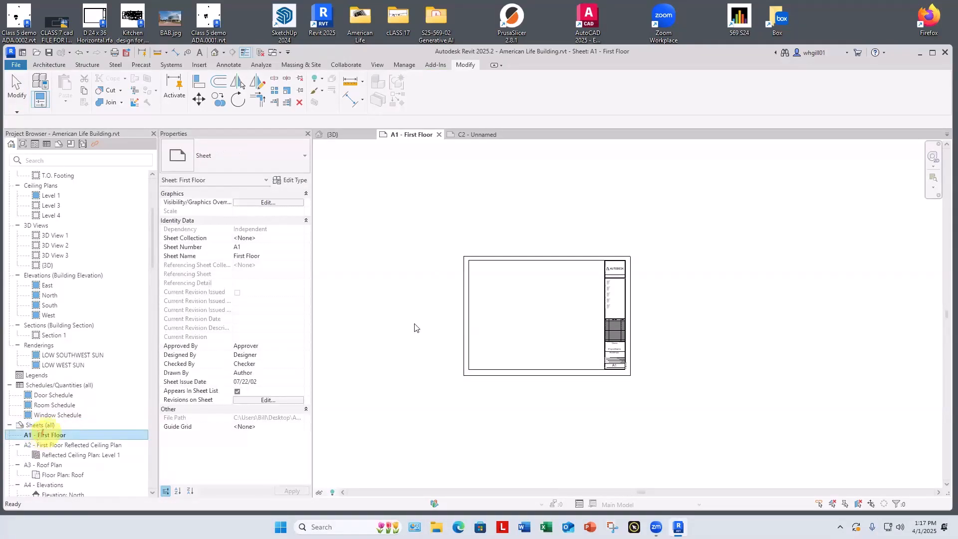
pyautogui.click(460, 279)
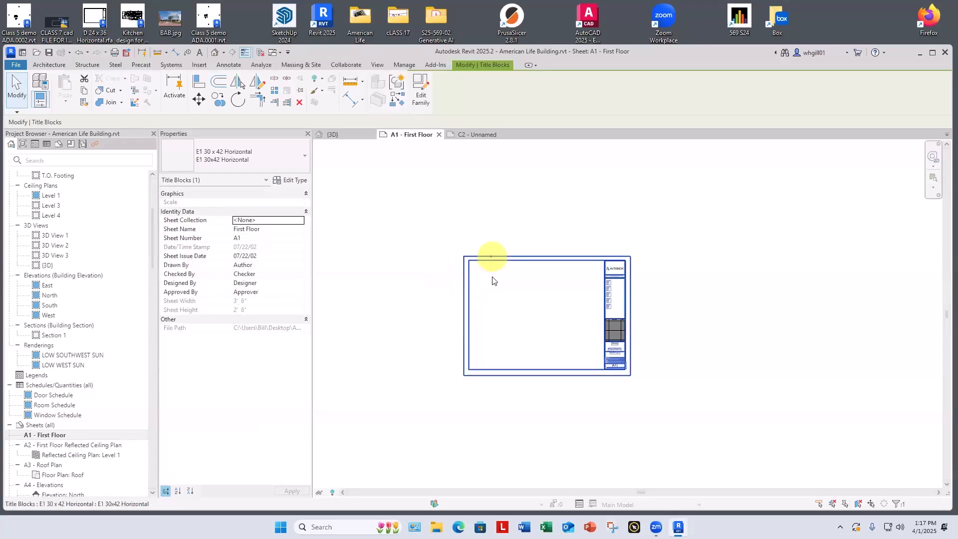
pyautogui.click(224, 155)
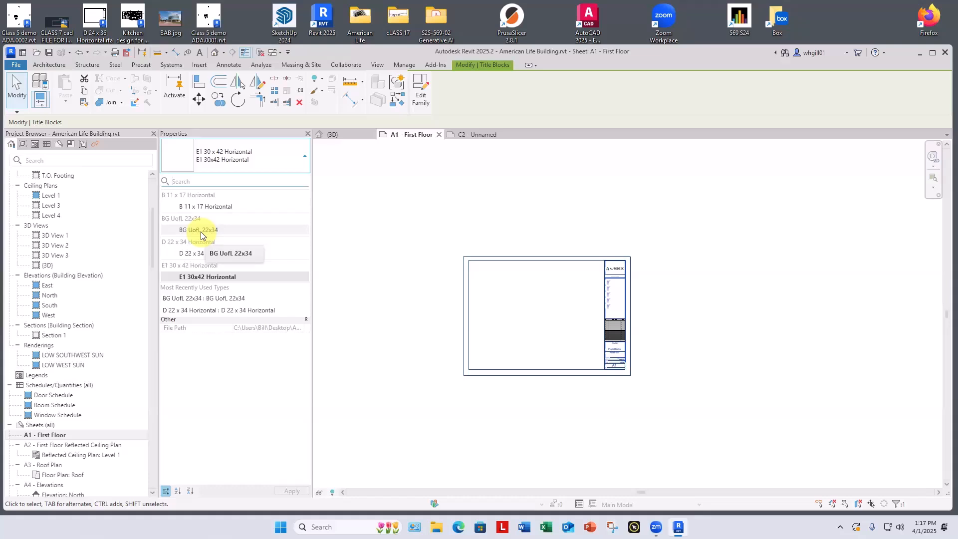
pyautogui.click(201, 230)
pyautogui.click(601, 234)
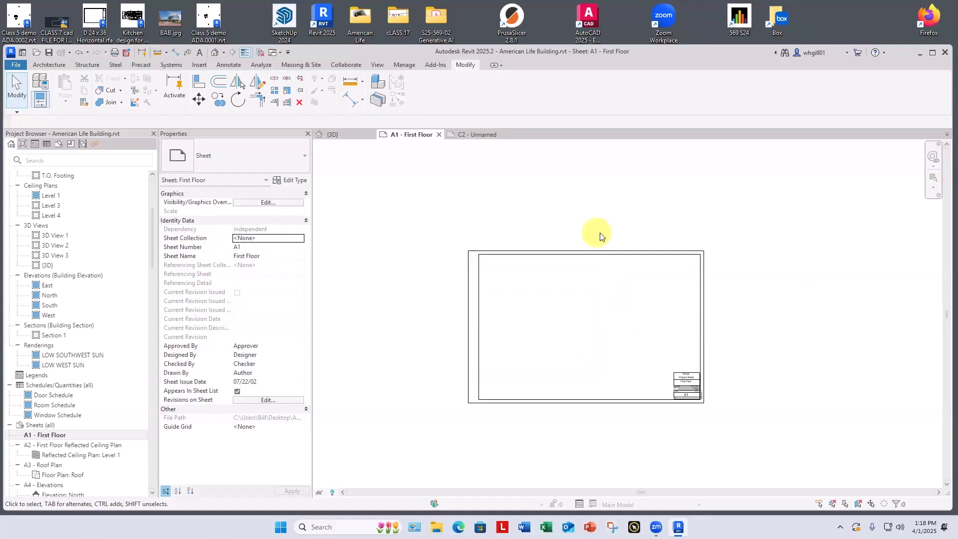
# Step: Open sheet A2 and select all instances of its E1 30 x 42 Horizontal title block in the entire project
pyautogui.scroll(-1, 42, 435)
pyautogui.doubleClick(42, 436)
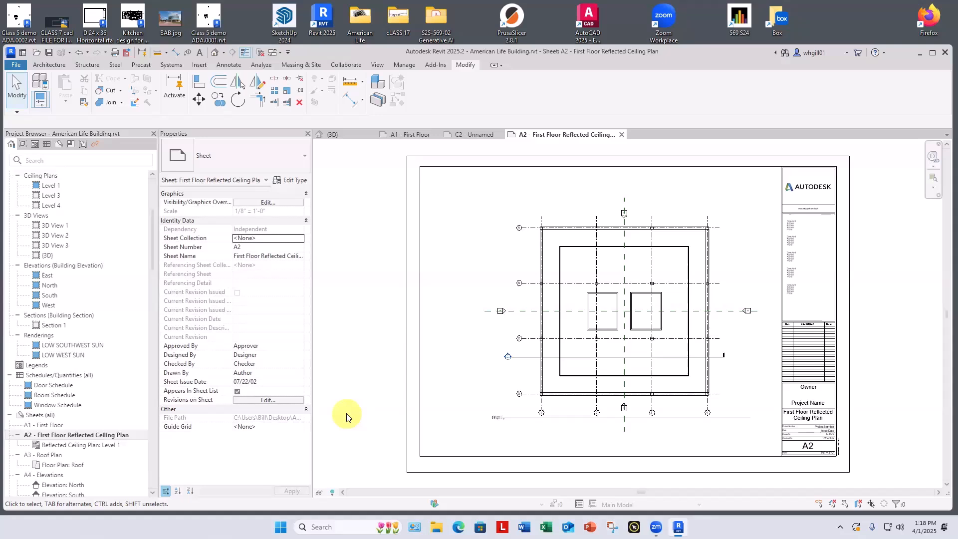
pyautogui.click(408, 245)
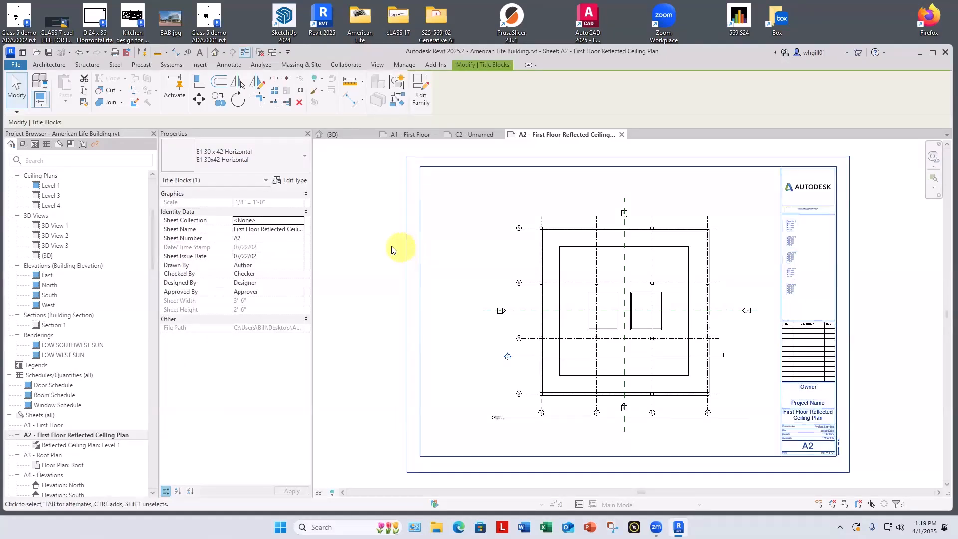
pyautogui.rightClick(387, 246)
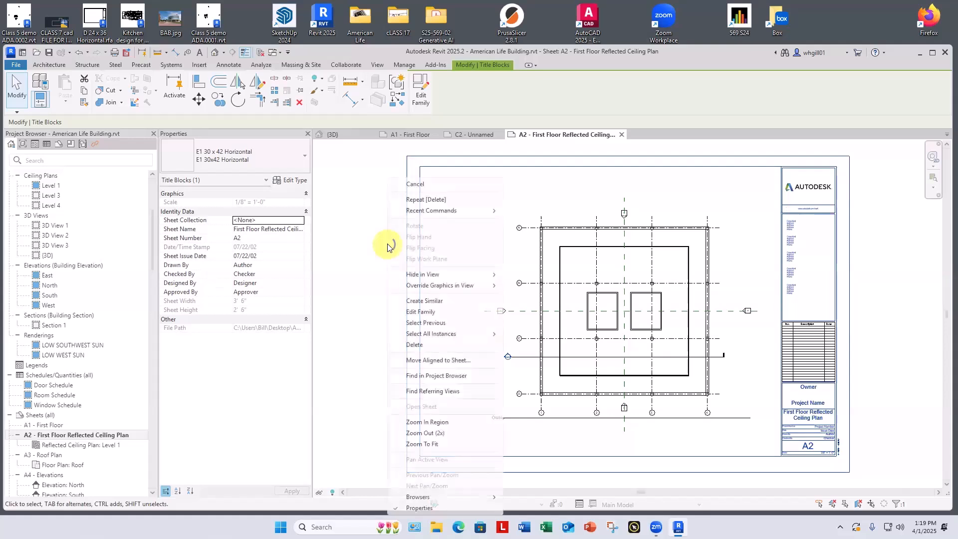
pyautogui.moveTo(439, 335)
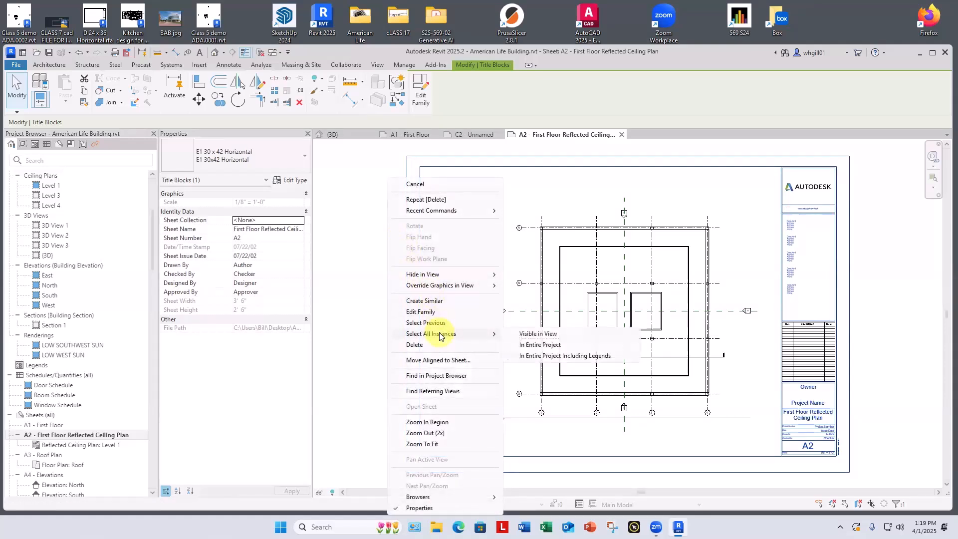
pyautogui.click(555, 346)
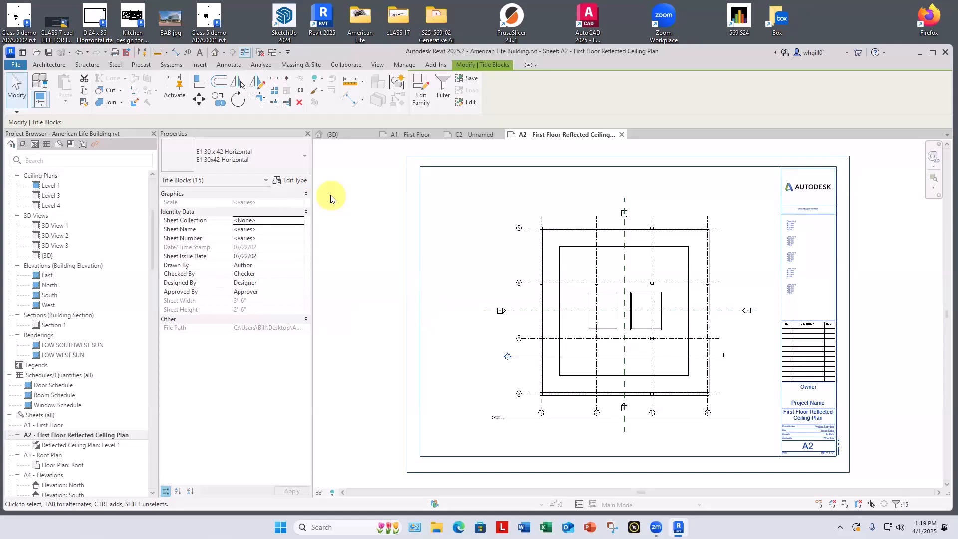
# Step: Switch all selected title blocks to the BG UofL 22x34 type and move the one on sheet A2 up around its plan
pyautogui.click(246, 160)
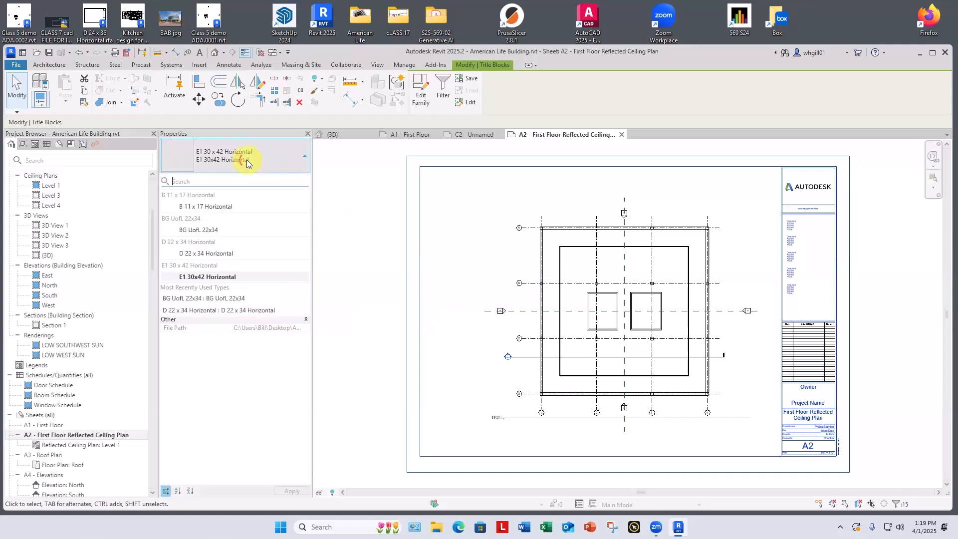
pyautogui.click(198, 233)
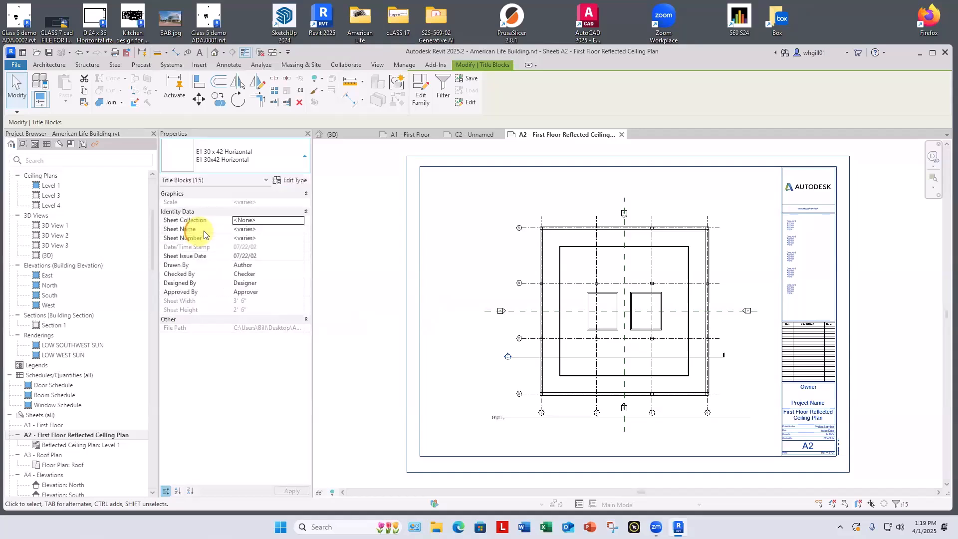
pyautogui.click(367, 247)
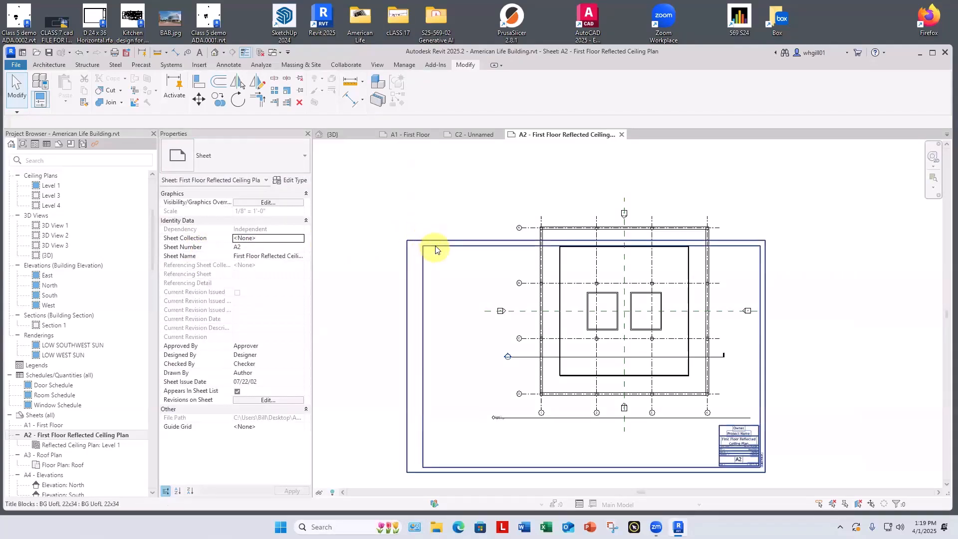
pyautogui.moveTo(435, 245); pyautogui.dragTo(446, 206)
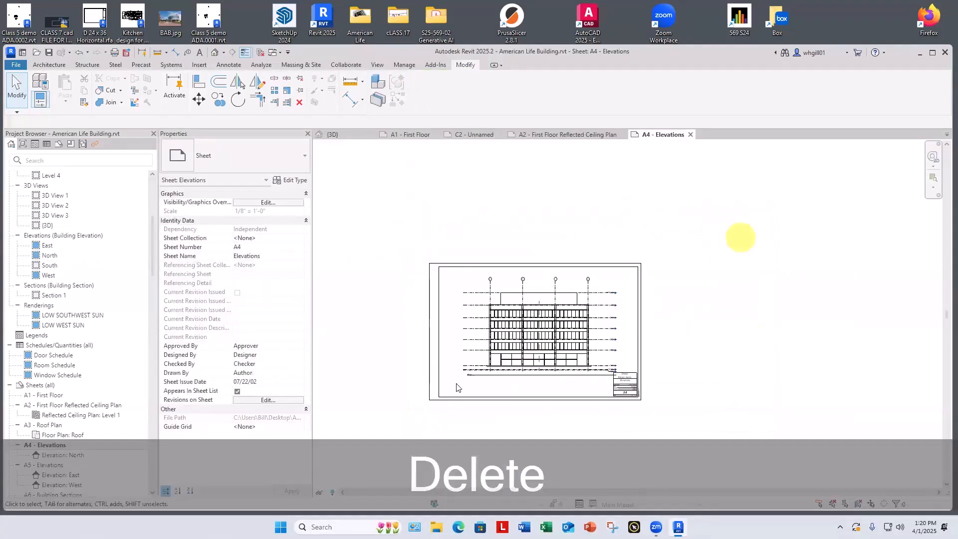
# Step: Shift the title block on sheet A4 sideways so its information block clears the elevation's level markers
pyautogui.scroll(5, 549, 395)
pyautogui.scroll(-3, 584, 396)
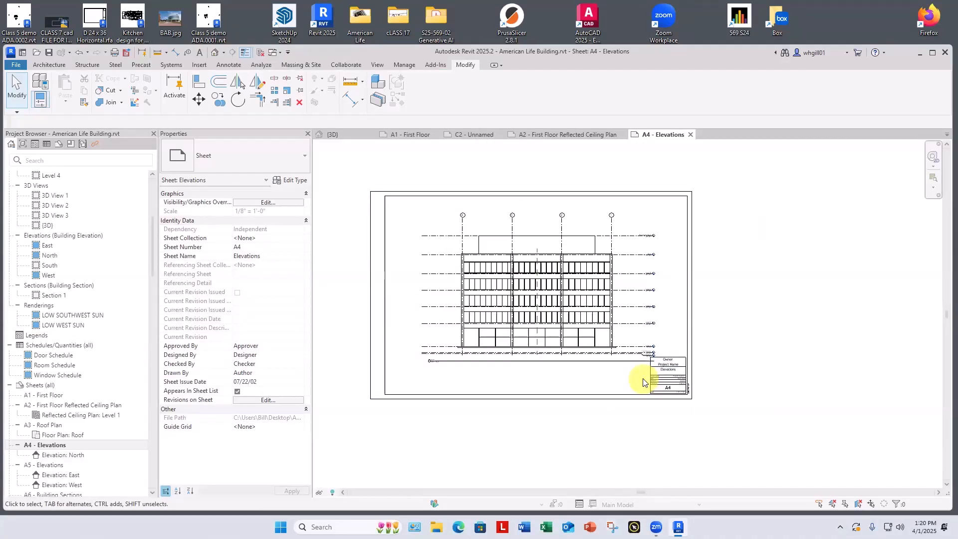
pyautogui.moveTo(692, 355); pyautogui.dragTo(715, 359)
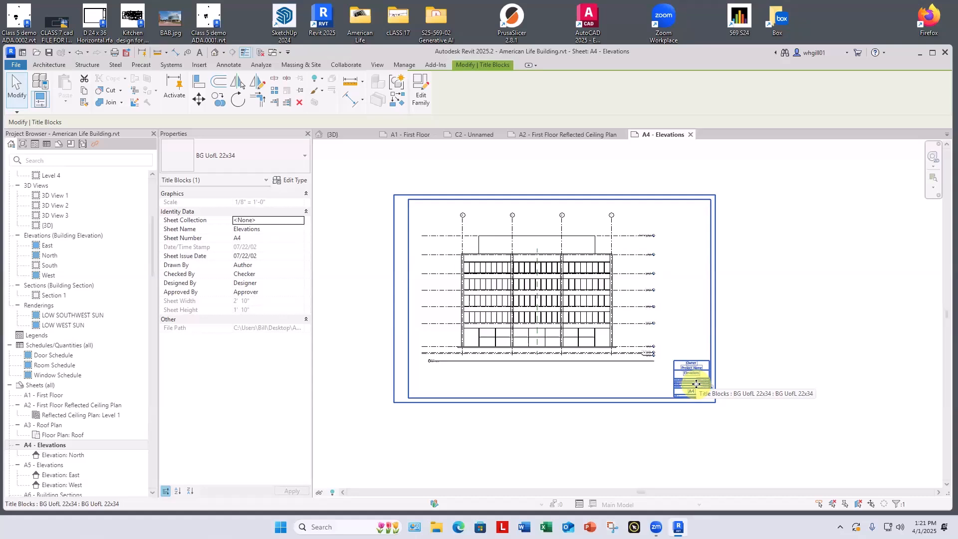
pyautogui.click(692, 408)
# Step: Open the BG UofL 22x34 title block family for editing from sheet A4
pyautogui.scroll(2, 693, 407)
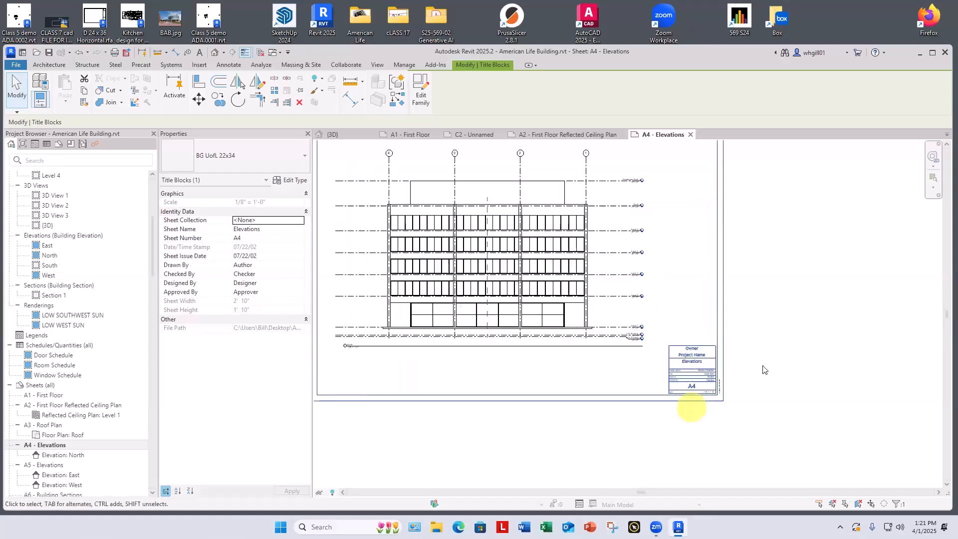
pyautogui.scroll(3, 762, 371)
pyautogui.scroll(-2, 690, 248)
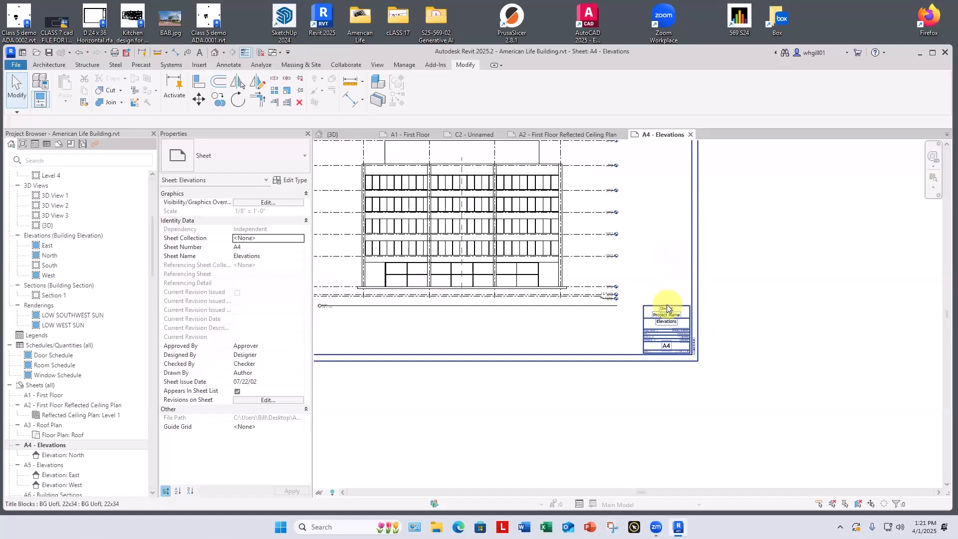
pyautogui.click(667, 305)
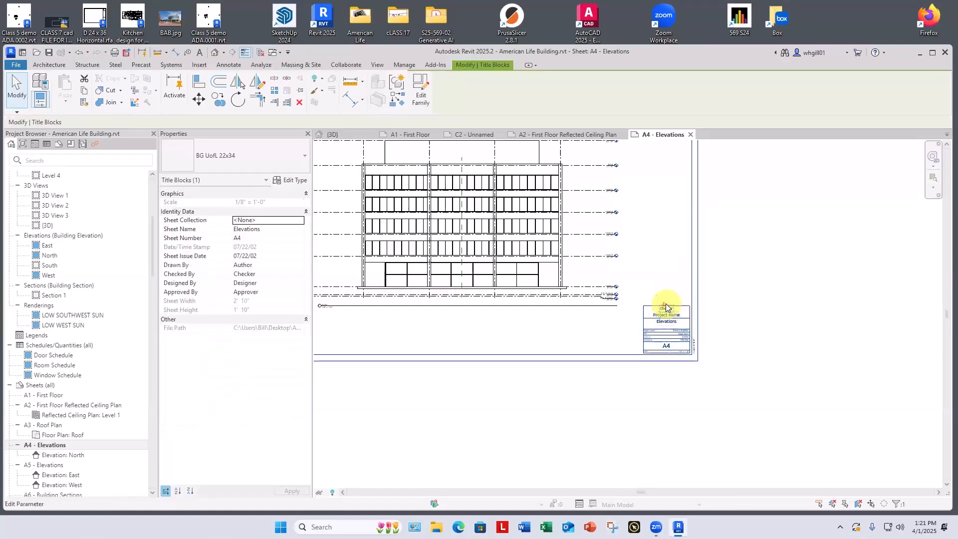
pyautogui.click(421, 94)
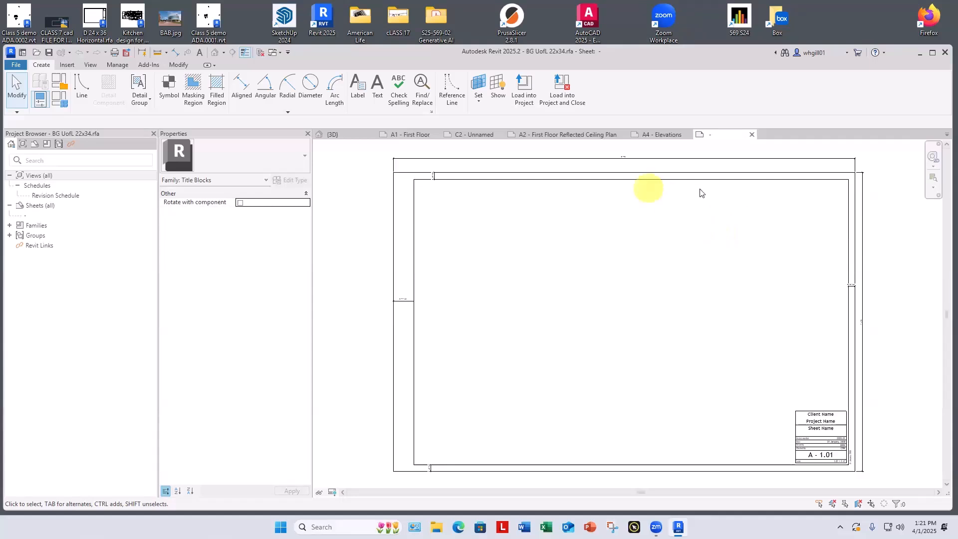
# Step: Extend the left vertical line of the title information block up to the sheet's top inner border
pyautogui.moveTo(802, 203); pyautogui.dragTo(769, 193, button='middle')
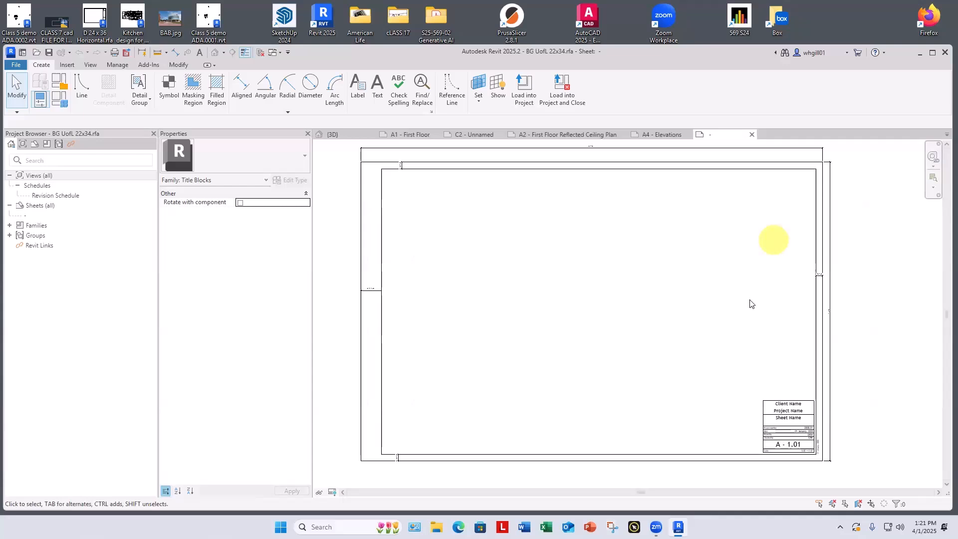
pyautogui.click(756, 409)
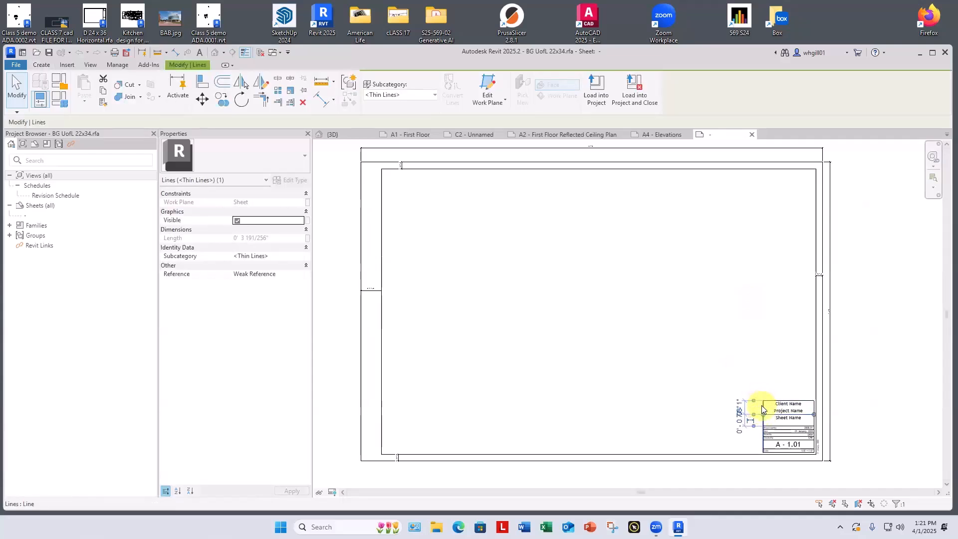
pyautogui.click(764, 402)
pyautogui.moveTo(764, 401); pyautogui.dragTo(761, 169)
pyautogui.click(740, 205)
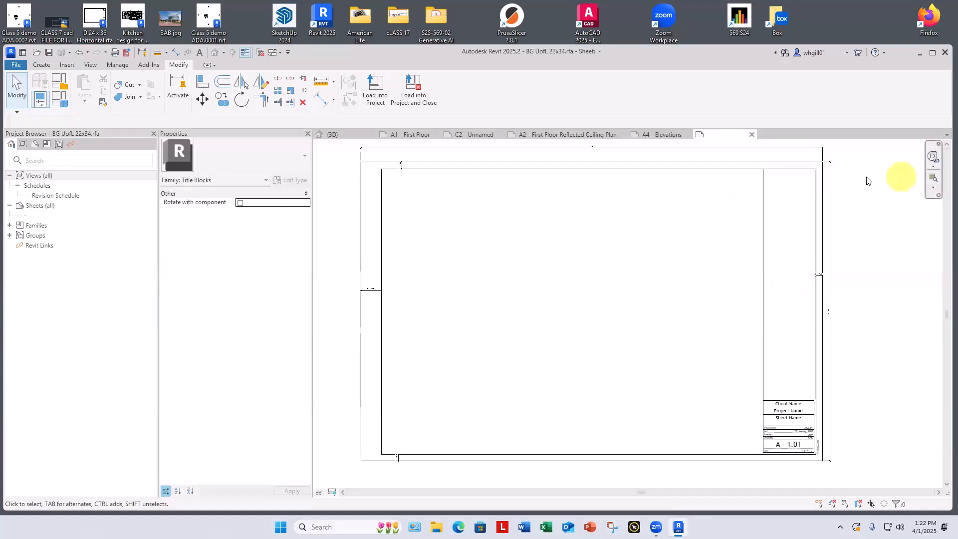
# Step: Draw a horizontal line across the title column to the inner border, about 4 1/2" below its top edge
pyautogui.scroll(1, 762, 212)
pyautogui.moveTo(776, 206); pyautogui.dragTo(671, 259, button='middle')
pyautogui.scroll(3, 722, 266)
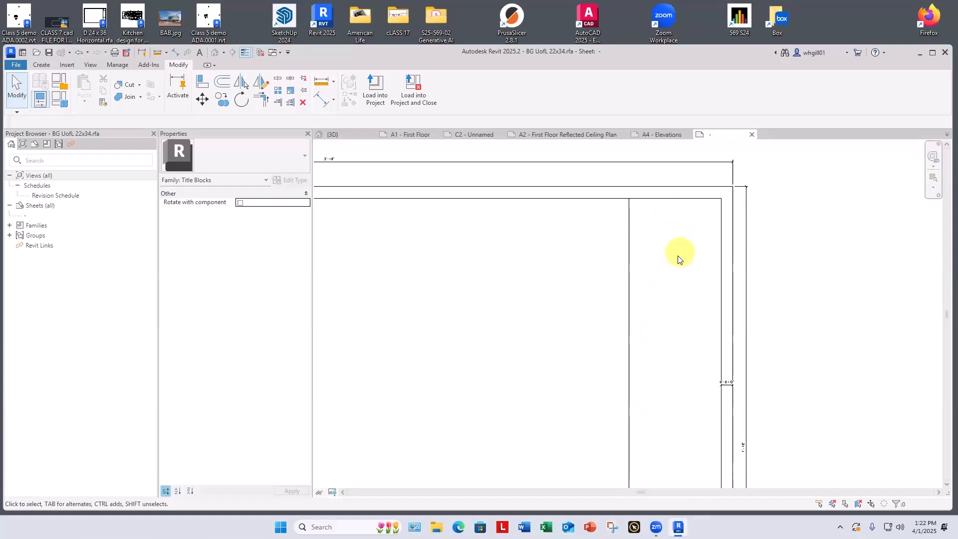
pyautogui.click(631, 285)
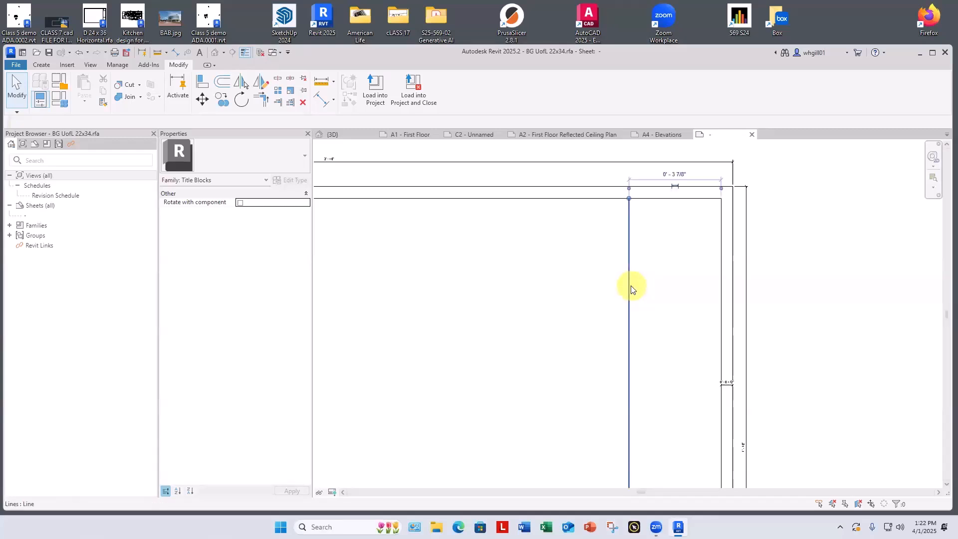
pyautogui.click(644, 235)
pyautogui.press('l')
pyautogui.press('i')
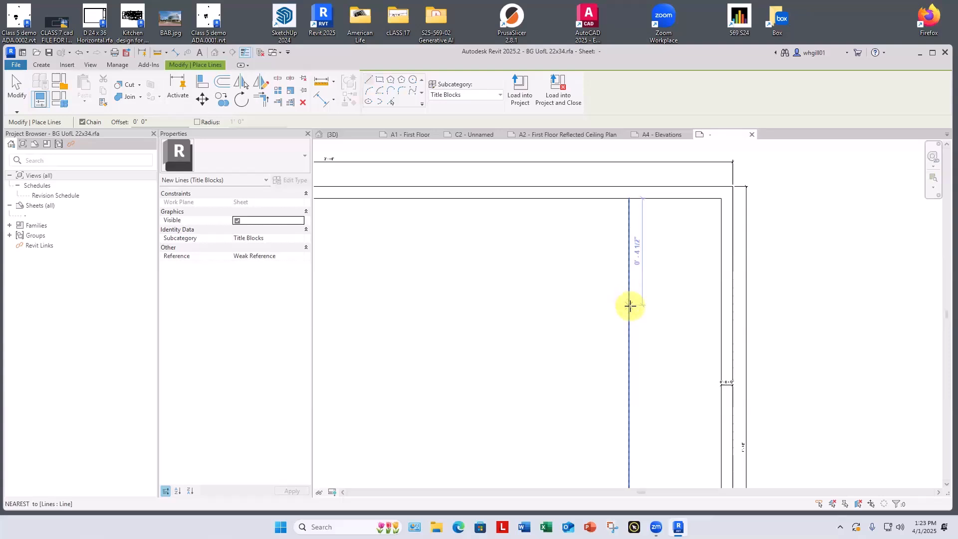
pyautogui.click(629, 305)
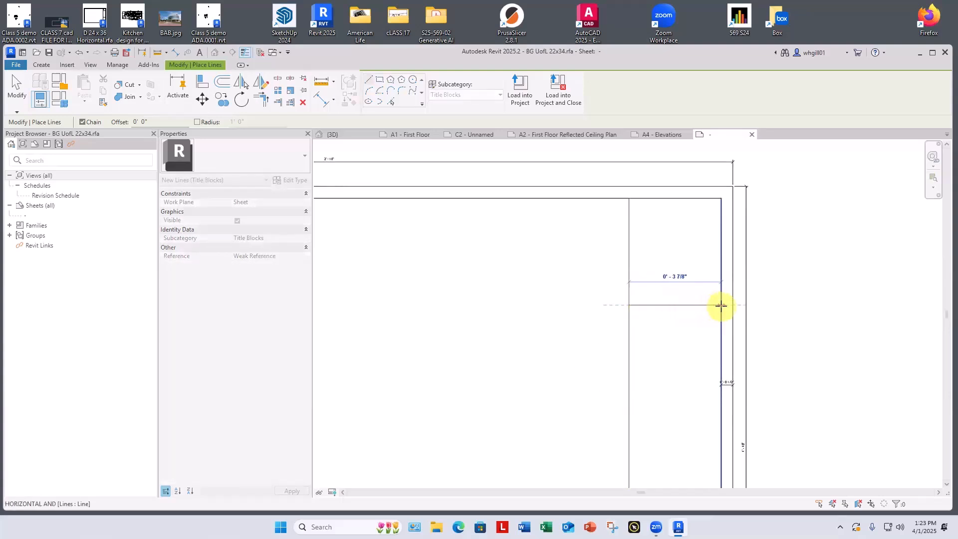
pyautogui.click(722, 306)
pyautogui.press('Escape')
pyautogui.press('Escape')
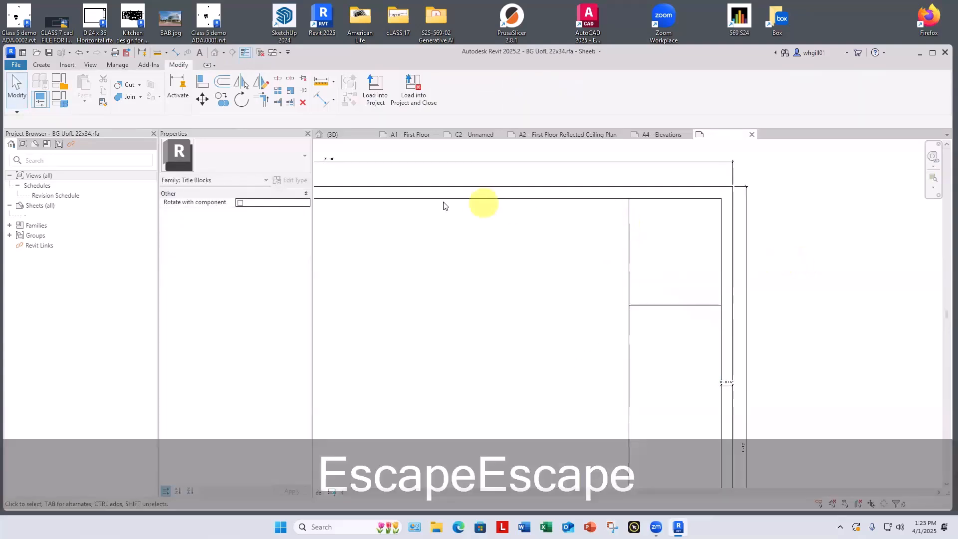
# Step: Insert the desktop image BAB.jpg into the title block family over the top of the title column
pyautogui.moveTo(332, 58); pyautogui.dragTo(331, 54)
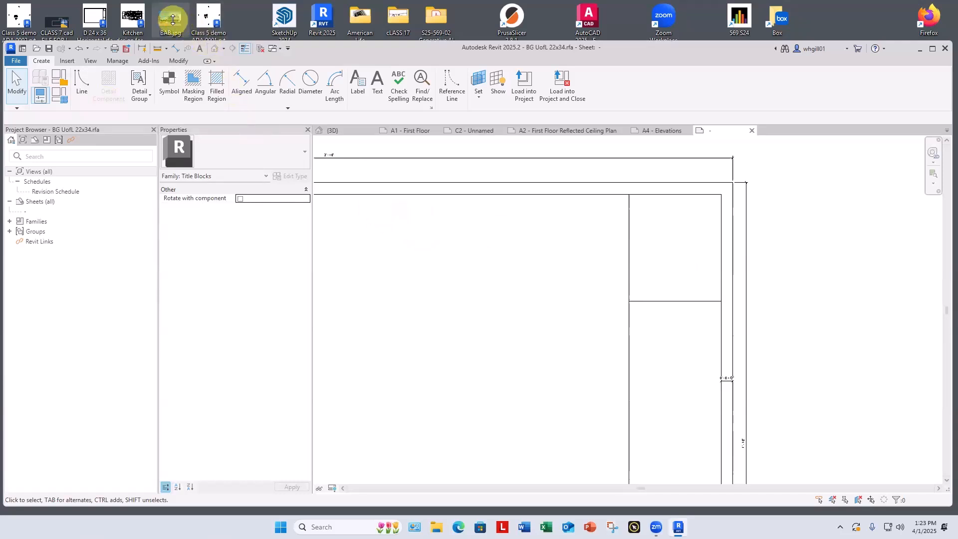
pyautogui.moveTo(171, 19); pyautogui.dragTo(675, 251)
pyautogui.click(675, 251)
pyautogui.scroll(-7, 675, 250)
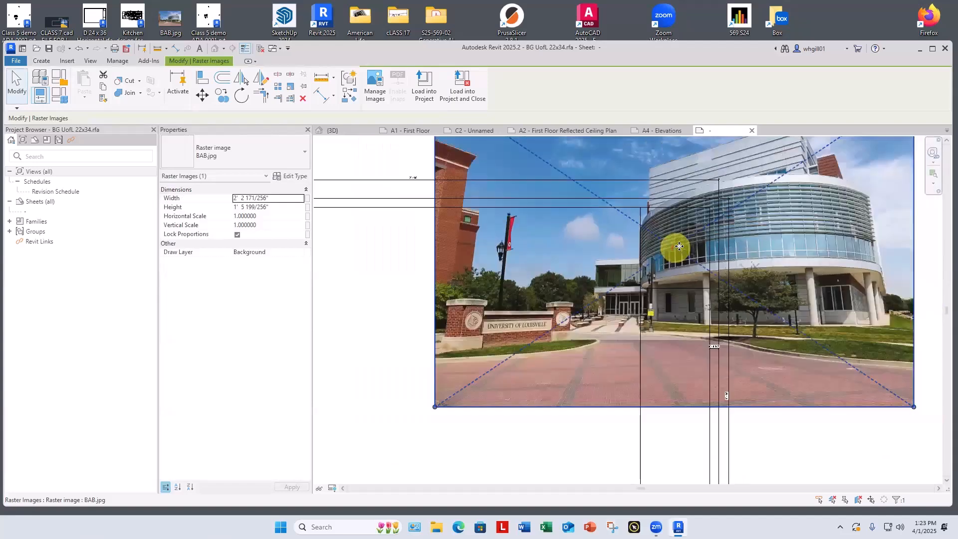
# Step: Scale down the BAB.jpg image and place it inside the upper box of the title column
pyautogui.moveTo(618, 285); pyautogui.dragTo(639, 231)
pyautogui.click(725, 237)
pyautogui.scroll(7, 691, 248)
pyautogui.click(655, 268)
pyautogui.scroll(3, 645, 244)
pyautogui.click(629, 273)
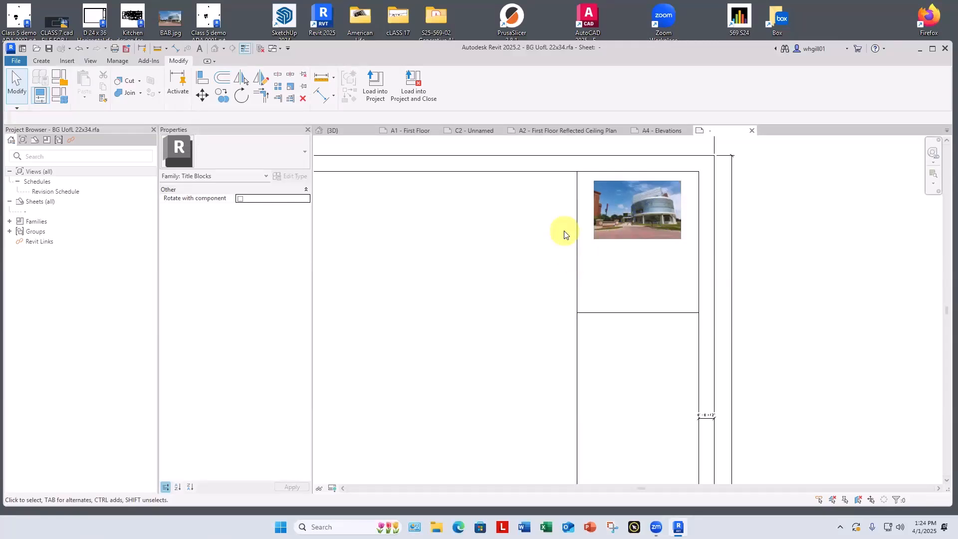
# Step: Add a 1/8 text note beneath the image reading BILL'S DESIGN EMPORIUM
pyautogui.click(41, 60)
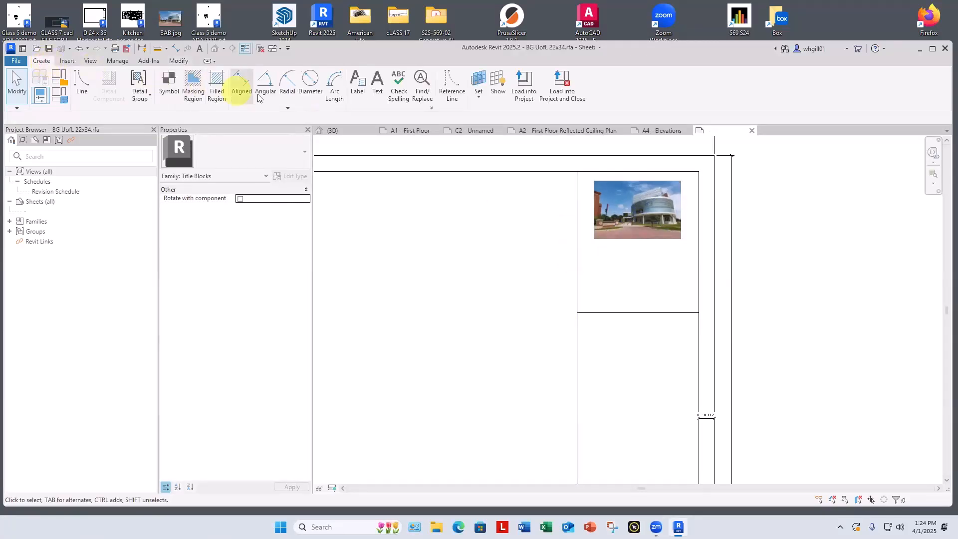
pyautogui.click(377, 87)
pyautogui.click(593, 251)
pyautogui.write('B')
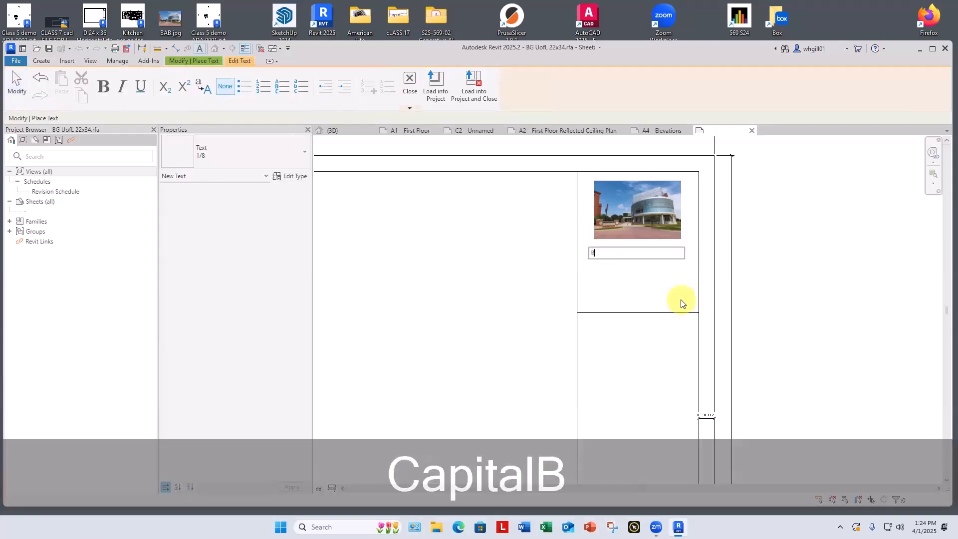
pyautogui.write("ILL'S ")
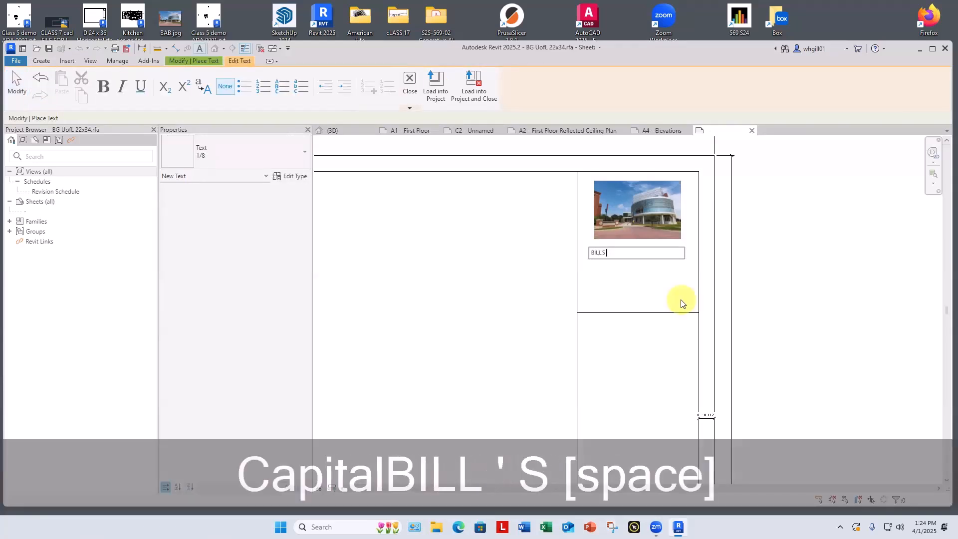
pyautogui.write('DESI')
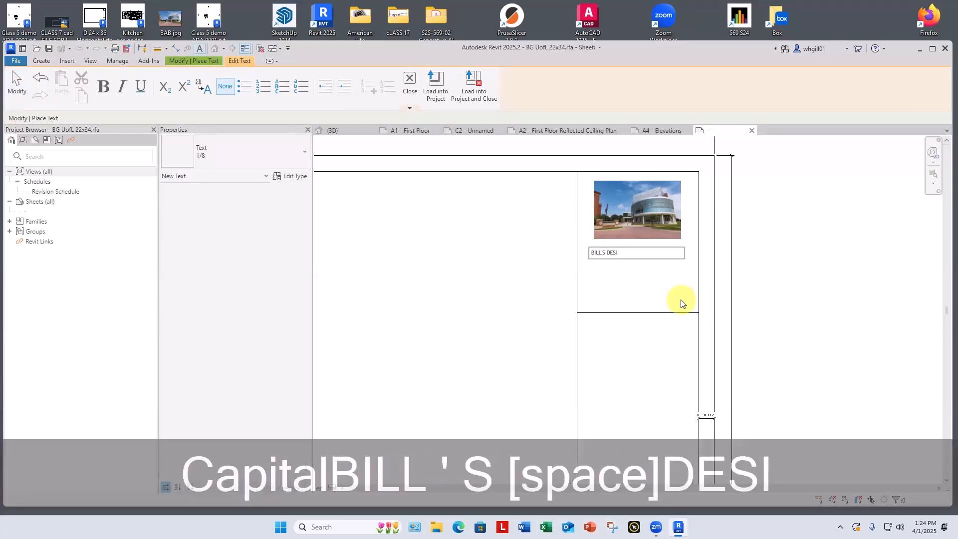
pyautogui.write('GN EMPO')
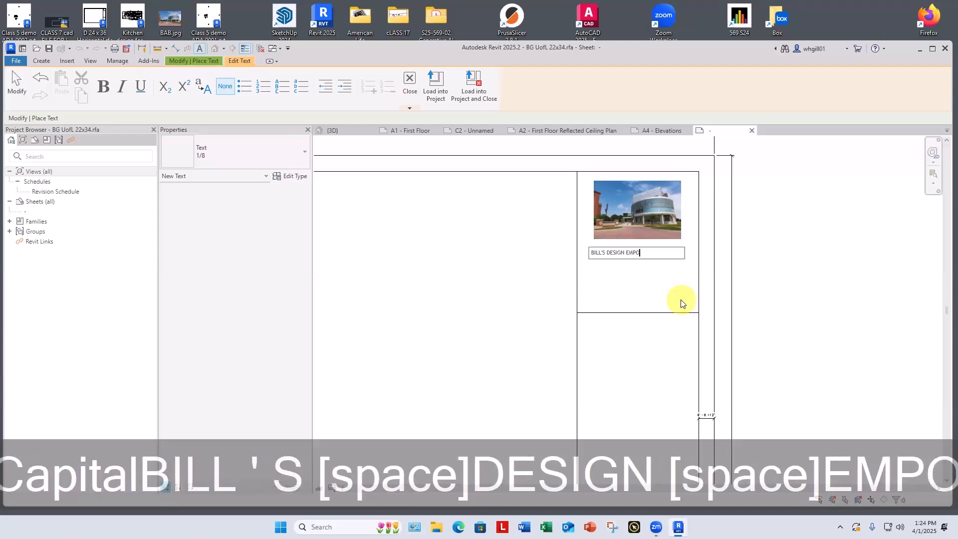
pyautogui.write('RIUM')
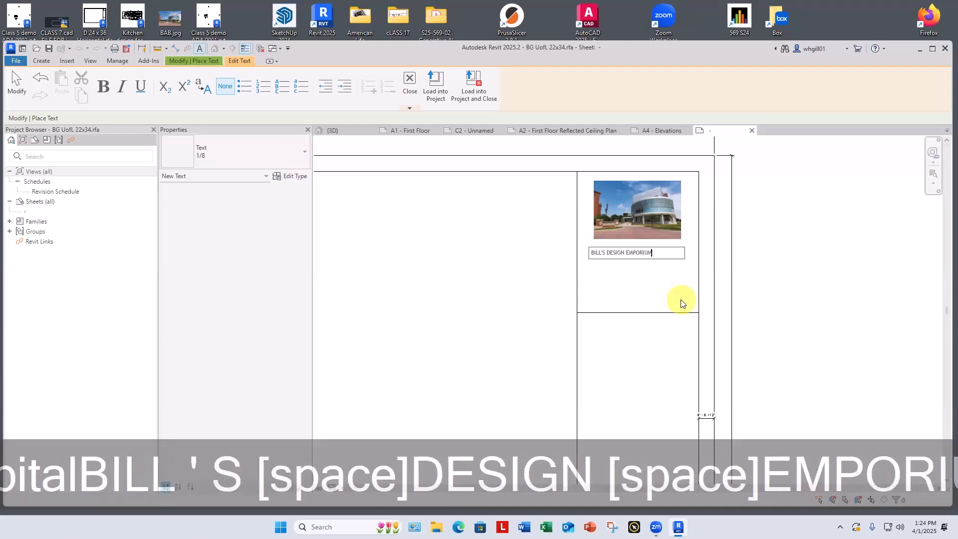
# Step: Add LOUISVILLE, KY as the second line of the text note and finish the note
pyautogui.press('Return')
pyautogui.write('LOUISVILE')
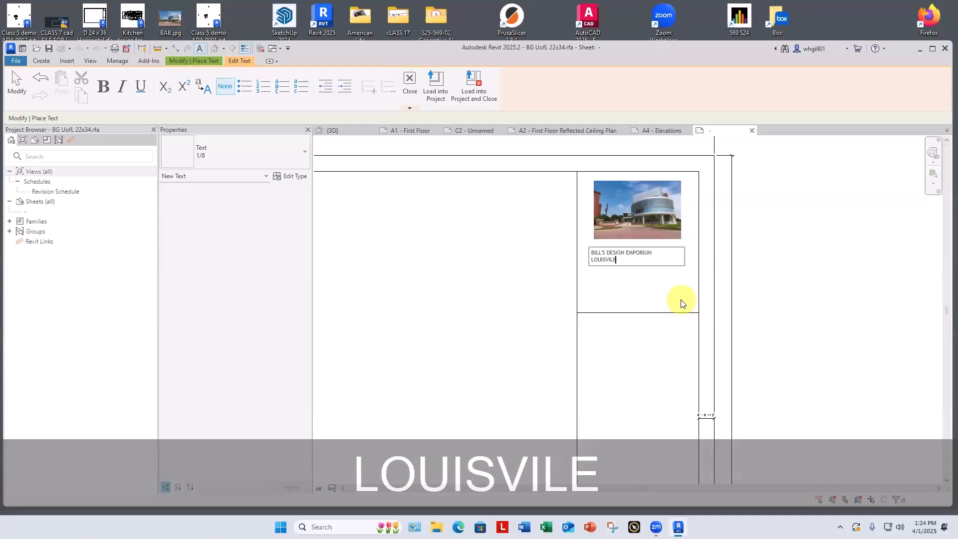
pyautogui.write(', KY')
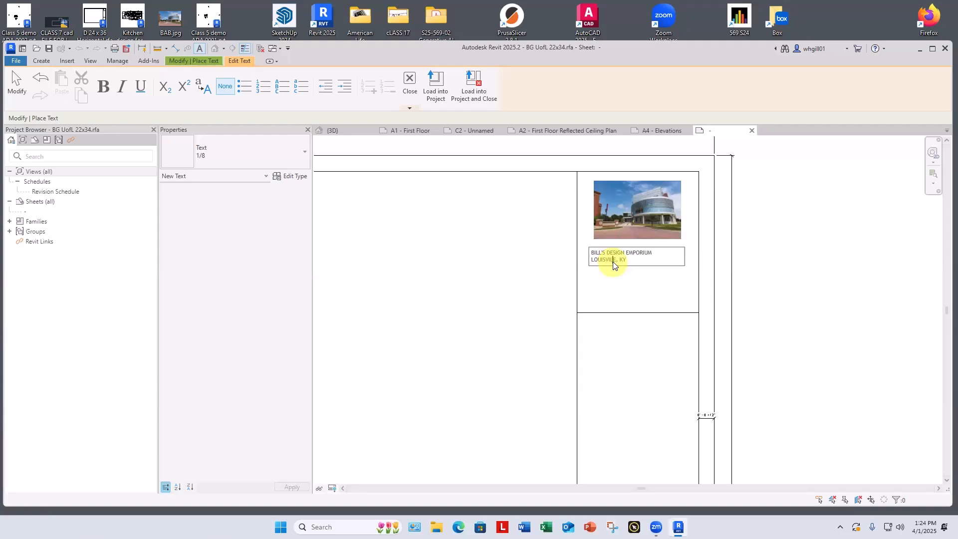
pyautogui.write('L')
pyautogui.click(608, 332)
pyautogui.click(605, 360)
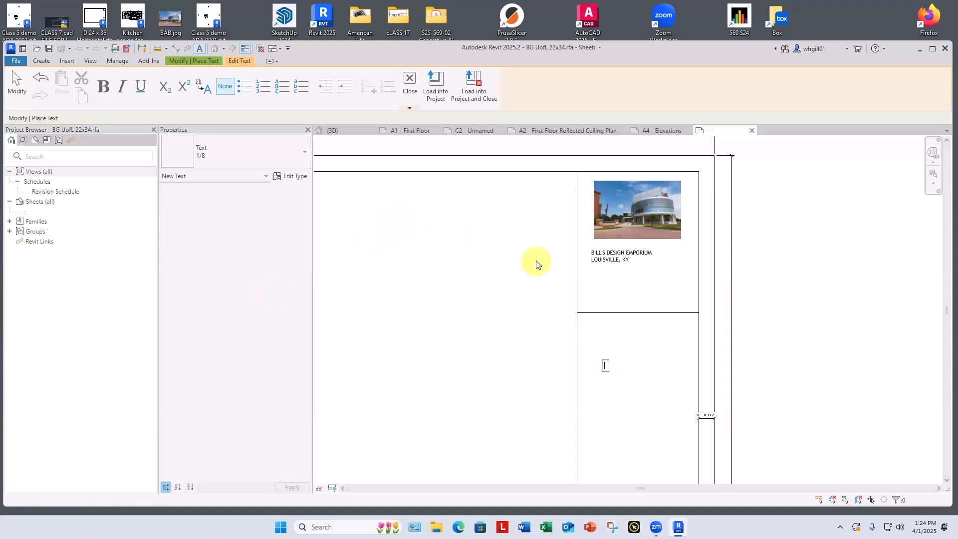
# Step: Save and close the title block family, replacing the existing file, and load it into the project, overwriting the existing version and its parameter values
pyautogui.scroll(-3, 538, 262)
pyautogui.scroll(-4, 719, 280)
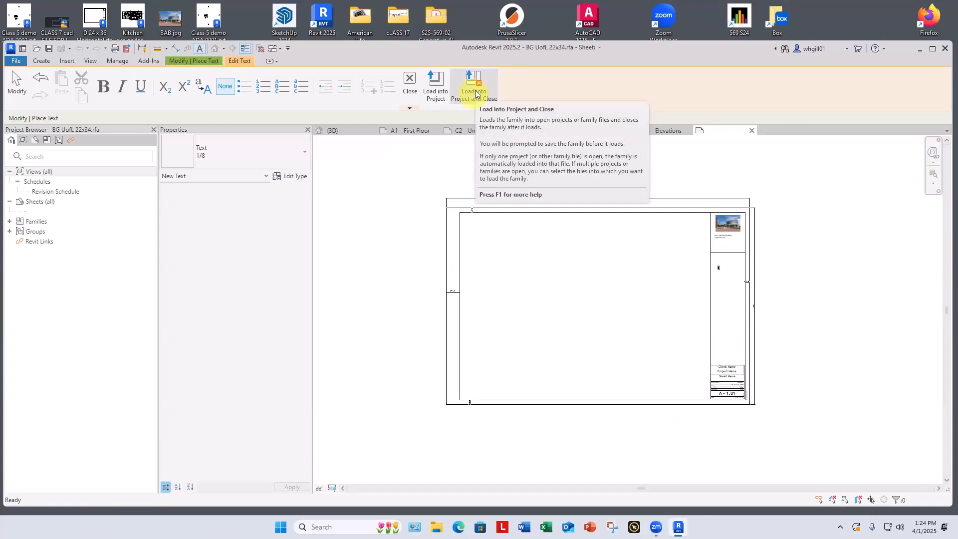
pyautogui.click(475, 92)
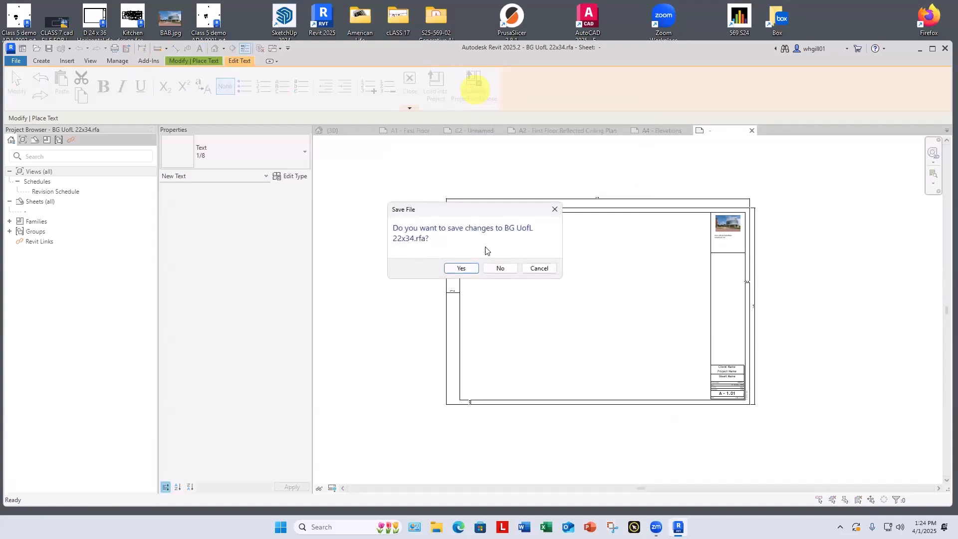
pyautogui.click(460, 270)
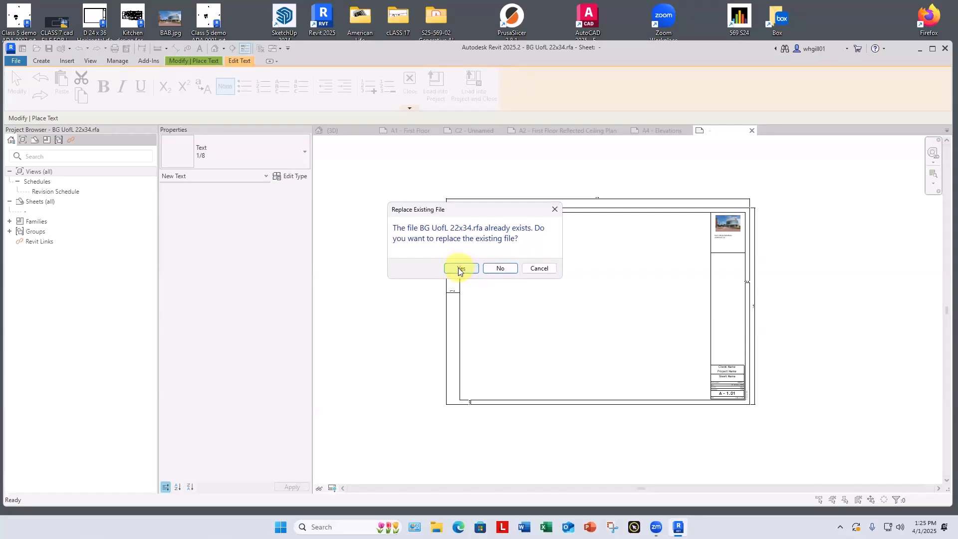
pyautogui.click(460, 269)
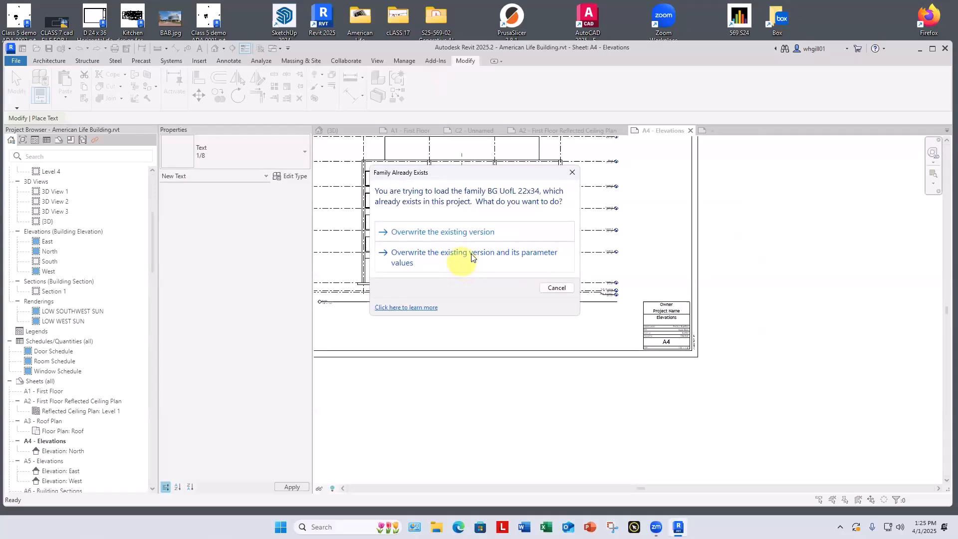
pyautogui.click(410, 258)
pyautogui.scroll(-3, 554, 346)
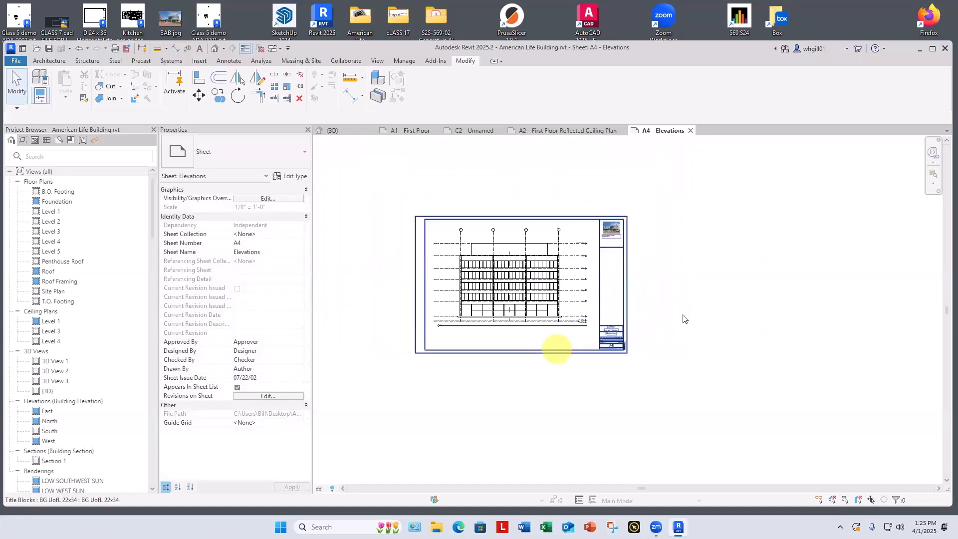
pyautogui.scroll(2, 689, 284)
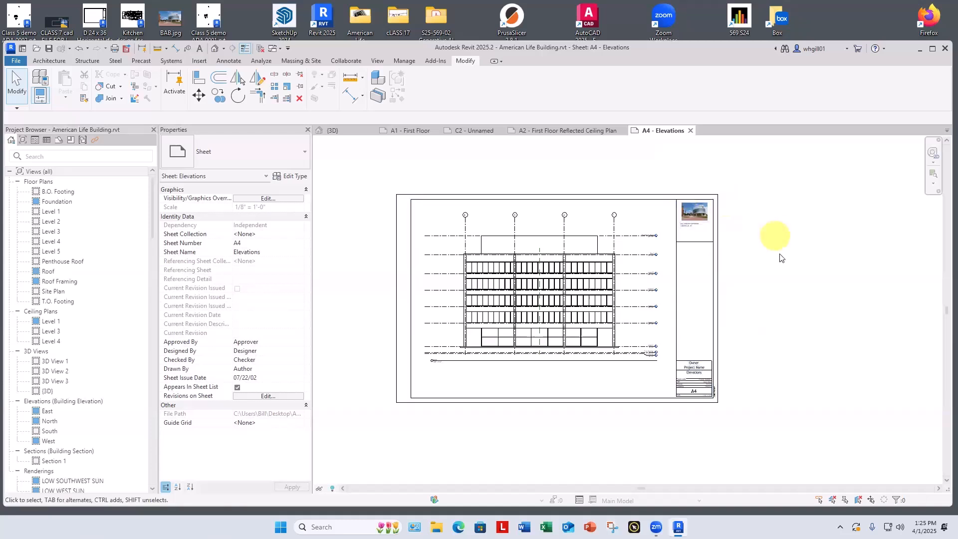
# Step: Open sheet A5 - Elevations and delete the East elevation viewport that overlaps the sheet's upper border
pyautogui.scroll(-2, 789, 262)
pyautogui.scroll(-10, 115, 429)
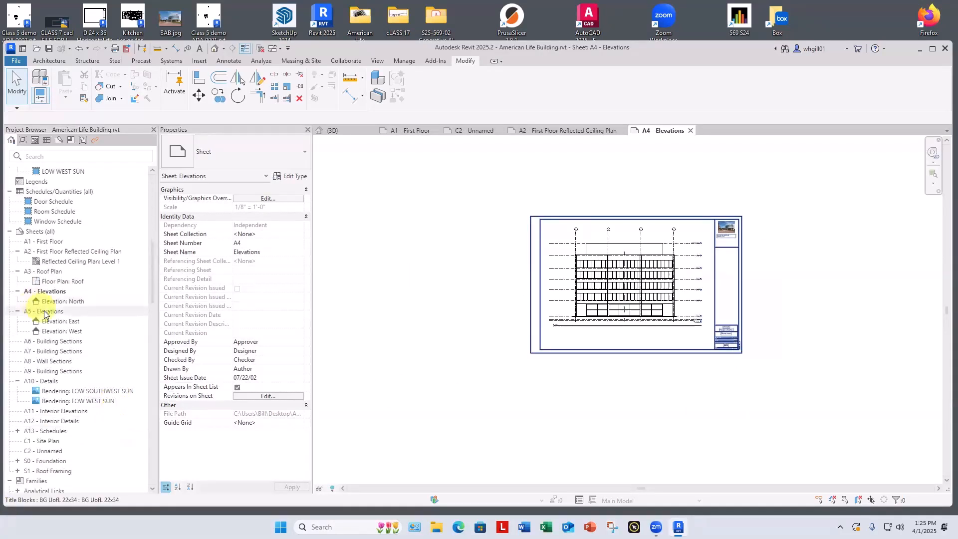
pyautogui.doubleClick(48, 313)
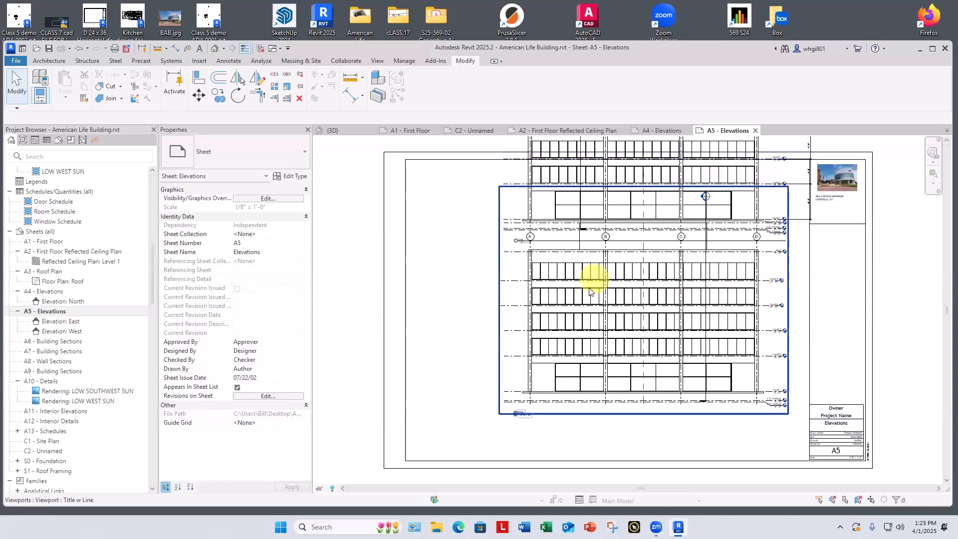
pyautogui.scroll(-2, 584, 293)
pyautogui.moveTo(620, 201); pyautogui.dragTo(849, 295)
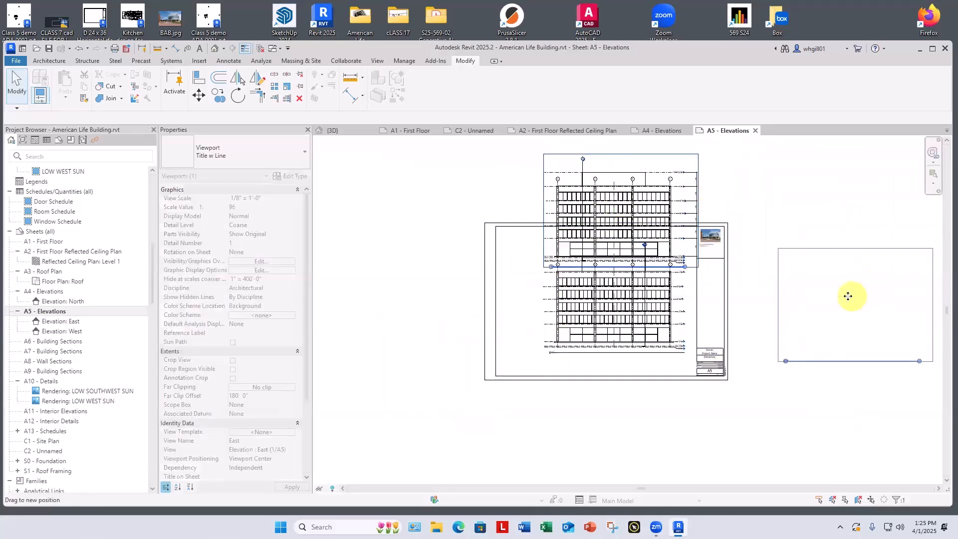
pyautogui.press('Delete')
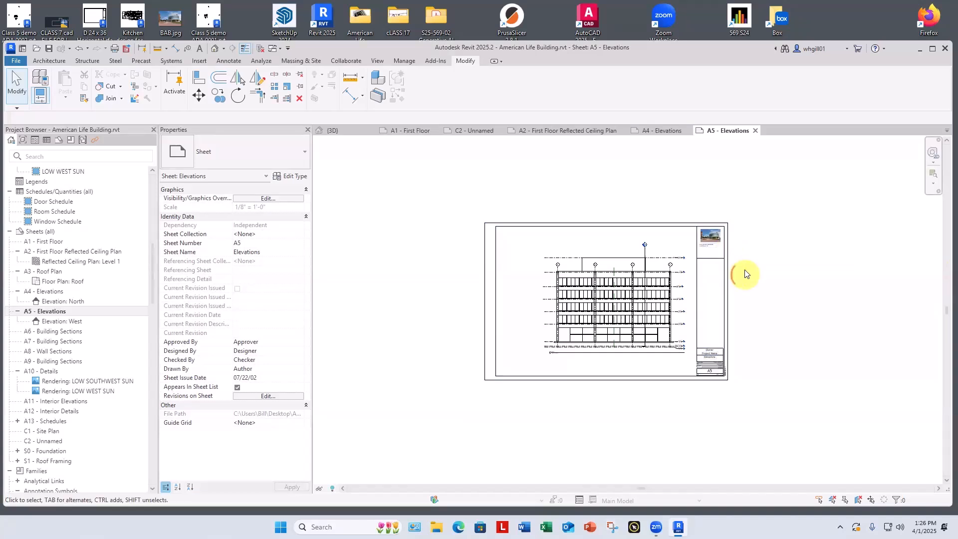
# Step: Enter the client's name as the Client Name in the Project Information so it replaces Owner in the title block
pyautogui.moveTo(743, 272); pyautogui.dragTo(667, 264, button='middle')
pyautogui.scroll(8, 639, 363)
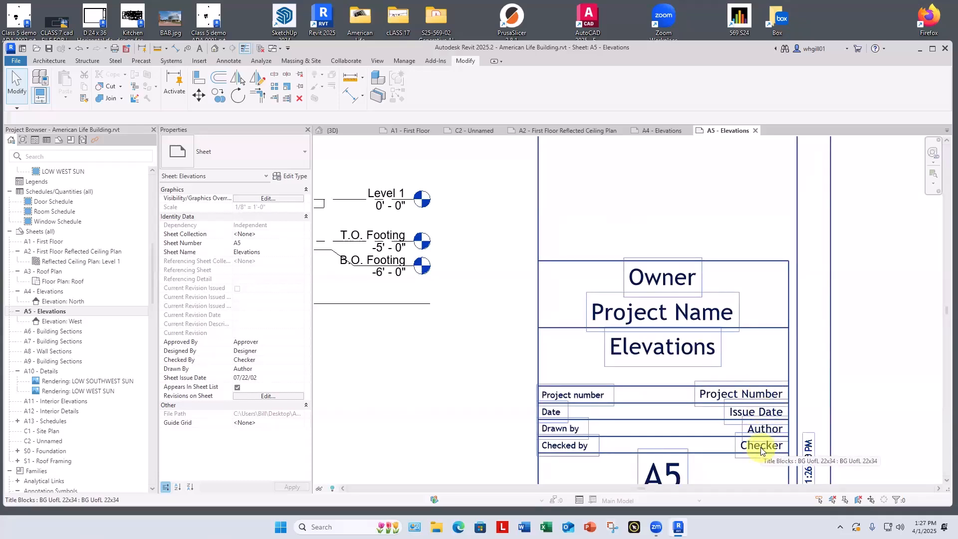
pyautogui.scroll(-5, 794, 400)
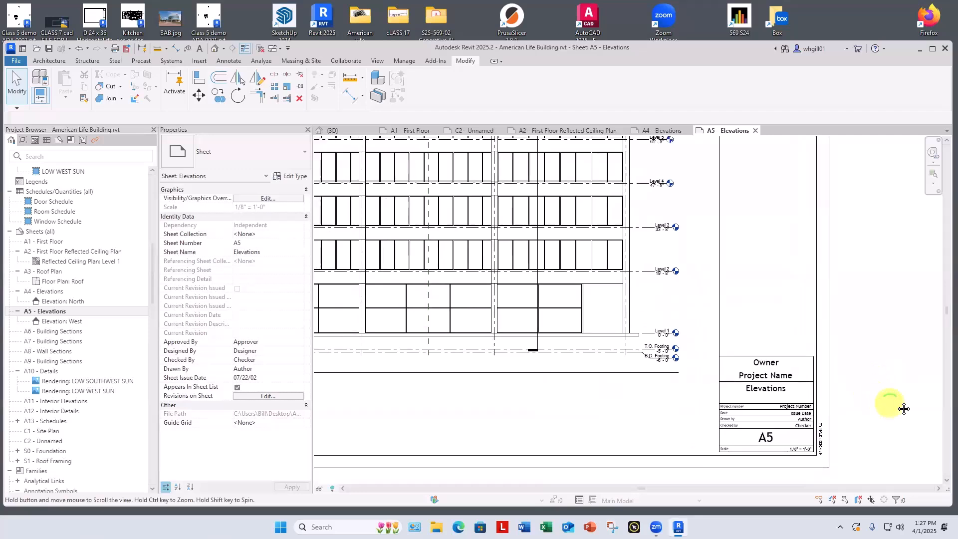
pyautogui.moveTo(888, 406); pyautogui.dragTo(907, 452, button='middle')
pyautogui.scroll(-1, 889, 400)
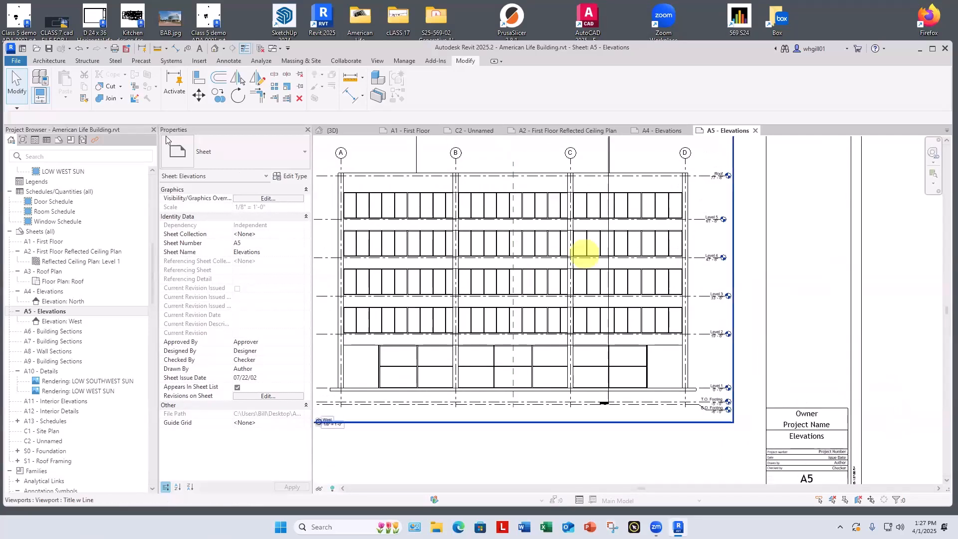
pyautogui.moveTo(817, 385); pyautogui.dragTo(797, 362, button='middle')
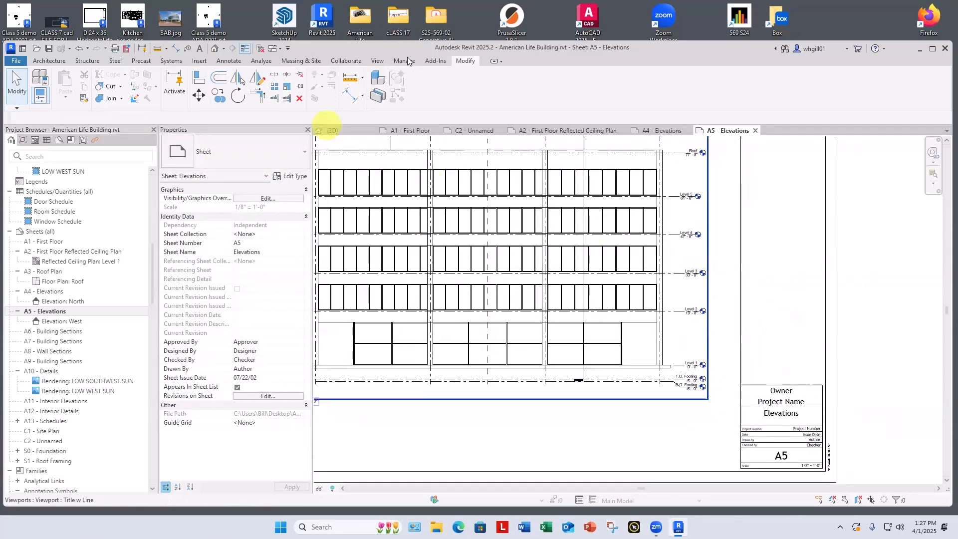
pyautogui.click(406, 61)
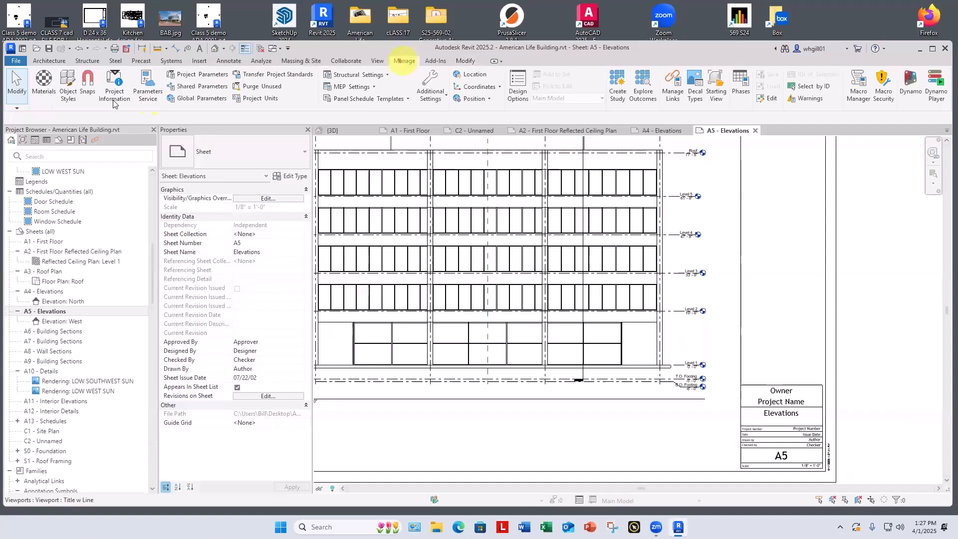
pyautogui.click(114, 100)
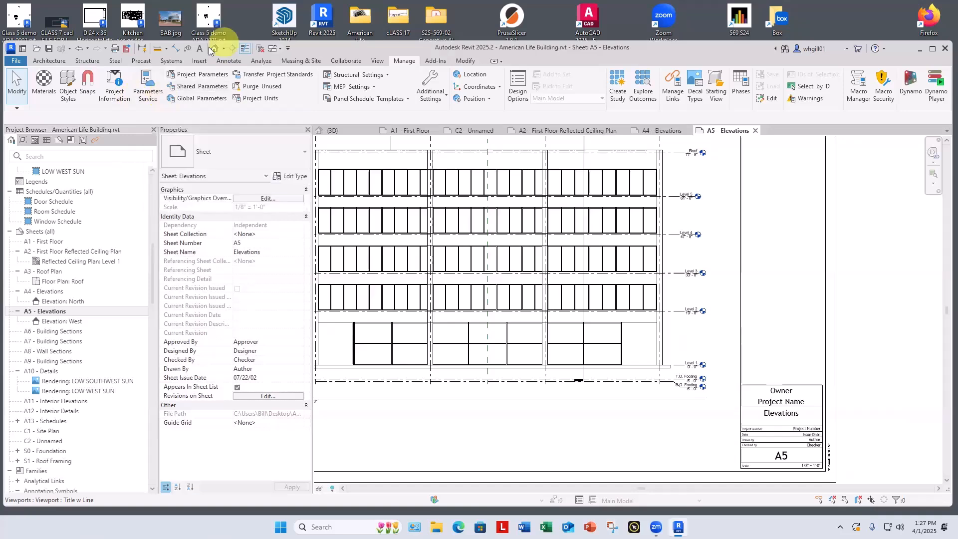
pyautogui.click(113, 93)
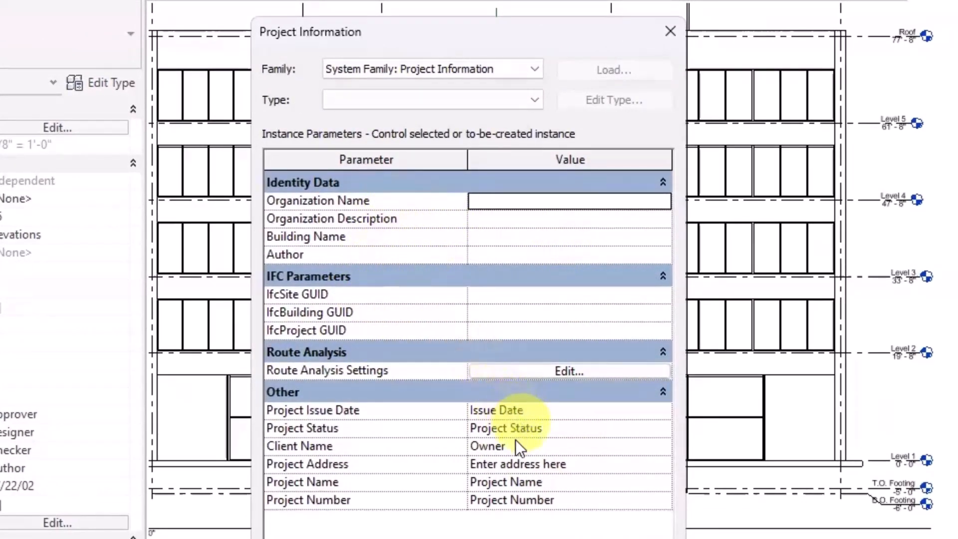
pyautogui.click(503, 448)
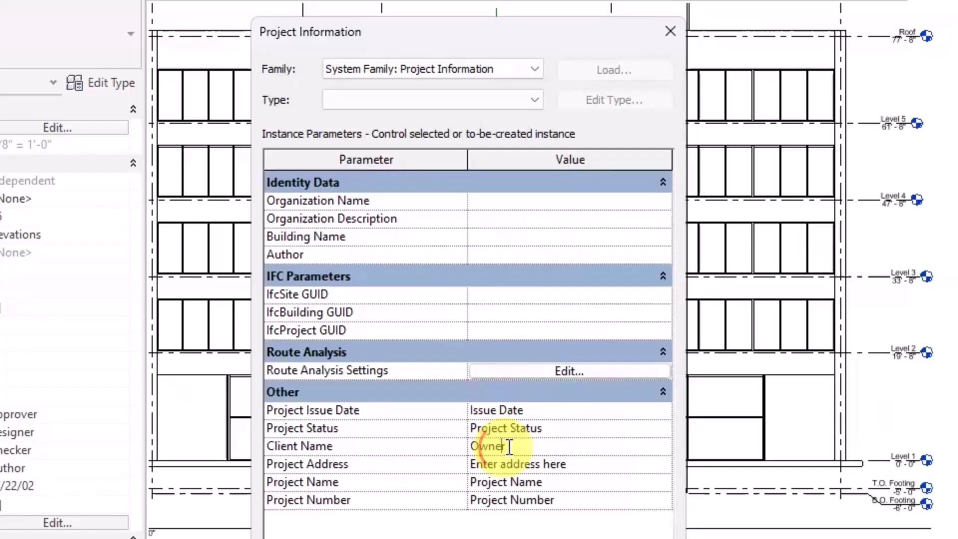
pyautogui.moveTo(508, 448); pyautogui.dragTo(457, 452)
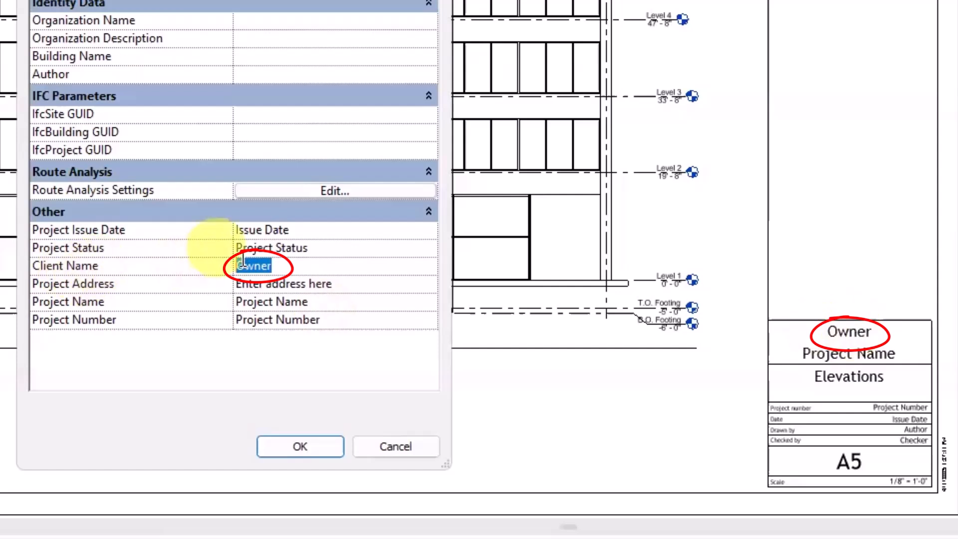
pyautogui.write('Pr')
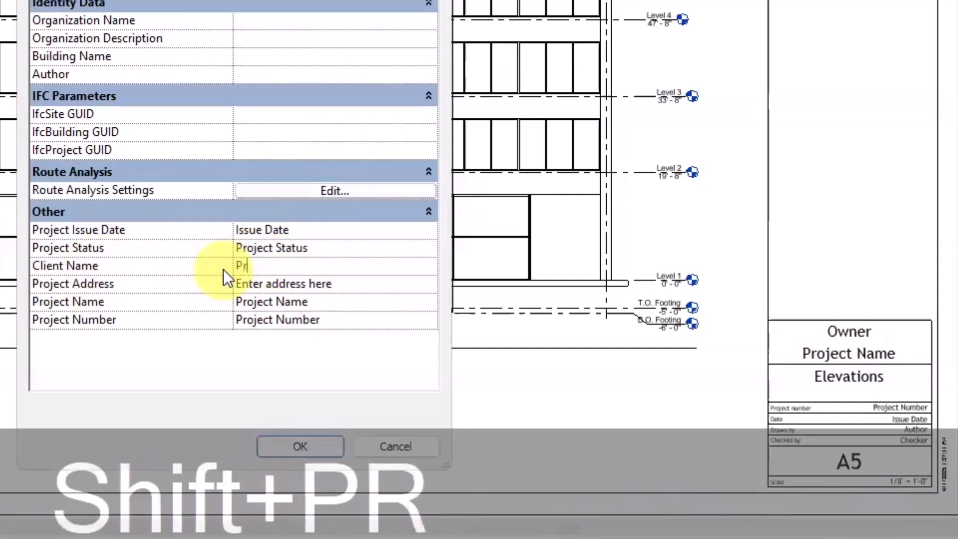
pyautogui.write('of. Smith')
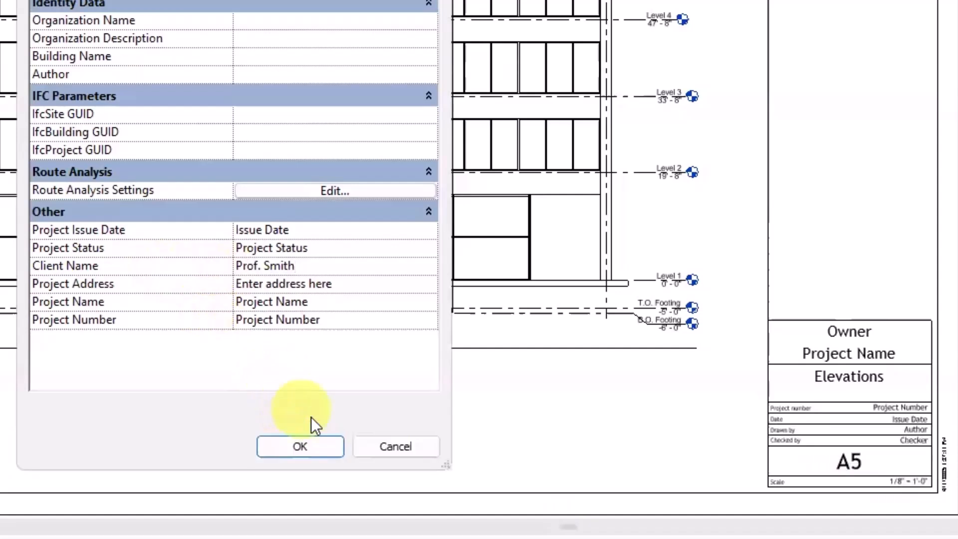
pyautogui.click(299, 446)
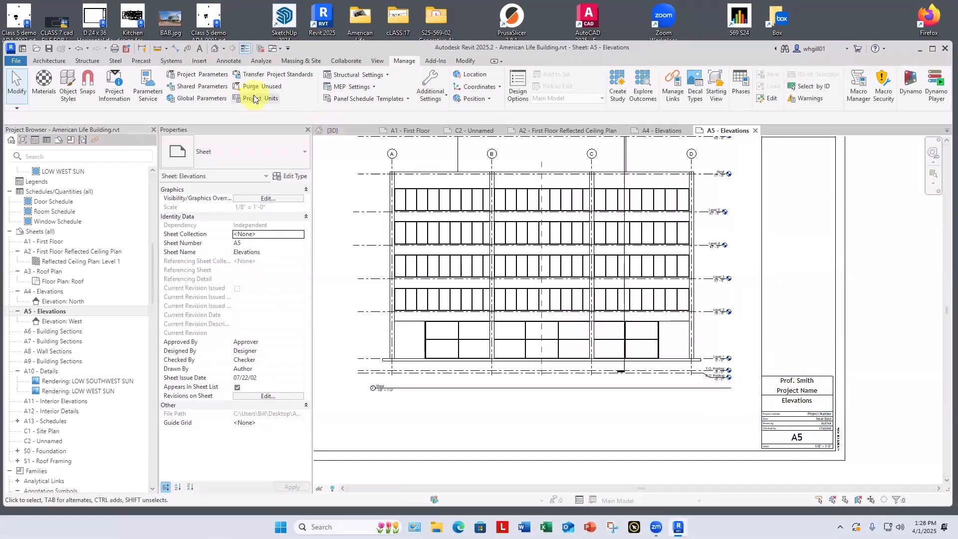
# Step: Set the Project Name to American LIfe Re-Do in the Project Information
pyautogui.click(112, 92)
pyautogui.click(465, 377)
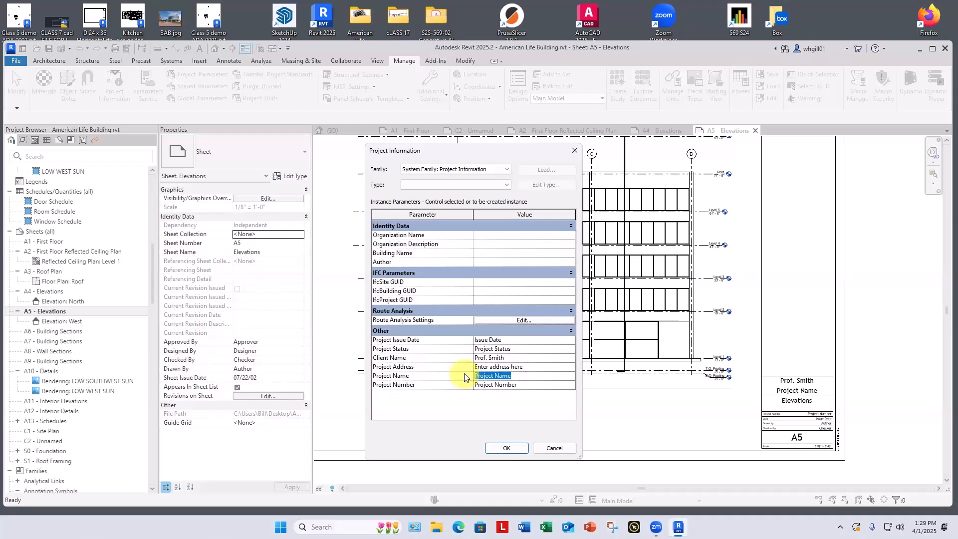
pyautogui.write('Fina')
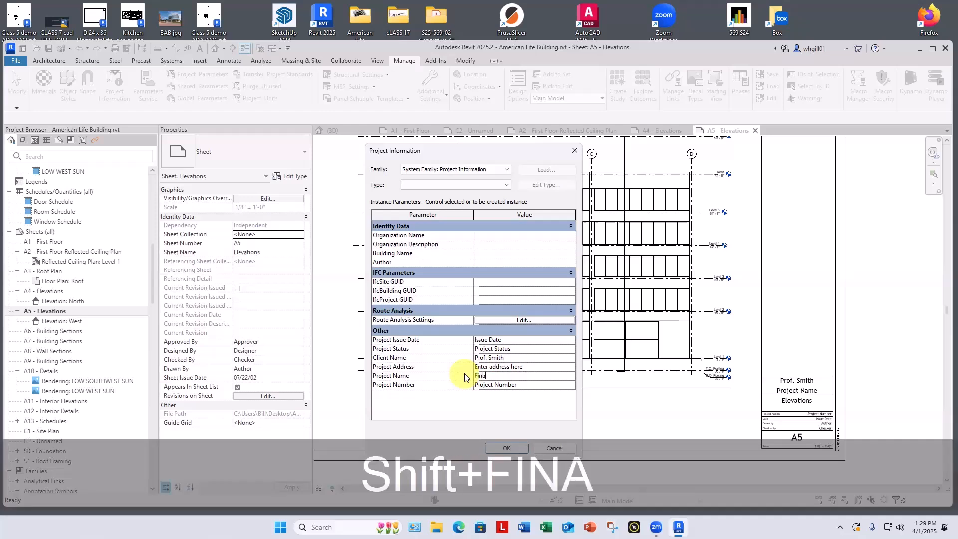
pyautogui.press('BackSpace')
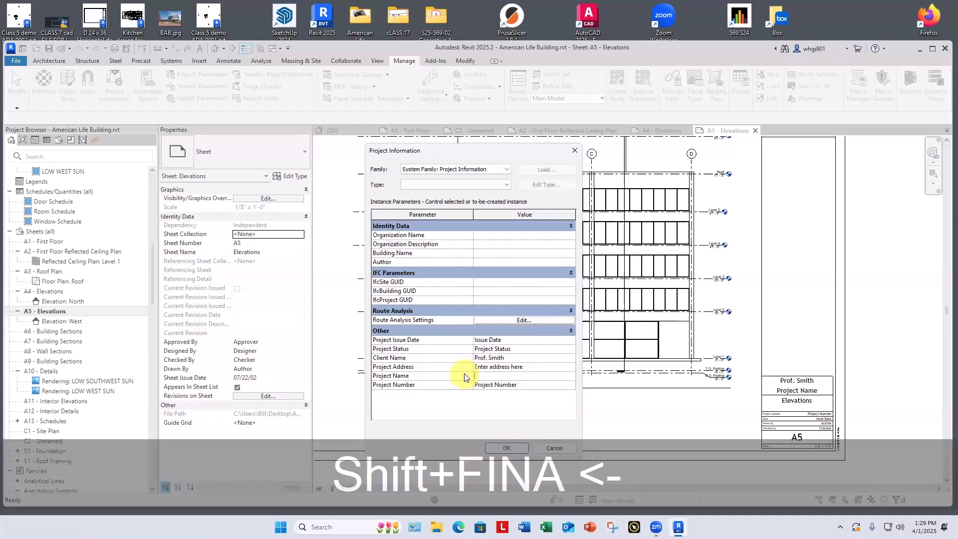
pyautogui.write('Americal')
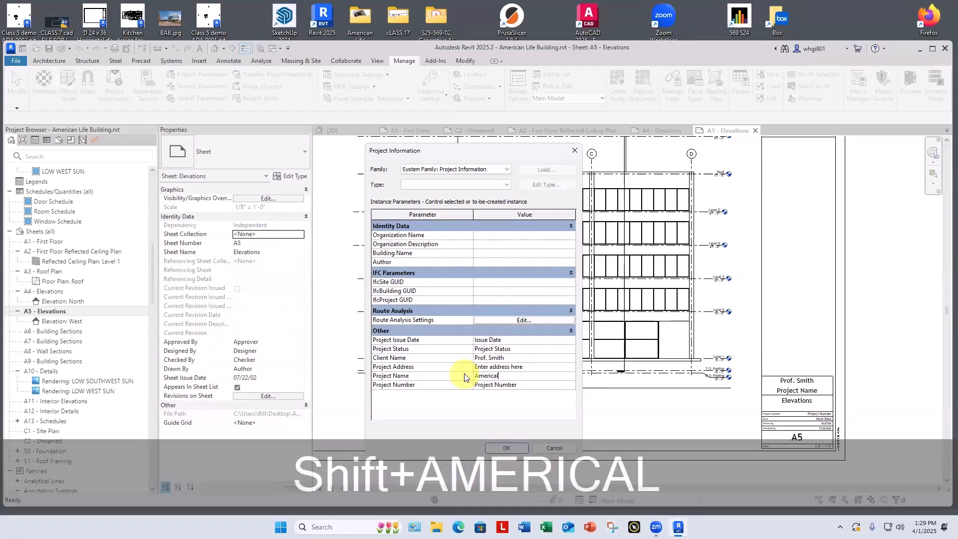
pyautogui.press('BackSpace')
pyautogui.write('n Life')
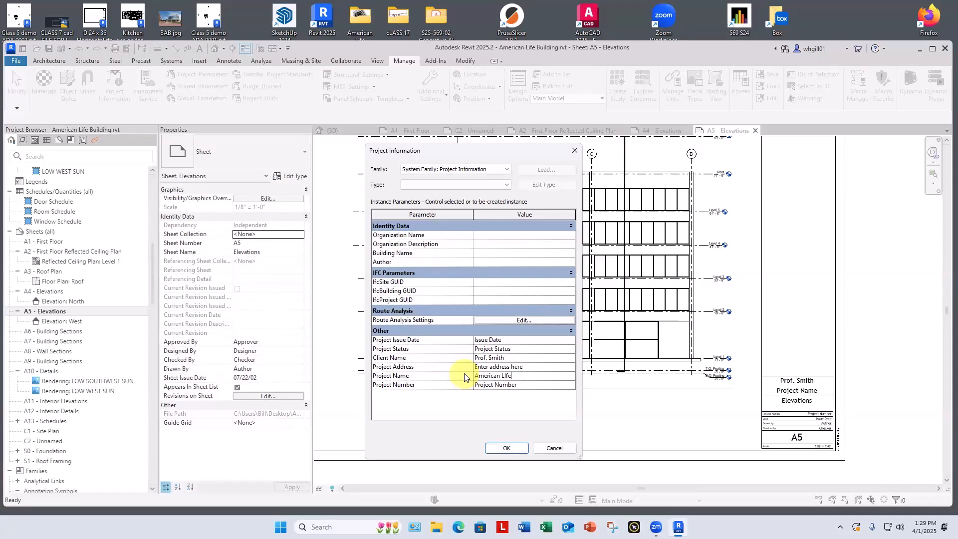
pyautogui.write(' Rde-')
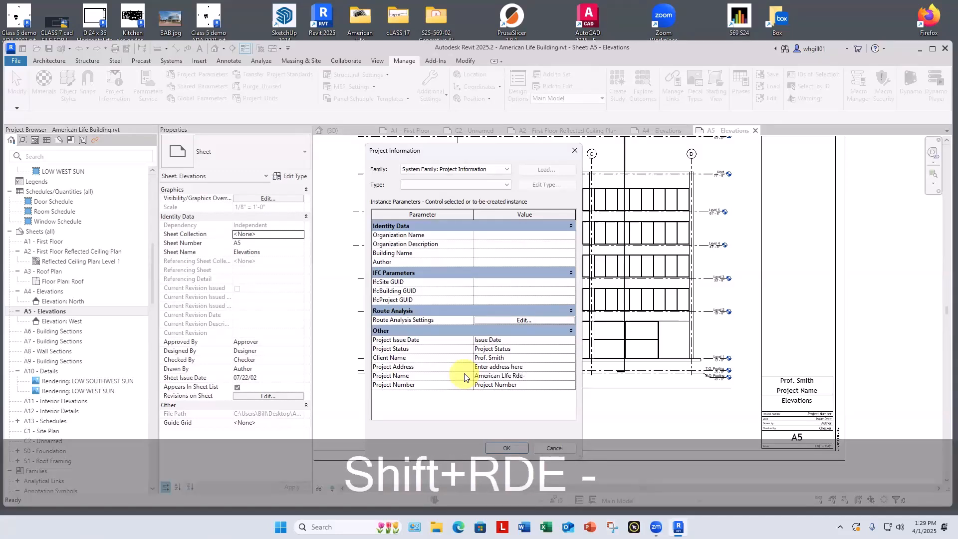
pyautogui.write('Do')
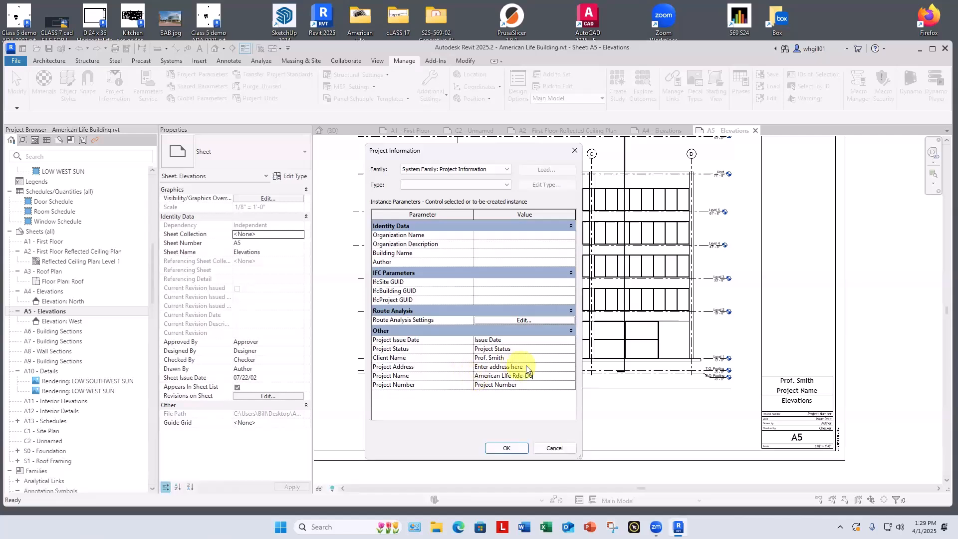
pyautogui.press('BackSpace')
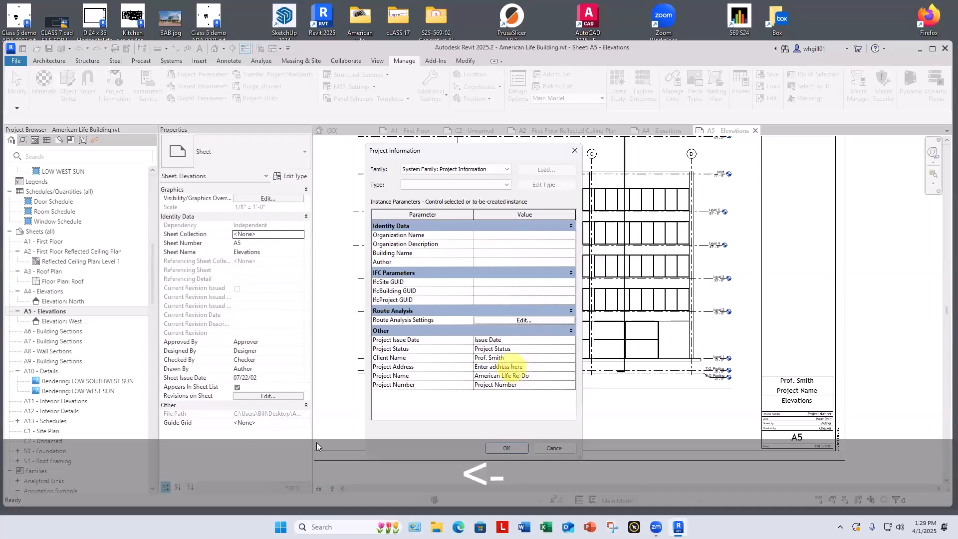
pyautogui.click(512, 447)
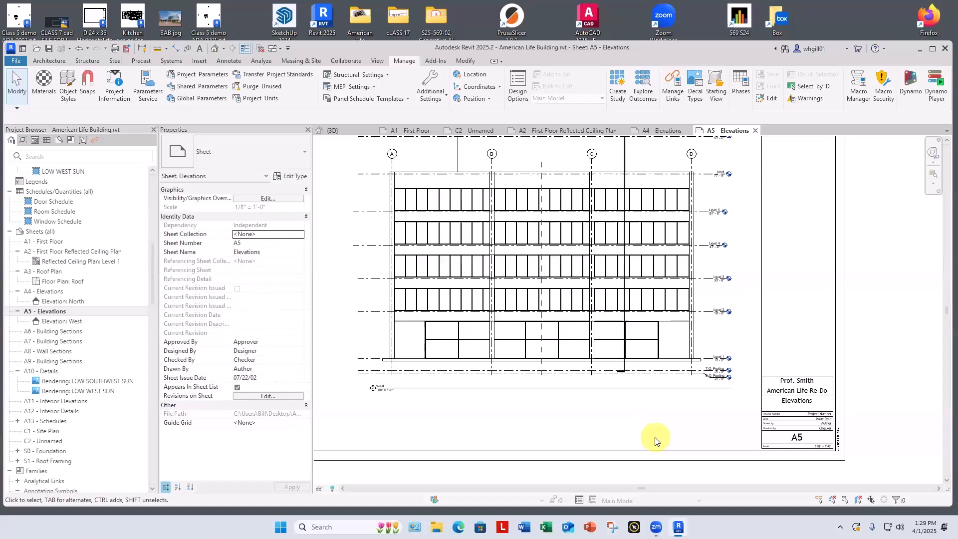
# Step: Open sheet A1 - First Floor and check the client and project name fields in its title block
pyautogui.scroll(-3, 677, 430)
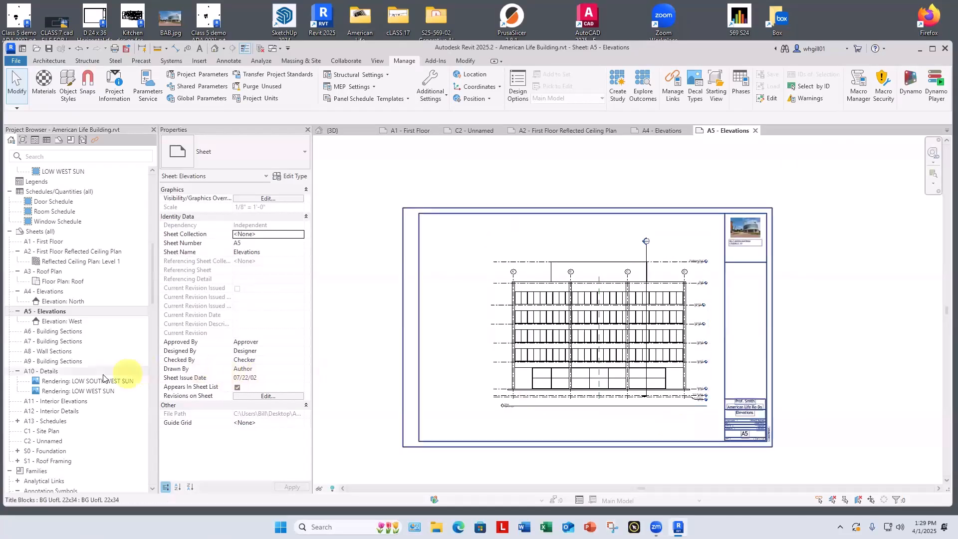
pyautogui.doubleClick(45, 242)
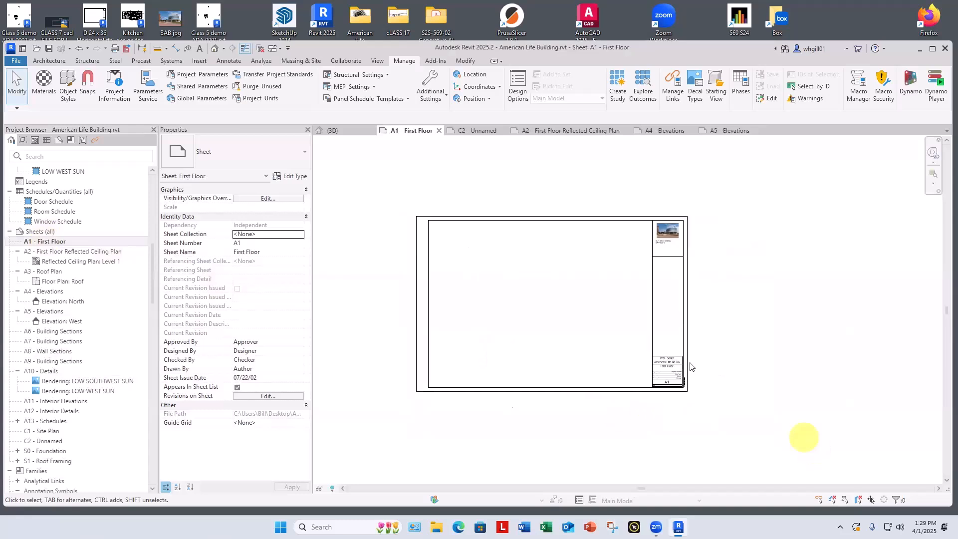
pyautogui.scroll(7, 639, 350)
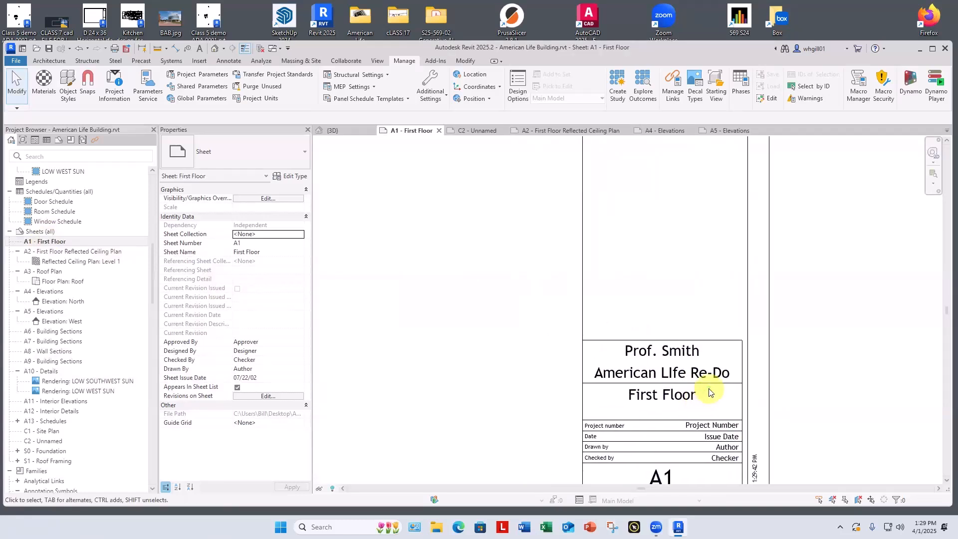
pyautogui.scroll(2, 699, 421)
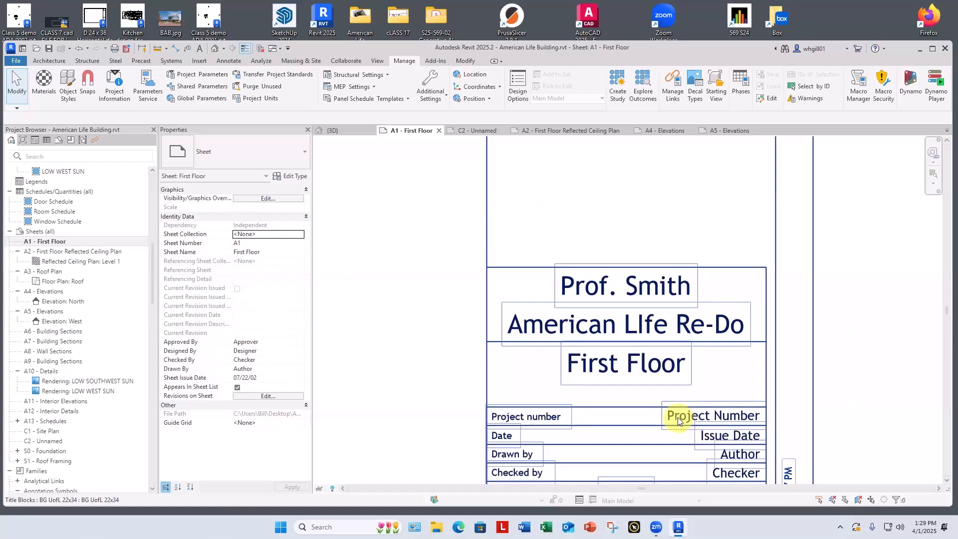
# Step: Examine the project number, date, drawn by and checked by fields in sheet A1's title block
pyautogui.scroll(-1, 678, 422)
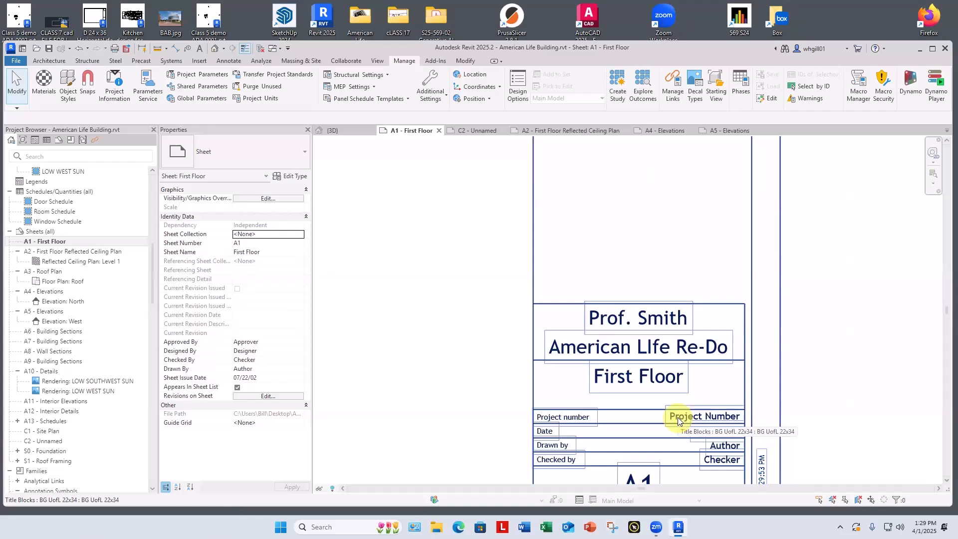
pyautogui.scroll(-1, 678, 422)
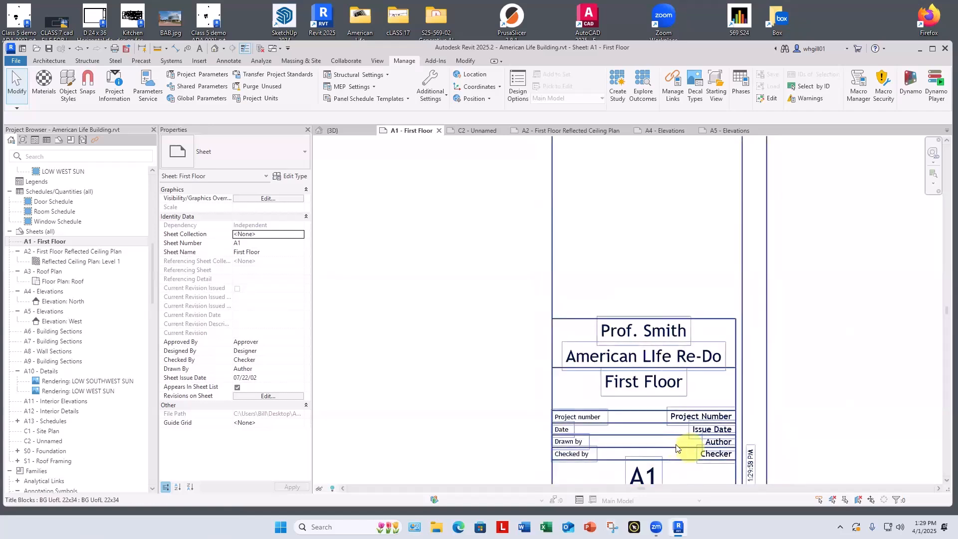
pyautogui.scroll(-1, 664, 450)
pyautogui.moveTo(668, 454); pyautogui.dragTo(659, 402, button='middle')
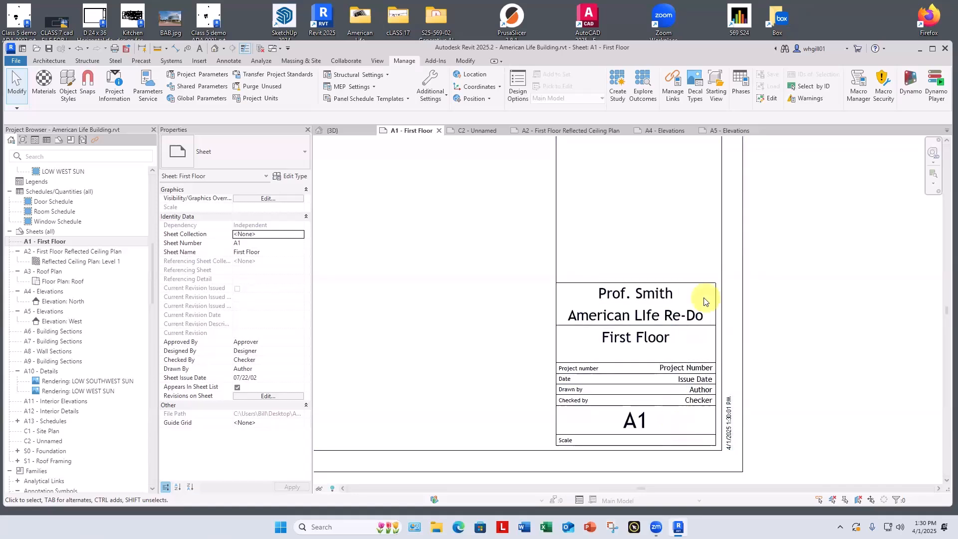
pyautogui.scroll(-1, 705, 310)
pyautogui.moveTo(694, 338); pyautogui.dragTo(676, 366, button='middle')
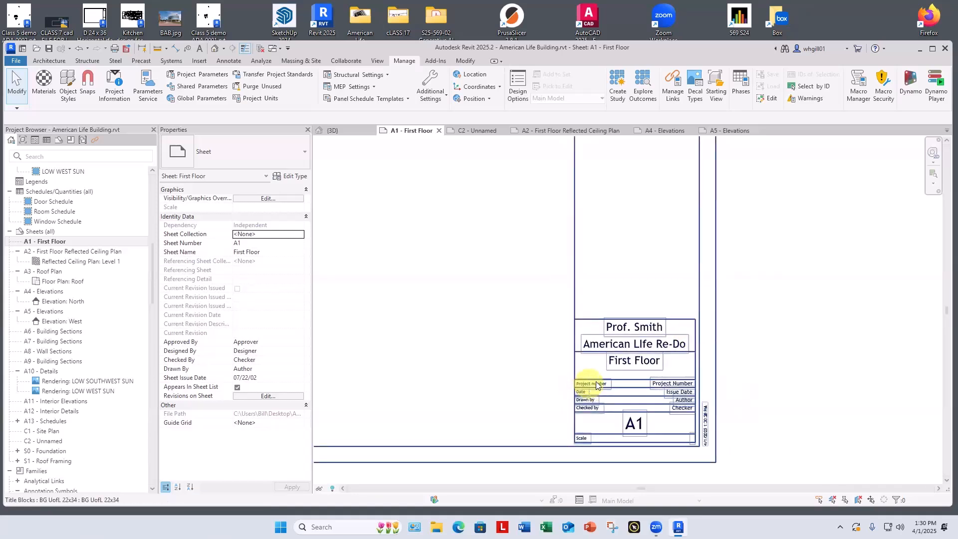
pyautogui.scroll(2, 596, 386)
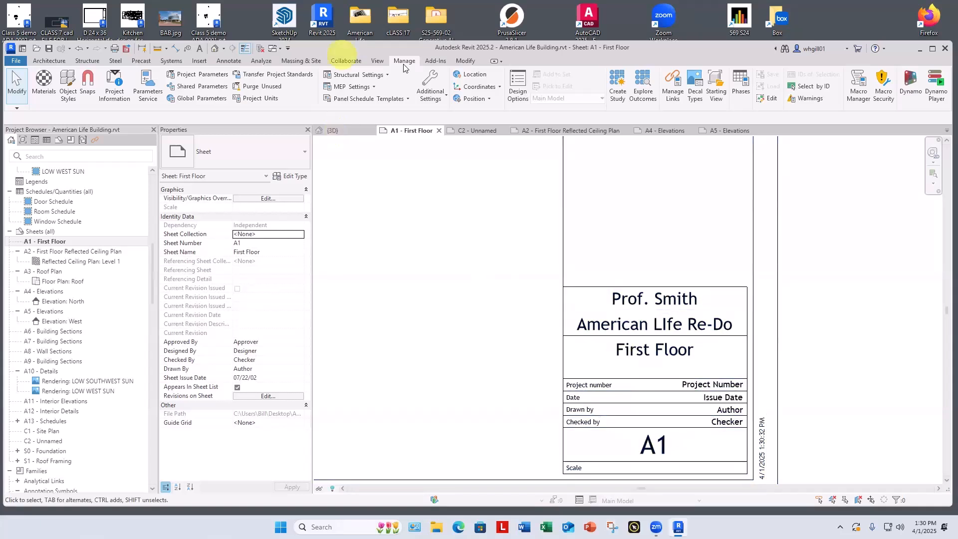
# Step: Set the Project Number to DES 563 - S25 in the Project Information
pyautogui.click(114, 92)
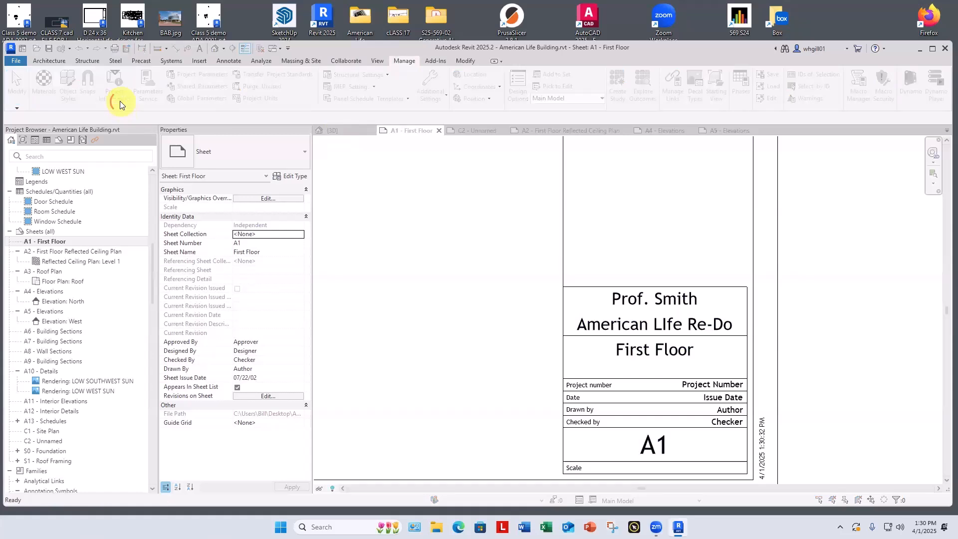
pyautogui.moveTo(509, 155); pyautogui.dragTo(446, 144)
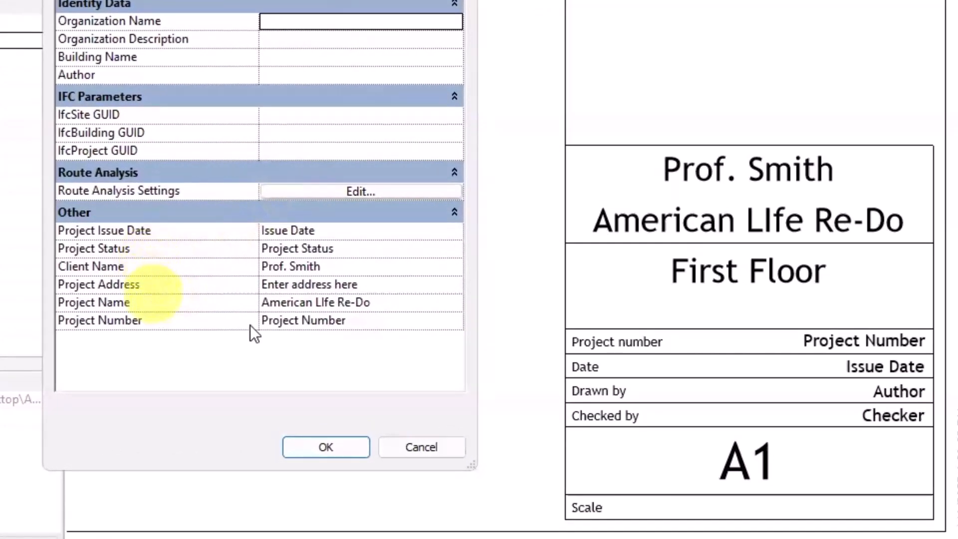
pyautogui.click(309, 326)
pyautogui.moveTo(369, 317); pyautogui.dragTo(241, 322)
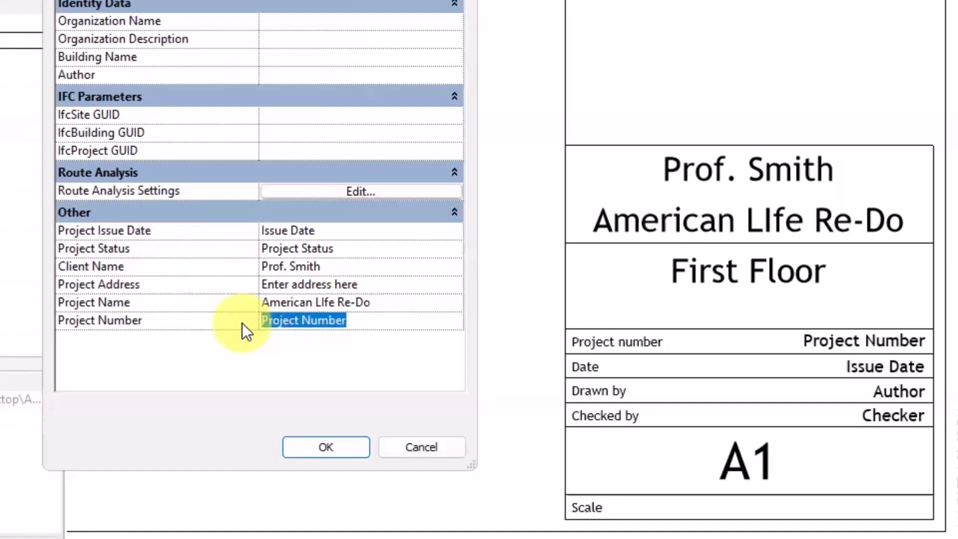
pyautogui.write('S')
pyautogui.press('BackSpace')
pyautogui.write('DE')
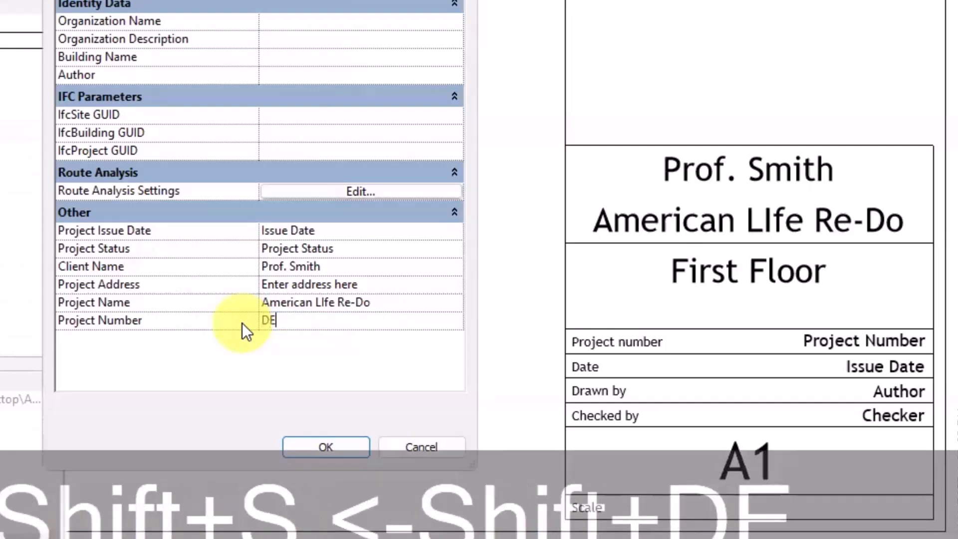
pyautogui.write('S 563')
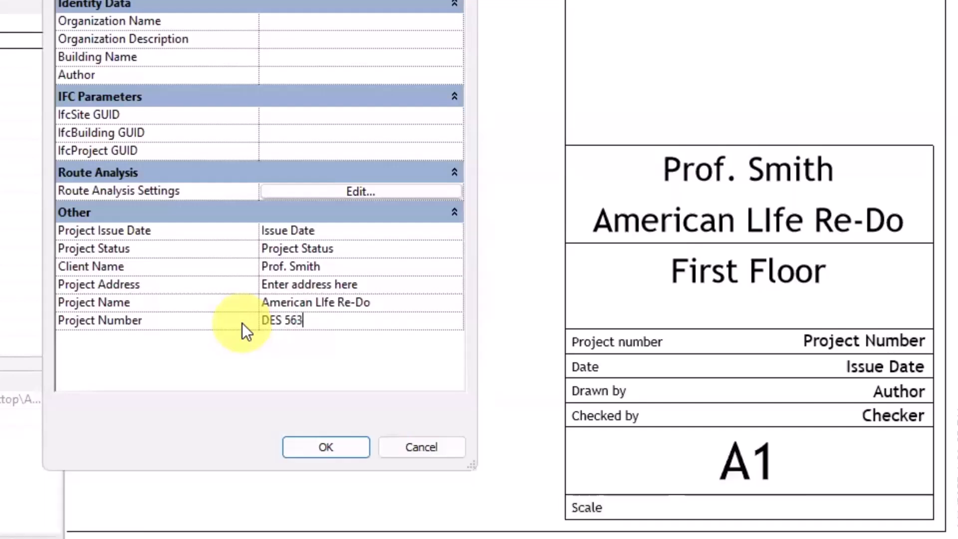
pyautogui.write(' -')
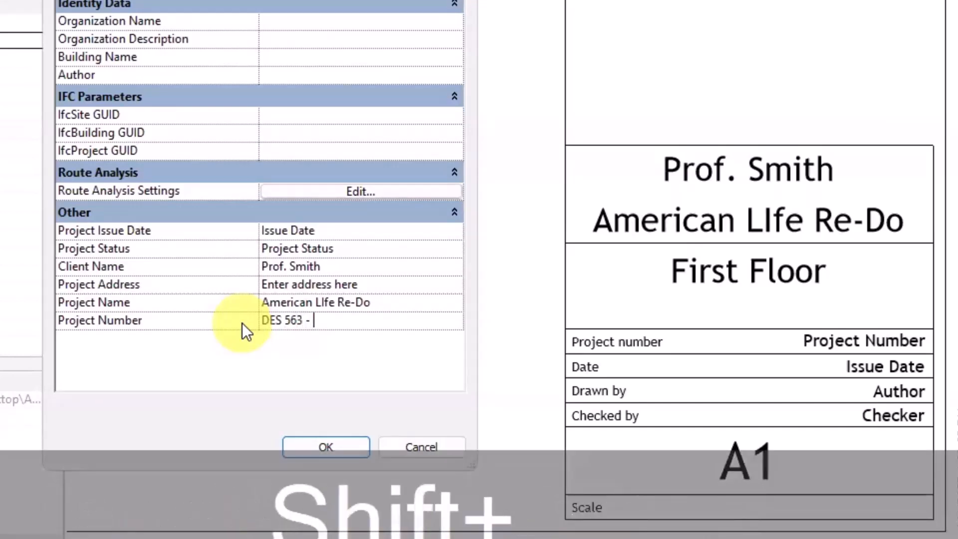
pyautogui.write('S25')
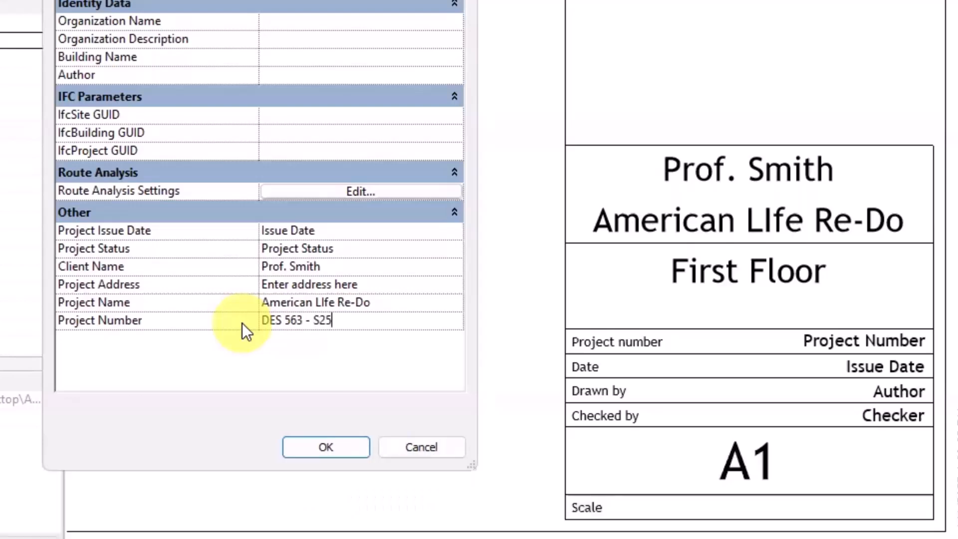
pyautogui.click(327, 447)
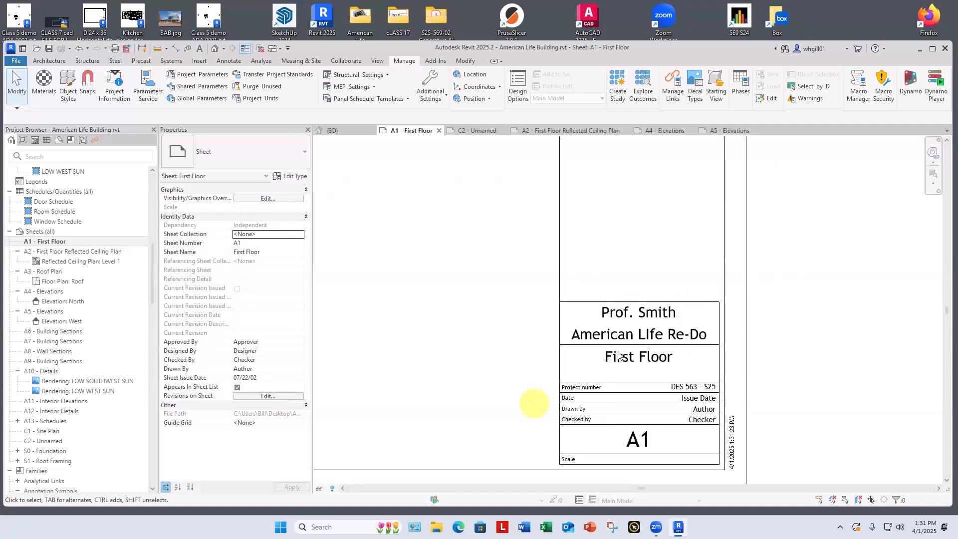
# Step: Correct the capitalization of the Project Name in the Project Information so it reads American Life Re-Do
pyautogui.scroll(3, 649, 330)
pyautogui.click(652, 333)
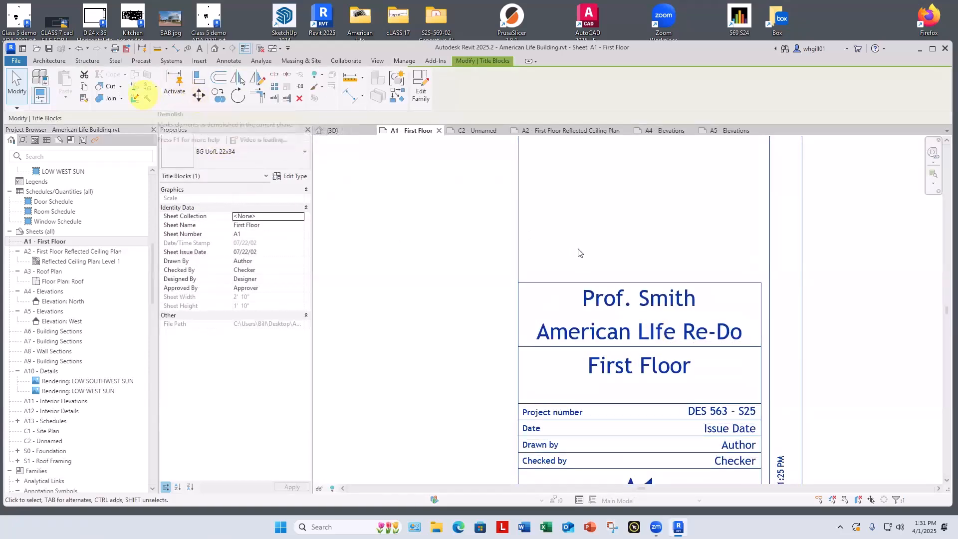
pyautogui.click(405, 60)
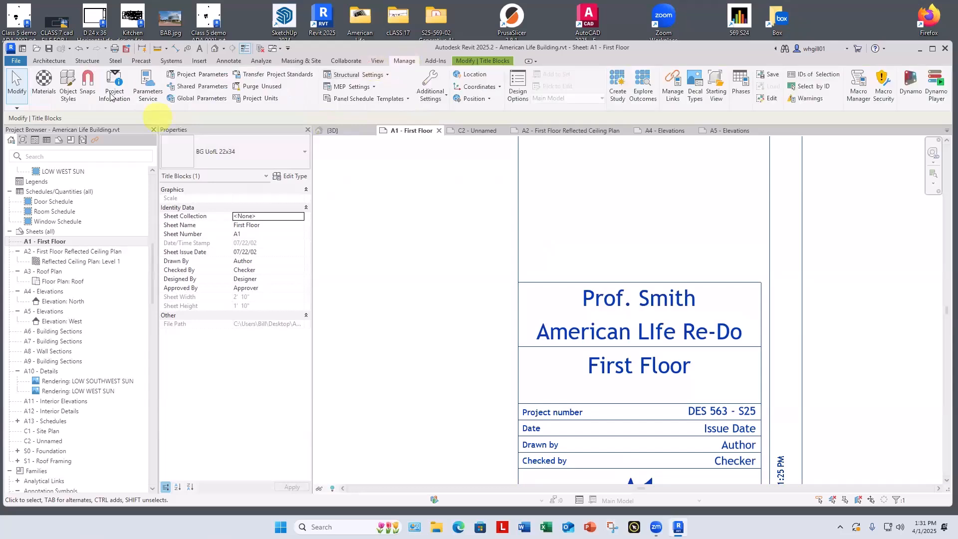
pyautogui.click(114, 87)
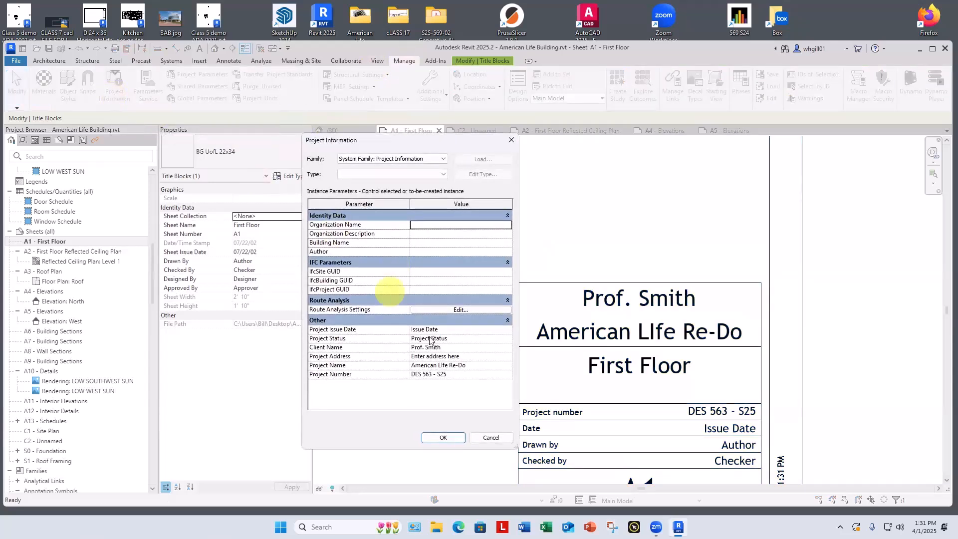
pyautogui.click(440, 365)
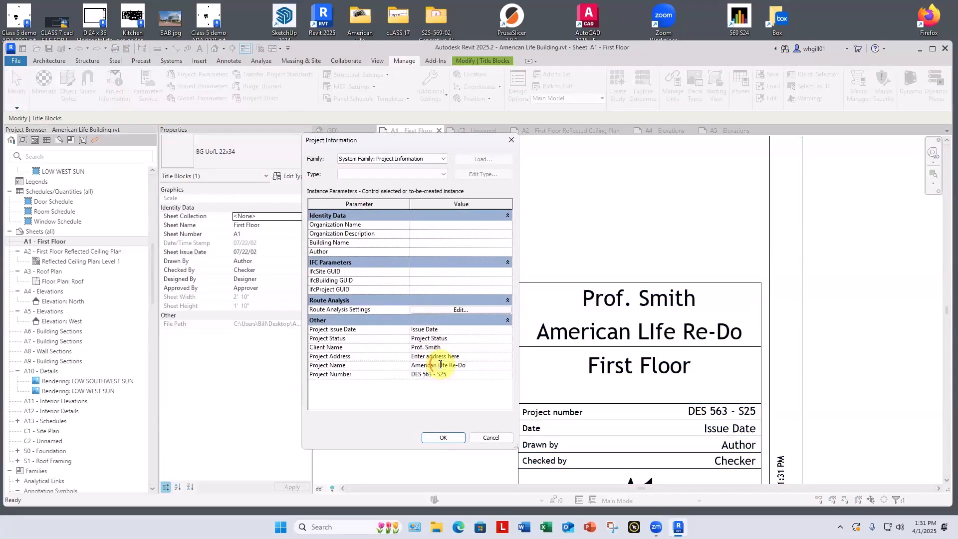
pyautogui.write('li')
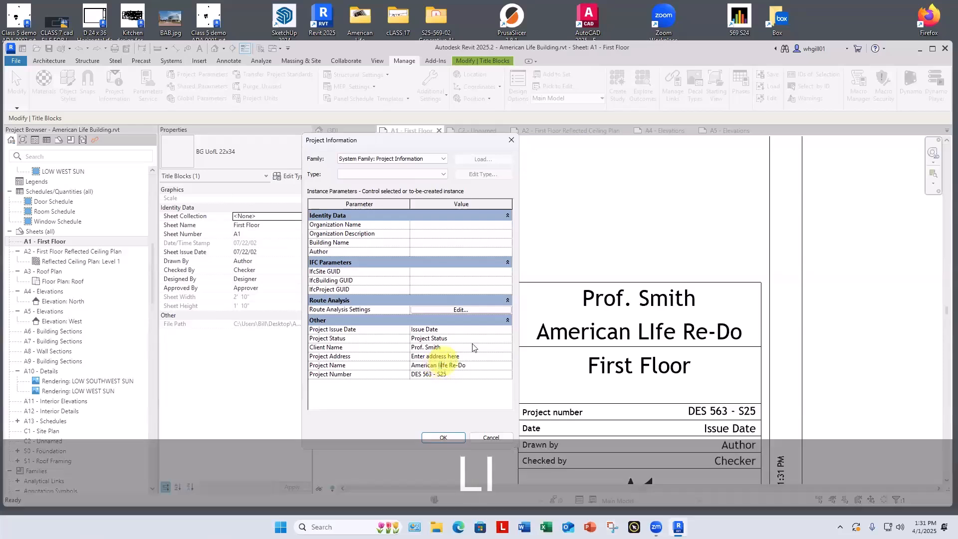
pyautogui.press('BackSpace')
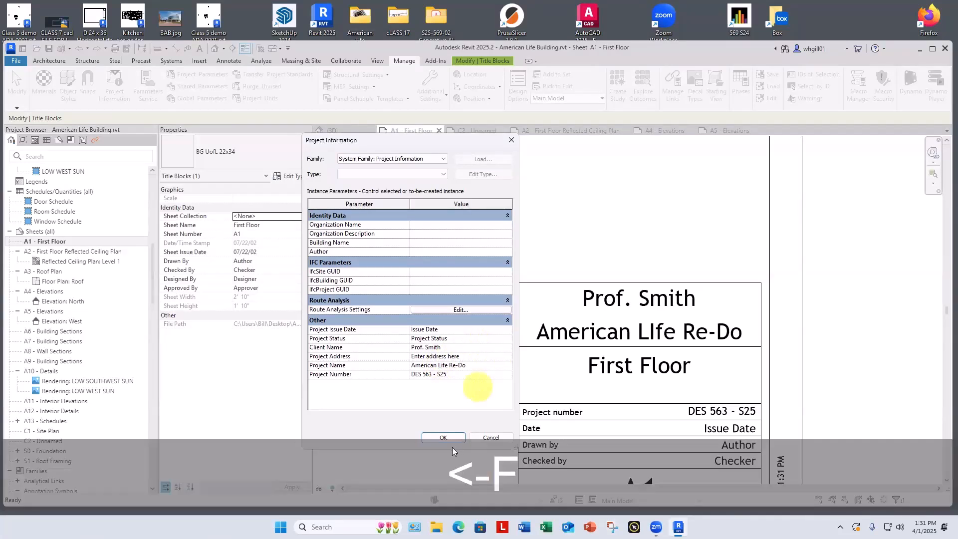
pyautogui.click(443, 438)
# Step: Rename sheet A1 to First Floor Plan through its title block properties
pyautogui.scroll(-2, 494, 349)
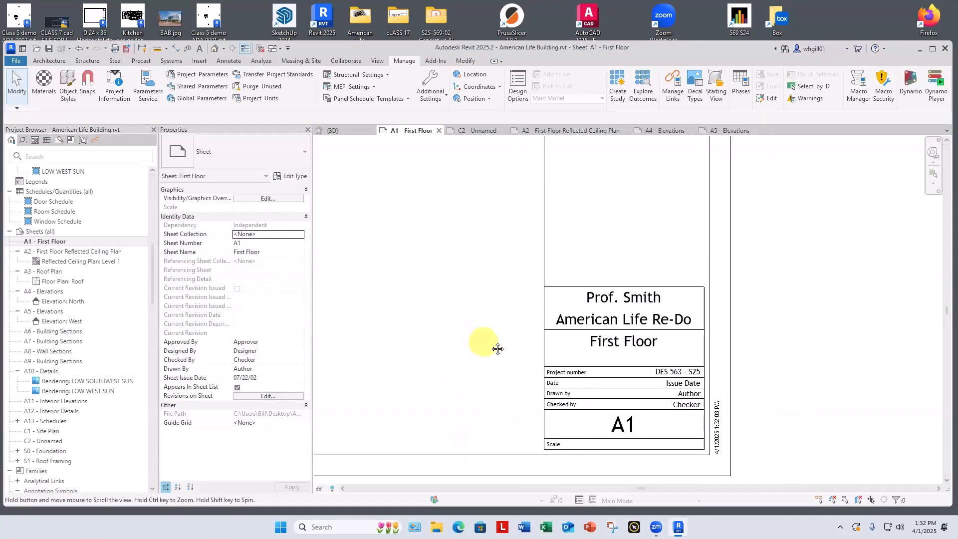
pyautogui.moveTo(497, 347); pyautogui.dragTo(495, 348, button='middle')
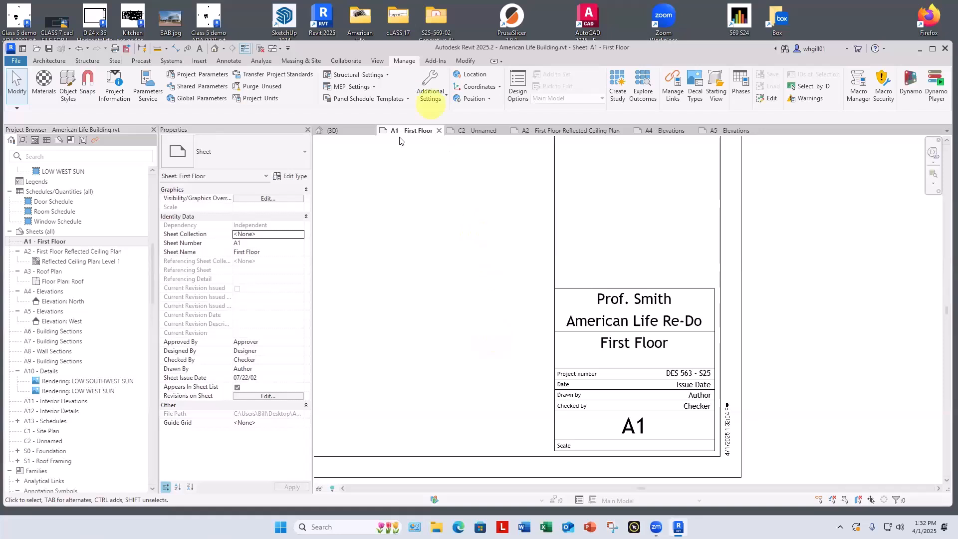
pyautogui.click(648, 430)
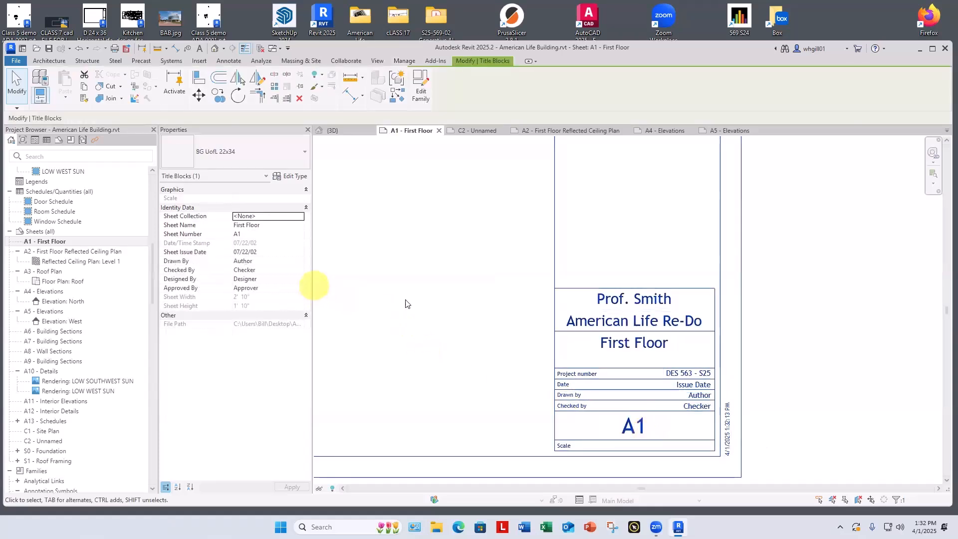
pyautogui.click(260, 225)
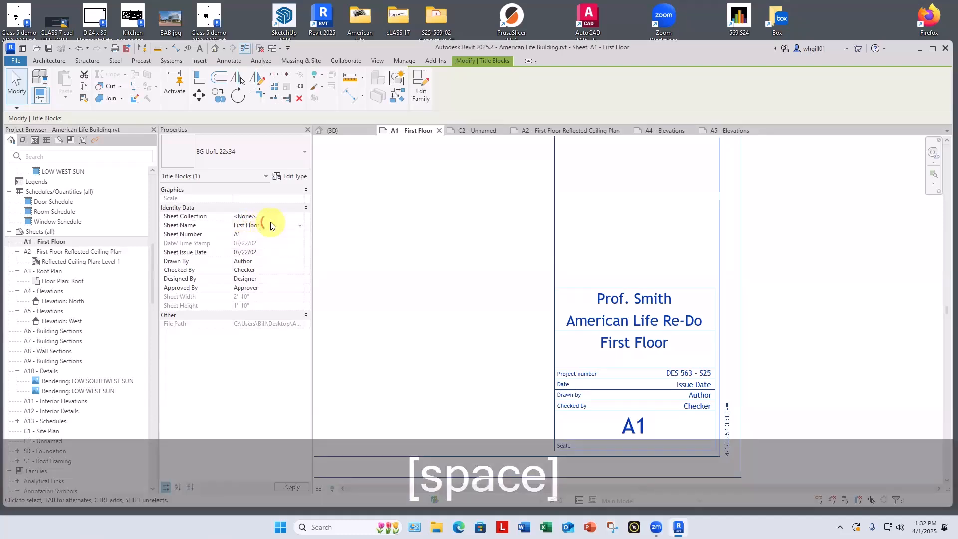
pyautogui.write('Plan')
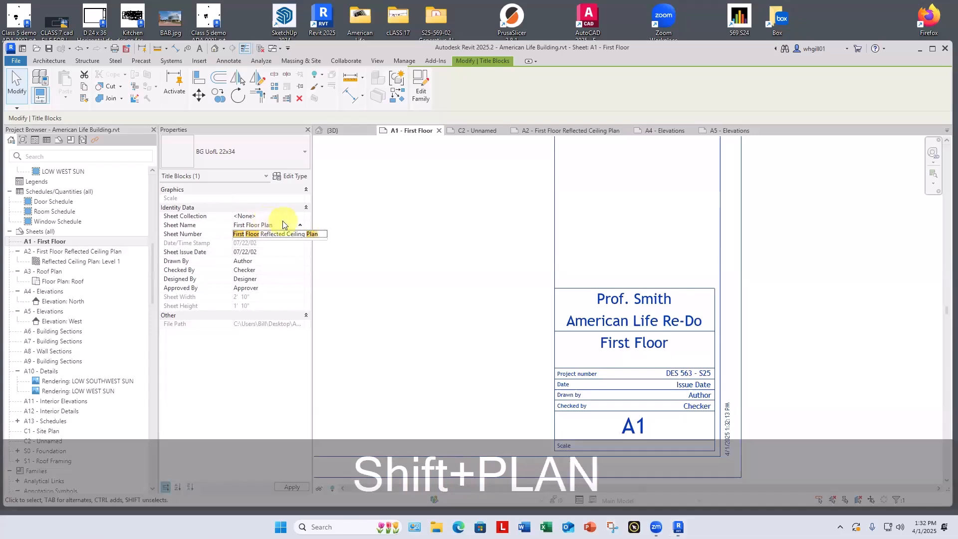
pyautogui.click(346, 268)
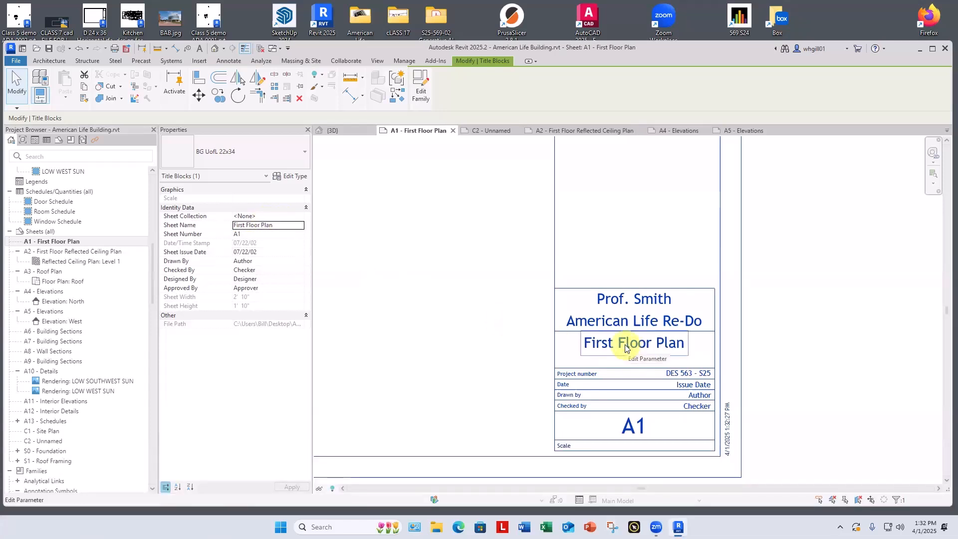
# Step: Change the First Floor Plan sheet's number to A-100 in the title block properties
pyautogui.click(614, 317)
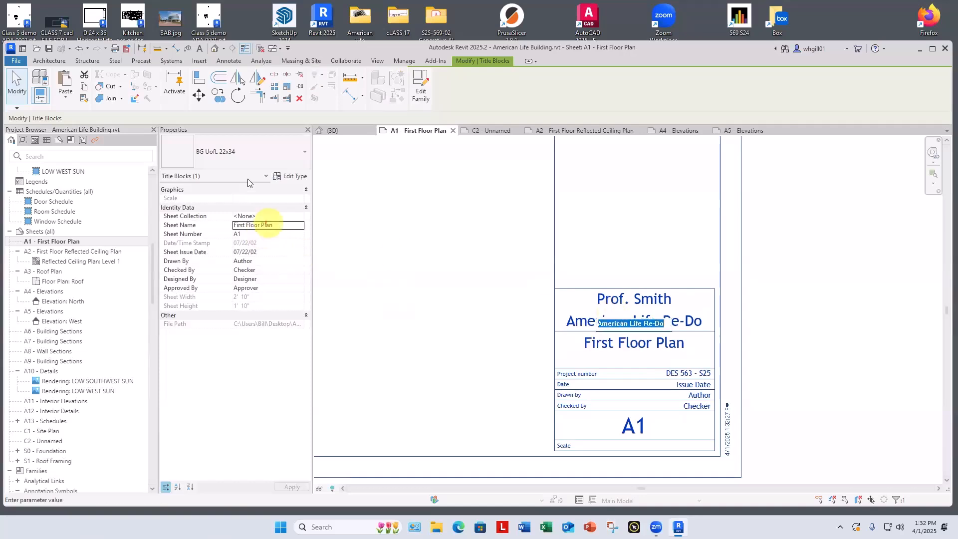
pyautogui.click(241, 234)
pyautogui.click(285, 229)
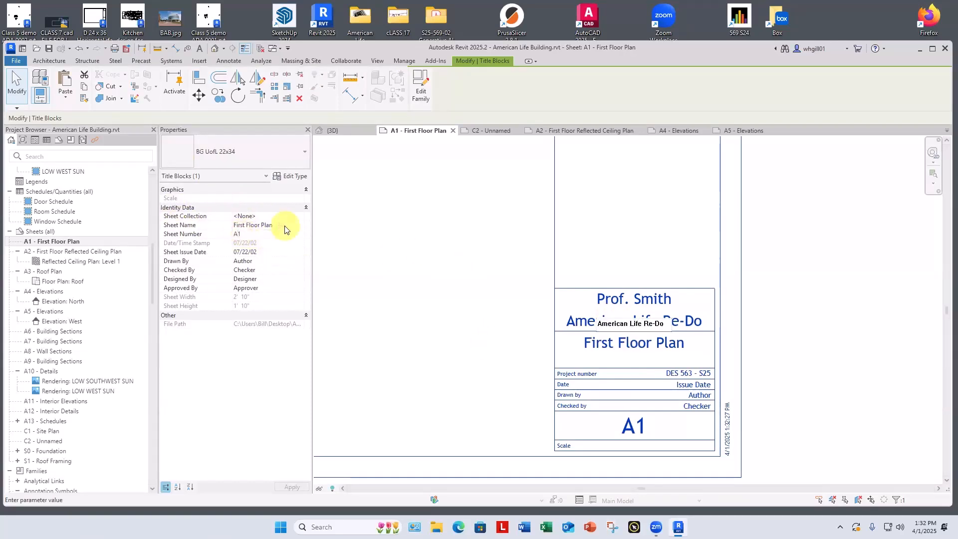
pyautogui.write('-100')
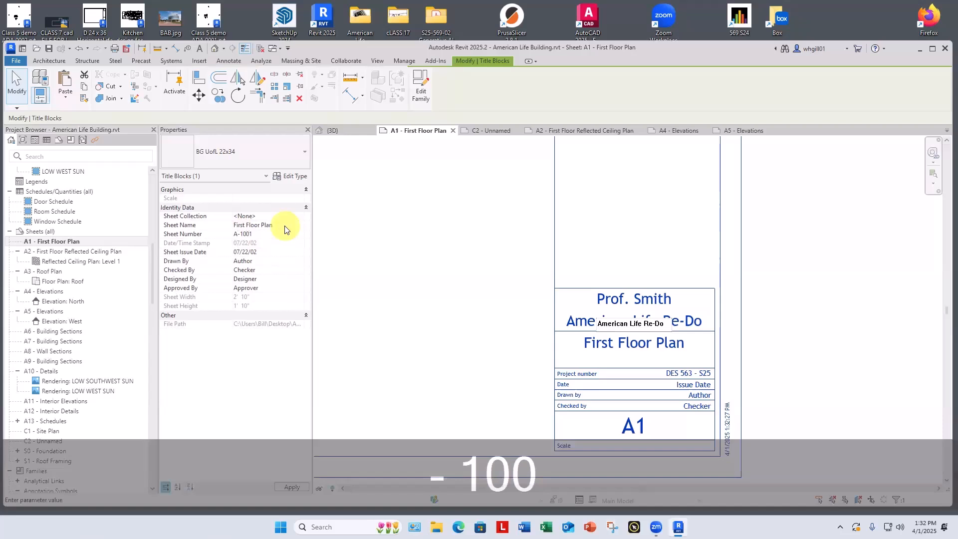
pyautogui.press('Delete')
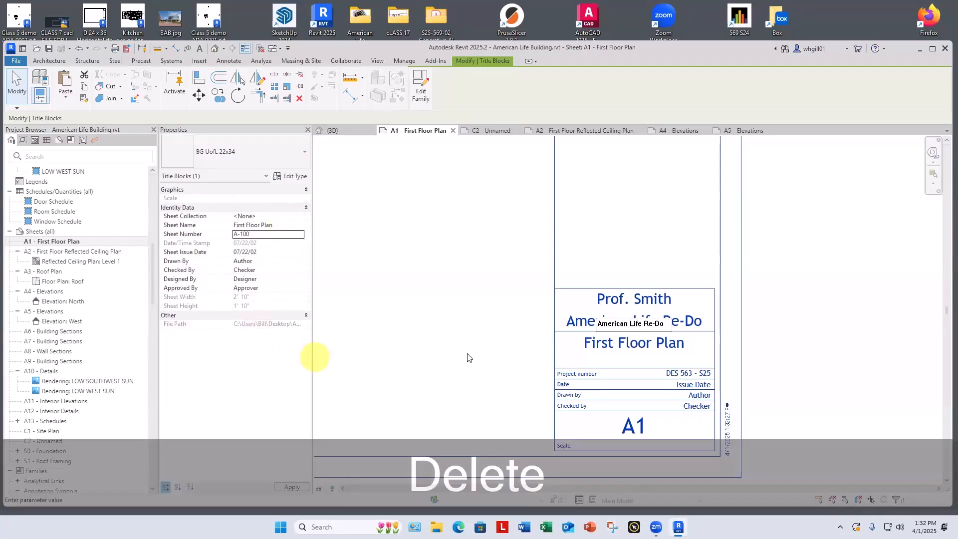
pyautogui.click(466, 352)
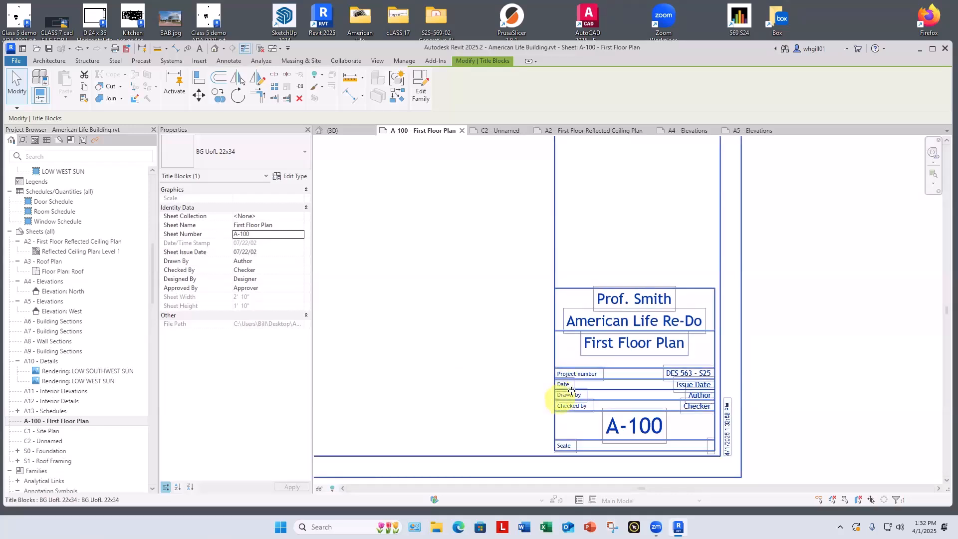
# Step: Review the First Floor Plan sheet's full layout and title block, and leave the title block deselected
pyautogui.scroll(-1, 513, 416)
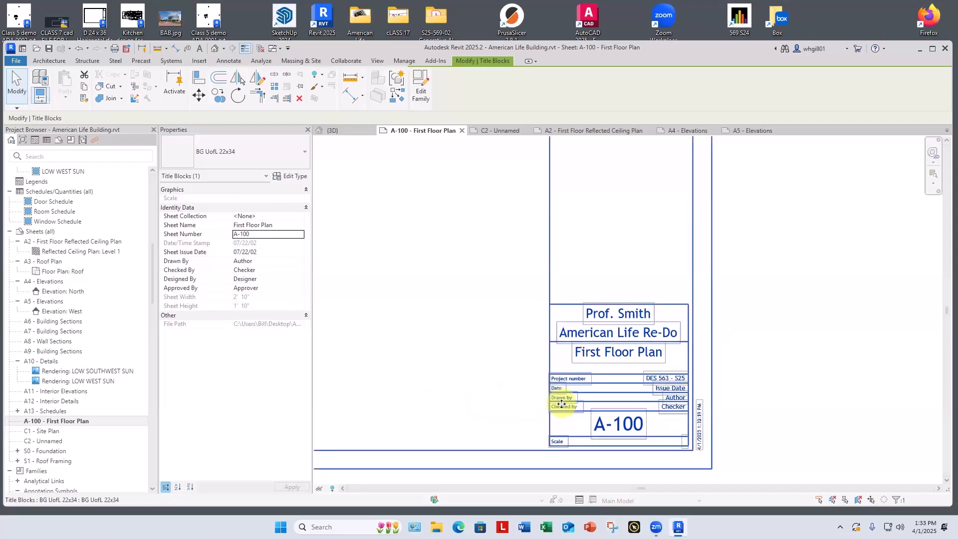
pyautogui.scroll(-2, 562, 404)
pyautogui.moveTo(563, 405); pyautogui.dragTo(529, 502, button='middle')
pyautogui.scroll(-3, 560, 420)
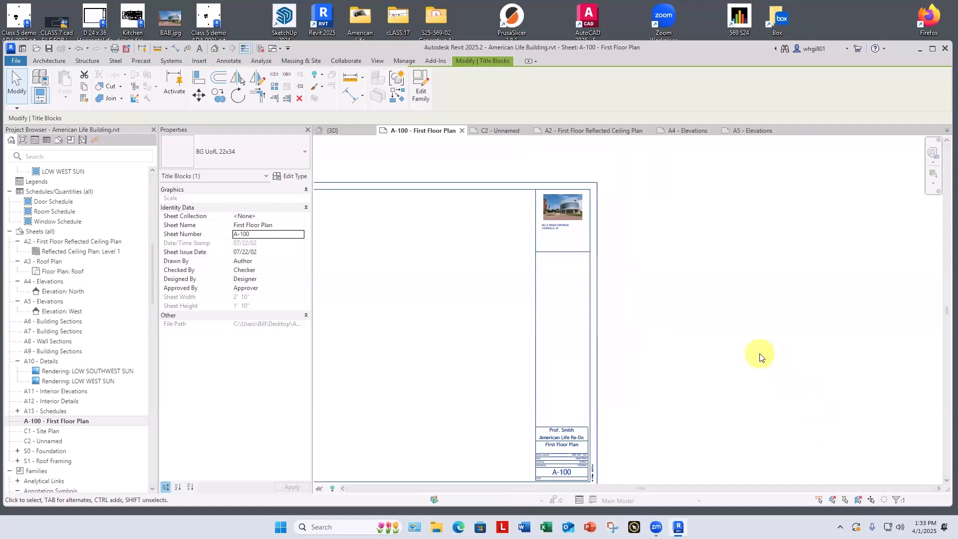
pyautogui.scroll(4, 759, 356)
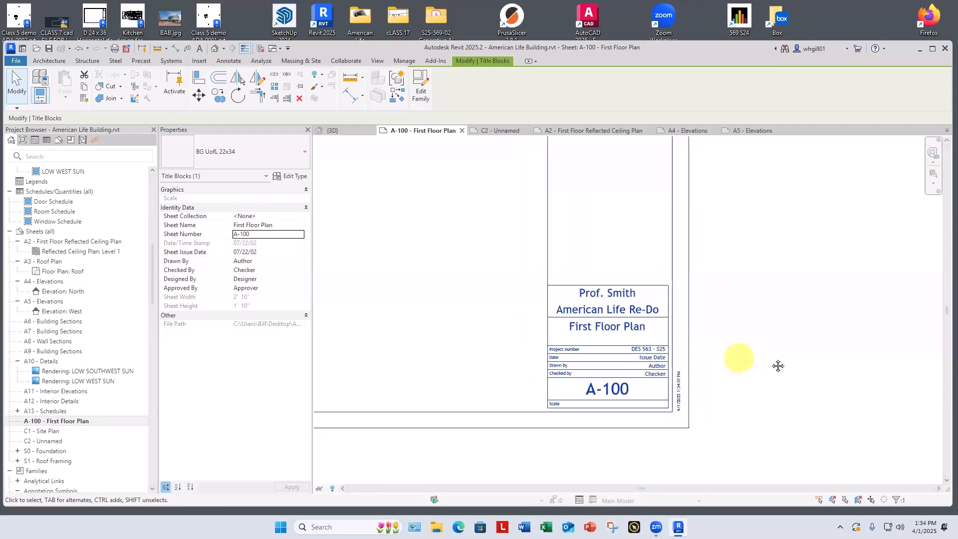
pyautogui.scroll(-4, 704, 364)
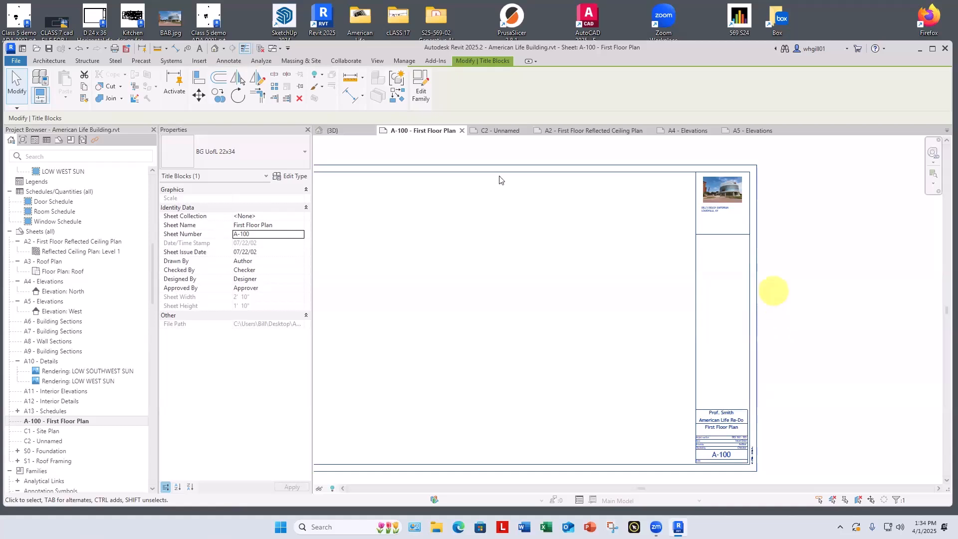
pyautogui.click(796, 345)
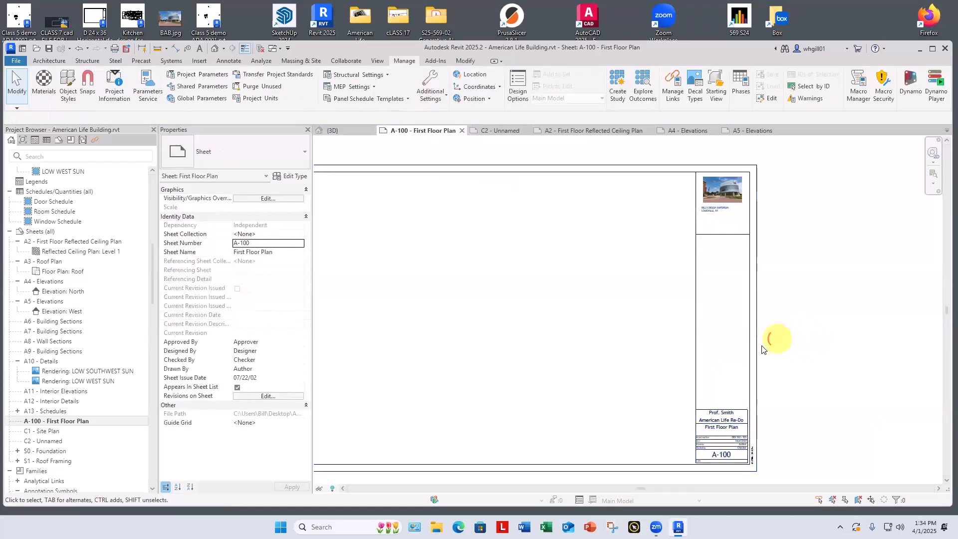
# Step: Open the BG UofL 22x34 title block family of the First Floor Plan sheet for editing
pyautogui.click(757, 348)
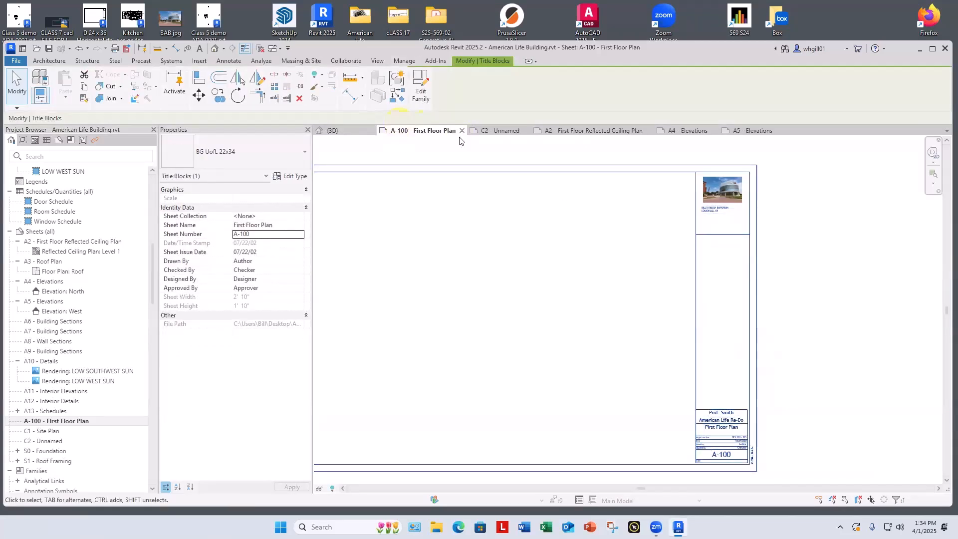
pyautogui.click(421, 91)
pyautogui.scroll(4, 826, 439)
pyautogui.moveTo(800, 429); pyautogui.dragTo(674, 365, button='middle')
pyautogui.scroll(2, 674, 365)
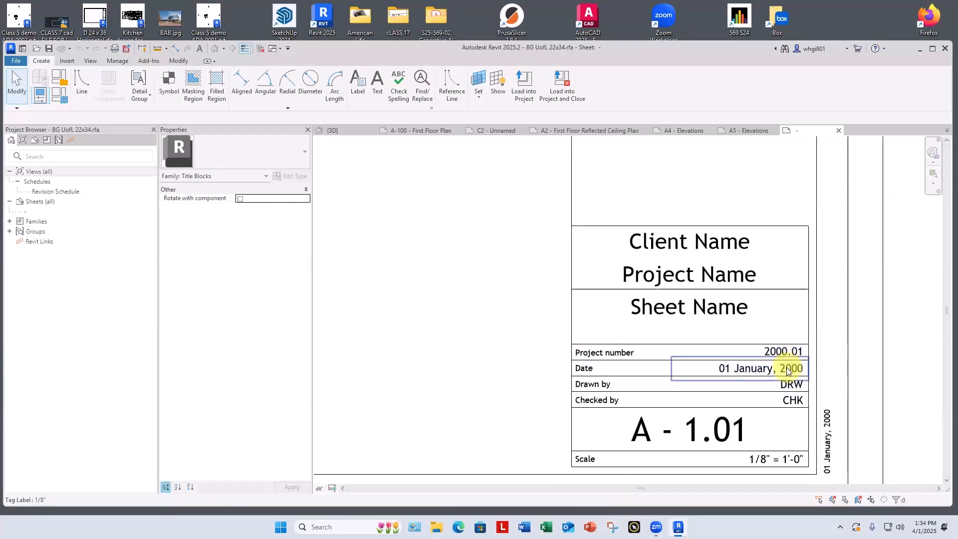
# Step: Change the "Project number" caption text in the title block to "Course and term"
pyautogui.click(598, 358)
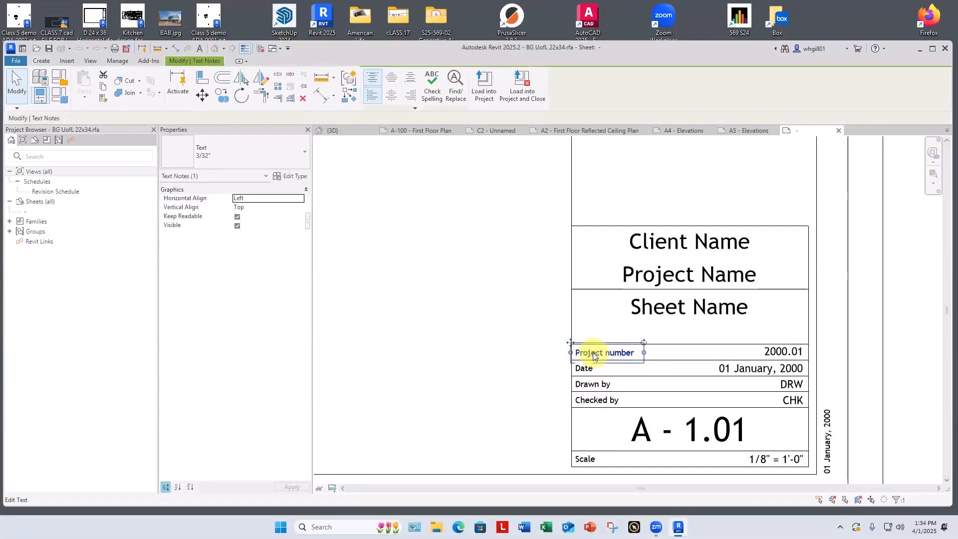
pyautogui.click(594, 356)
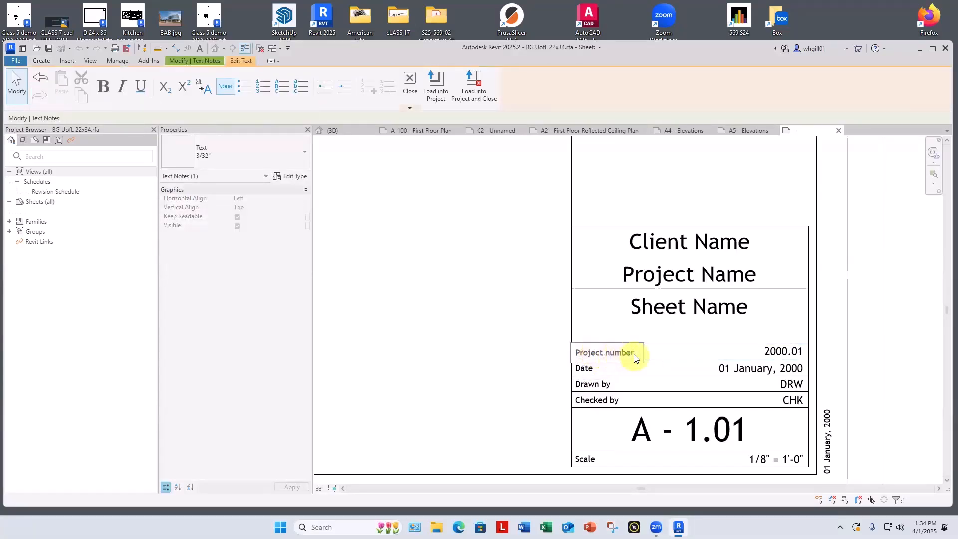
pyautogui.moveTo(630, 355); pyautogui.dragTo(575, 352)
pyautogui.write('C')
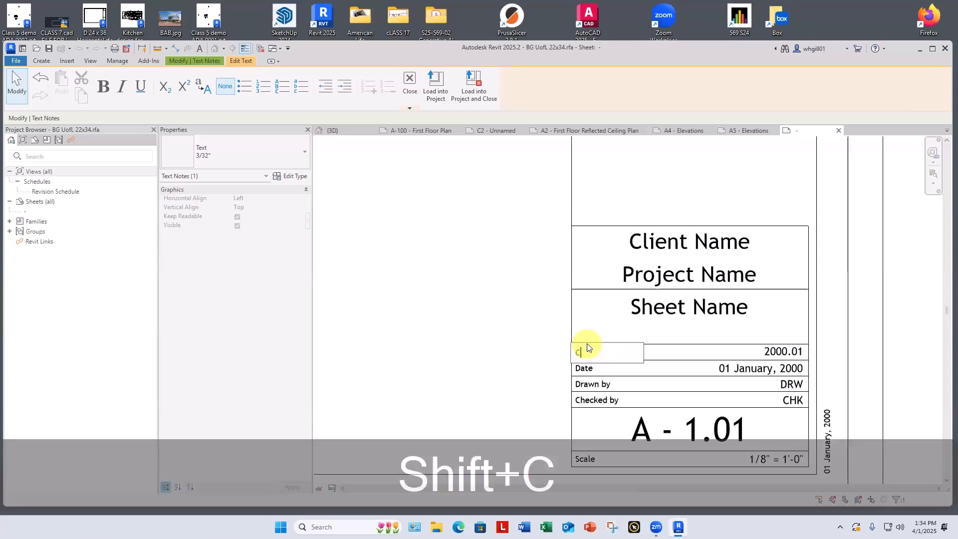
pyautogui.write('ousr')
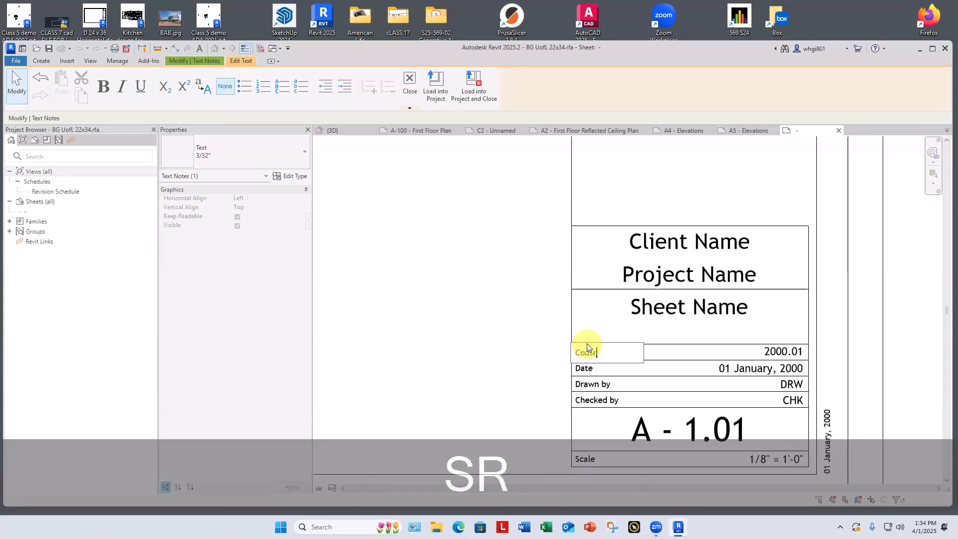
pyautogui.press('BackSpace')
pyautogui.press('BackSpace')
pyautogui.write('r')
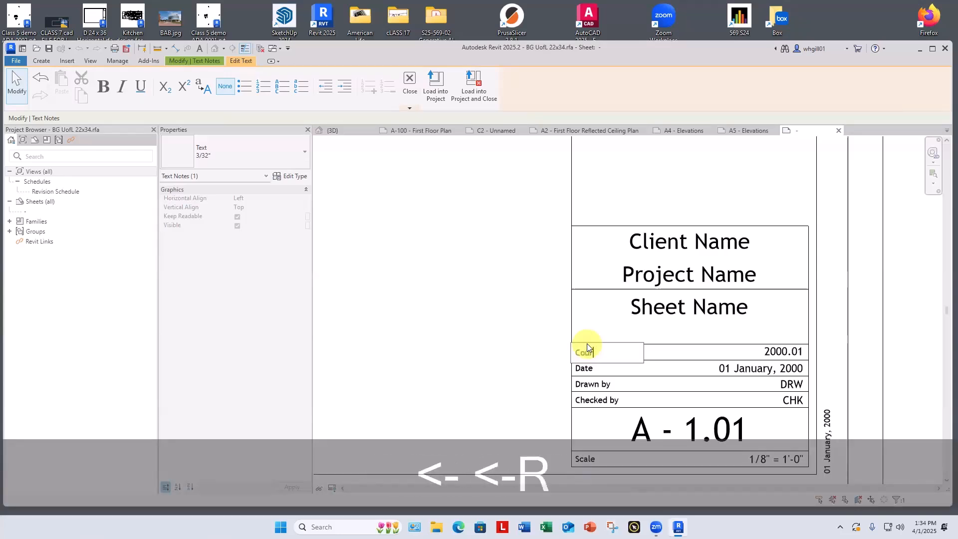
pyautogui.write('se and ')
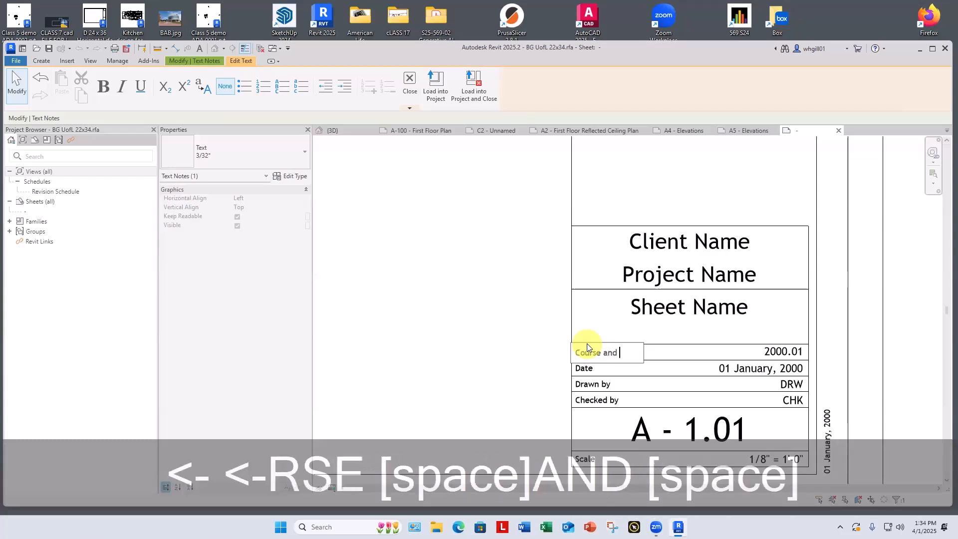
pyautogui.write('term')
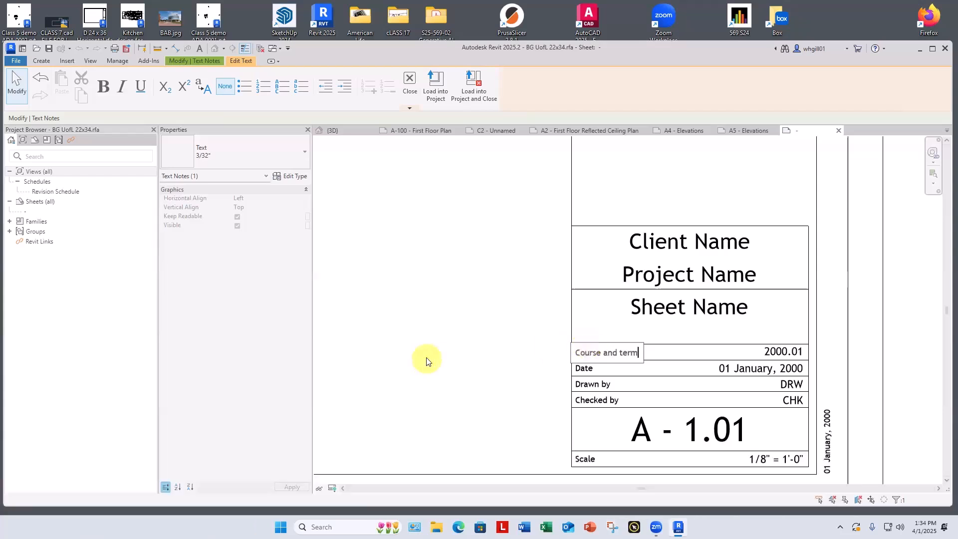
pyautogui.click(426, 360)
pyautogui.click(426, 360)
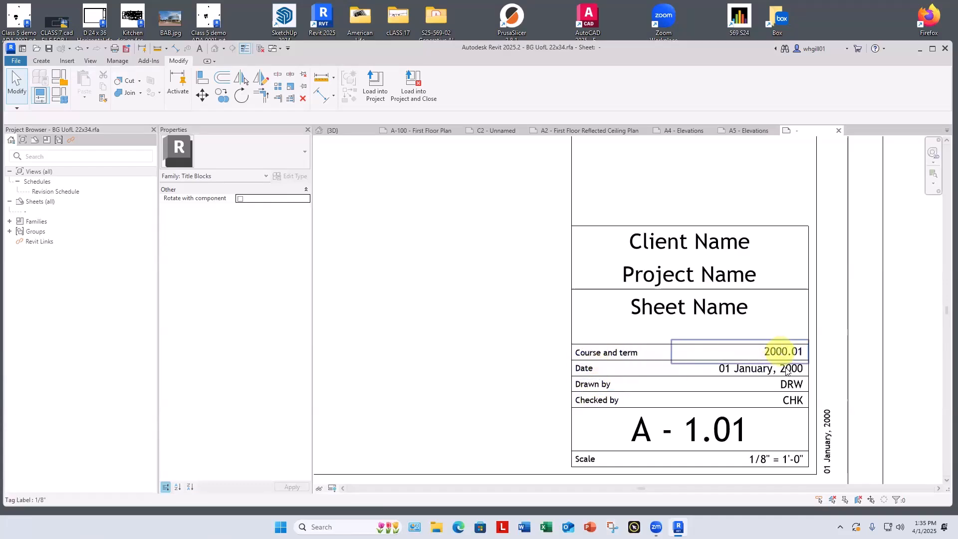
# Step: Delete the Drawn by and Checked by captions together with their DRW and CHK labels from the title block
pyautogui.click(588, 387)
pyautogui.press('BackSpace')
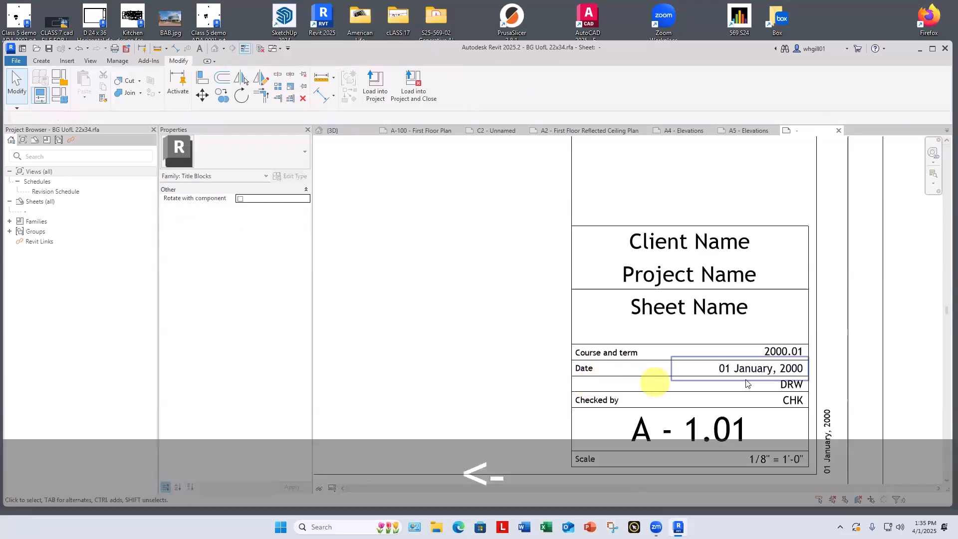
pyautogui.scroll(2, 793, 385)
pyautogui.click(793, 385)
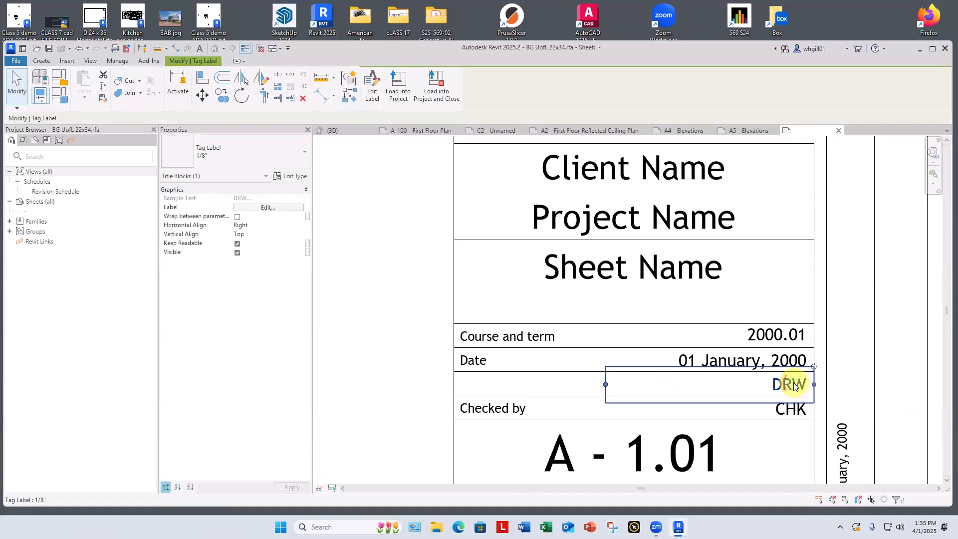
pyautogui.press('BackSpace')
pyautogui.click(792, 408)
pyautogui.press('BackSpace')
pyautogui.click(469, 410)
pyautogui.press('BackSpace')
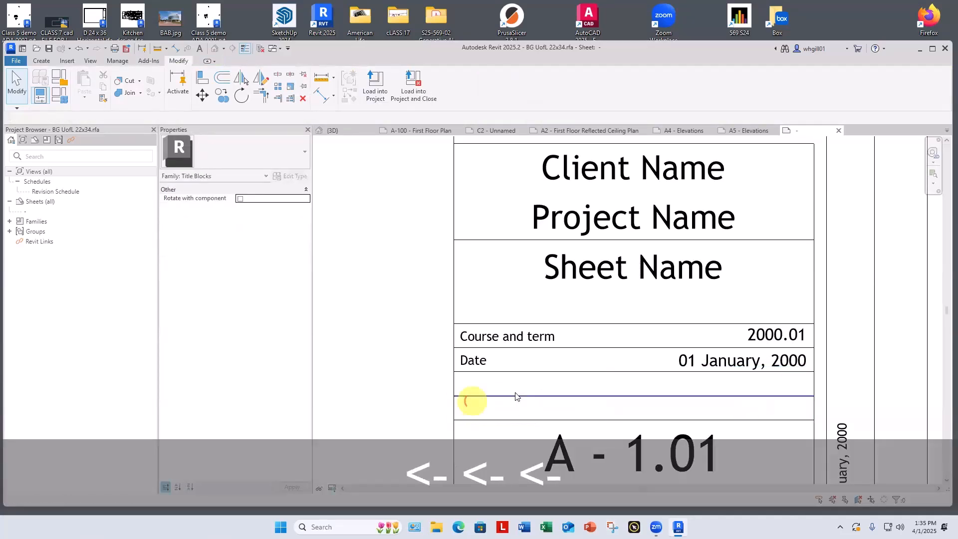
# Step: Delete the two row lines left between the Date row and the sheet number
pyautogui.click(514, 396)
pyautogui.press('BackSpace')
pyautogui.click(509, 419)
pyautogui.press('BackSpace')
pyautogui.scroll(-5, 508, 399)
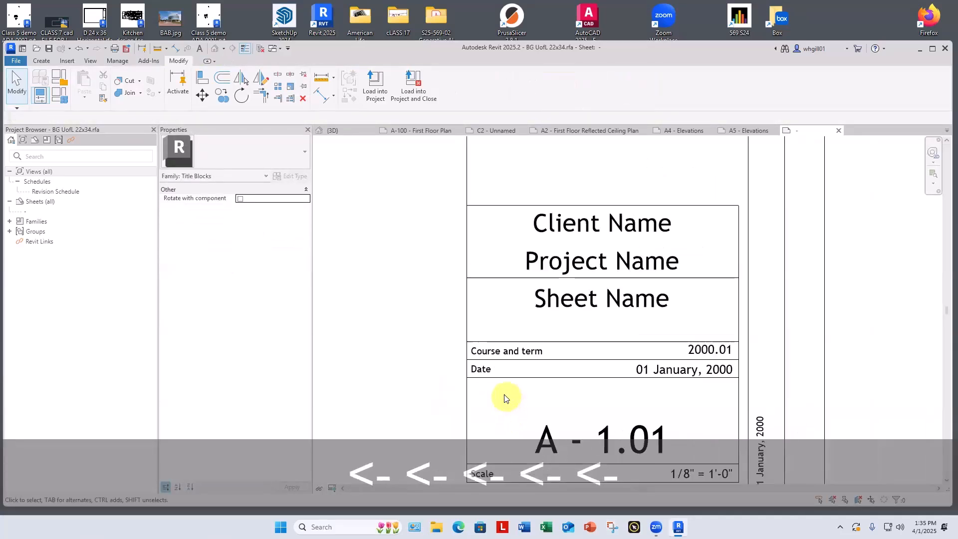
# Step: Move the Client Name label up out of its box and delete the horizontal line above Project Name
pyautogui.scroll(1, 597, 327)
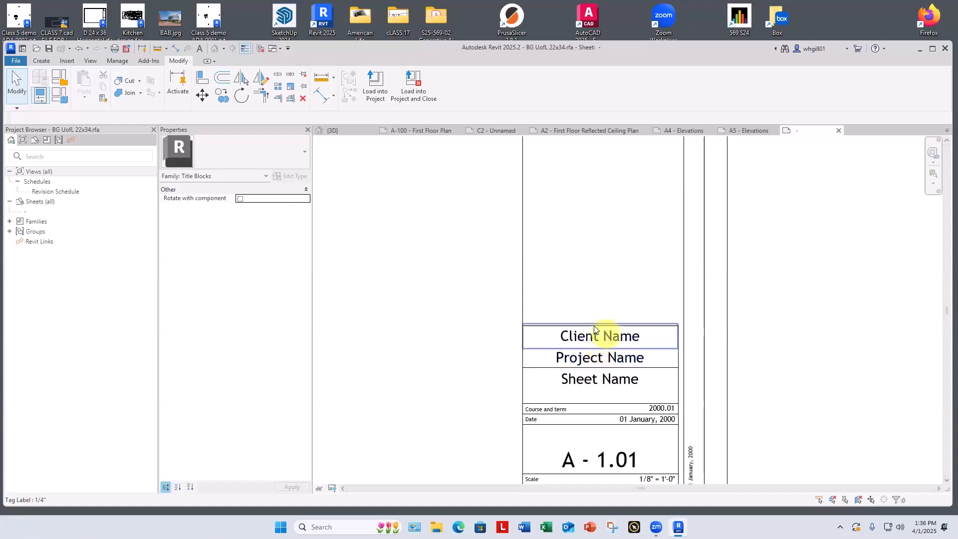
pyautogui.moveTo(597, 329); pyautogui.dragTo(603, 279)
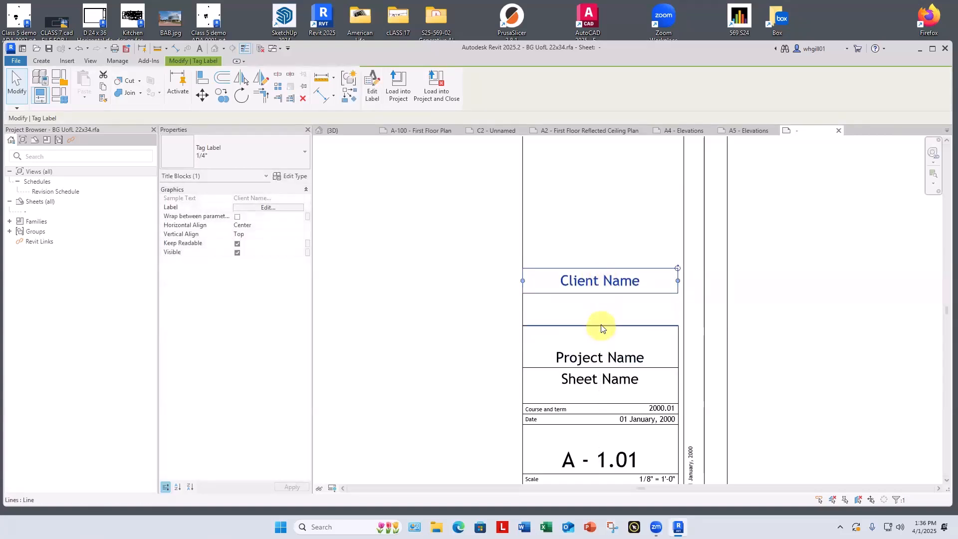
pyautogui.click(601, 326)
pyautogui.press('BackSpace')
# Step: Reposition the Project Name label higher above the Sheet Name box and place the Client Name label directly above it
pyautogui.click(596, 349)
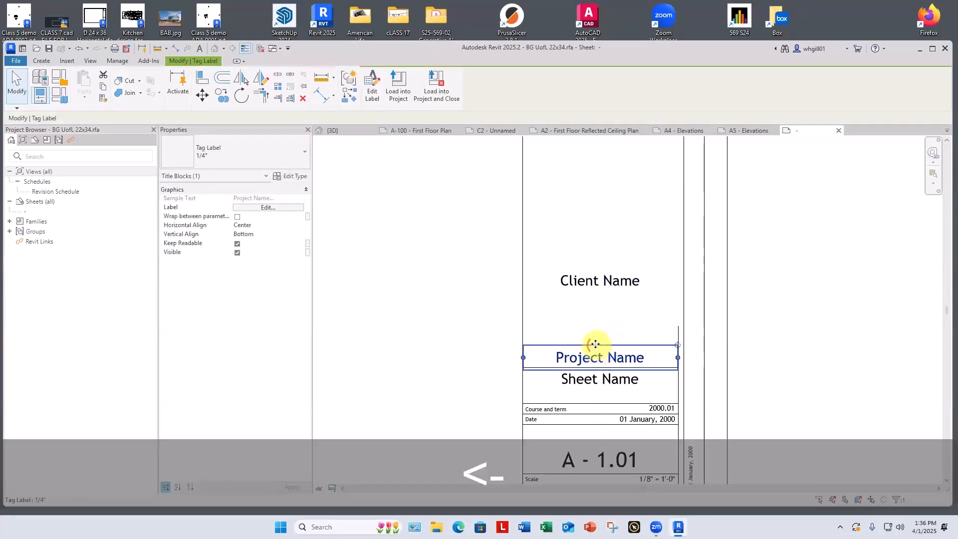
pyautogui.moveTo(595, 350); pyautogui.dragTo(598, 300)
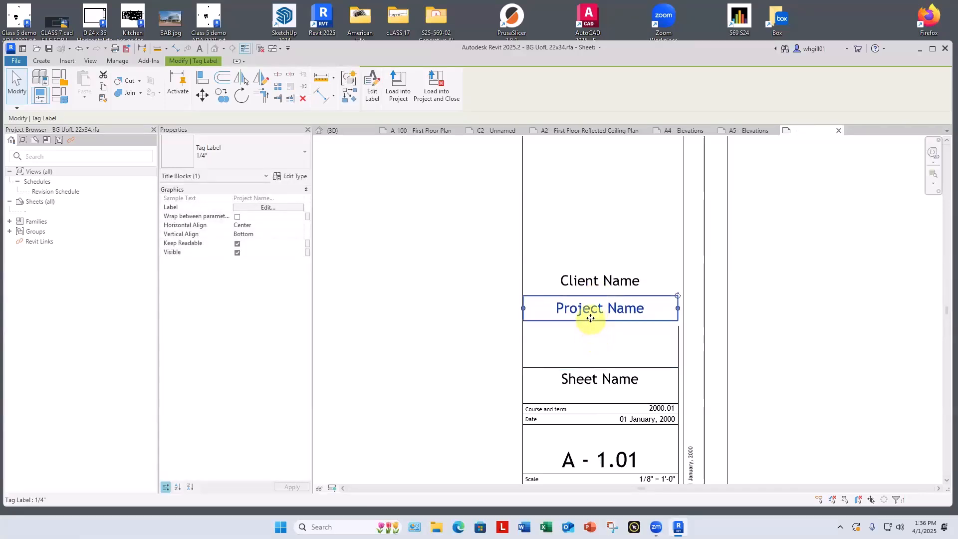
pyautogui.moveTo(591, 335); pyautogui.dragTo(587, 349)
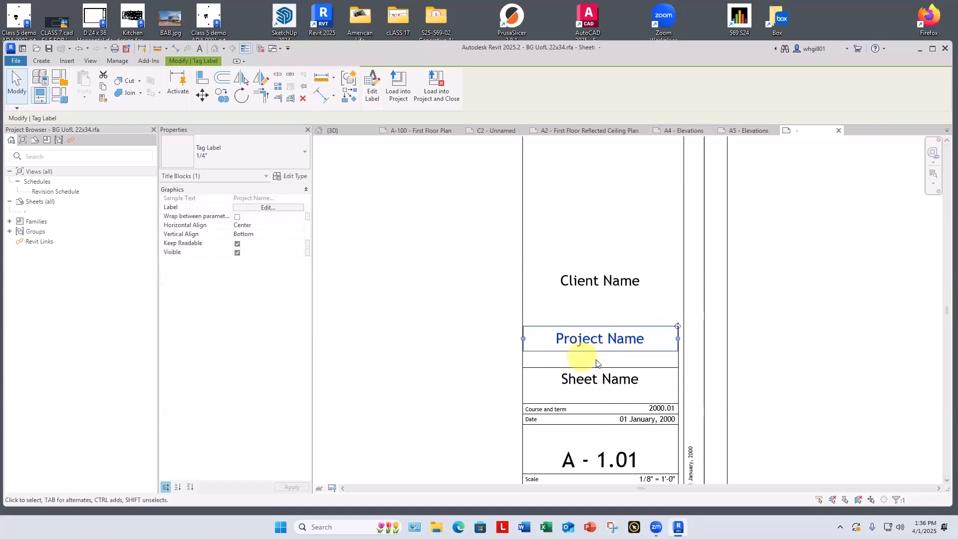
pyautogui.click(599, 289)
pyautogui.keyDown('ctrl'); pyautogui.moveTo(599, 289); pyautogui.dragTo(597, 324); pyautogui.keyUp('ctrl')
pyautogui.scroll(-2, 611, 304)
pyautogui.click(724, 326)
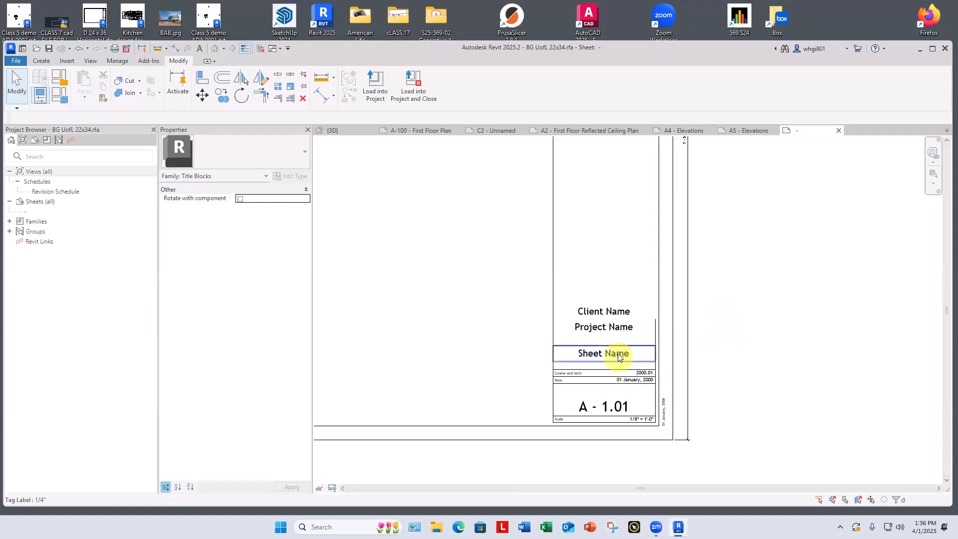
# Step: Move the Sheet Name label down to just above the sheet number and delete the line below Project Name
pyautogui.moveTo(619, 356); pyautogui.dragTo(616, 391)
pyautogui.click(732, 398)
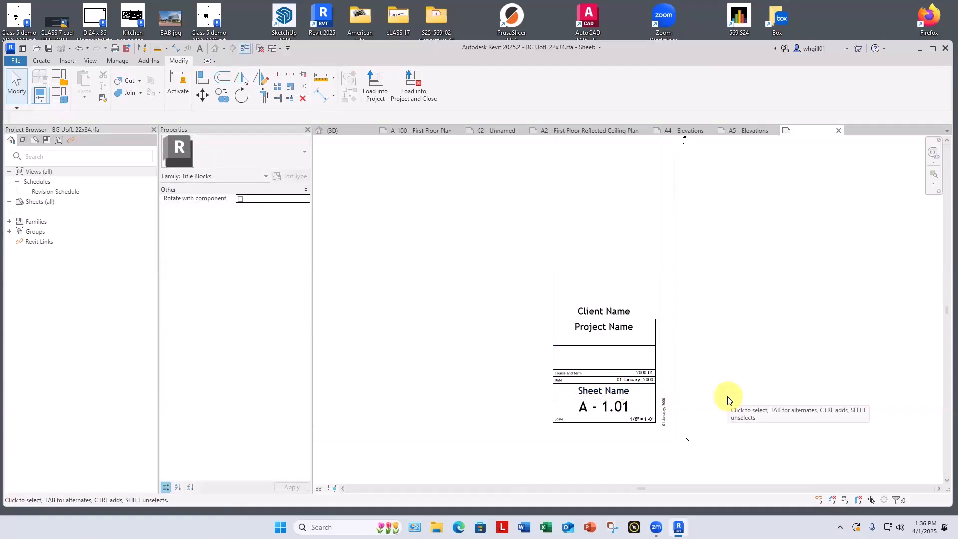
pyautogui.scroll(4, 594, 350)
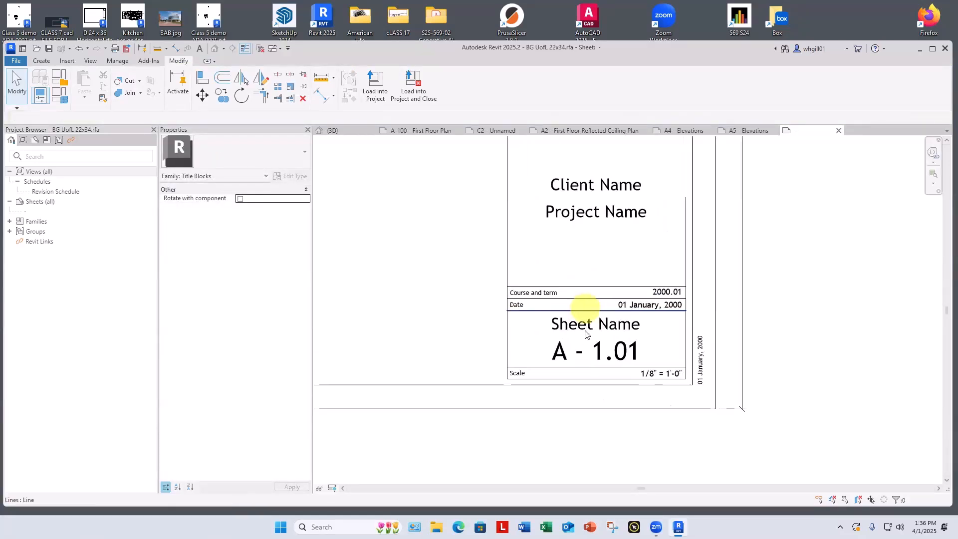
pyautogui.scroll(1, 586, 334)
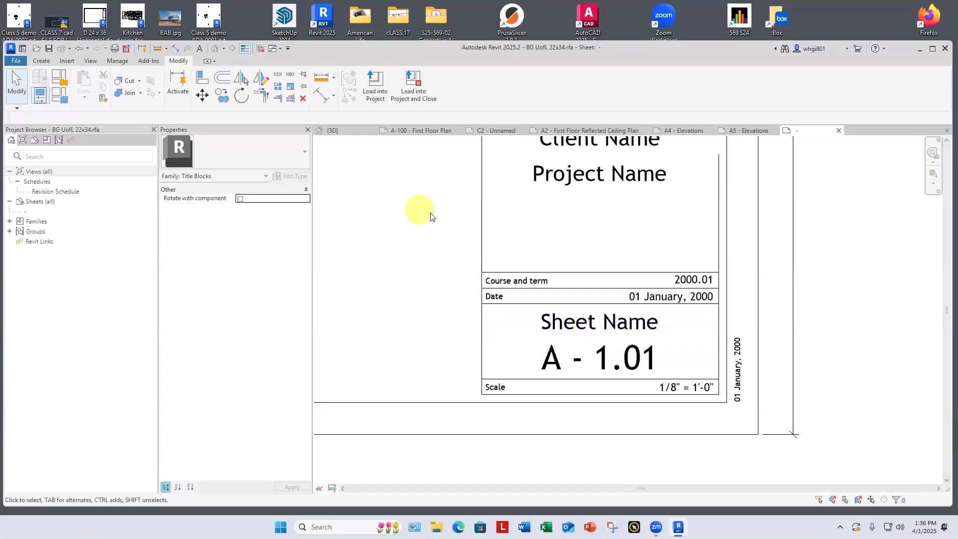
# Step: Nudge the Course and term and Date rows, including their lines and labels, slightly upward together
pyautogui.scroll(-3, 424, 212)
pyautogui.moveTo(429, 232); pyautogui.dragTo(631, 291)
pyautogui.press('Up')
pyautogui.press('Up')
pyautogui.press('Up')
pyautogui.press('Up')
pyautogui.press('Up')
pyautogui.press('Up')
pyautogui.press('Up')
pyautogui.press('Up')
pyautogui.press('Up')
pyautogui.press('Up')
pyautogui.press('Up')
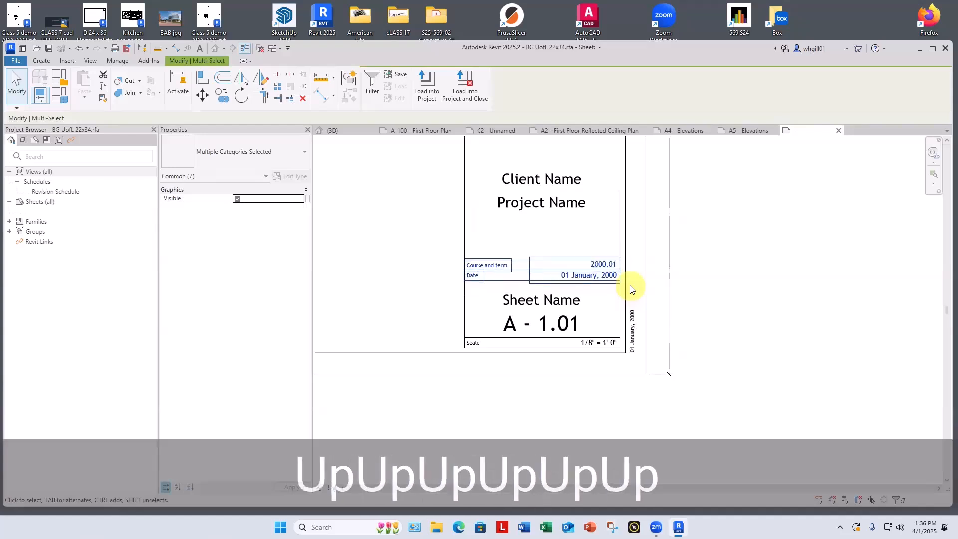
# Step: Move the Sheet Name label up to just below the Date row, leaving more space above the sheet number
pyautogui.click(559, 304)
pyautogui.moveTo(558, 302); pyautogui.dragTo(557, 288)
pyautogui.click(784, 267)
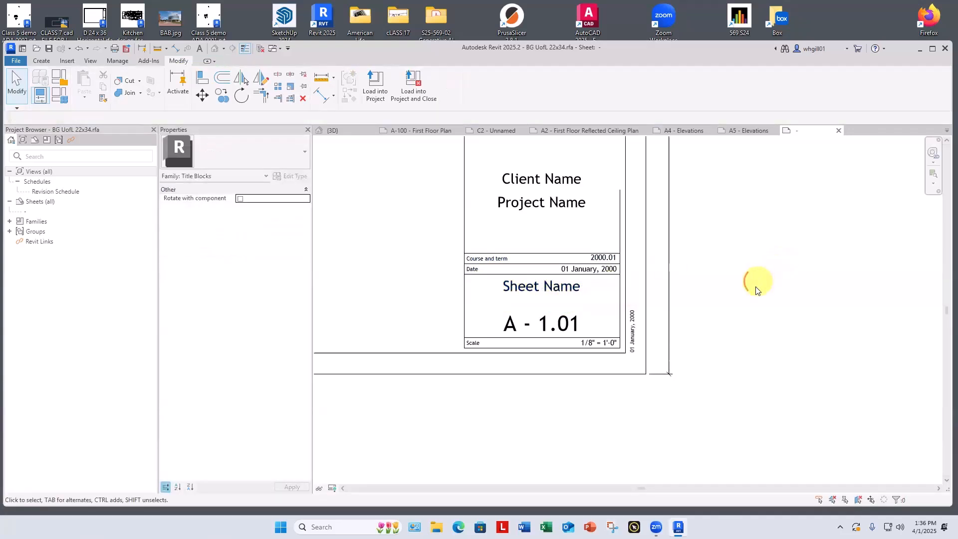
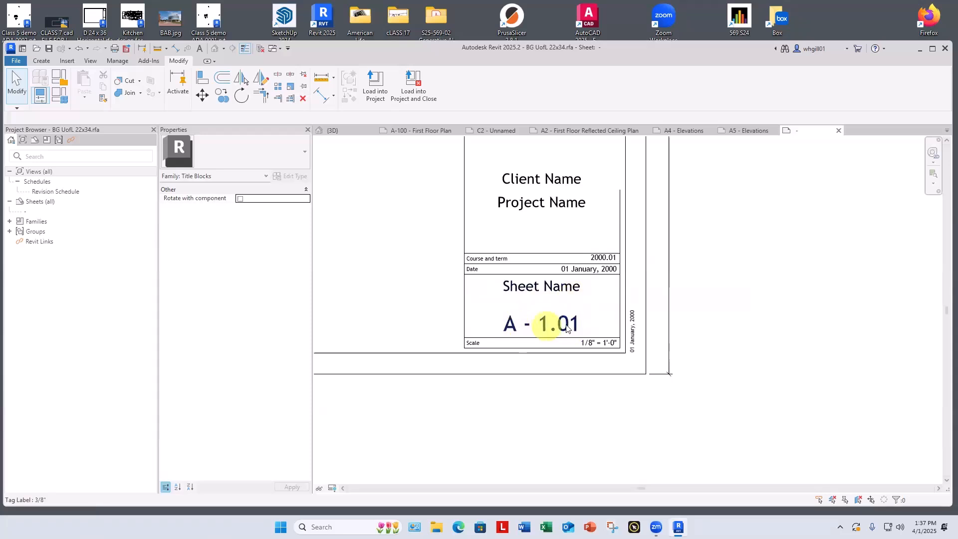
# Step: Move the Client Name and Project Name labels together to the upper part of the title strip, just below the logo box
pyautogui.moveTo(615, 306); pyautogui.dragTo(595, 388, button='middle')
pyautogui.scroll(-1, 627, 332)
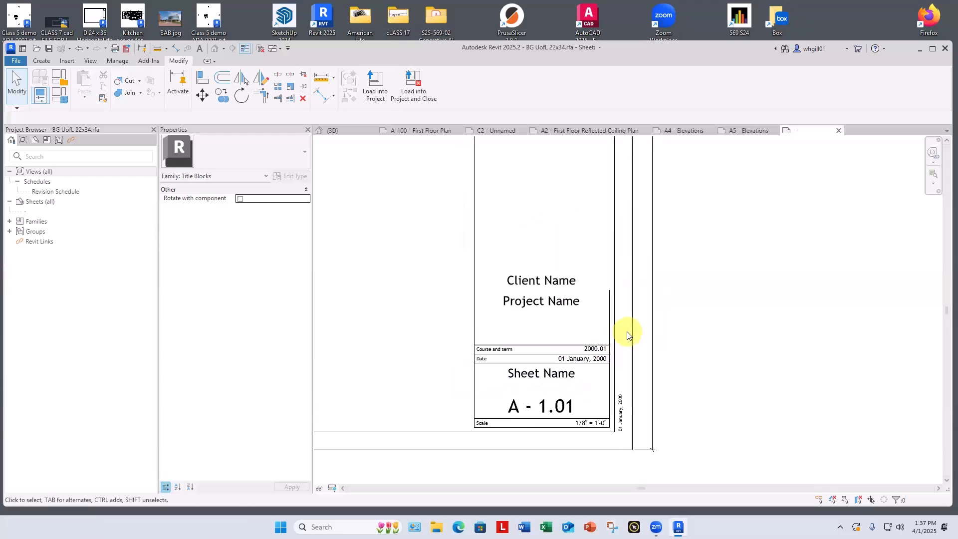
pyautogui.scroll(-1, 605, 306)
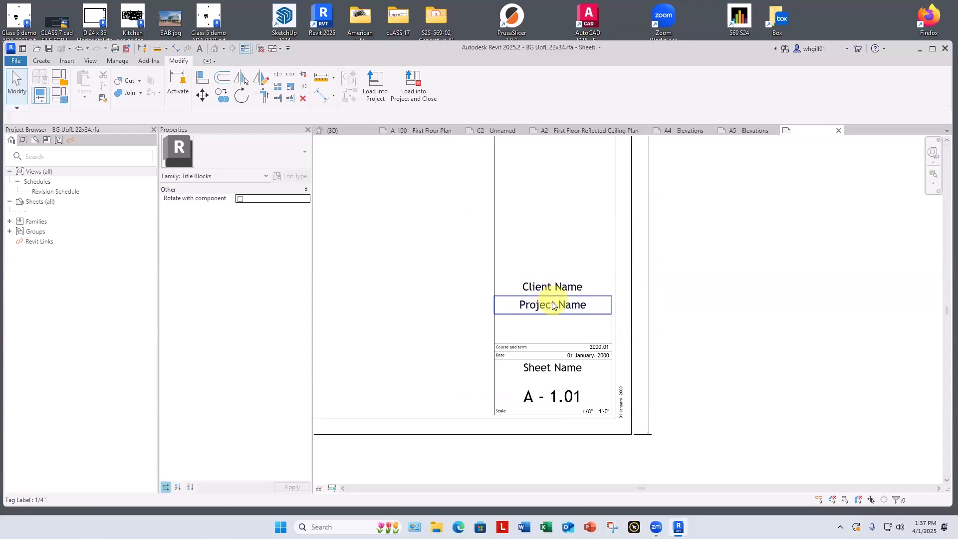
pyautogui.scroll(-4, 552, 305)
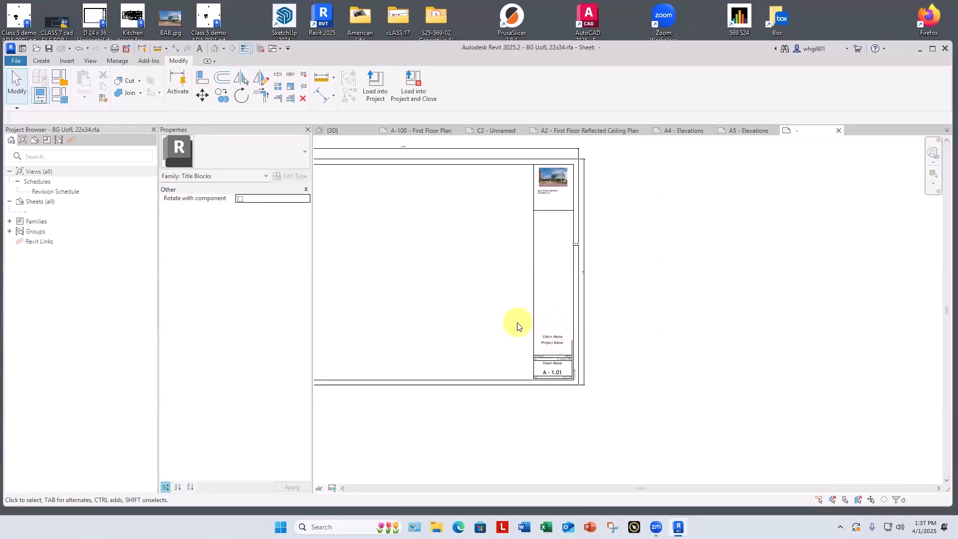
pyautogui.moveTo(517, 322); pyautogui.dragTo(562, 227)
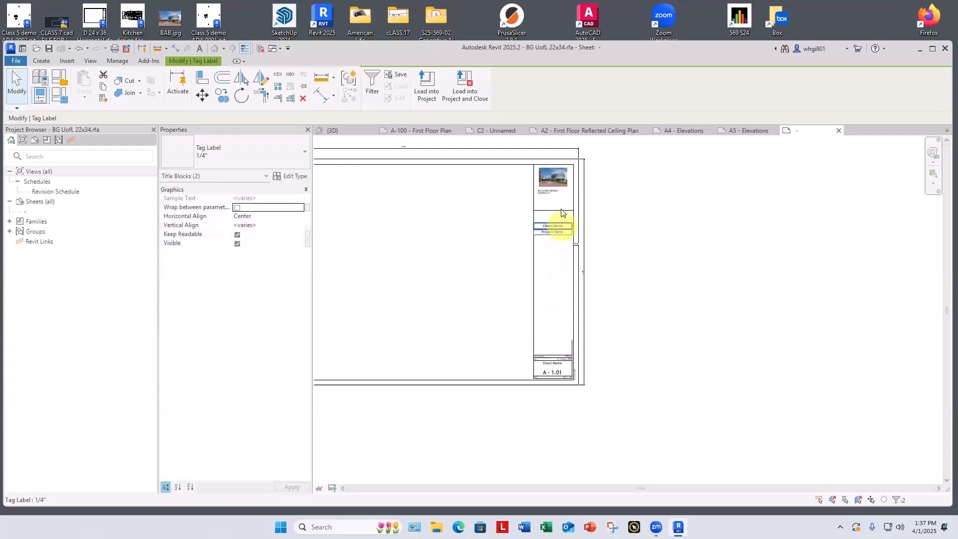
# Step: Place the Project Name label just below the logo box line and drop the Client Name label beneath it with a gap
pyautogui.scroll(3, 555, 227)
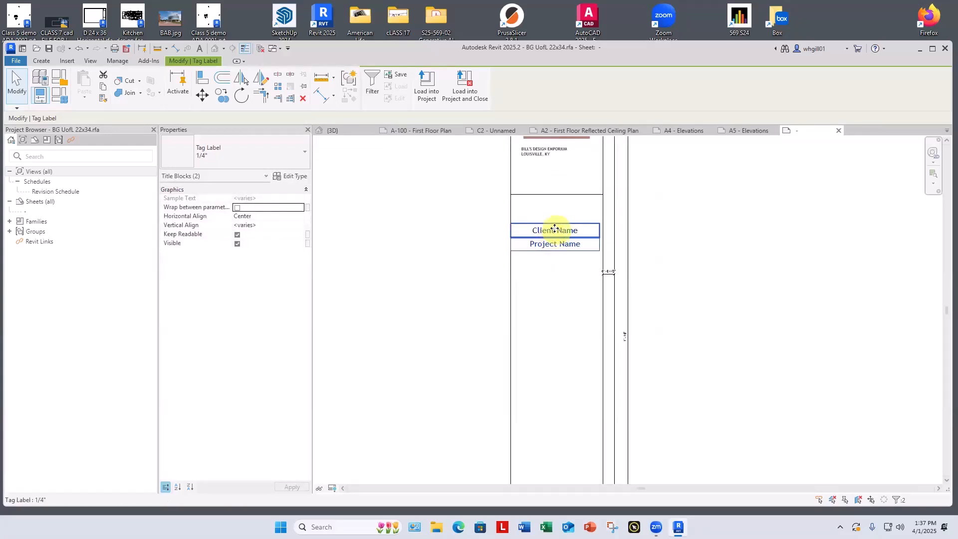
pyautogui.moveTo(552, 248); pyautogui.dragTo(554, 218)
pyautogui.click(556, 298)
pyautogui.click(556, 275)
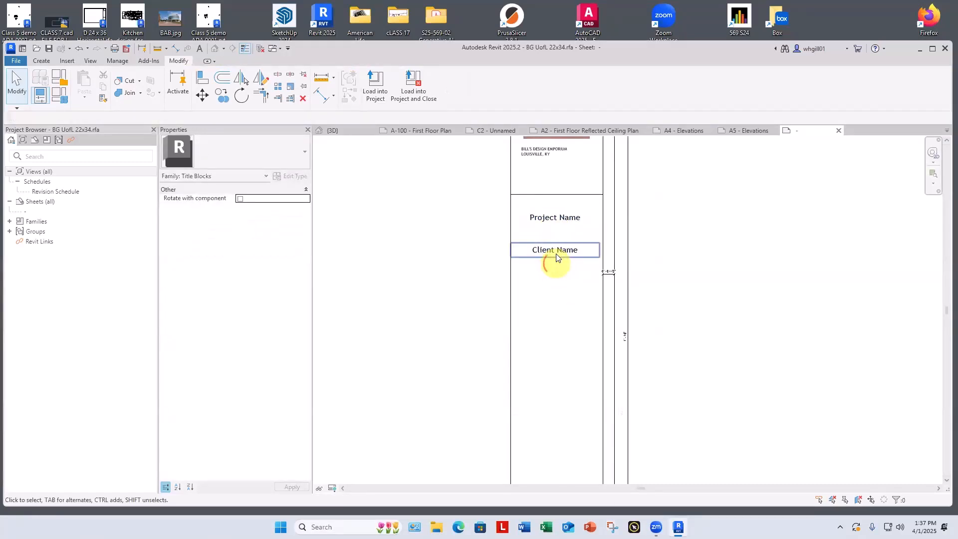
pyautogui.moveTo(552, 253); pyautogui.dragTo(554, 276)
pyautogui.click(551, 320)
pyautogui.scroll(-5, 551, 319)
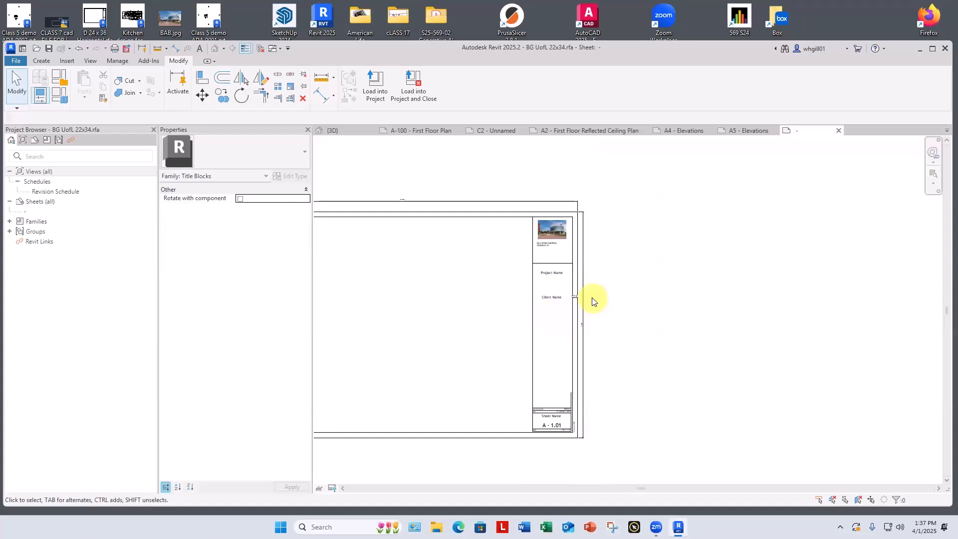
# Step: Adjust the Client Name label's height below Project Name, leaving room for another label between them
pyautogui.click(560, 297)
pyautogui.moveTo(559, 298); pyautogui.dragTo(607, 287)
pyautogui.click(612, 282)
pyautogui.scroll(2, 499, 244)
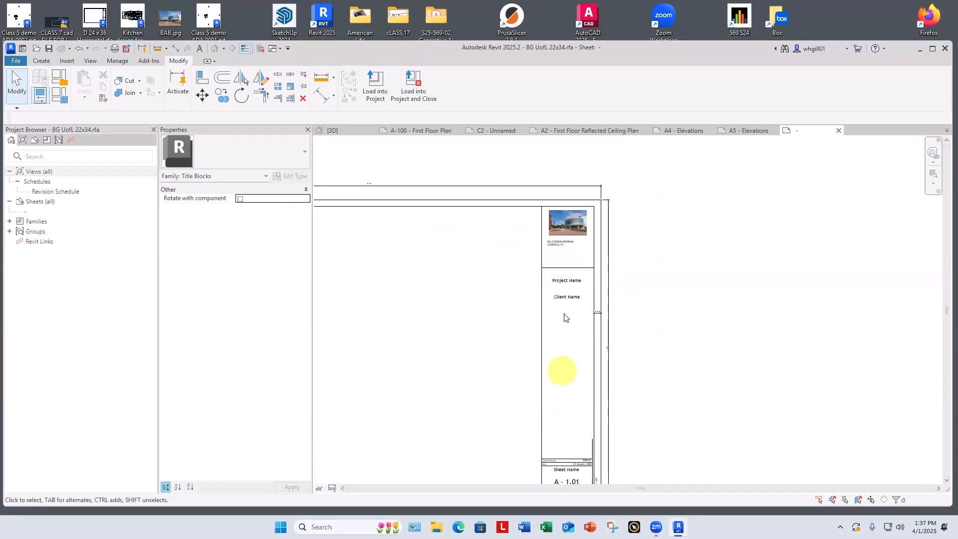
pyautogui.moveTo(563, 310); pyautogui.dragTo(561, 321)
pyautogui.click(509, 306)
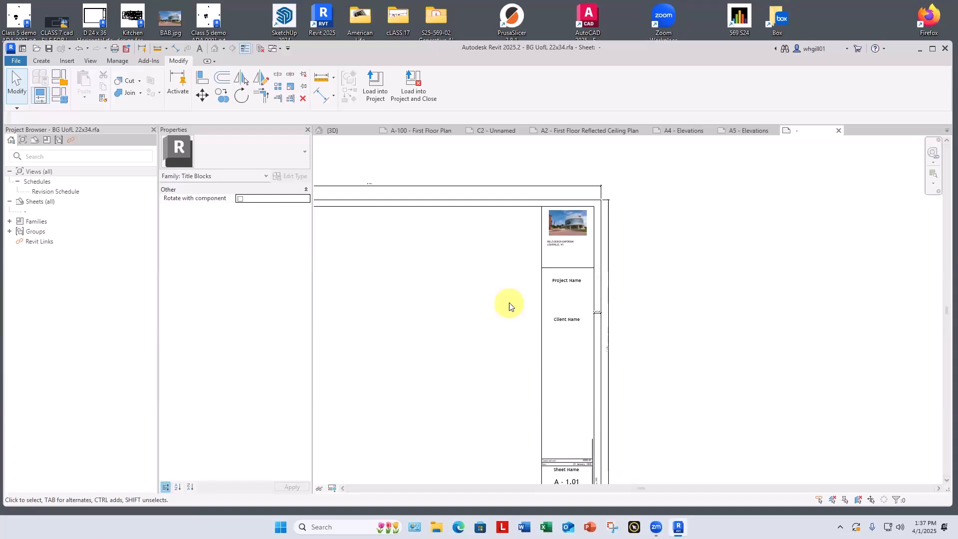
pyautogui.click(573, 281)
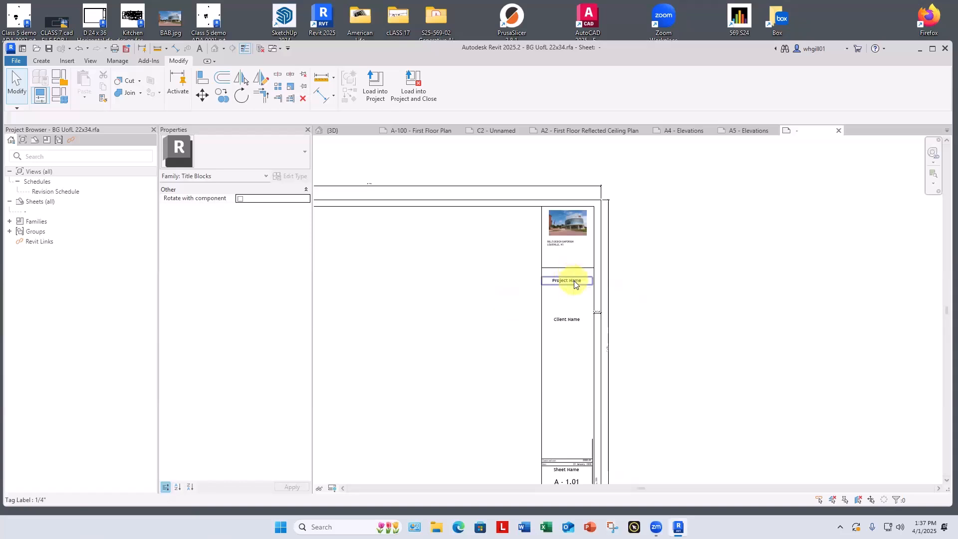
pyautogui.click(59, 95)
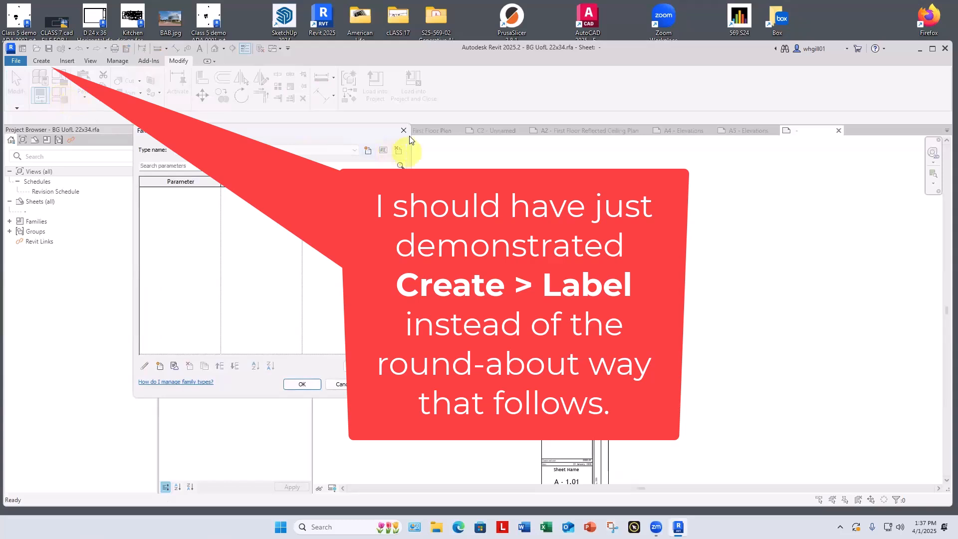
pyautogui.click(403, 131)
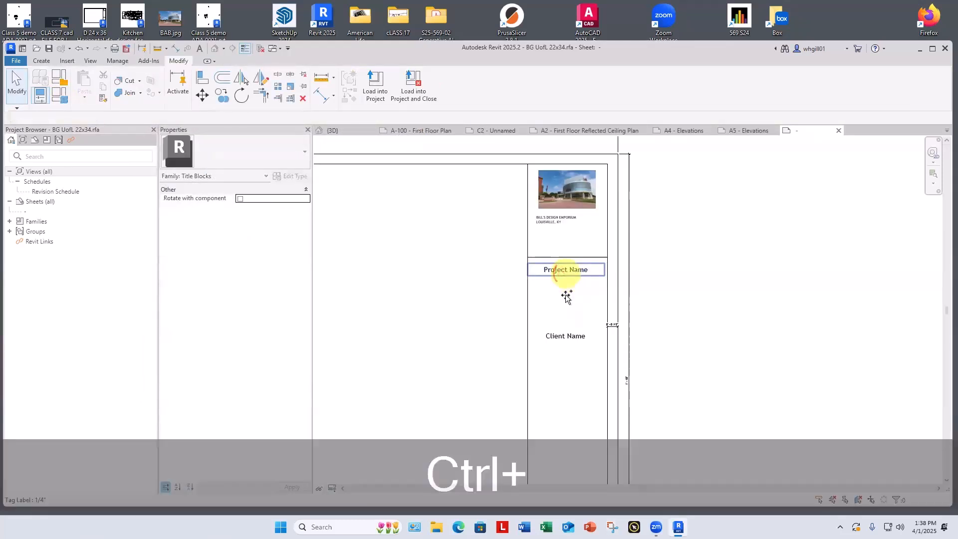
# Step: Copy the Project Name label to directly below the original
pyautogui.keyDown('ctrl'); pyautogui.moveTo(567, 272); pyautogui.dragTo(566, 289); pyautogui.keyUp('ctrl')
pyautogui.click(562, 307)
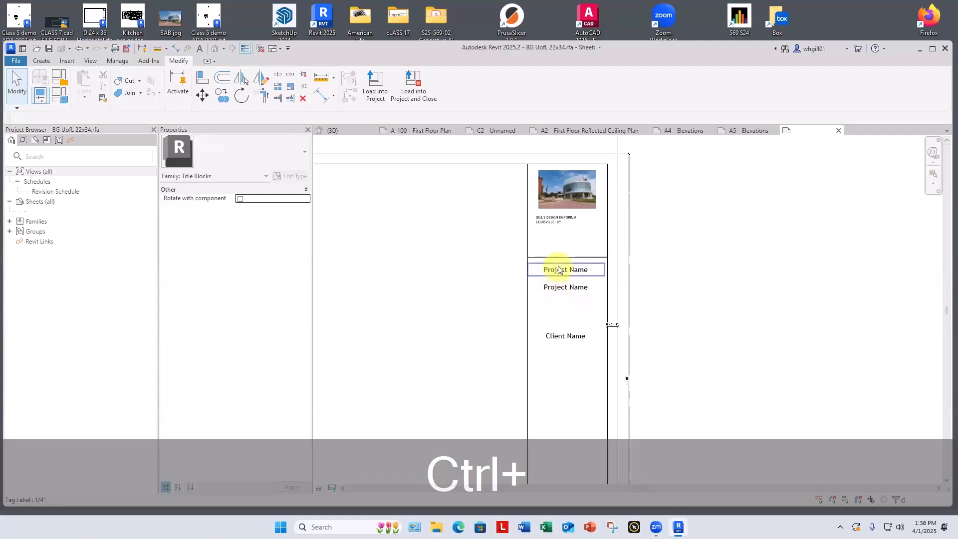
pyautogui.click(559, 269)
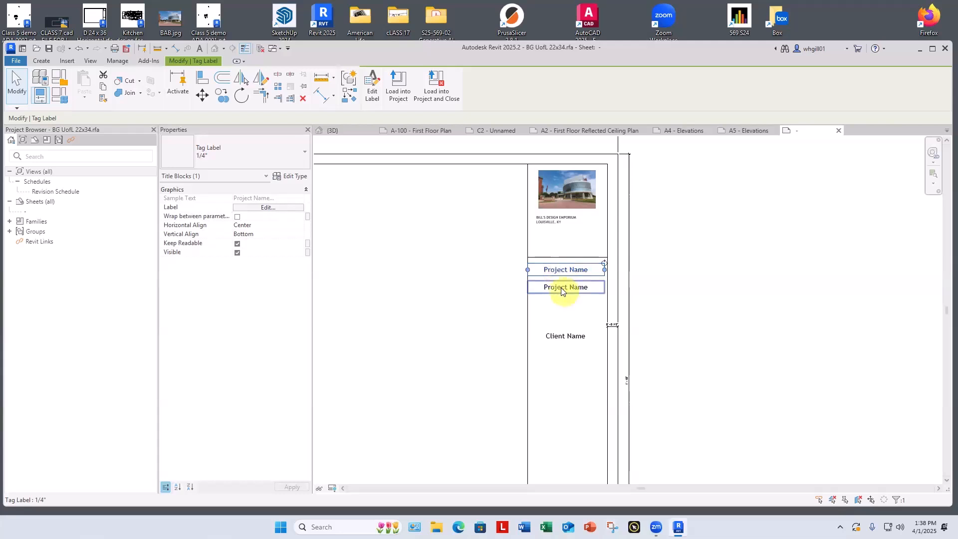
pyautogui.click(558, 292)
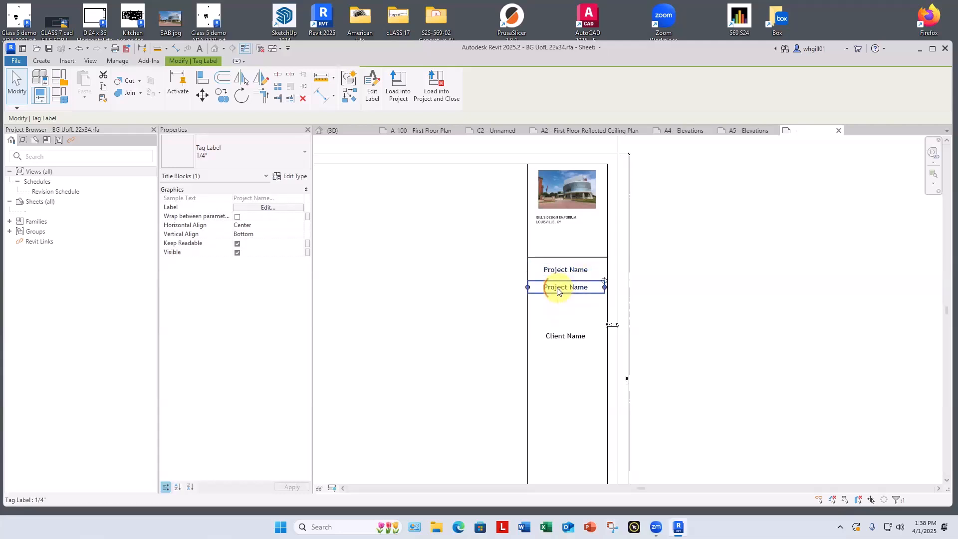
pyautogui.click(568, 308)
# Step: Edit the copied label so that it contains the Project Address parameter instead of Project Name
pyautogui.click(558, 288)
pyautogui.click(371, 88)
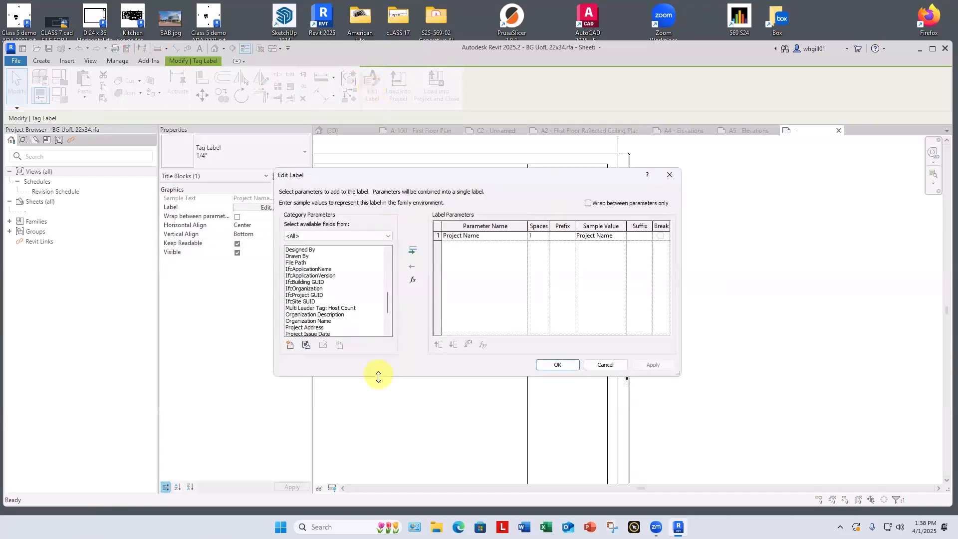
pyautogui.moveTo(379, 376); pyautogui.dragTo(379, 480)
pyautogui.moveTo(475, 172); pyautogui.dragTo(475, 81)
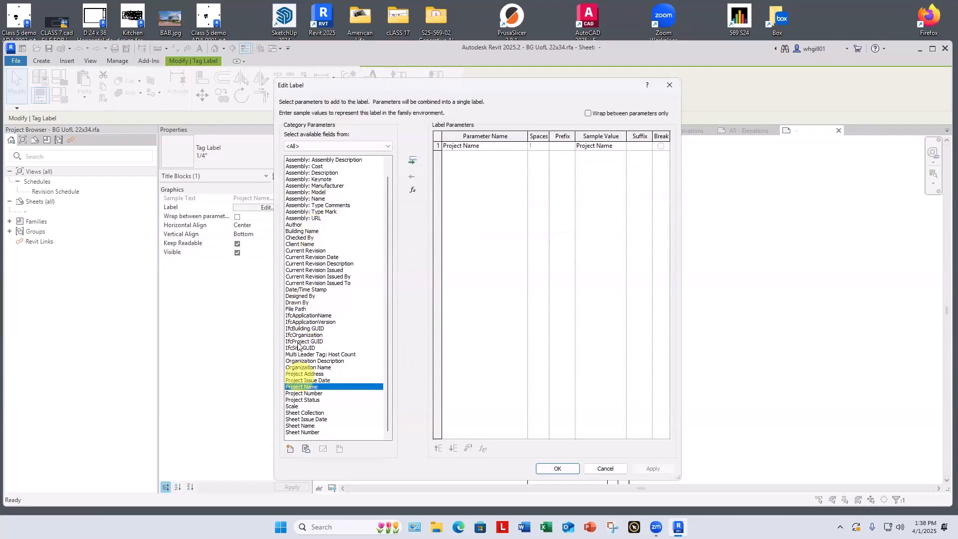
pyautogui.scroll(1, 318, 257)
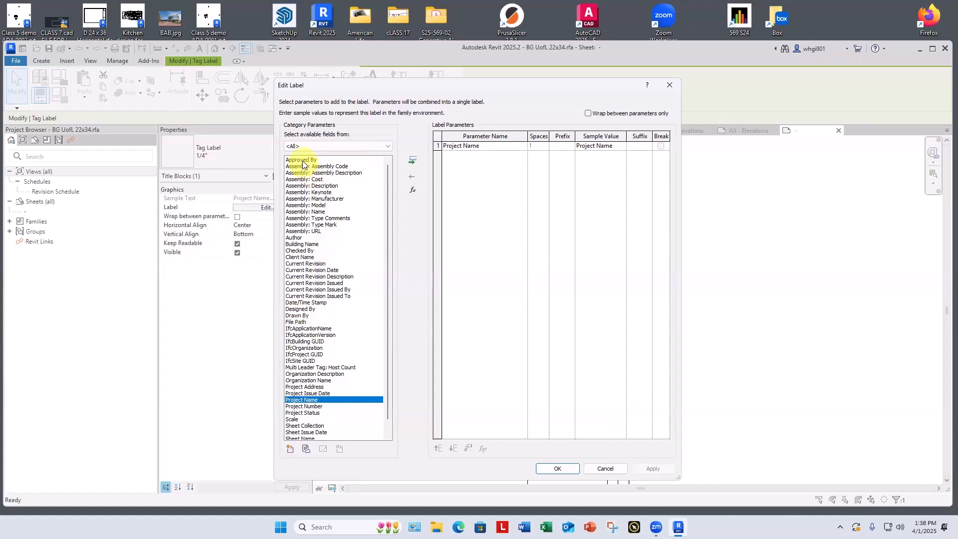
pyautogui.scroll(-2, 303, 165)
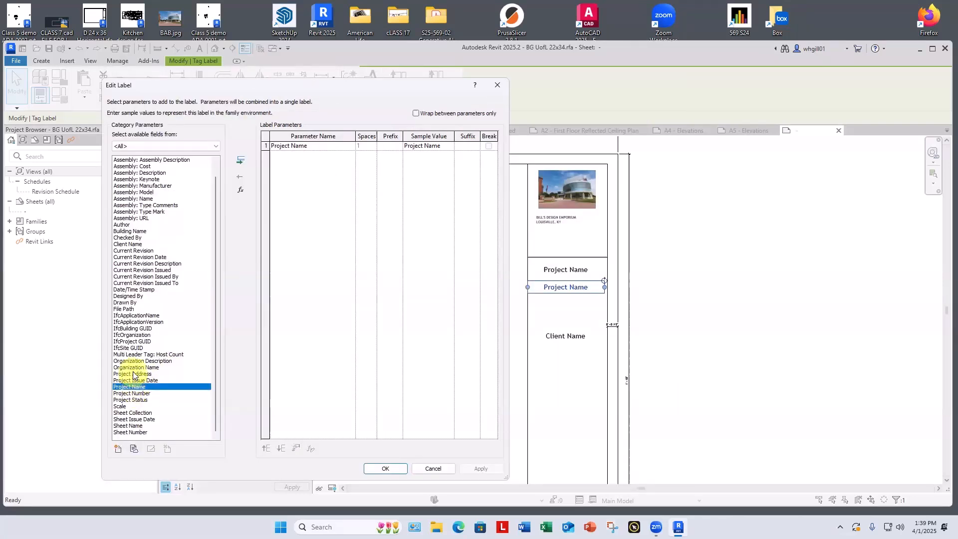
pyautogui.click(132, 374)
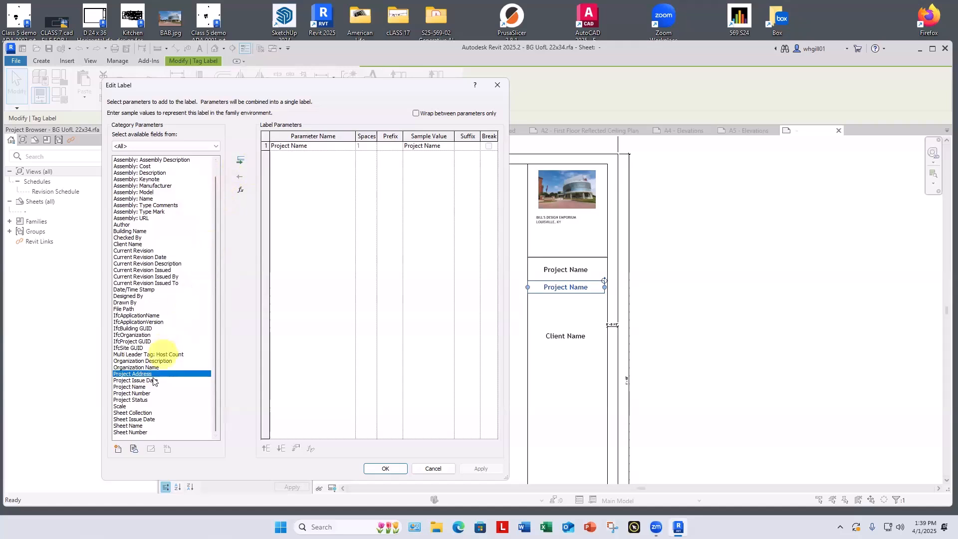
pyautogui.click(240, 161)
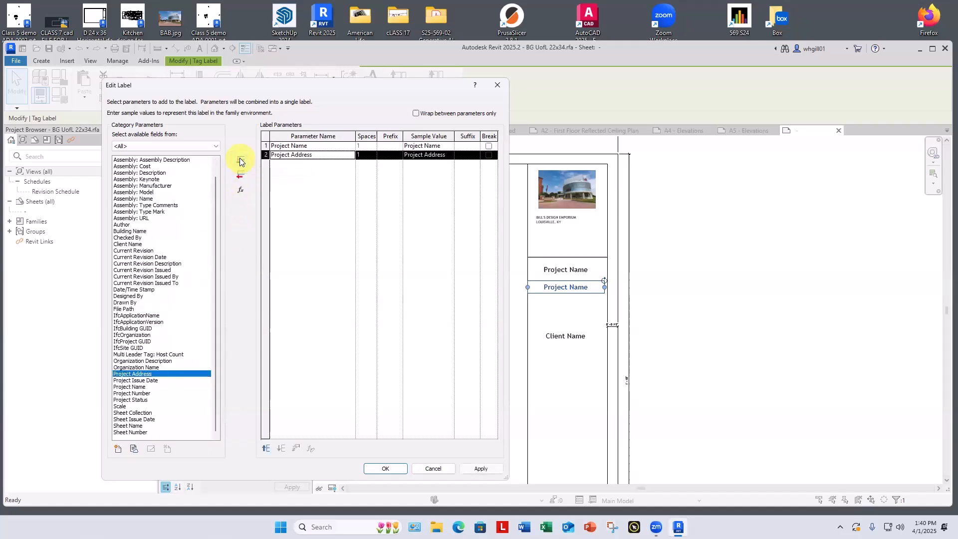
pyautogui.click(298, 145)
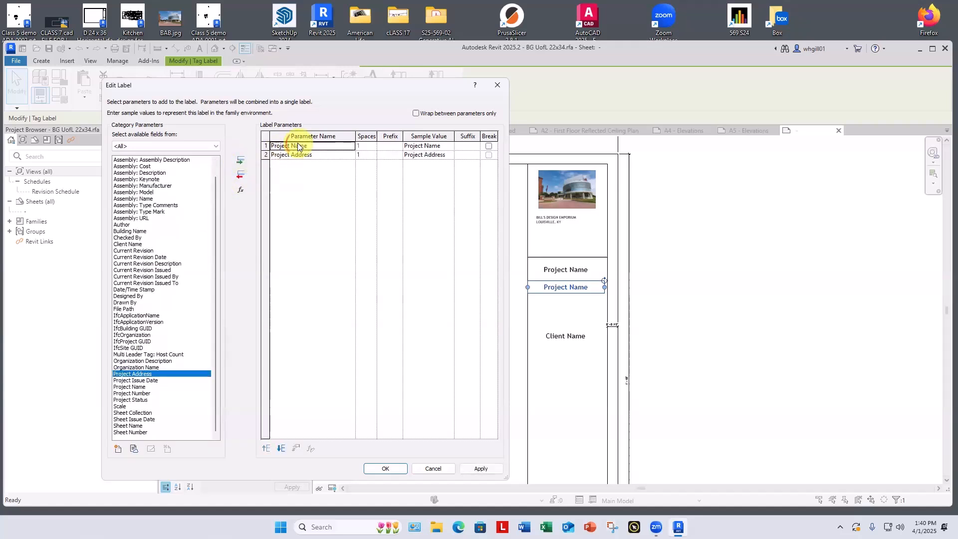
pyautogui.click(240, 175)
pyautogui.click(481, 468)
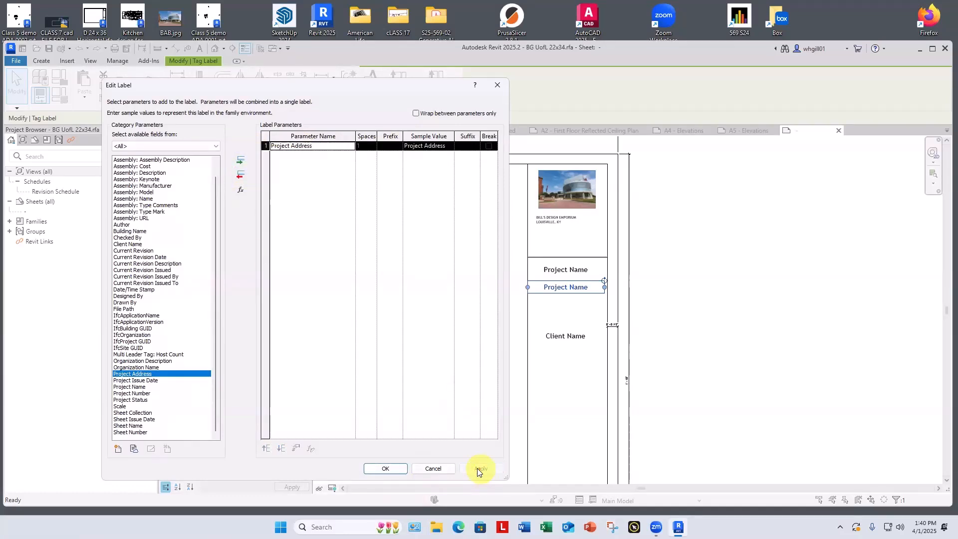
pyautogui.click(390, 471)
pyautogui.click(669, 387)
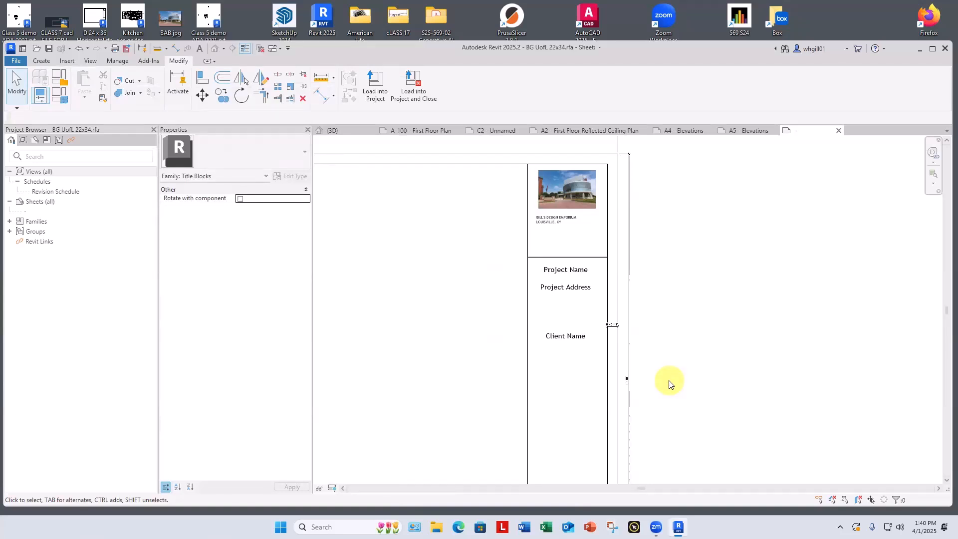
# Step: Move the Client Name label slightly lower to widen the gap below Project Address
pyautogui.click(567, 344)
pyautogui.click(567, 349)
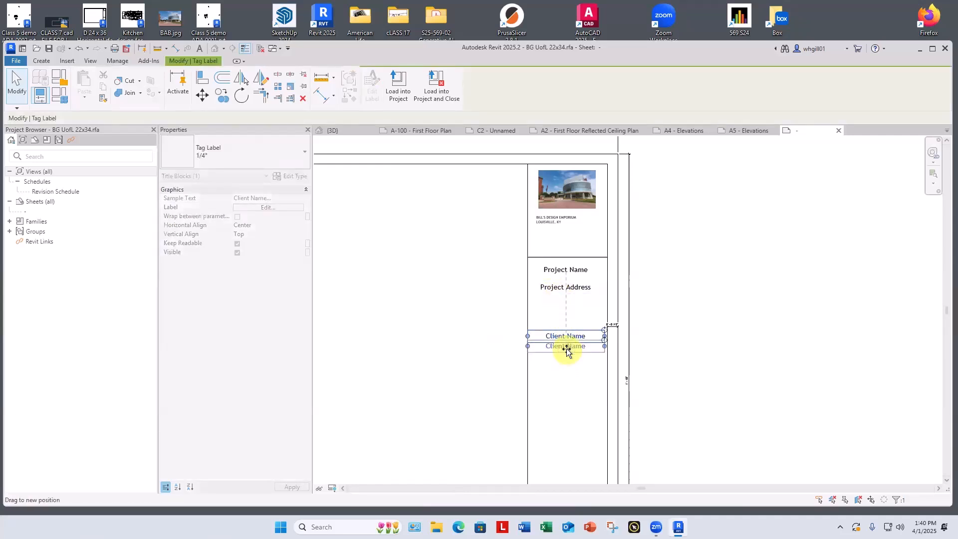
pyautogui.scroll(-2, 574, 314)
pyautogui.scroll(3, 575, 314)
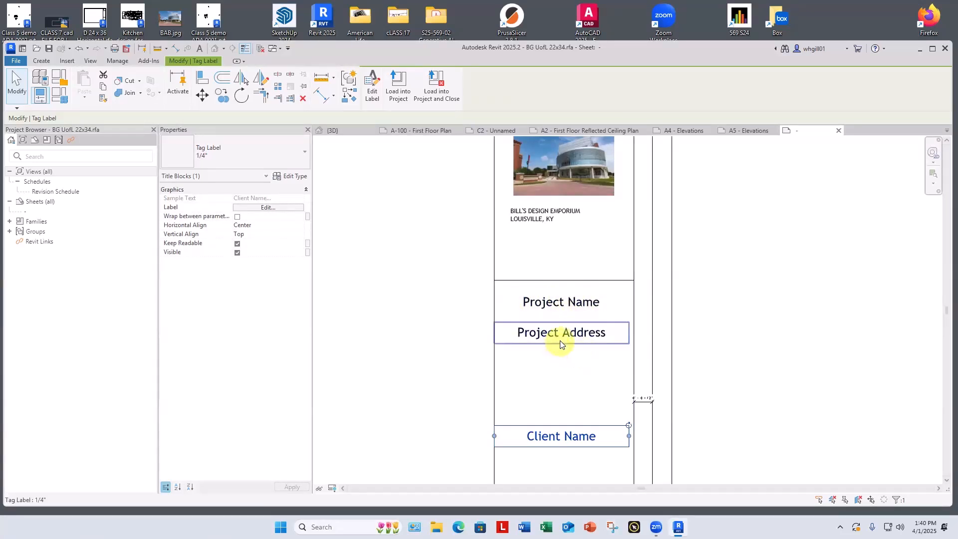
# Step: Examine the title strip from the Client Name label down to the Course and term, Date and Sheet Name rows
pyautogui.scroll(-2, 560, 340)
pyautogui.scroll(-1, 560, 344)
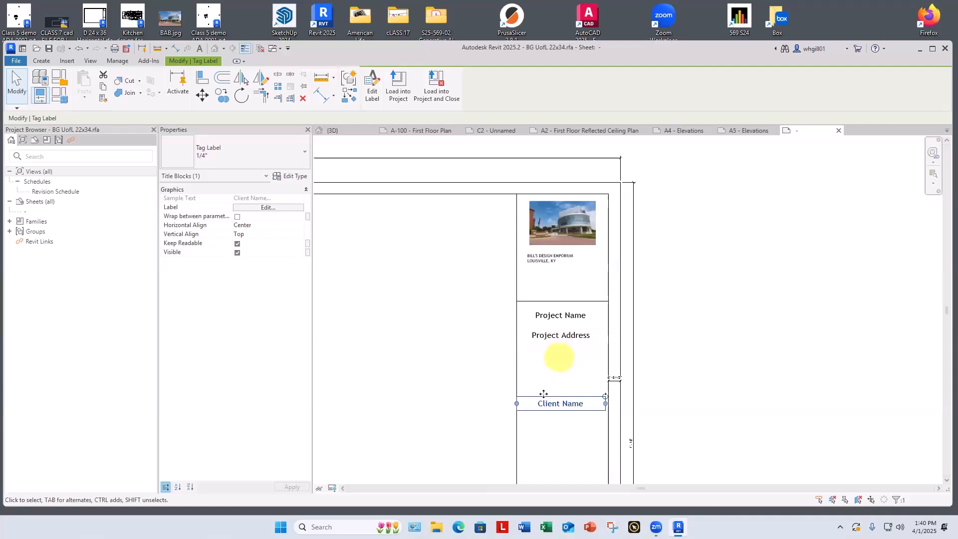
pyautogui.scroll(-4, 553, 395)
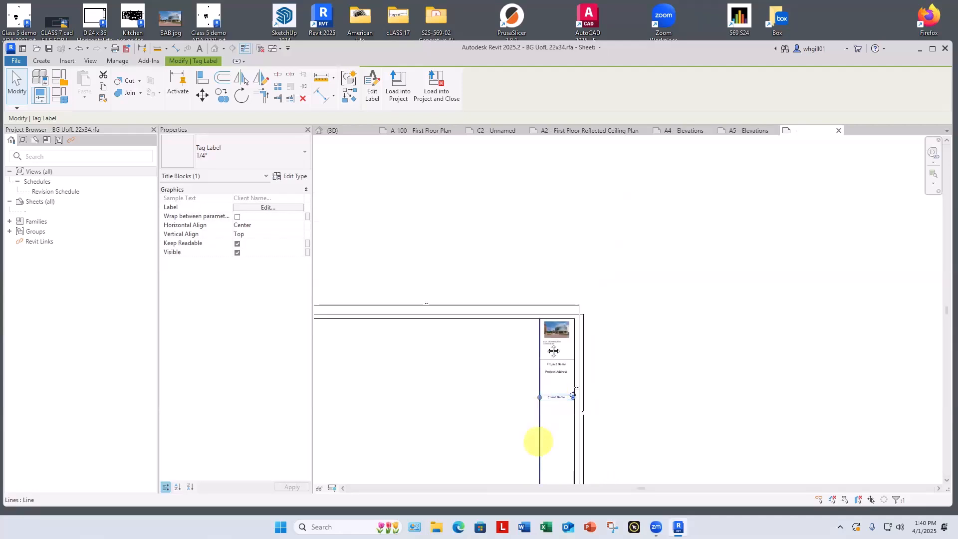
pyautogui.scroll(-2, 549, 342)
pyautogui.scroll(6, 561, 381)
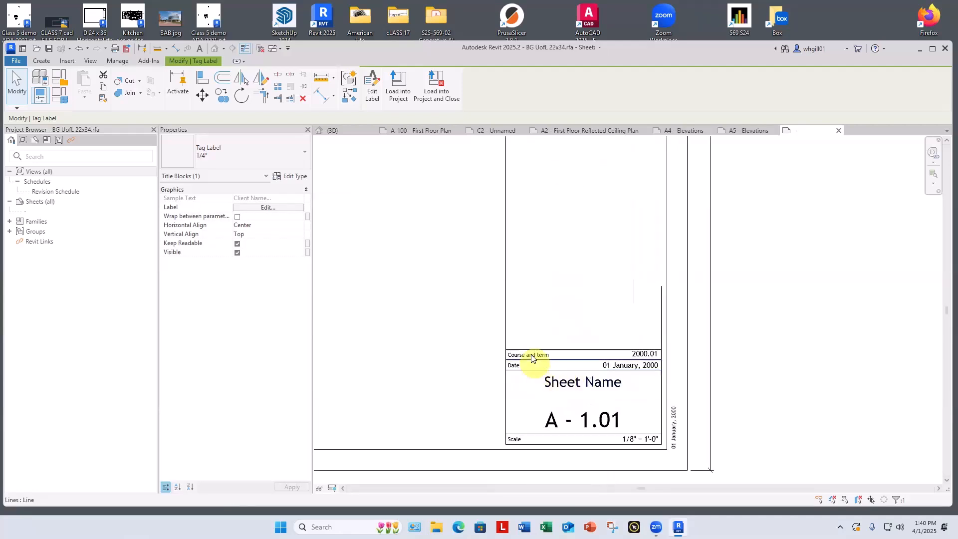
pyautogui.scroll(-2, 633, 340)
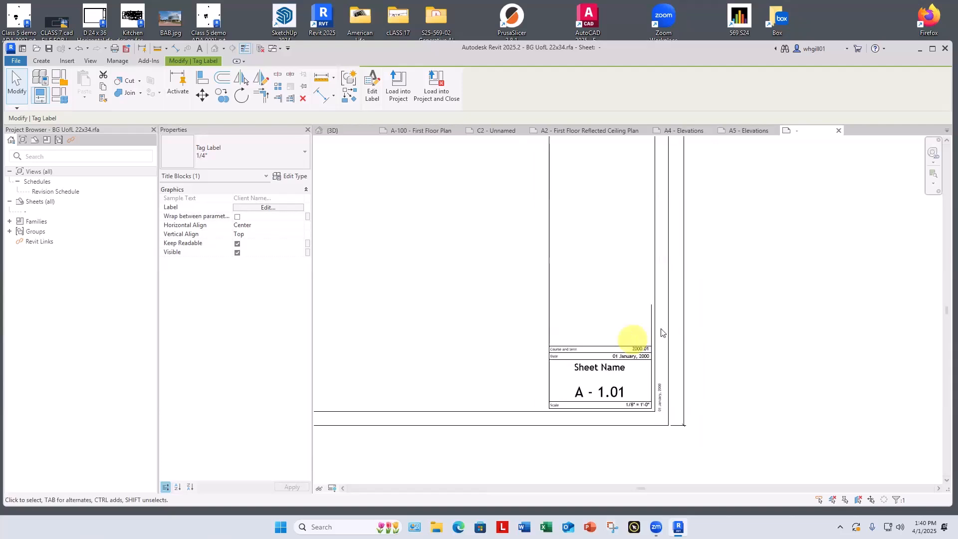
pyautogui.scroll(-2, 661, 329)
pyautogui.moveTo(745, 295); pyautogui.dragTo(719, 365, button='middle')
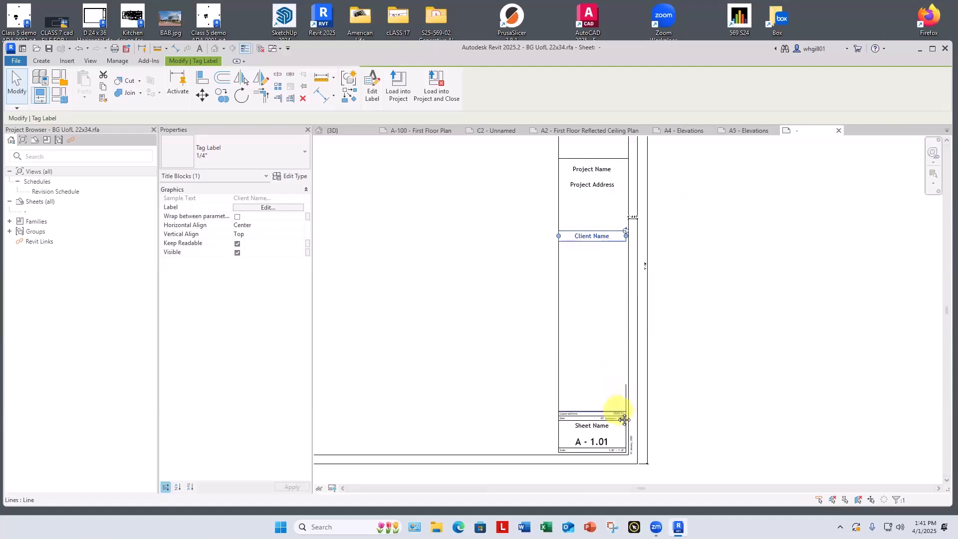
# Step: Move the 2000.01 label out of the Course and term row and place it directly below the Client Name label
pyautogui.scroll(3, 613, 412)
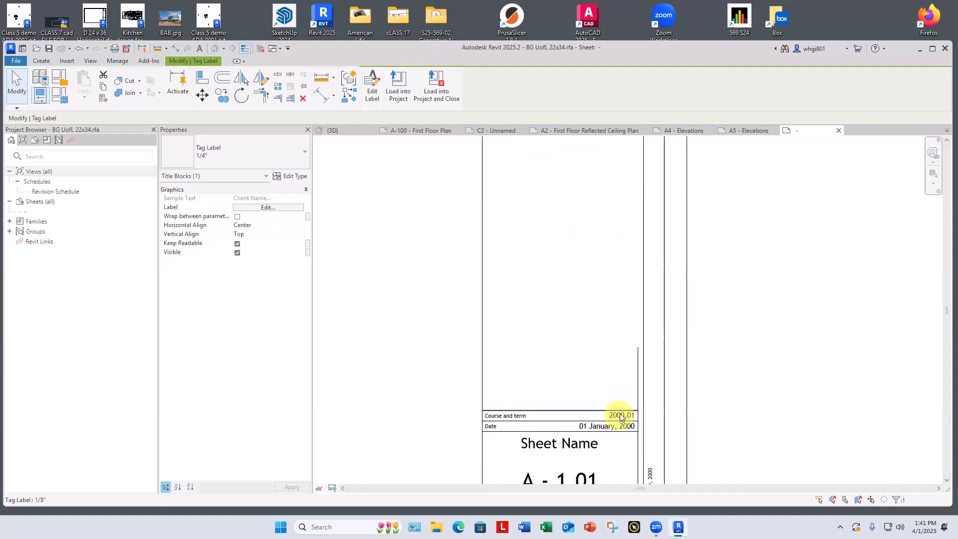
pyautogui.scroll(2, 620, 417)
pyautogui.moveTo(621, 418); pyautogui.dragTo(541, 203)
pyautogui.scroll(-2, 542, 203)
pyautogui.scroll(-2, 541, 203)
pyautogui.moveTo(541, 198); pyautogui.dragTo(547, 373, button='middle')
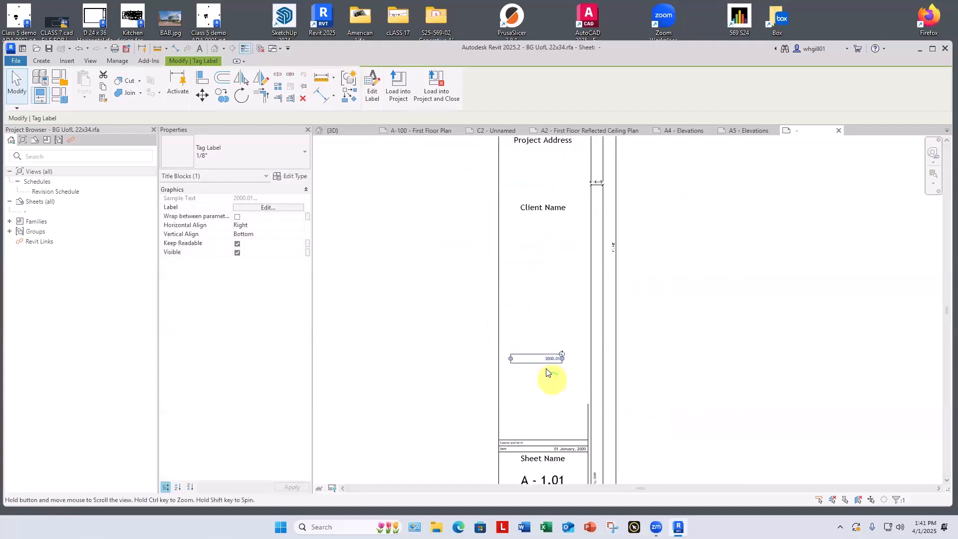
pyautogui.moveTo(549, 358); pyautogui.dragTo(545, 223)
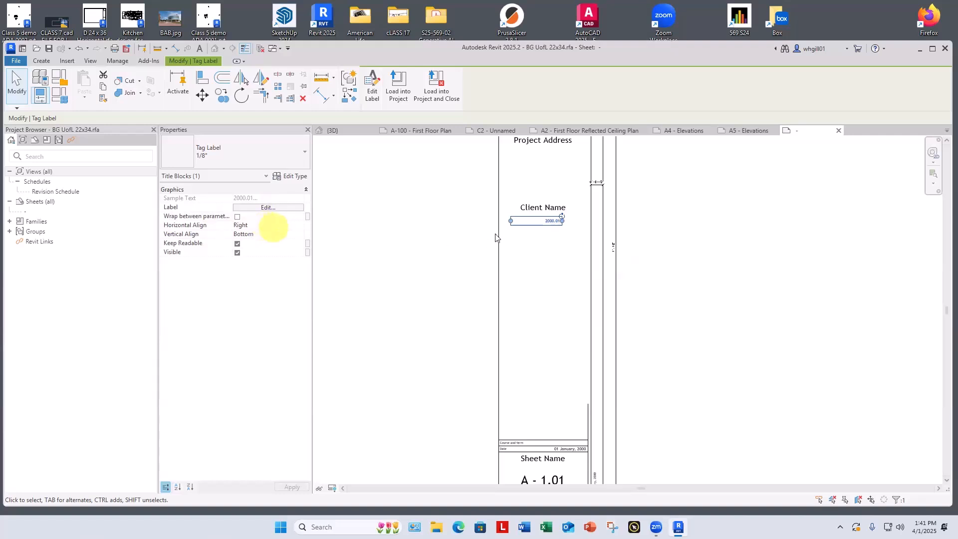
# Step: Center the 2000.01 label horizontally and change its type to the 1/4" tag label
pyautogui.click(282, 225)
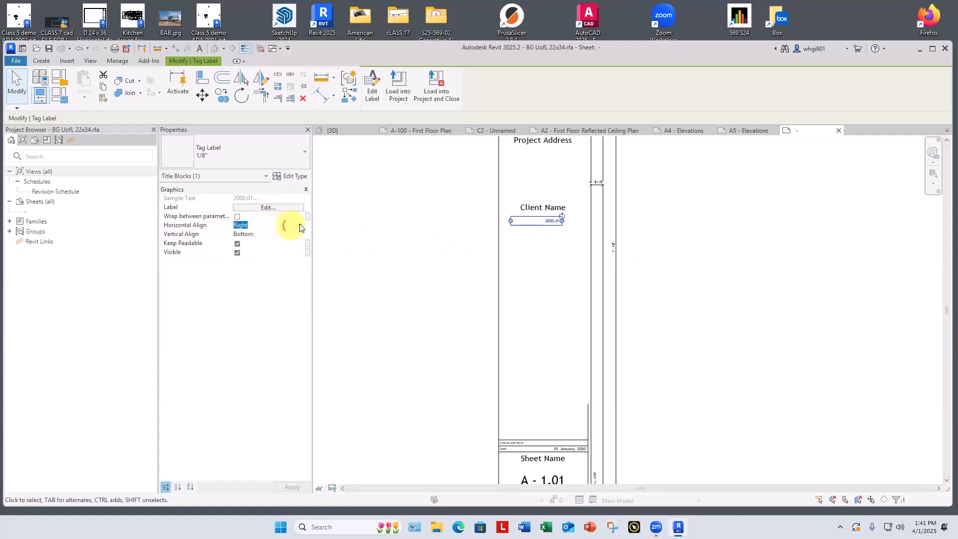
pyautogui.click(299, 225)
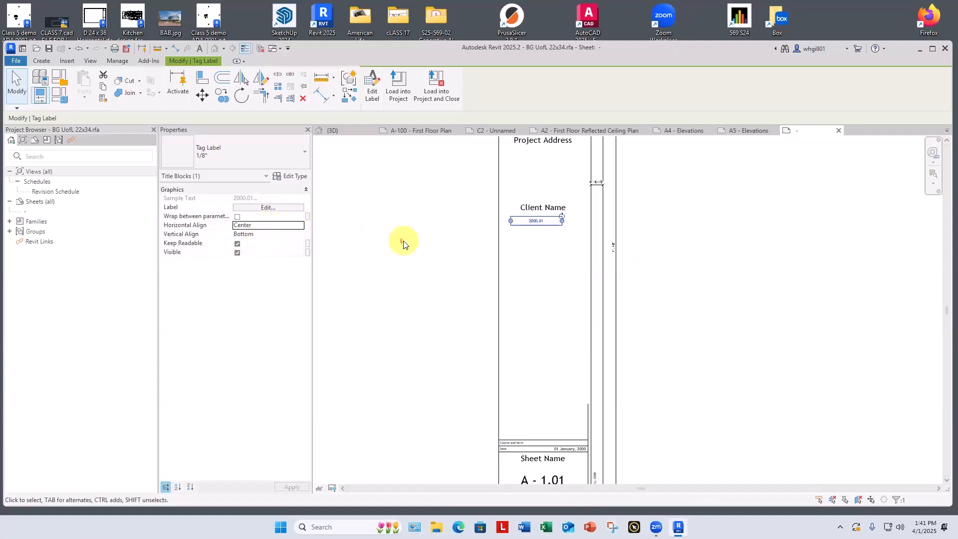
pyautogui.click(403, 244)
pyautogui.click(538, 221)
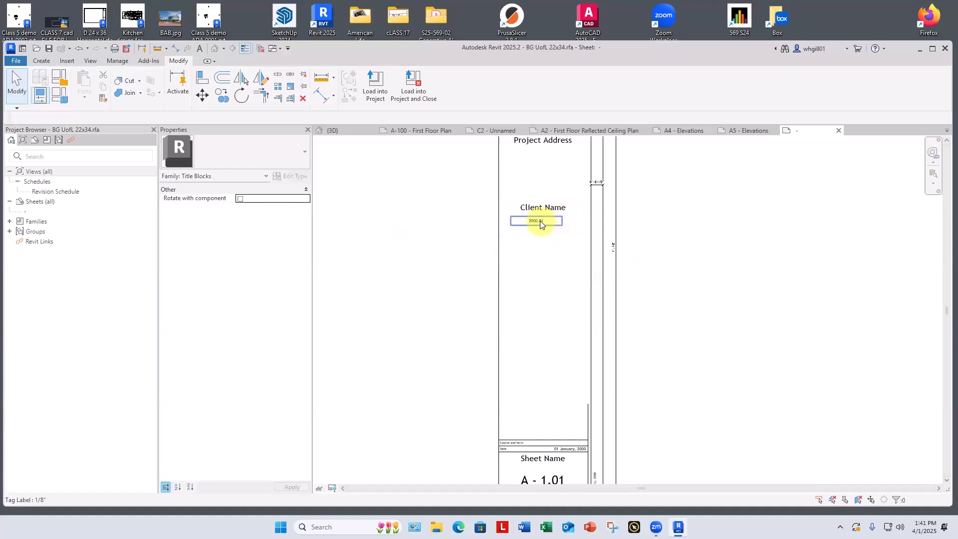
pyautogui.click(234, 151)
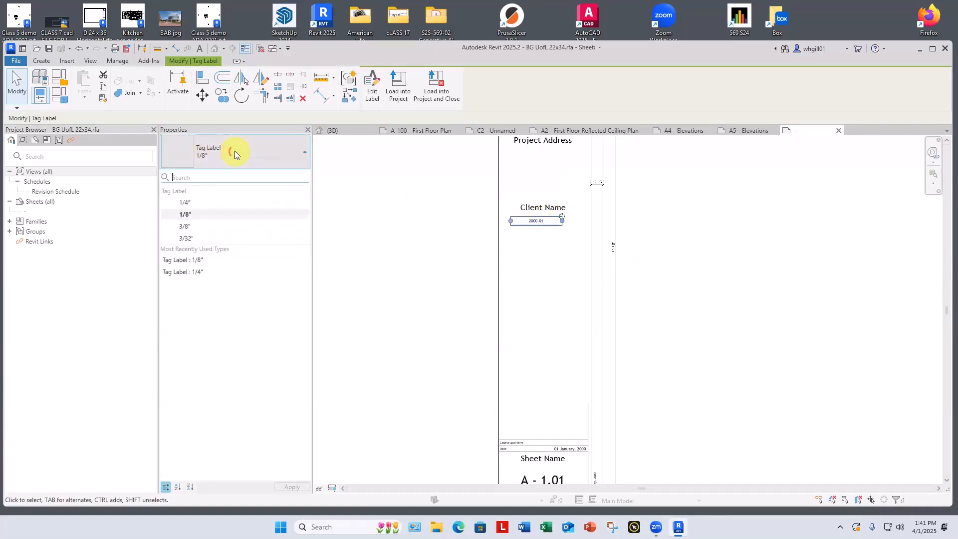
pyautogui.click(191, 203)
pyautogui.click(421, 260)
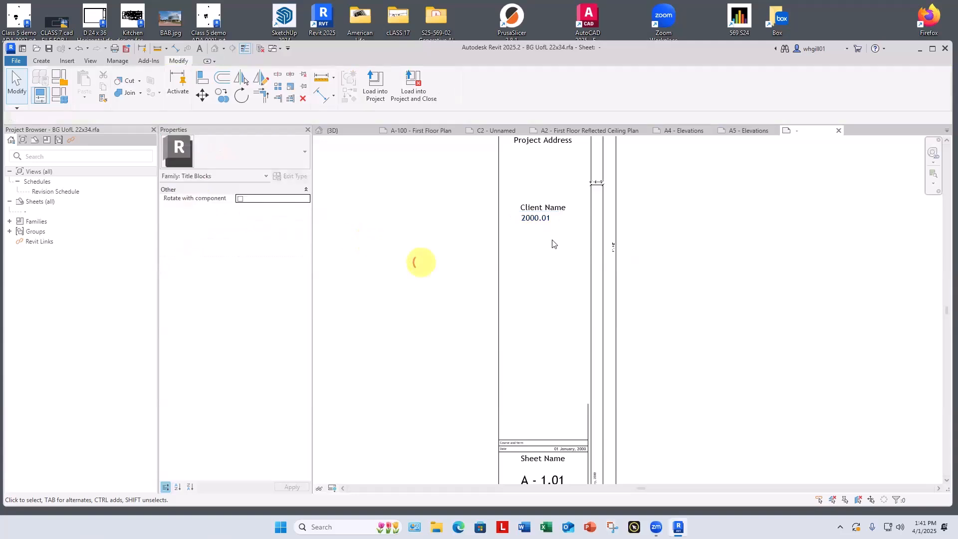
# Step: Nudge the 2000.01 label slightly down and to the right so it sits centered below Client Name
pyautogui.click(545, 218)
pyautogui.press('Down')
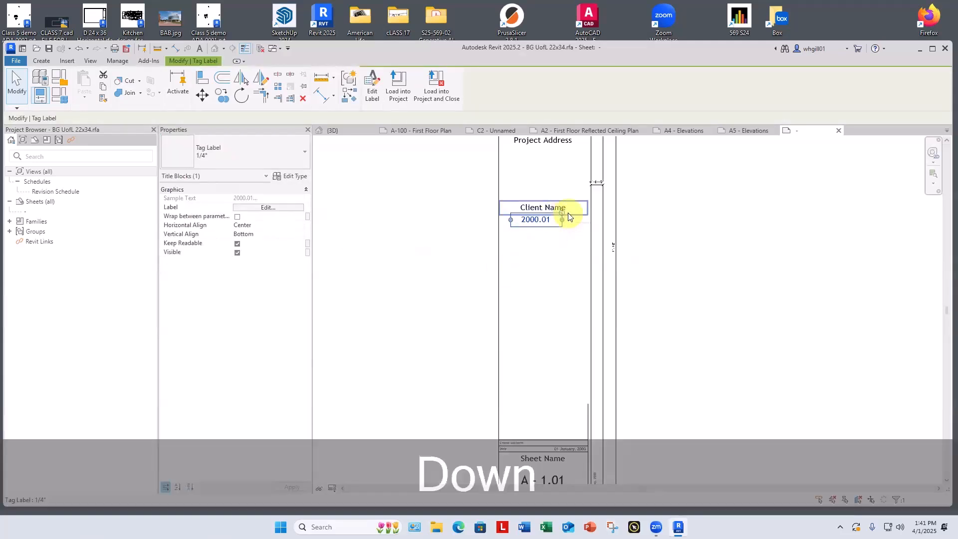
pyautogui.press('Right')
pyautogui.press('Right')
pyautogui.press('Right')
pyautogui.press('Down')
pyautogui.press('Down')
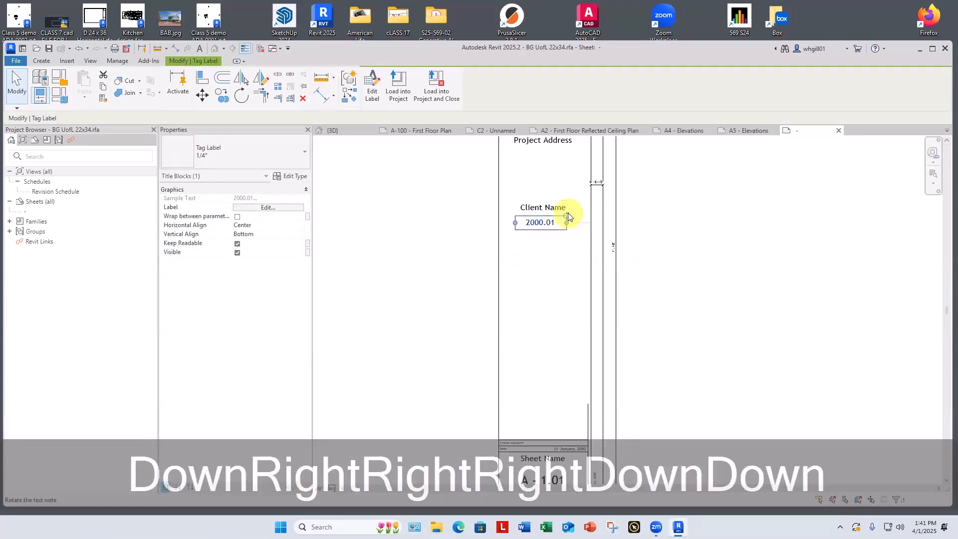
pyautogui.click(683, 243)
# Step: Save the title block family, load it into the project and close it, overwriting the existing version and its parameter values
pyautogui.scroll(-4, 682, 244)
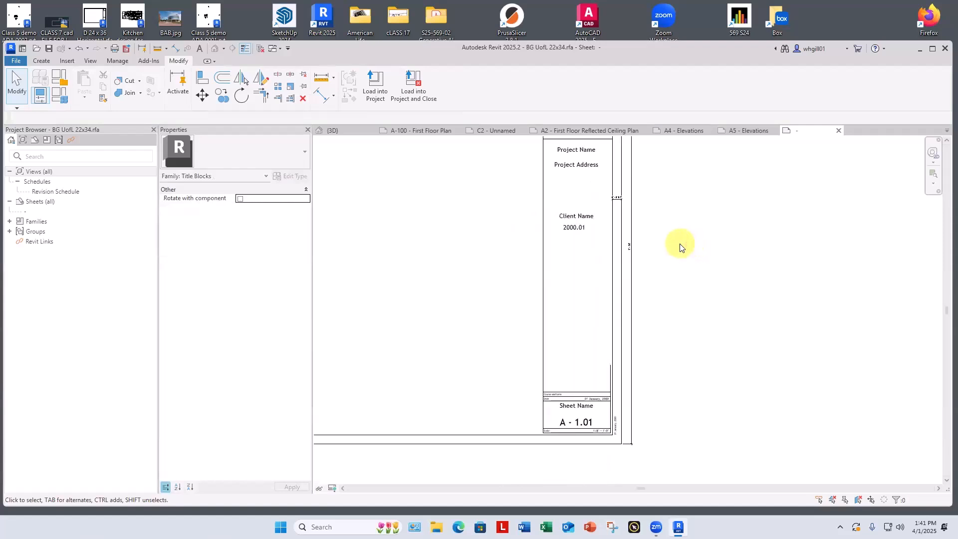
pyautogui.moveTo(712, 340); pyautogui.dragTo(777, 310, button='middle')
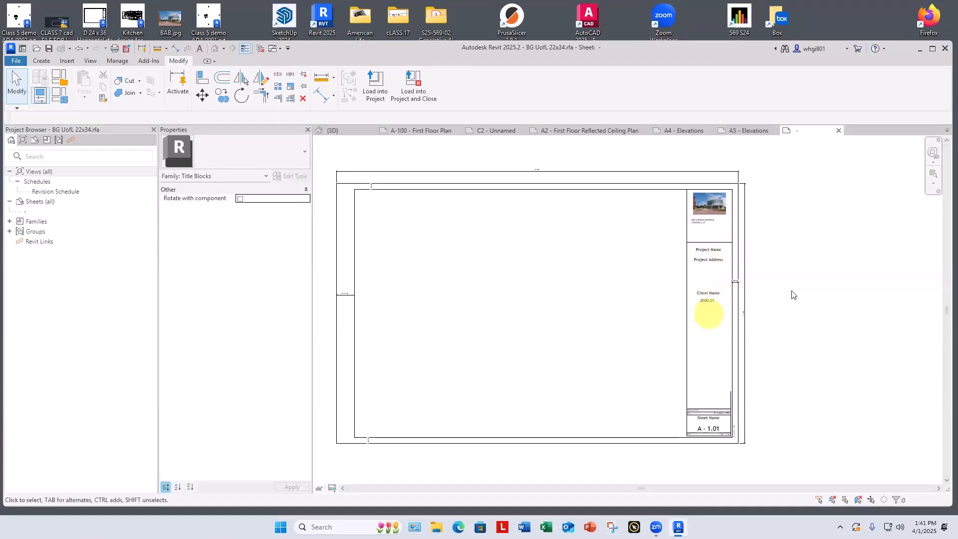
pyautogui.click(412, 91)
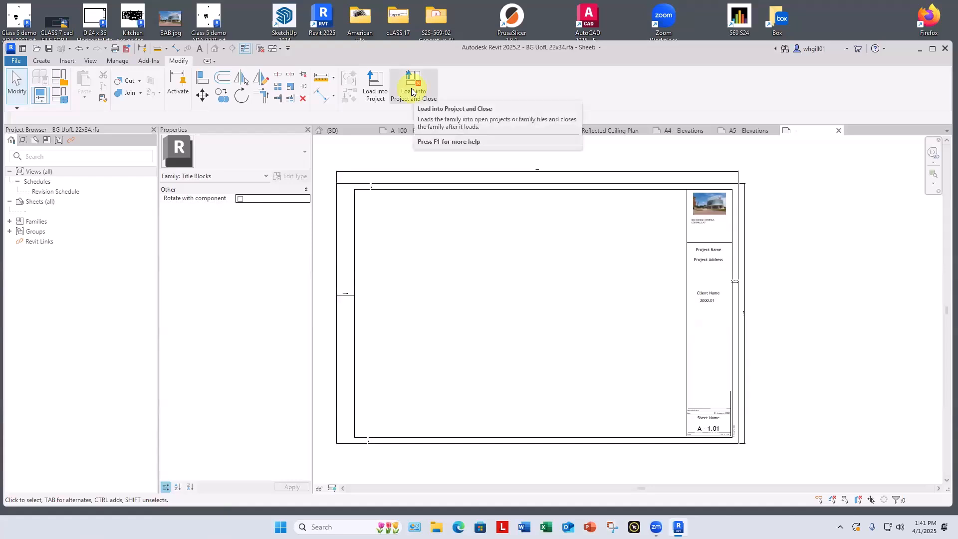
pyautogui.click(463, 270)
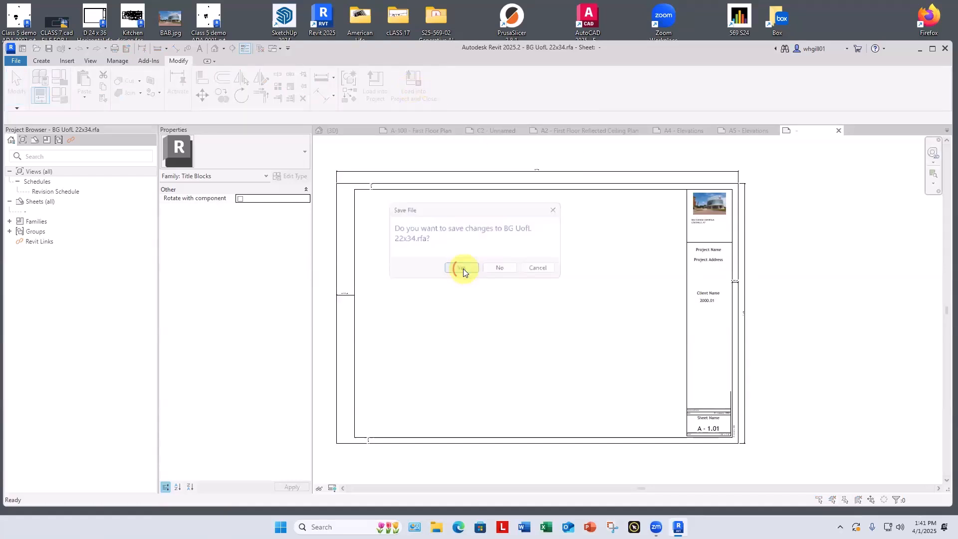
pyautogui.click(463, 269)
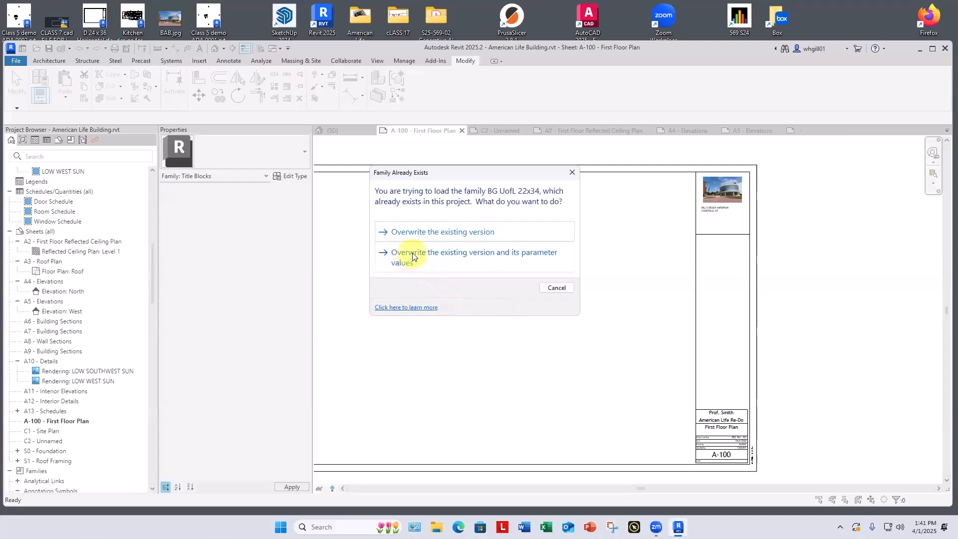
pyautogui.click(412, 255)
# Step: Check the client name and project number labels on sheet A-100 and reopen its title block family for editing
pyautogui.scroll(5, 736, 306)
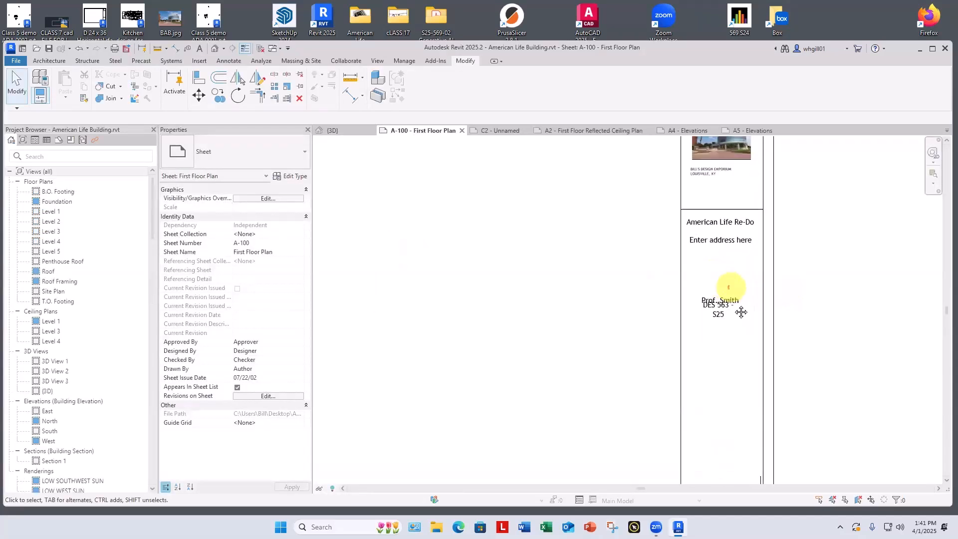
pyautogui.moveTo(763, 377)
pyautogui.mouseDown(button='middle')
pyautogui.moveTo(747, 363)
pyautogui.moveTo(751, 376)
pyautogui.mouseUp(button='middle')
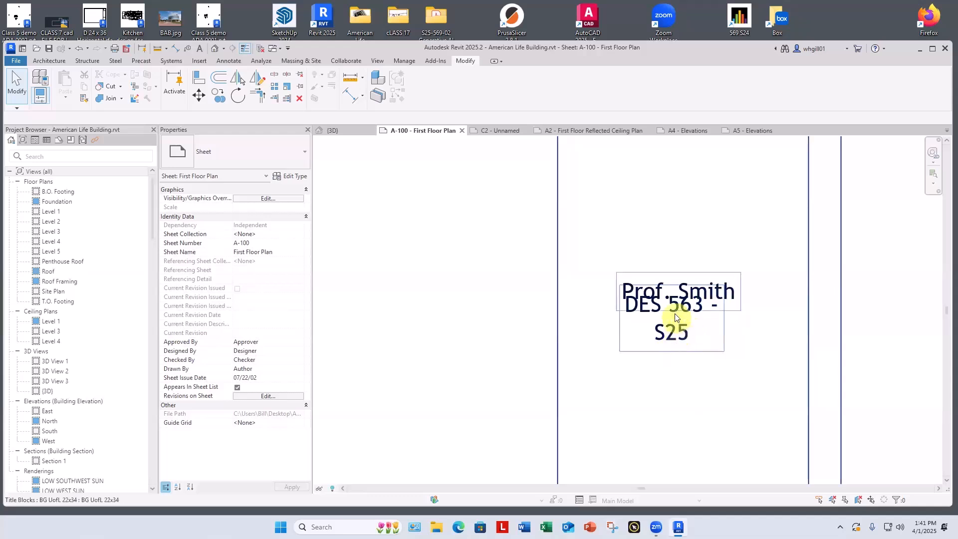
pyautogui.scroll(1, 679, 317)
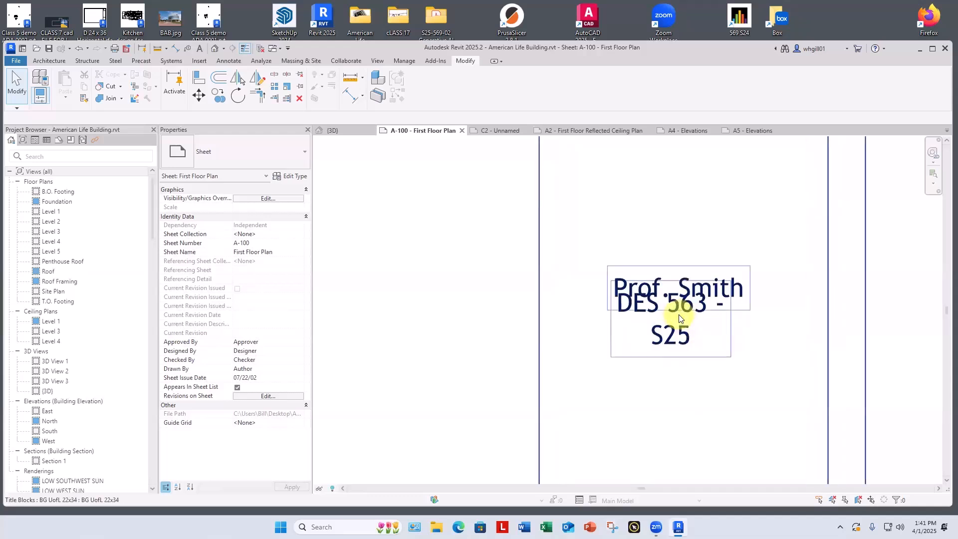
pyautogui.scroll(-1, 679, 317)
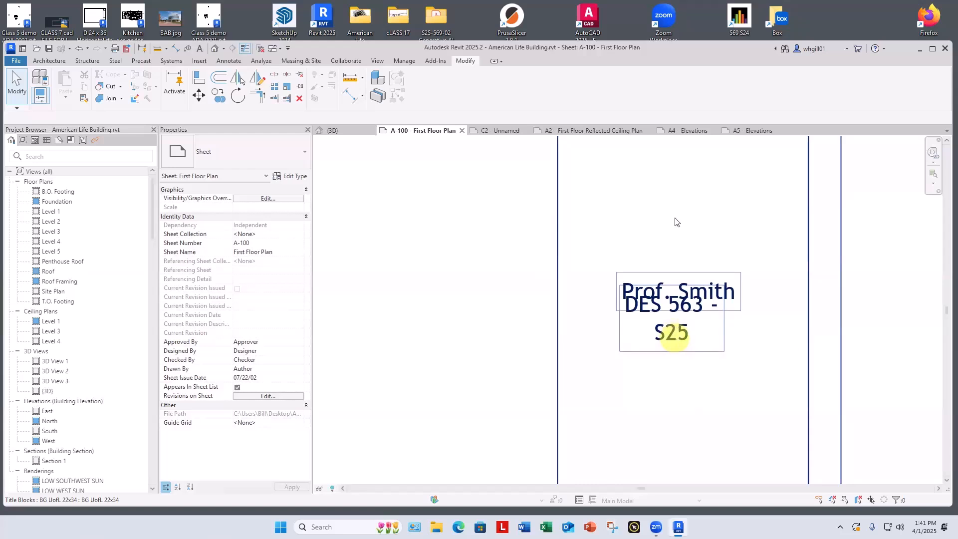
pyautogui.scroll(-4, 671, 219)
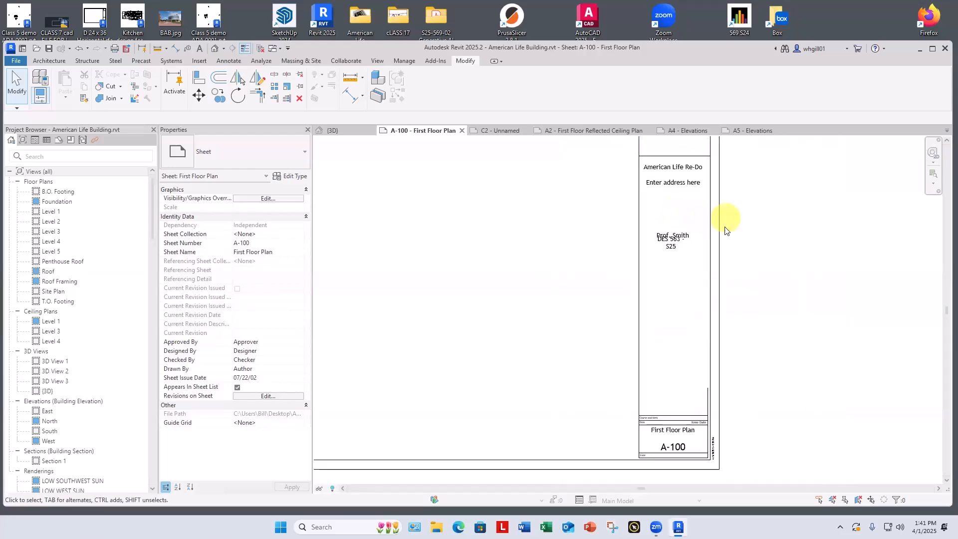
pyautogui.click(720, 234)
pyautogui.click(417, 86)
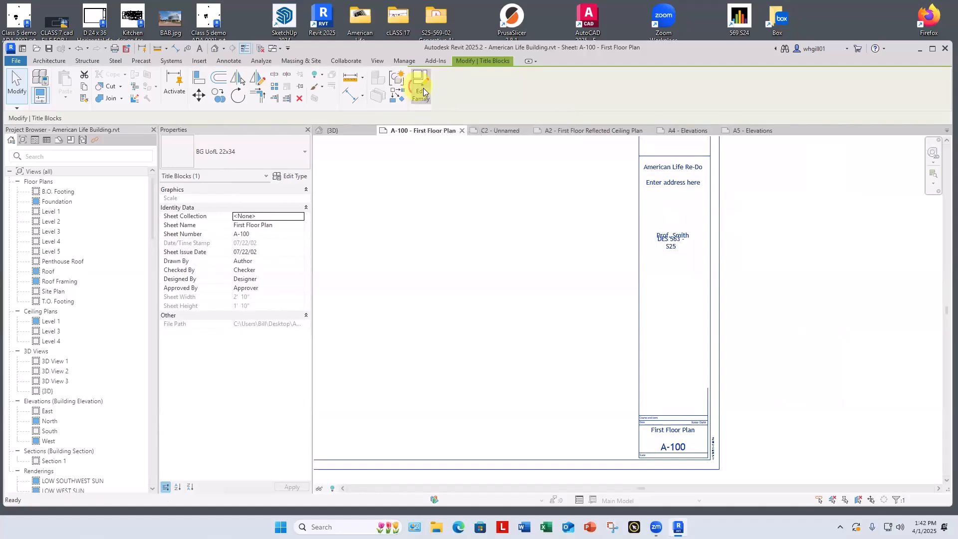
# Step: Set the 2000.01 label's vertical alignment to Top, matching the Client Name label
pyautogui.scroll(3, 573, 329)
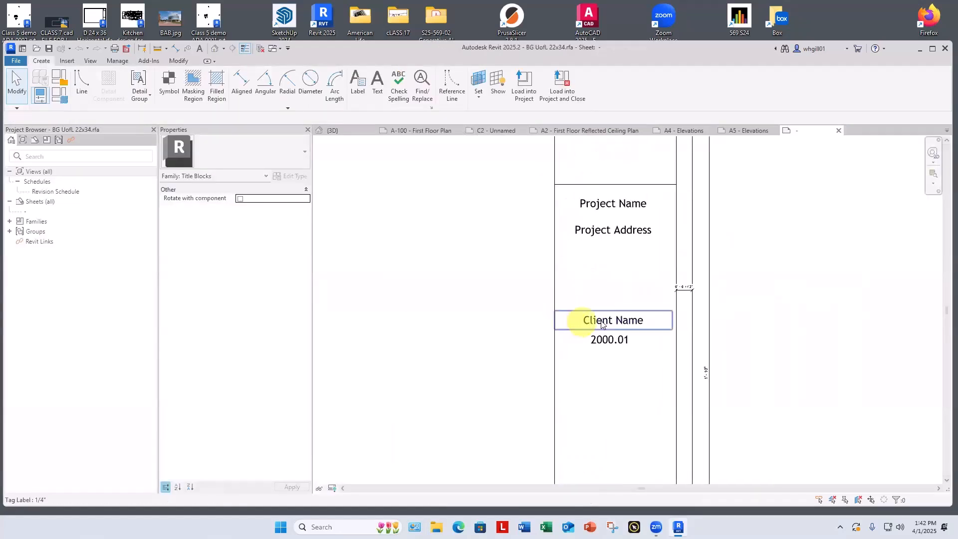
pyautogui.click(594, 320)
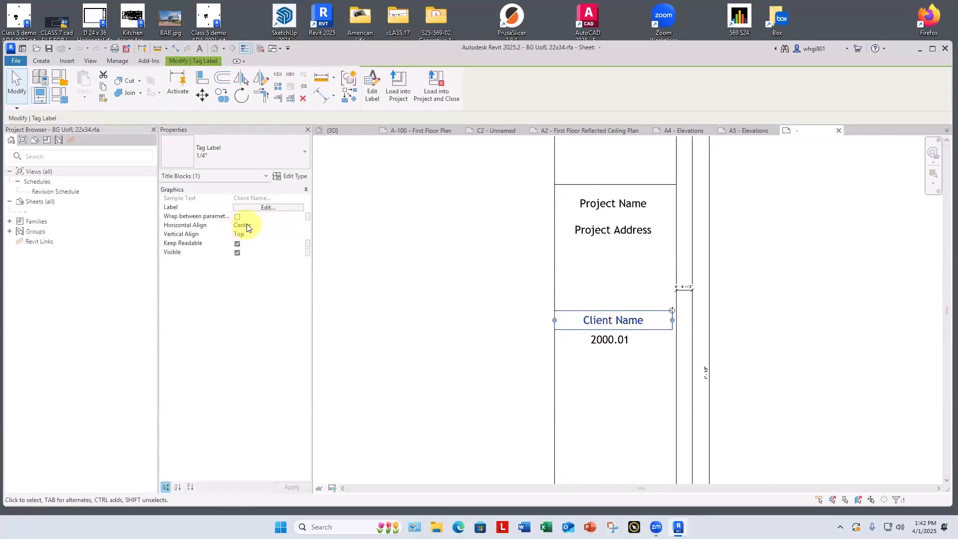
pyautogui.click(601, 380)
pyautogui.click(606, 345)
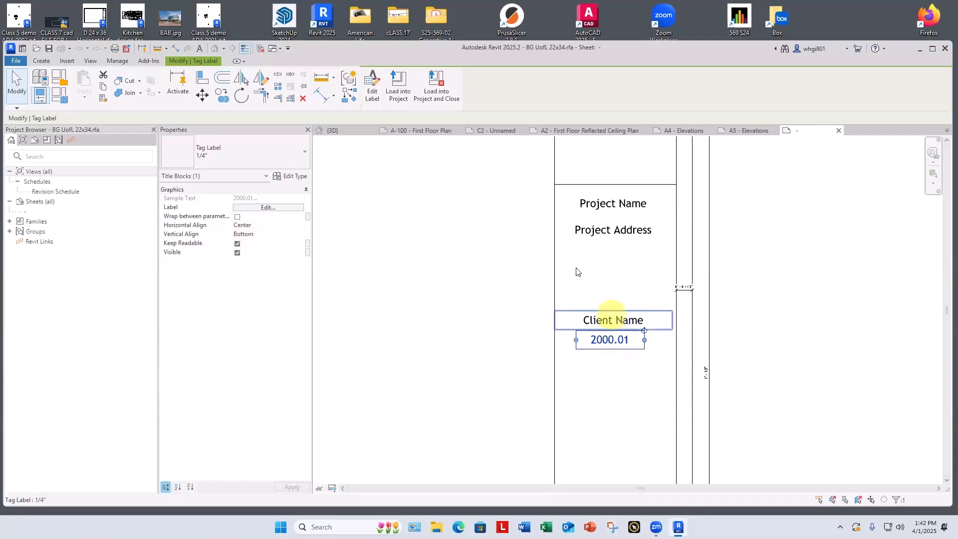
pyautogui.click(295, 234)
pyautogui.click(300, 235)
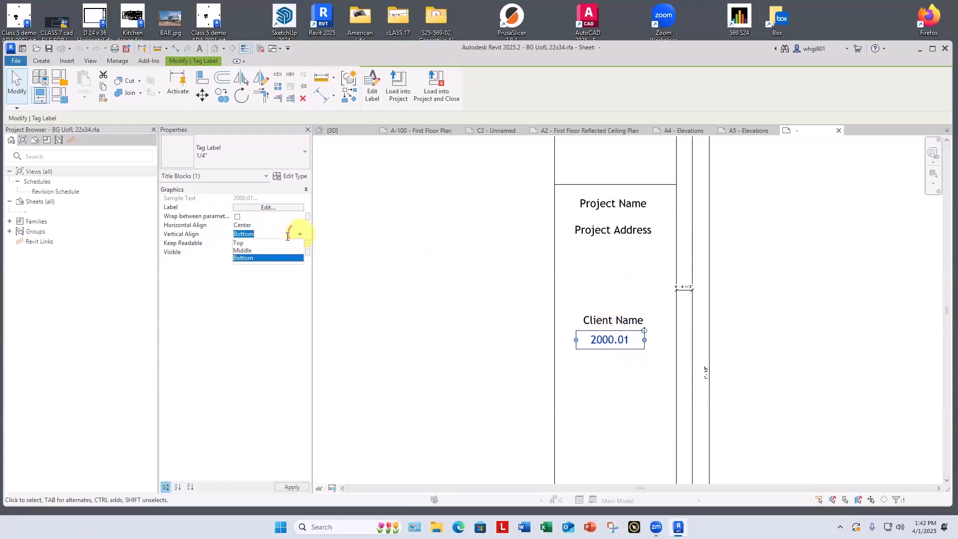
pyautogui.click(242, 243)
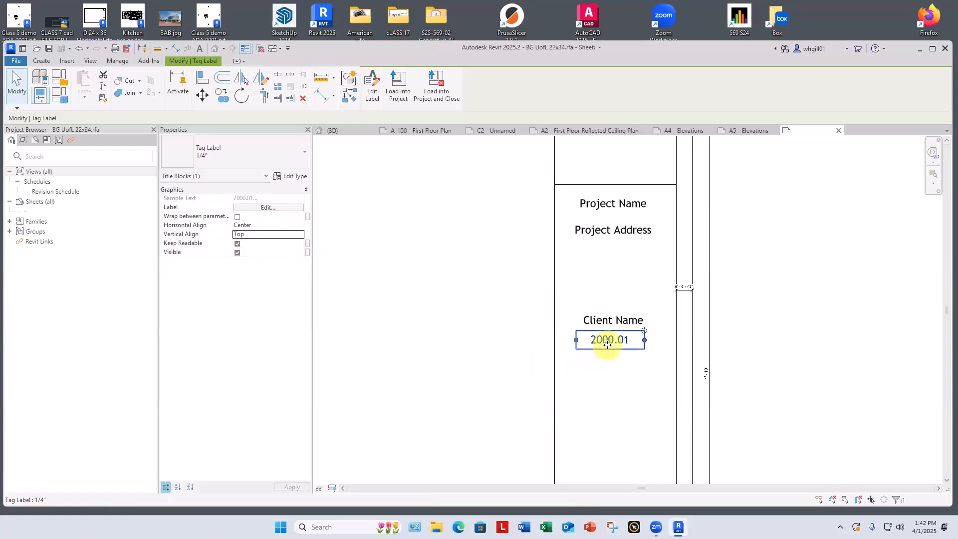
# Step: Widen the 2000.01 label's text box on both sides to span the full width of the title strip
pyautogui.moveTo(577, 340); pyautogui.dragTo(553, 341)
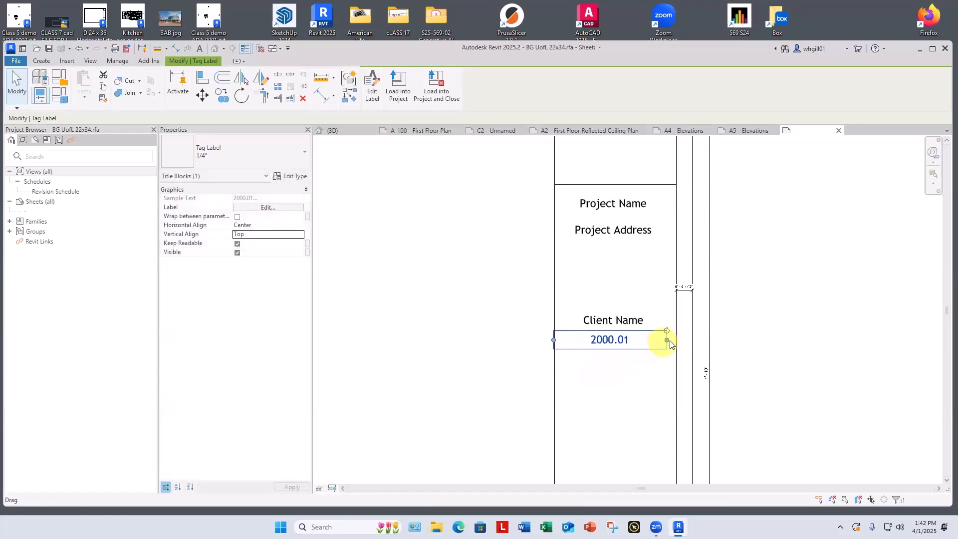
pyautogui.moveTo(667, 340); pyautogui.dragTo(681, 342)
pyautogui.scroll(1, 677, 341)
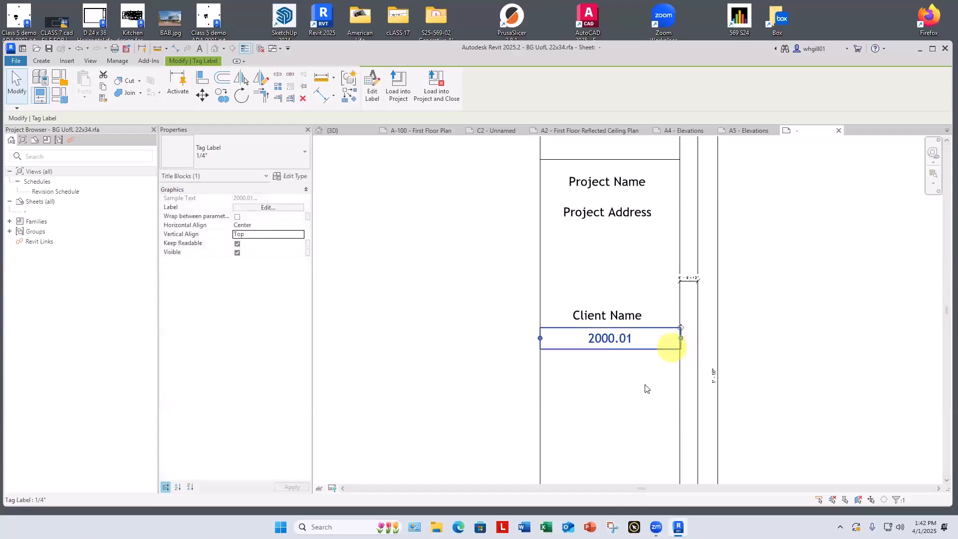
pyautogui.click(639, 388)
pyautogui.click(614, 312)
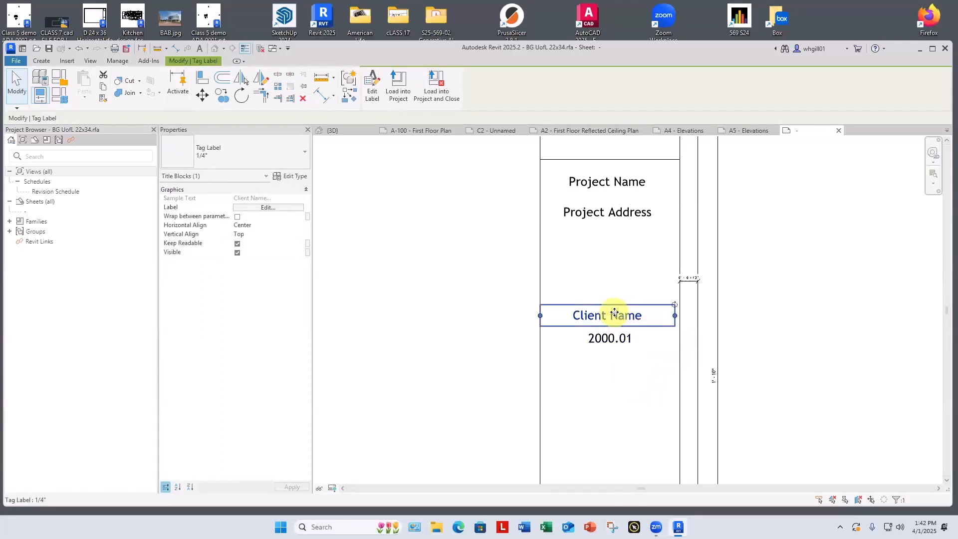
pyautogui.click(610, 267)
# Step: Save the widened-label title block and reload it into the project, closing the family and overwriting the existing version and parameter values
pyautogui.scroll(-3, 612, 268)
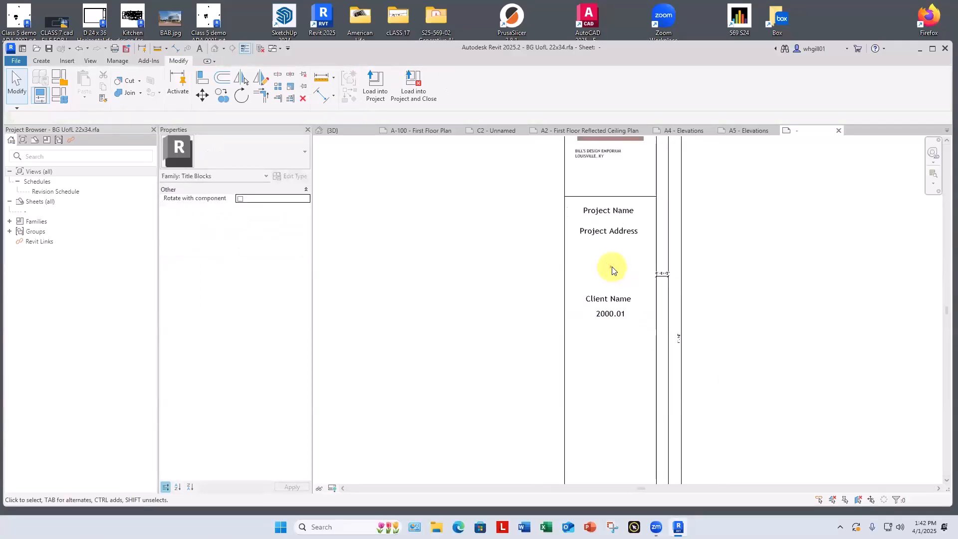
pyautogui.click(410, 87)
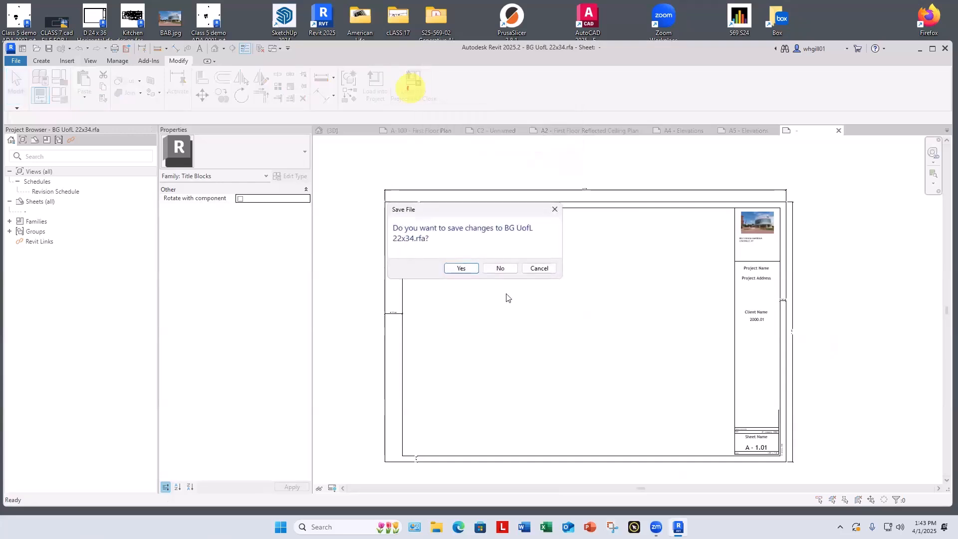
pyautogui.click(463, 269)
pyautogui.click(463, 270)
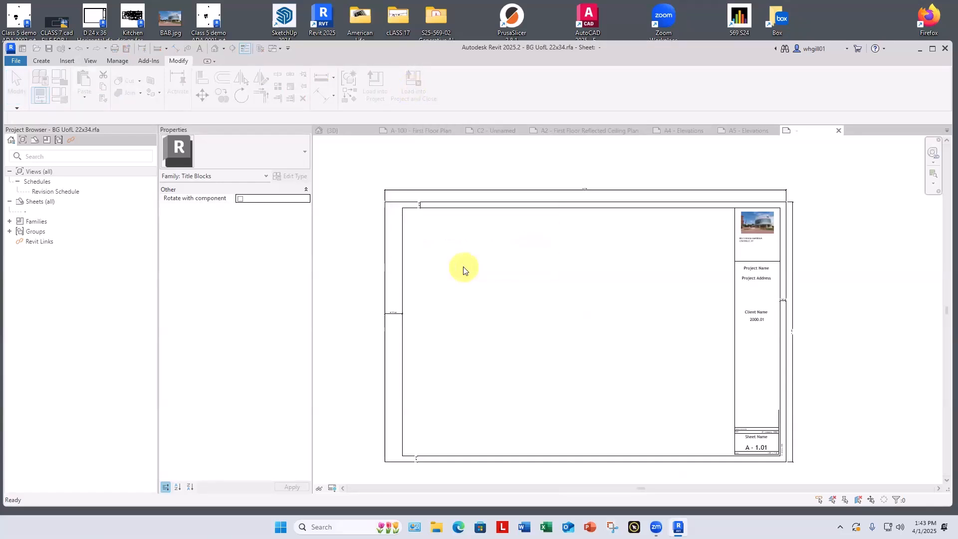
pyautogui.click(464, 265)
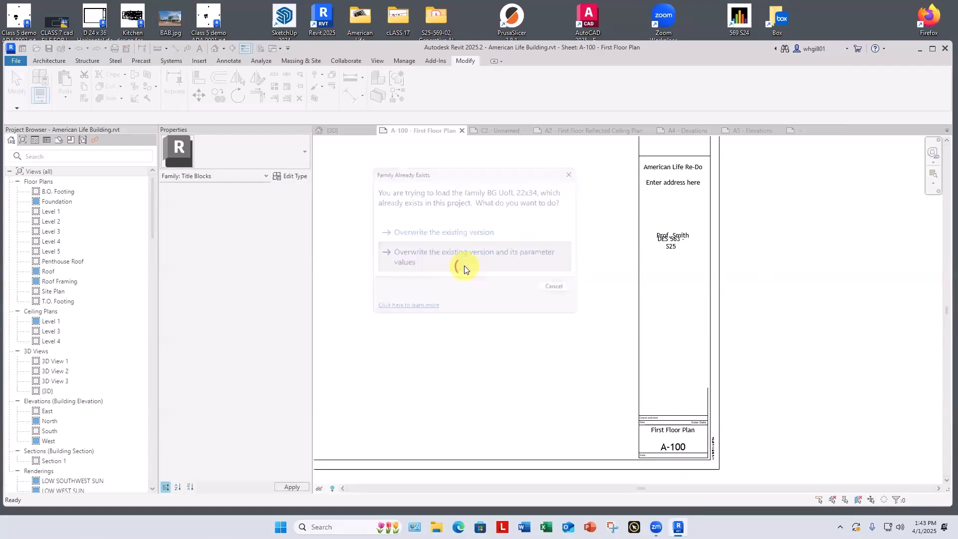
# Step: Replace the placeholder Project Address in the project information with the building's street number and street name
pyautogui.moveTo(734, 241); pyautogui.dragTo(823, 305, button='middle')
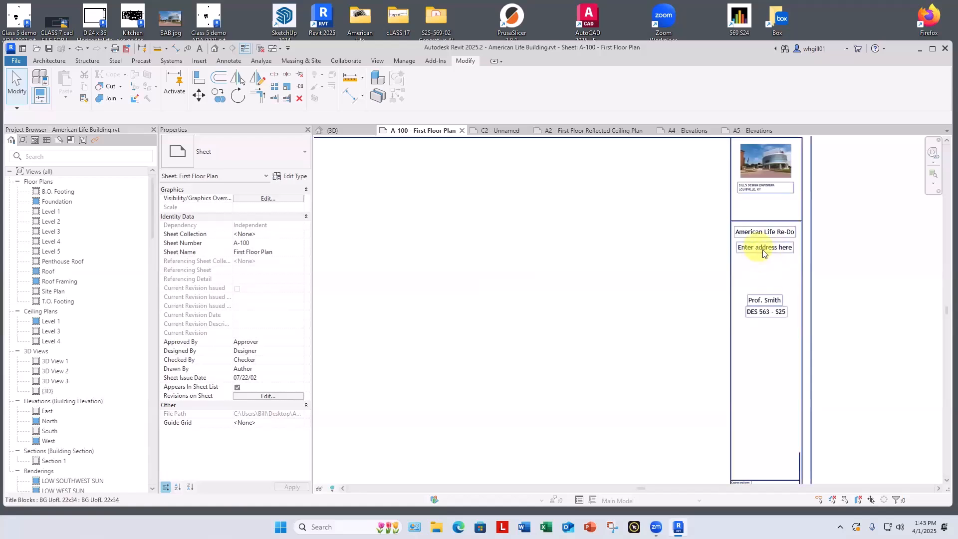
pyautogui.scroll(-2, 755, 280)
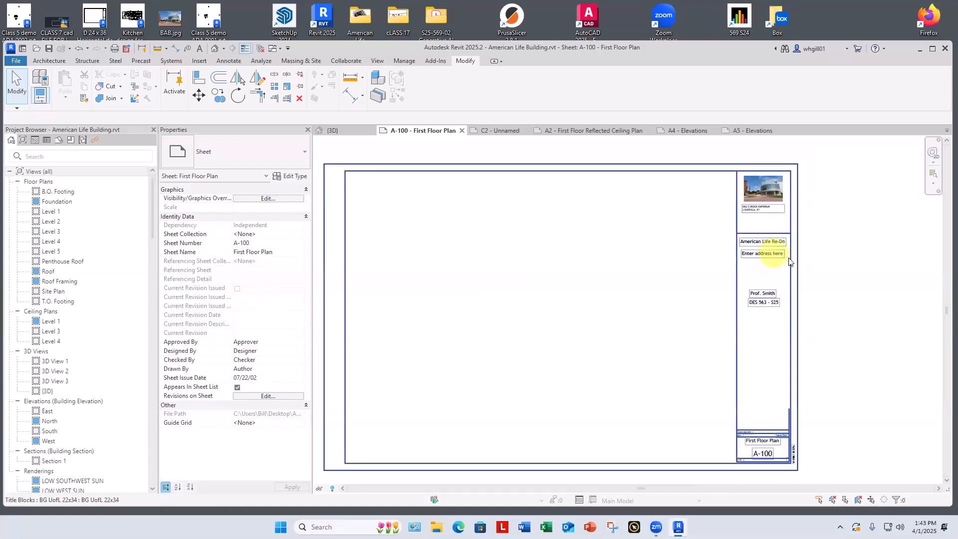
pyautogui.click(403, 61)
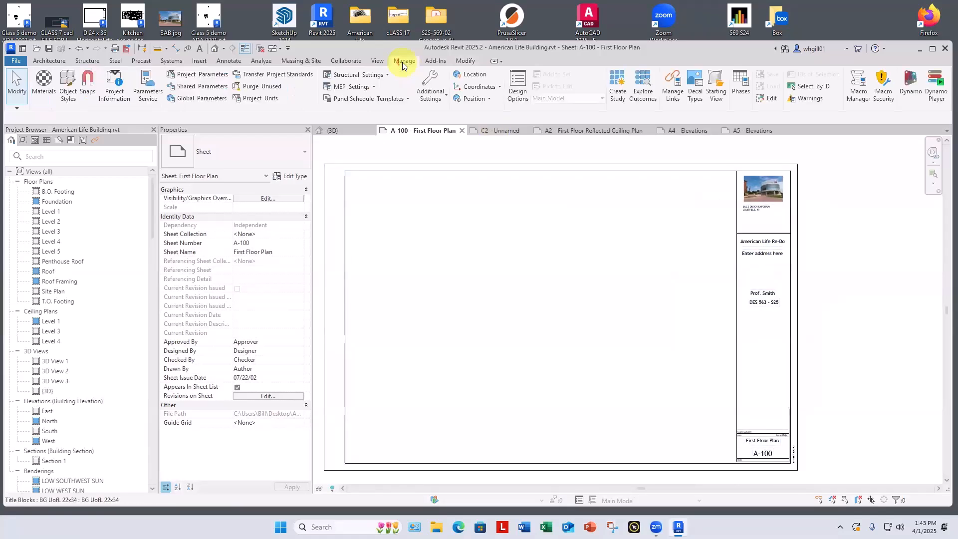
pyautogui.click(107, 95)
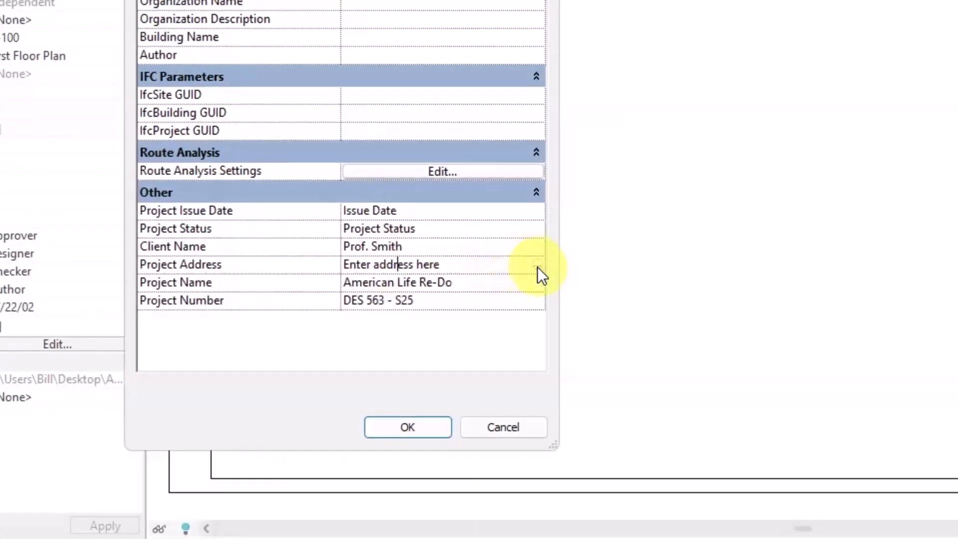
pyautogui.click(539, 266)
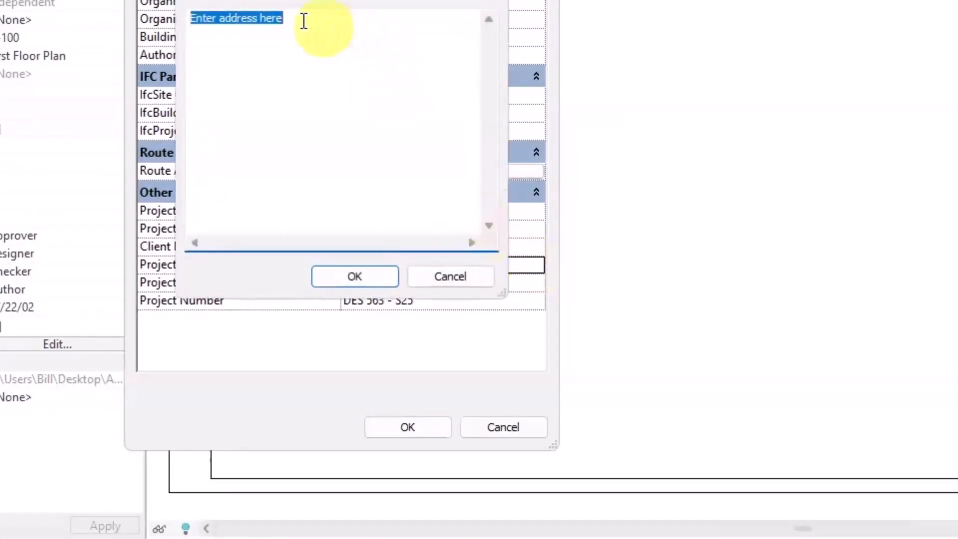
pyautogui.moveTo(285, 18); pyautogui.dragTo(189, 19)
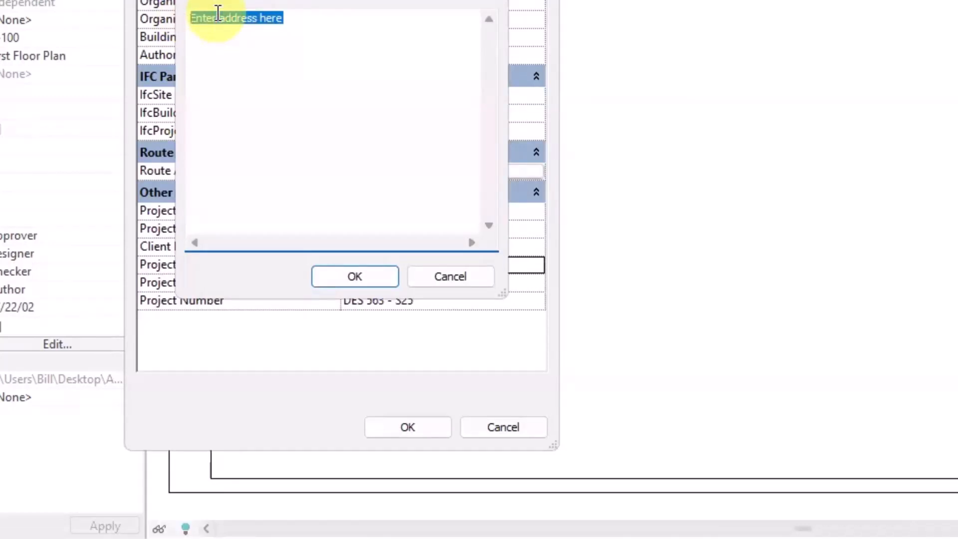
pyautogui.write('143')
pyautogui.press('BackSpace')
pyautogui.press('BackSpace')
pyautogui.press('BackSpace')
pyautogui.press('BackSpace')
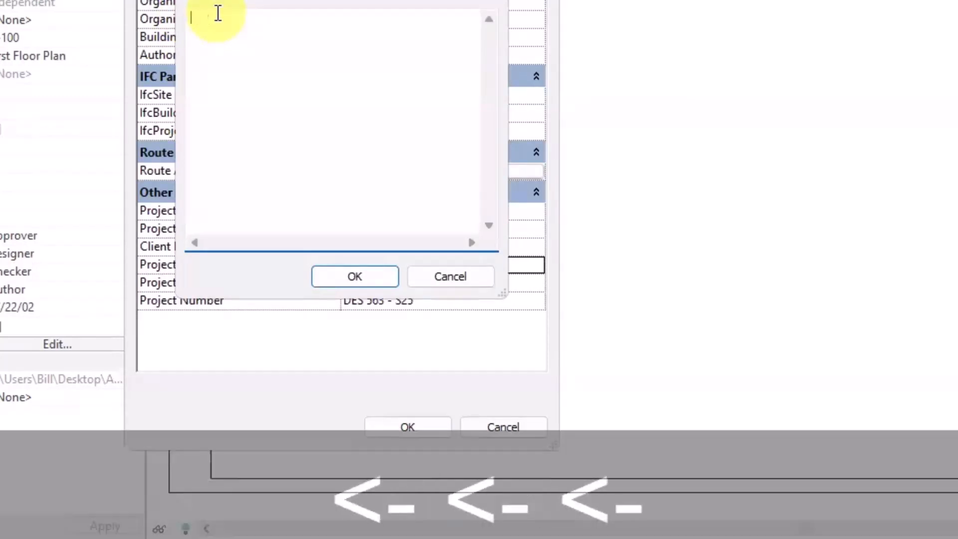
pyautogui.write('415 ')
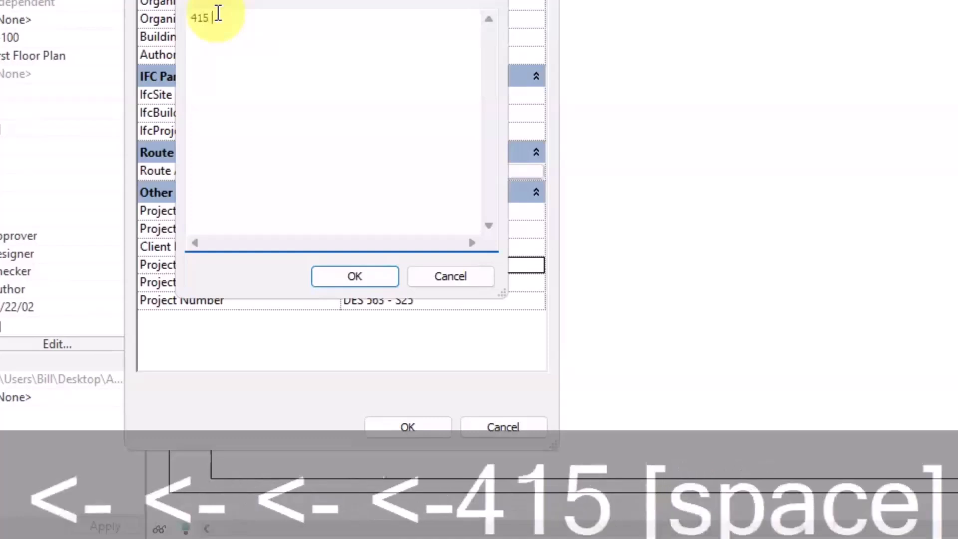
pyautogui.write('West Main ')
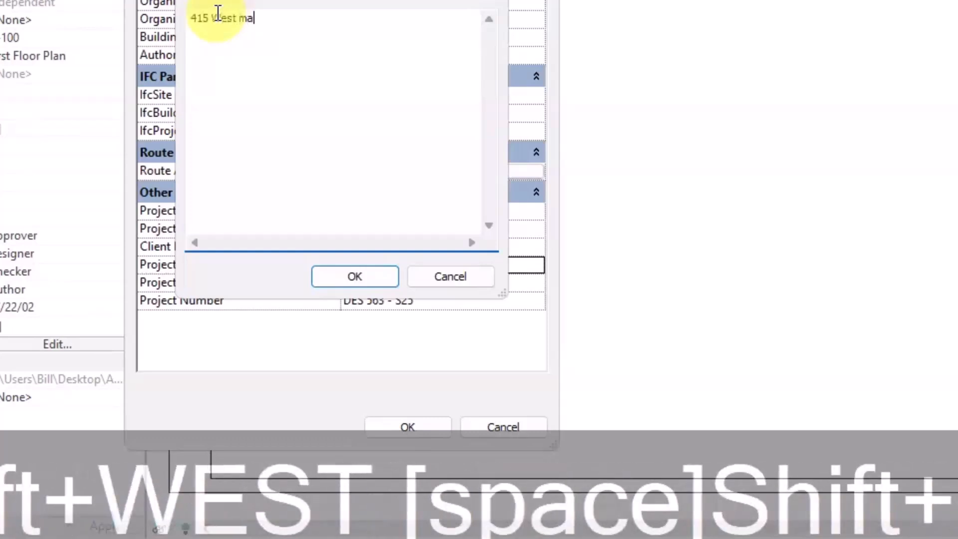
pyautogui.write('Street')
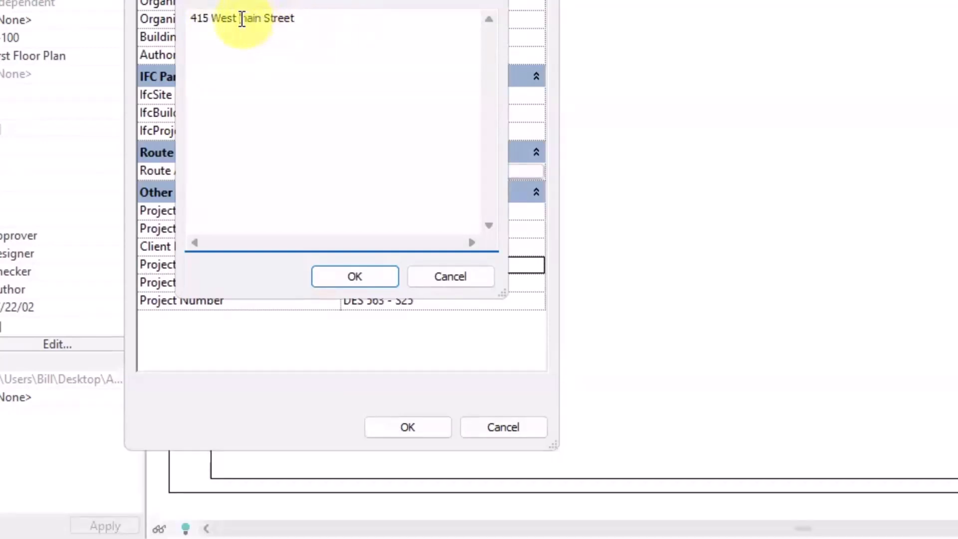
# Step: Capitalize the first letter of the street name in the project address
pyautogui.click(242, 19)
pyautogui.write('M')
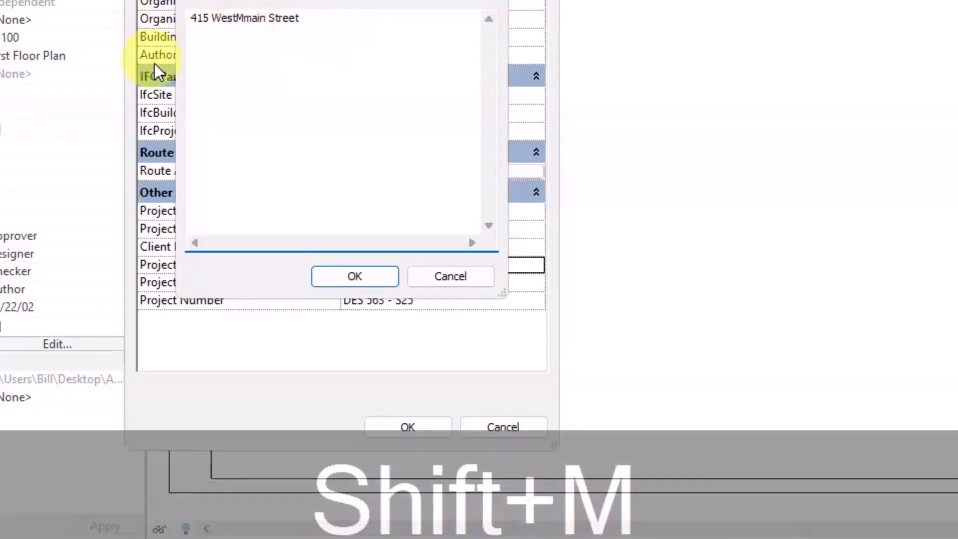
pyautogui.press('BackSpace')
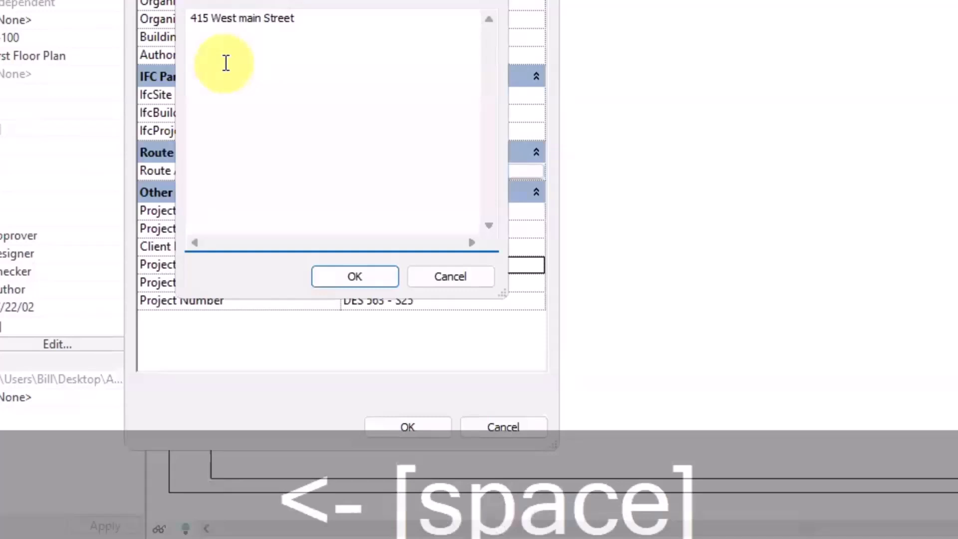
pyautogui.write('M')
pyautogui.press('Delete')
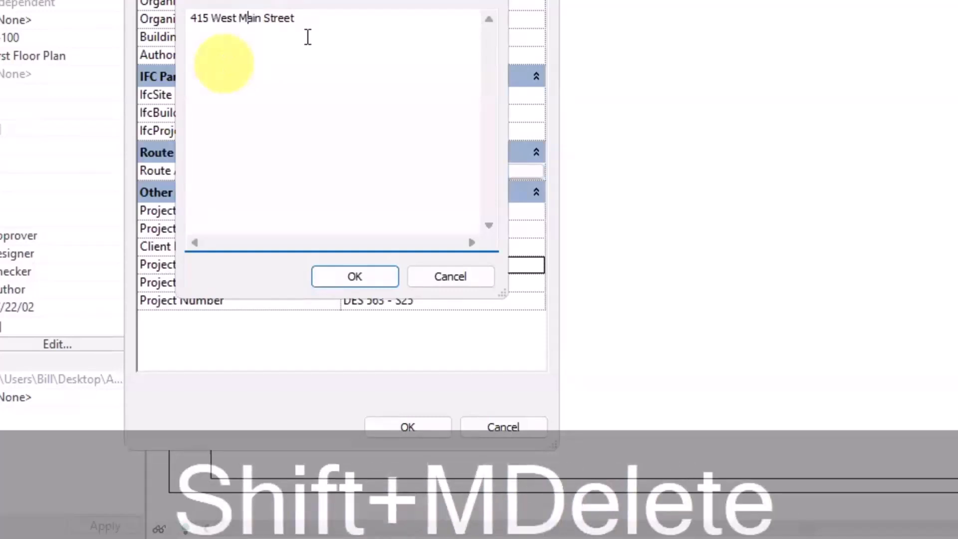
# Step: Add the city and state as a second line of the project address and accept the project information
pyautogui.click(306, 20)
pyautogui.press('Return')
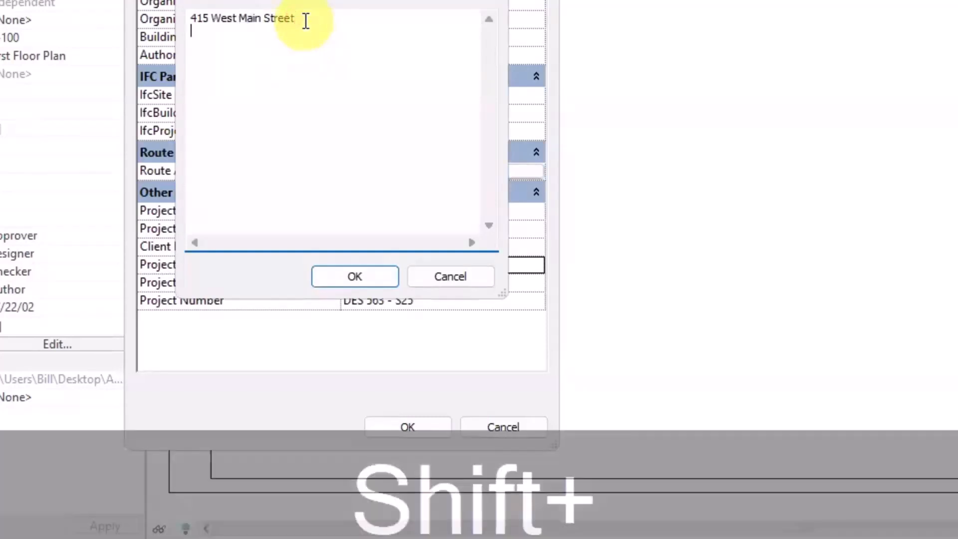
pyautogui.write('Louisville,K')
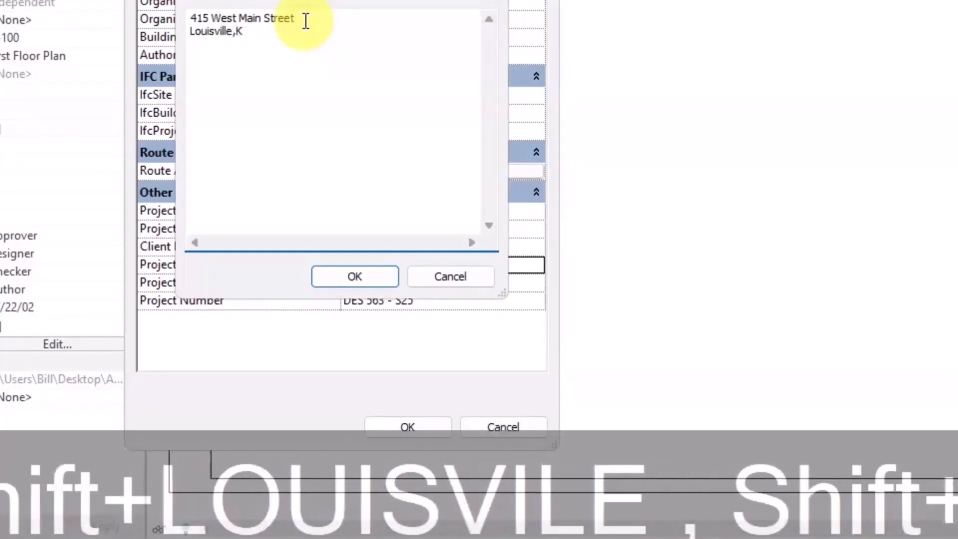
pyautogui.press('BackSpace')
pyautogui.write('KY')
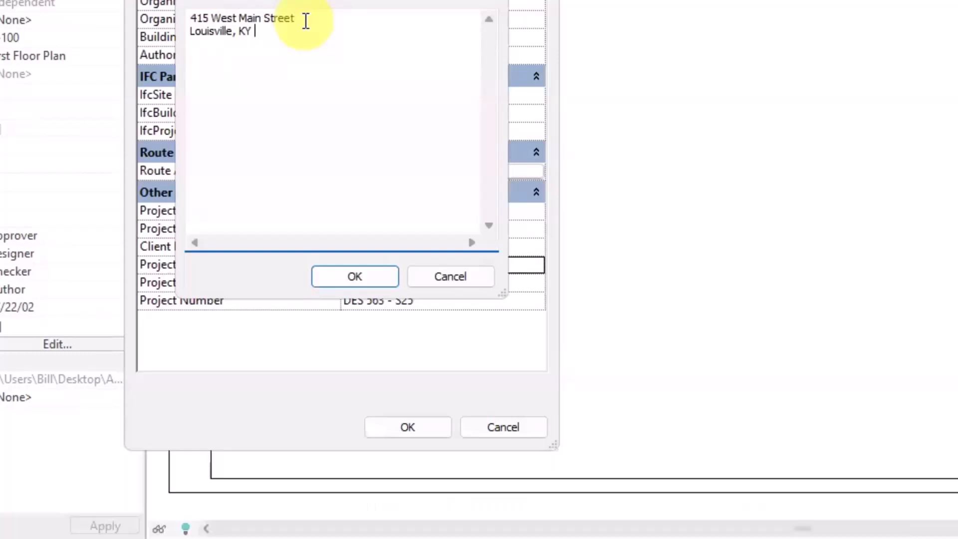
pyautogui.click(372, 273)
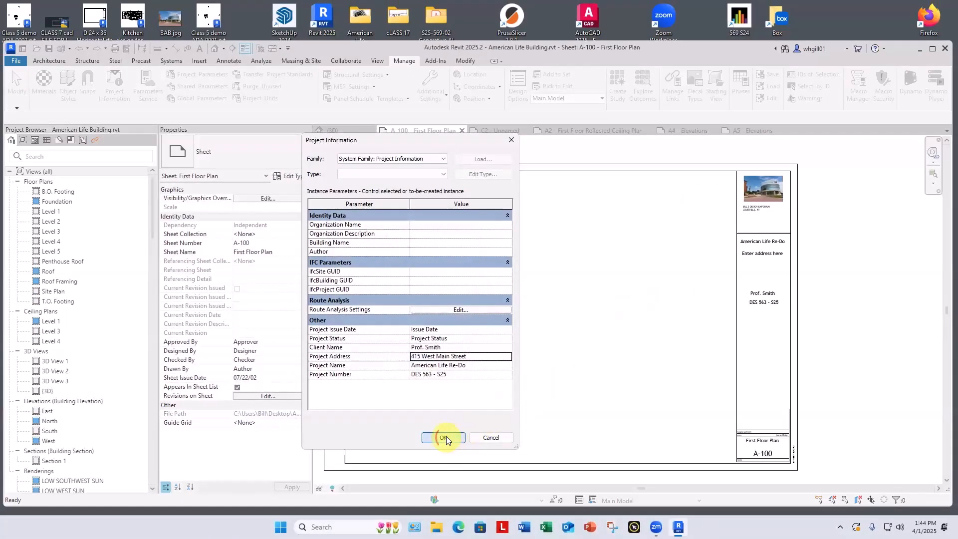
pyautogui.click(431, 431)
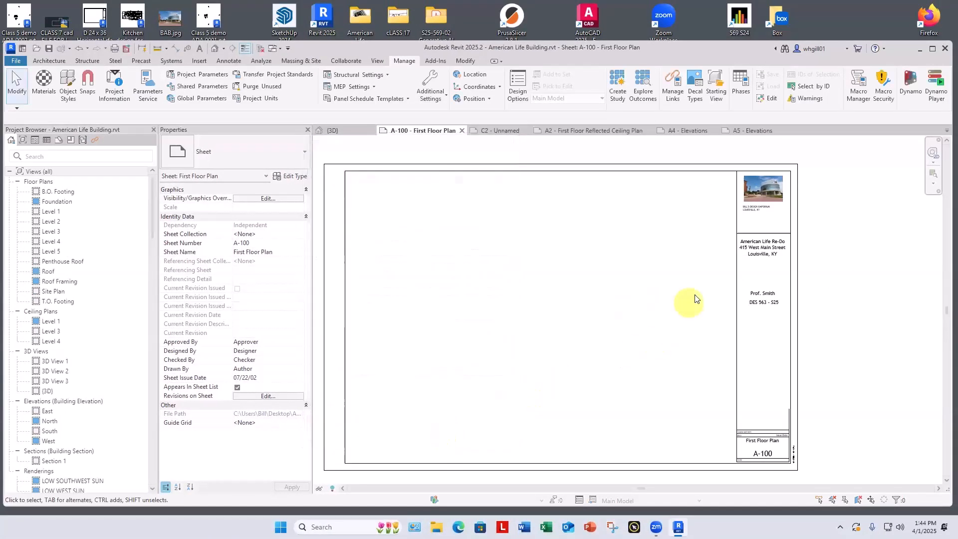
# Step: Open sheet A-100's title block family for editing and set the Project Name label's vertical alignment to Top
pyautogui.scroll(5, 775, 250)
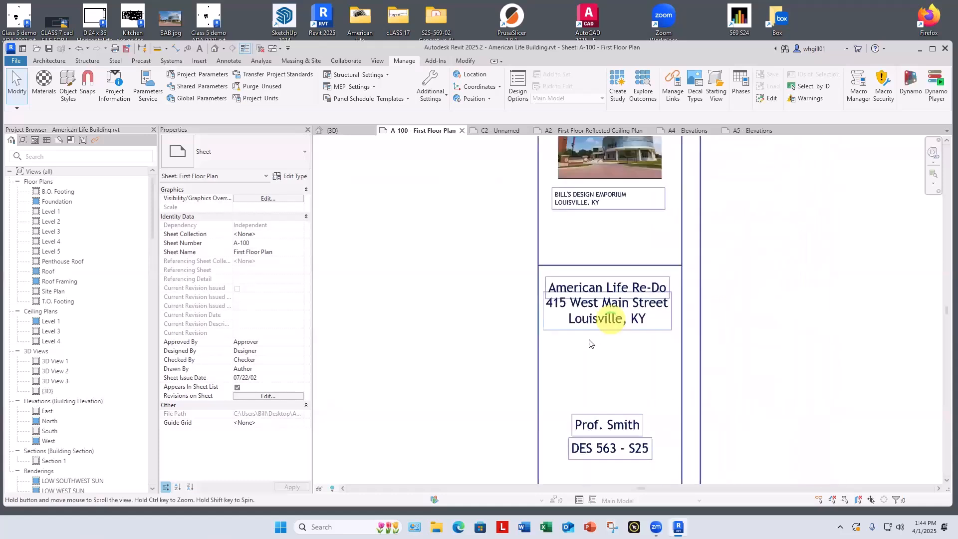
pyautogui.click(585, 304)
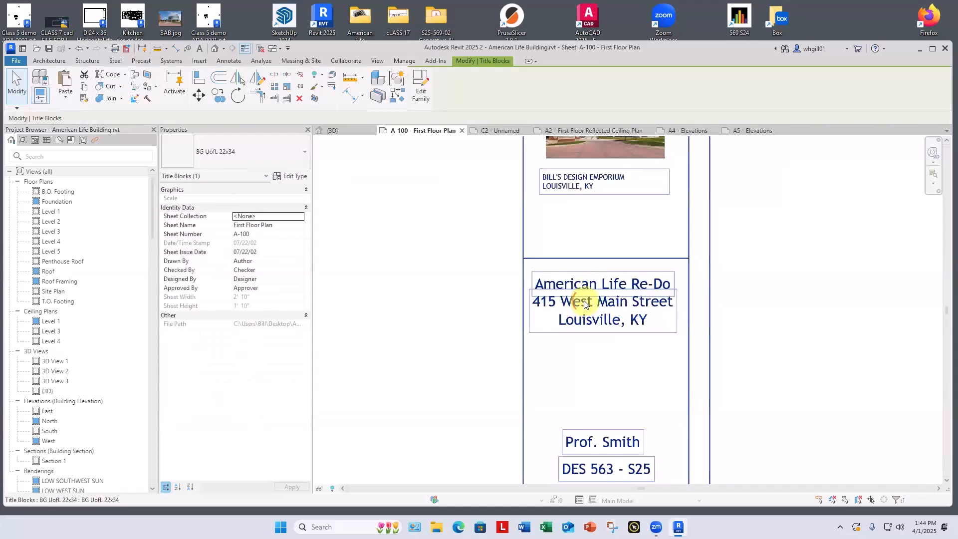
pyautogui.click(421, 95)
pyautogui.scroll(5, 799, 240)
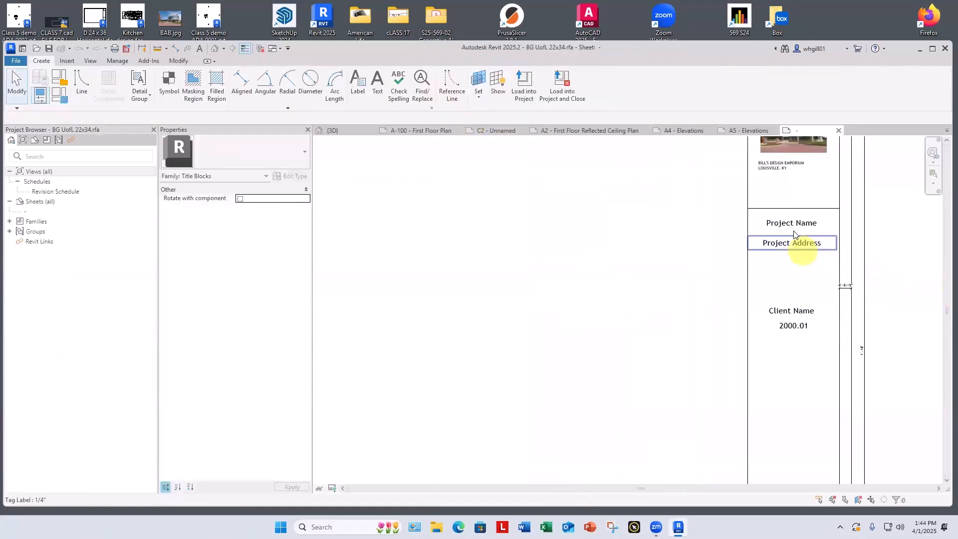
pyautogui.scroll(2, 794, 235)
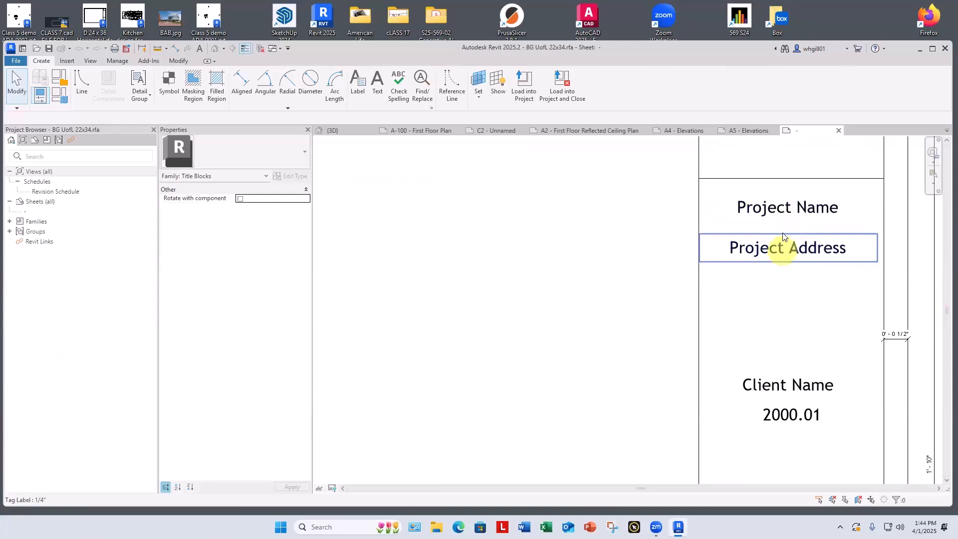
pyautogui.click(779, 212)
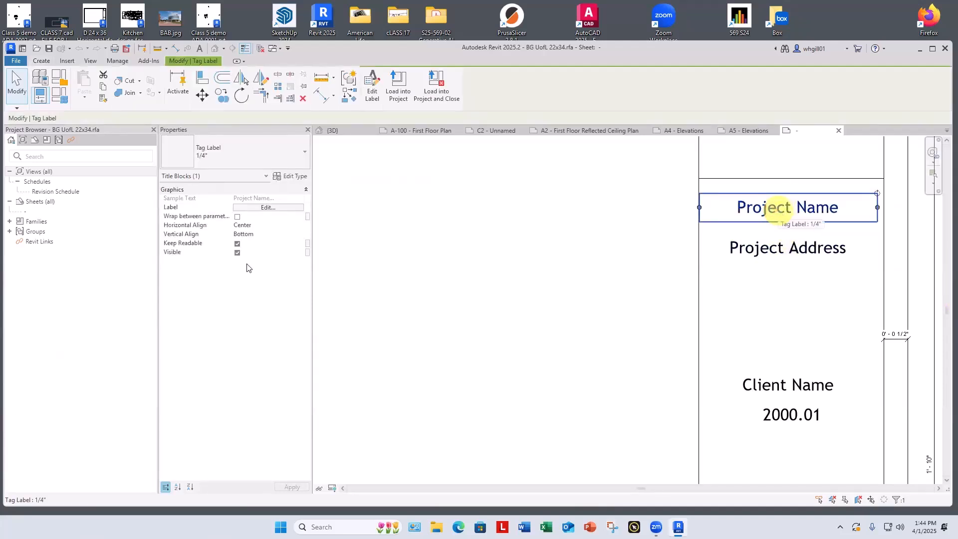
pyautogui.click(270, 234)
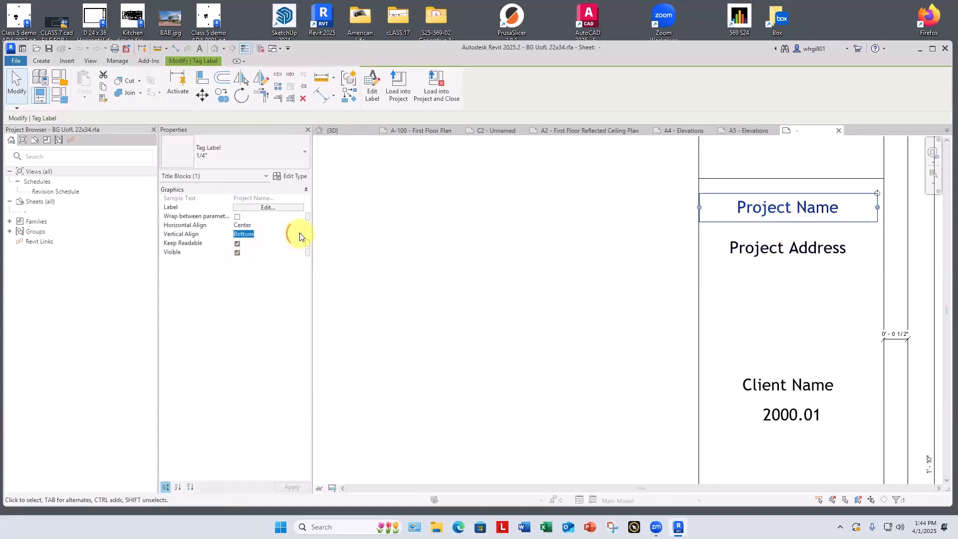
pyautogui.click(300, 234)
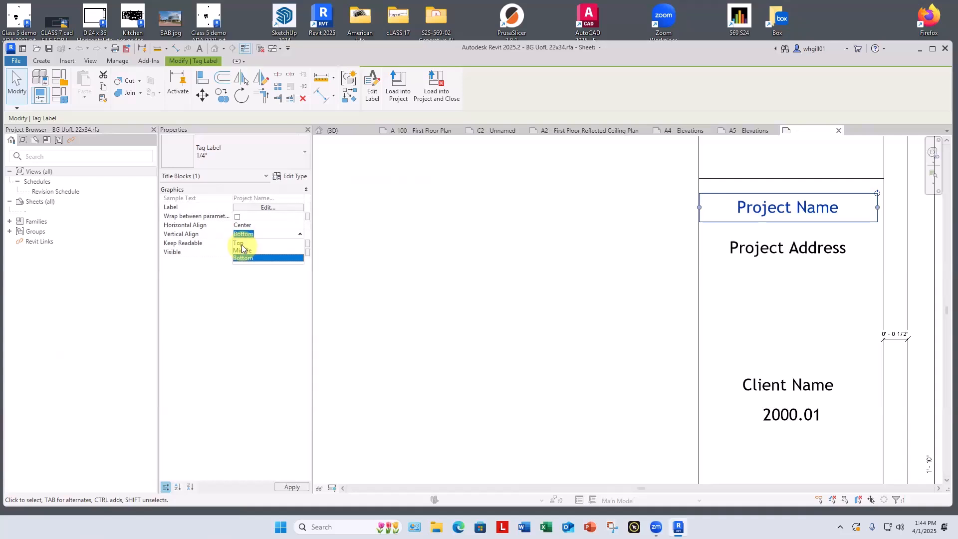
pyautogui.click(242, 244)
# Step: Set the Project Address label's vertical alignment to Top as well
pyautogui.click(721, 249)
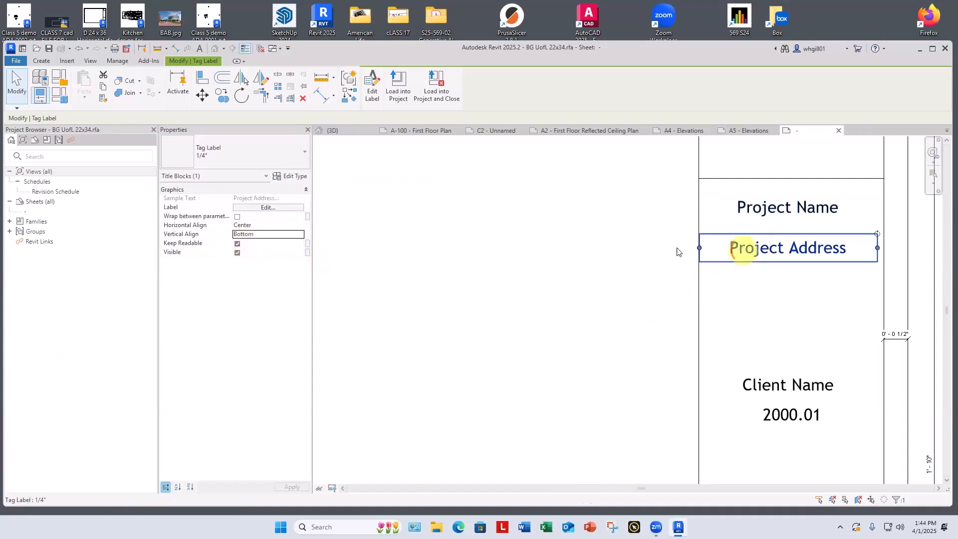
pyautogui.click(289, 234)
pyautogui.click(299, 234)
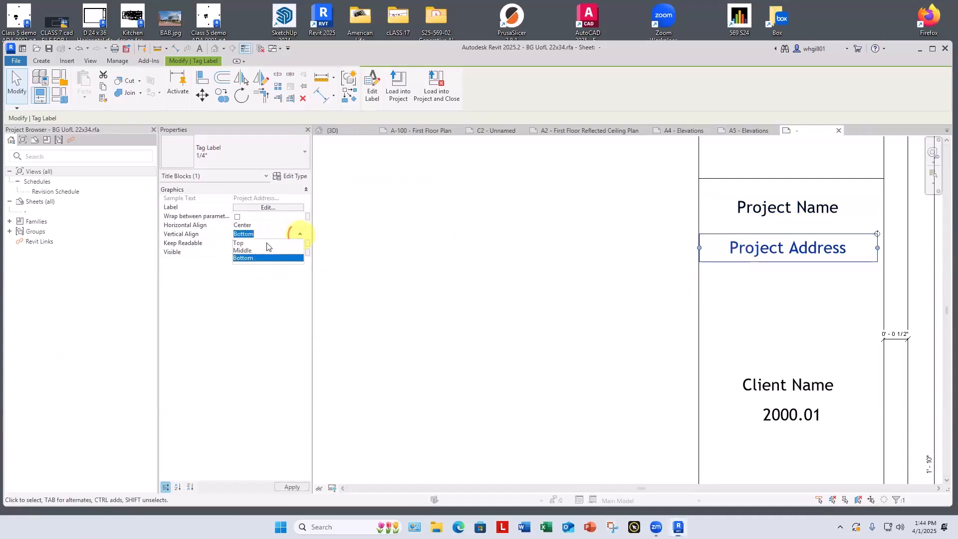
pyautogui.click(241, 242)
pyautogui.click(609, 312)
# Step: Nudge the Project Address label slightly down, away from the Project Name label
pyautogui.scroll(-2, 608, 312)
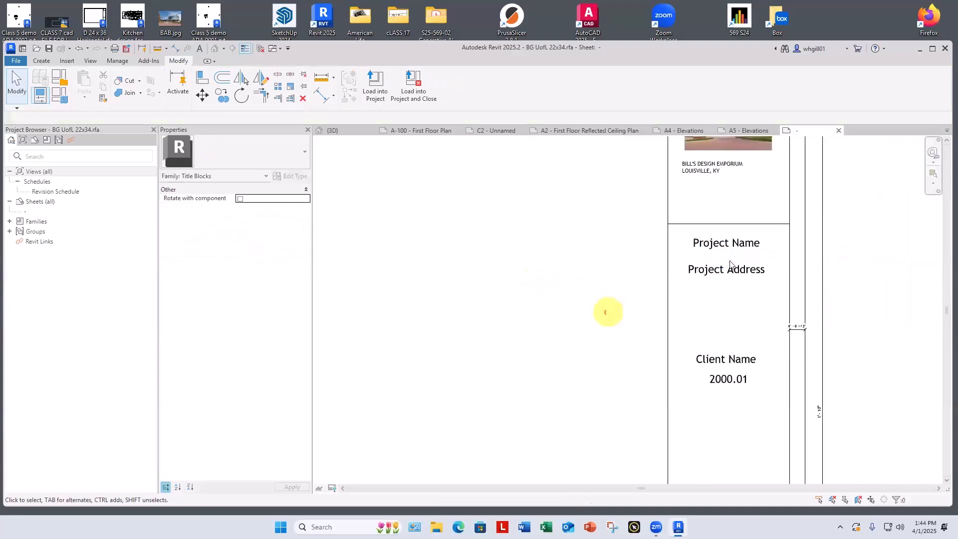
pyautogui.scroll(-1, 609, 312)
pyautogui.click(704, 279)
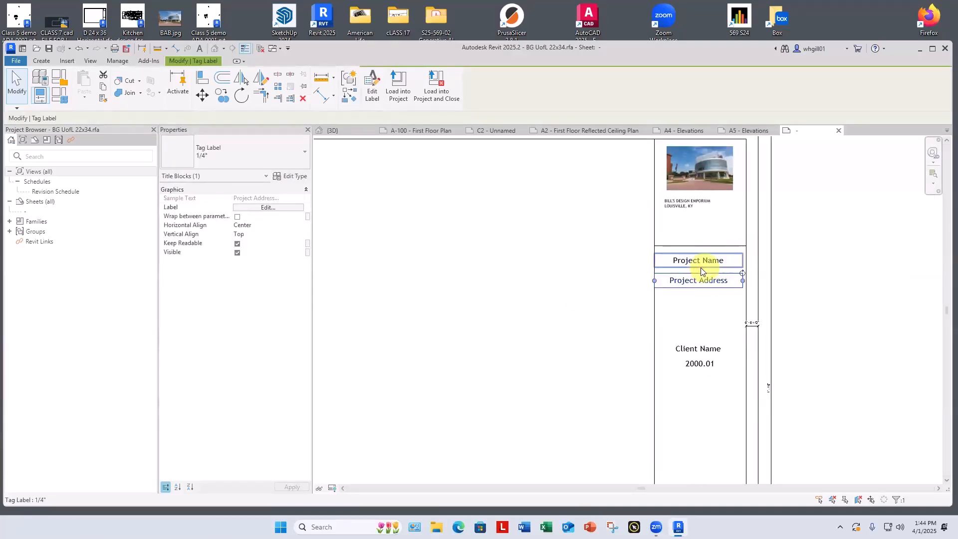
pyautogui.press('Down')
pyautogui.press('Down')
pyautogui.click(832, 310)
pyautogui.scroll(-2, 832, 311)
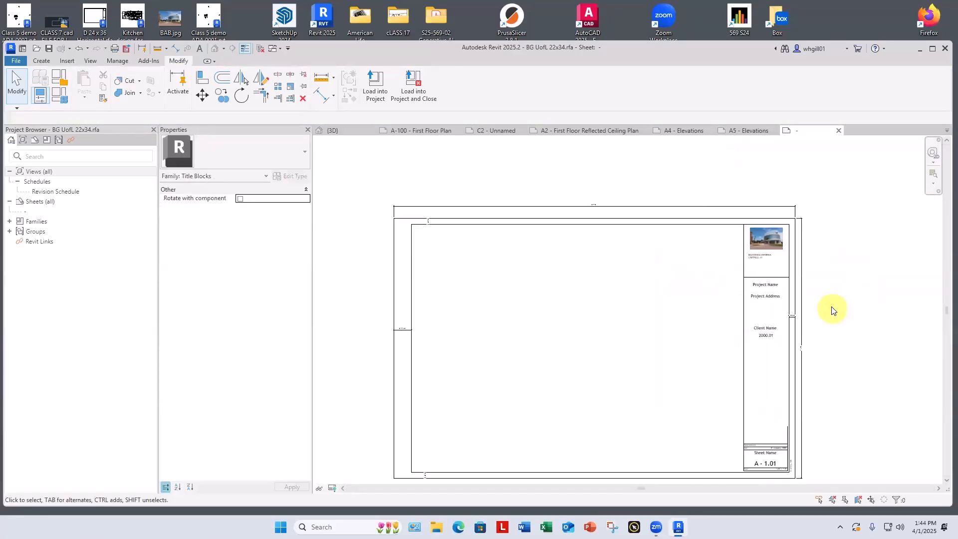
pyautogui.moveTo(818, 295); pyautogui.dragTo(848, 293, button='middle')
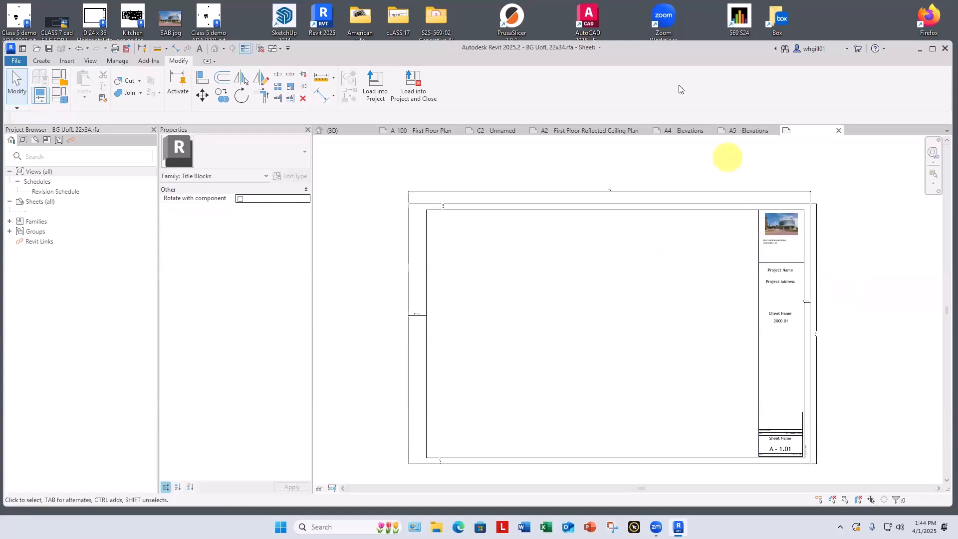
# Step: Save over BG UofL 22x34.rfa and load it into the project, closing the family and overwriting the existing version and its parameter values
pyautogui.click(405, 80)
pyautogui.click(463, 267)
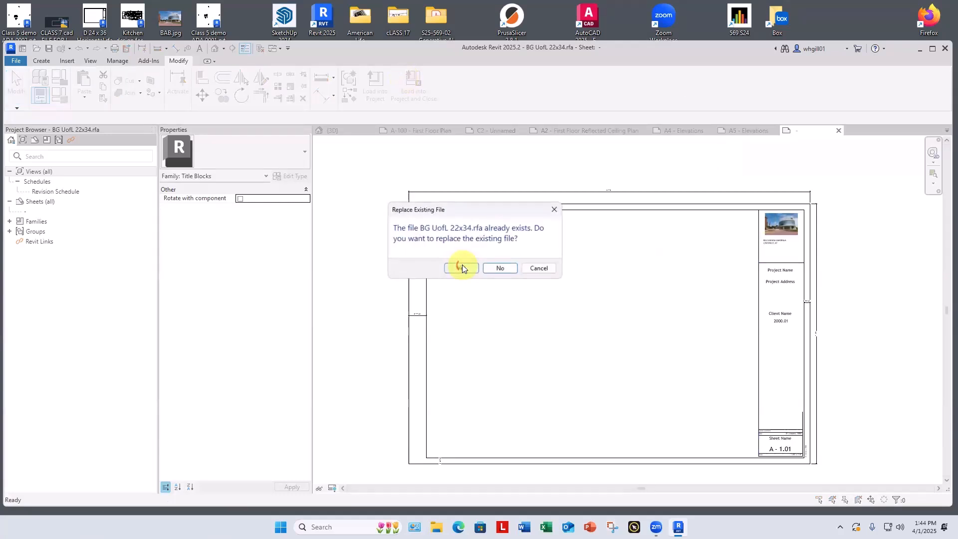
pyautogui.click(462, 266)
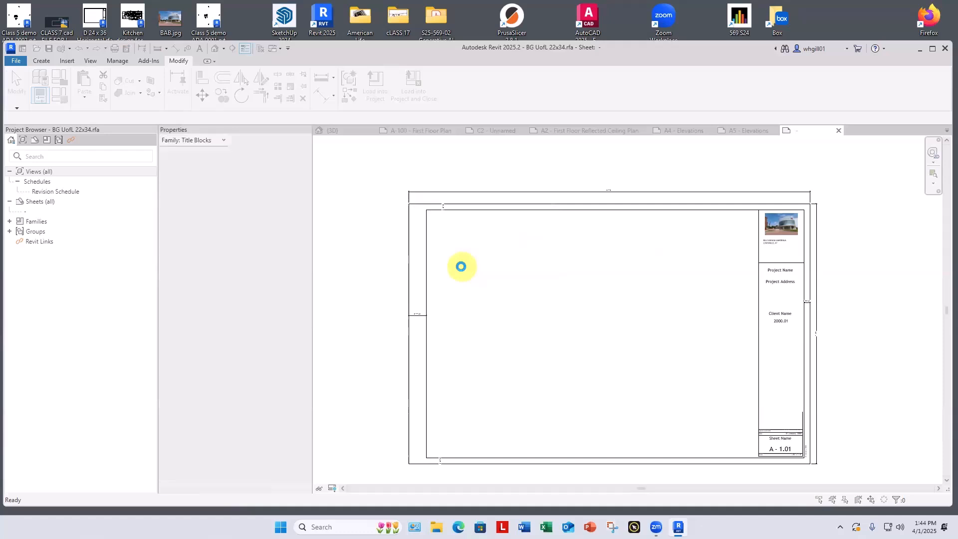
pyautogui.click(458, 260)
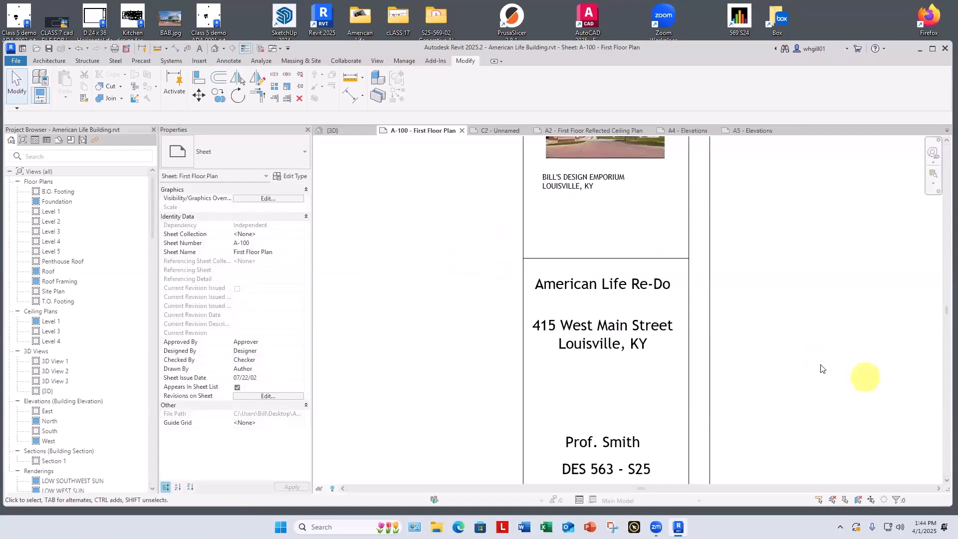
pyautogui.scroll(-4, 818, 364)
pyautogui.moveTo(804, 317); pyautogui.dragTo(896, 292, button='middle')
pyautogui.scroll(-2, 849, 299)
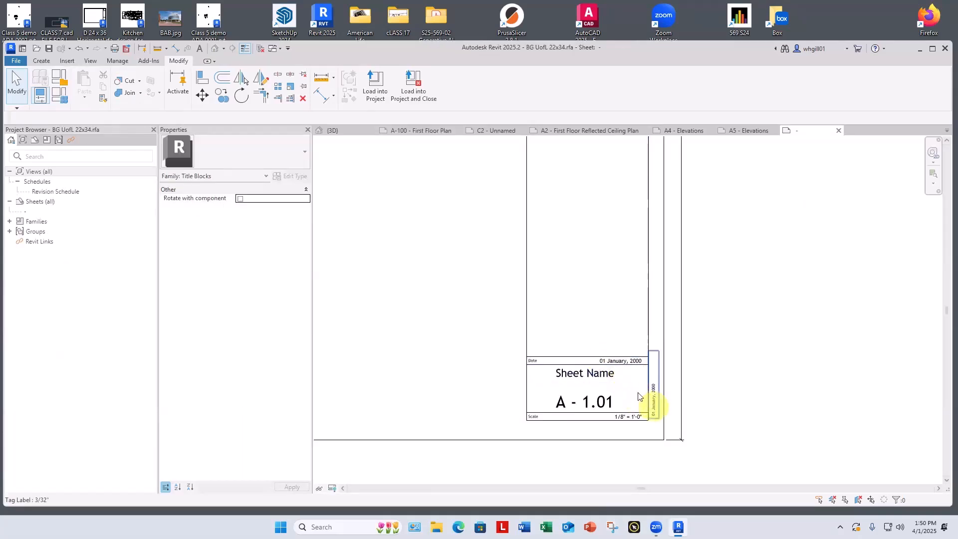
# Step: In the project information, set the Project Issue Date to April 31, 2025, and check it in sheet A-100's title block
pyautogui.scroll(2, 614, 360)
pyautogui.scroll(1, 618, 364)
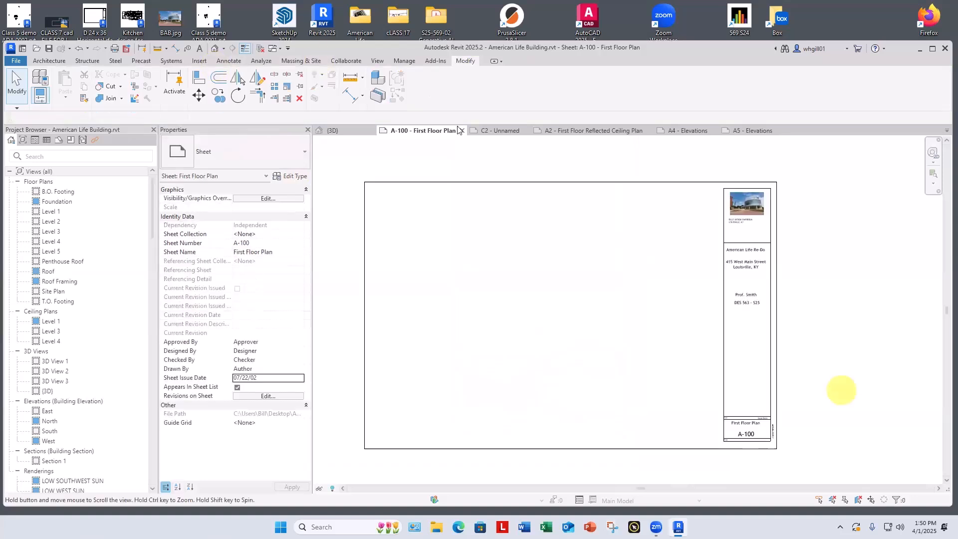
pyautogui.click(404, 61)
pyautogui.click(114, 89)
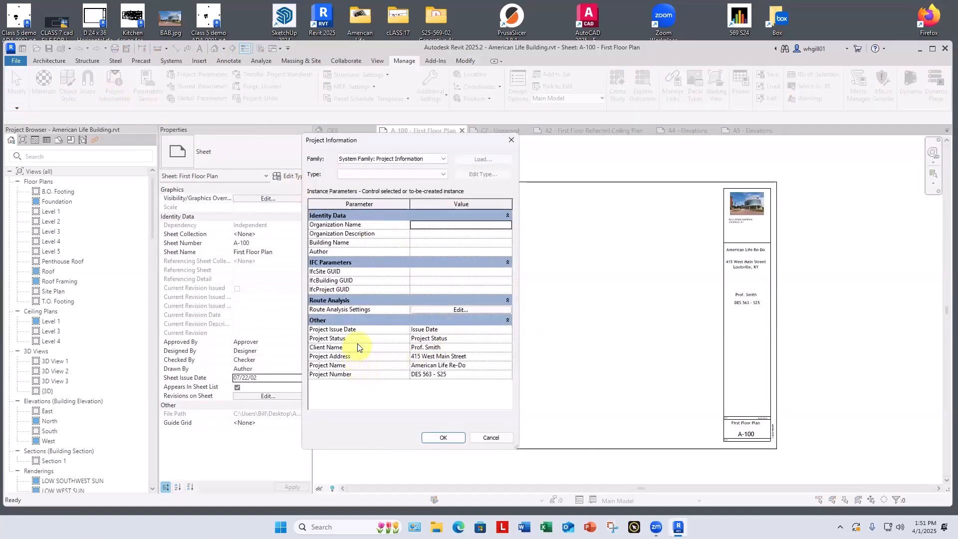
pyautogui.click(431, 329)
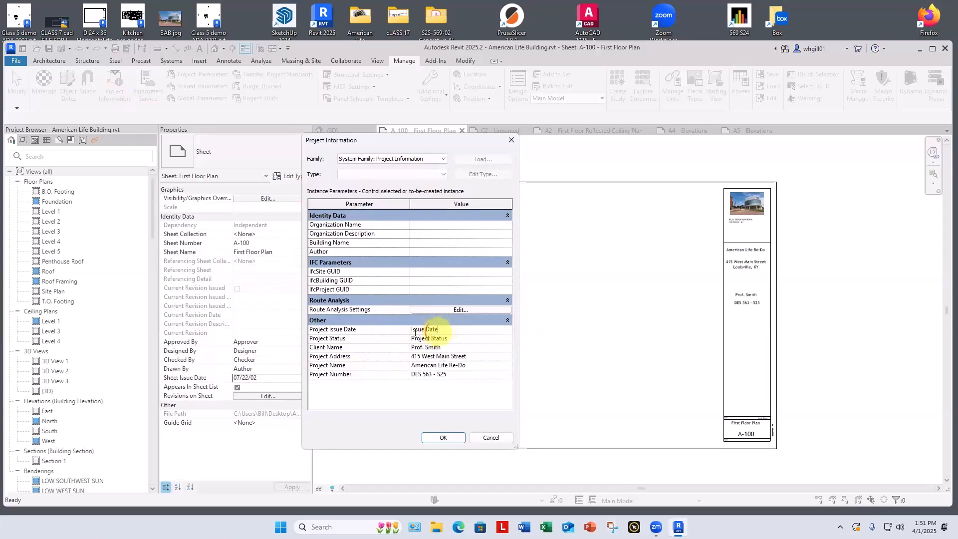
pyautogui.moveTo(442, 330); pyautogui.dragTo(407, 331)
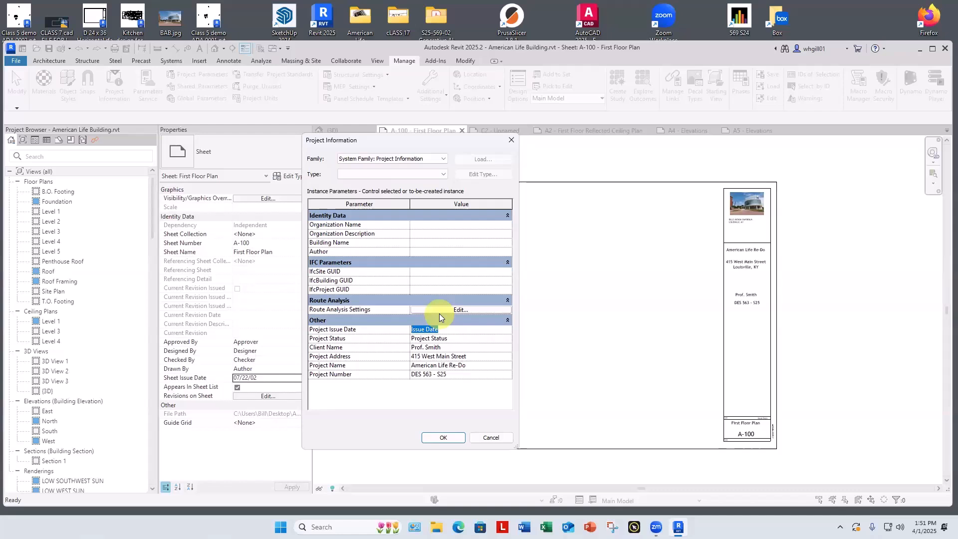
pyautogui.write('May')
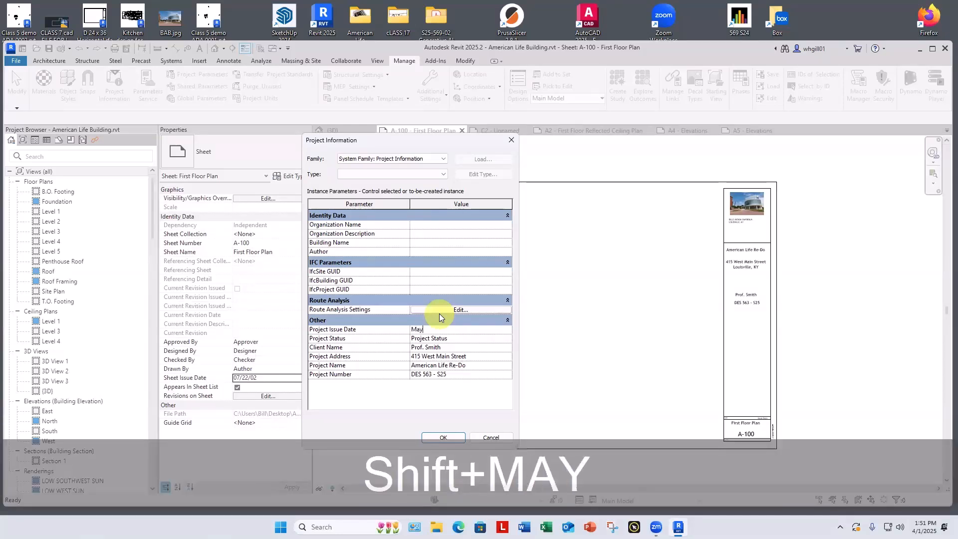
pyautogui.press('BackSpace')
pyautogui.press('BackSpace')
pyautogui.press('BackSpace')
pyautogui.press('BackSpace')
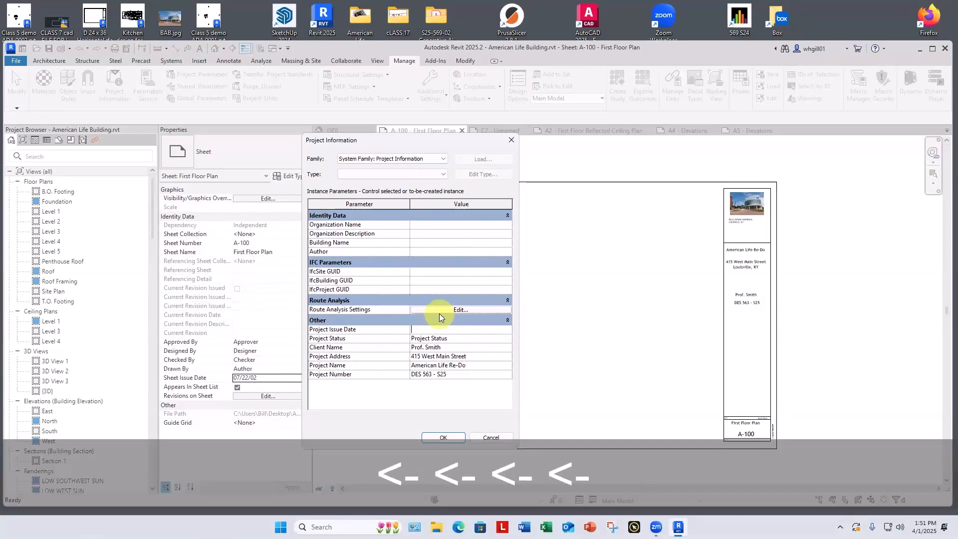
pyautogui.write('April')
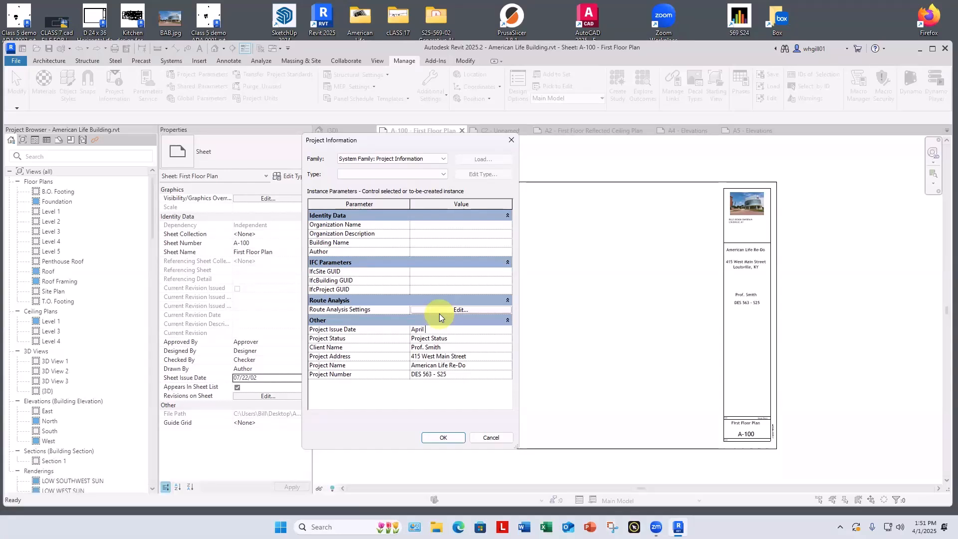
pyautogui.write(' 31')
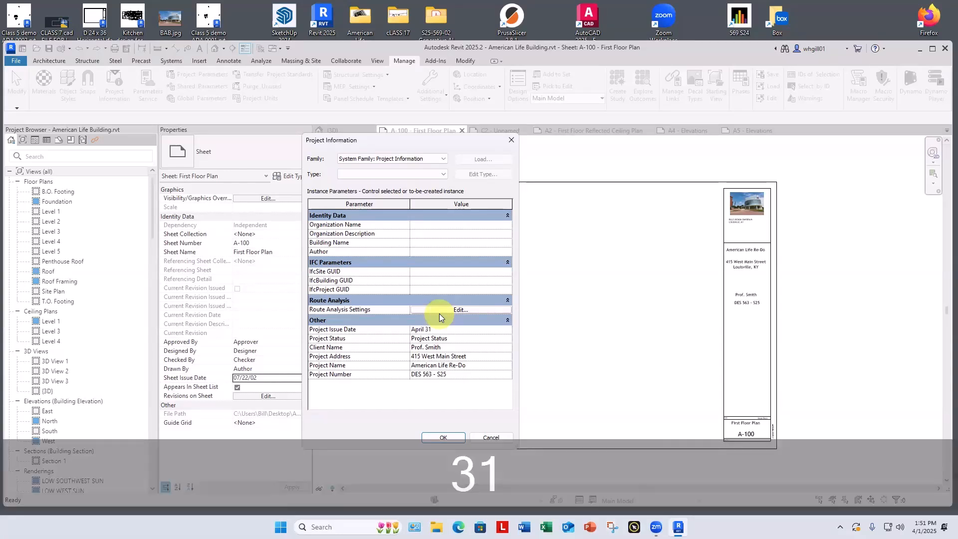
pyautogui.write(', 2025')
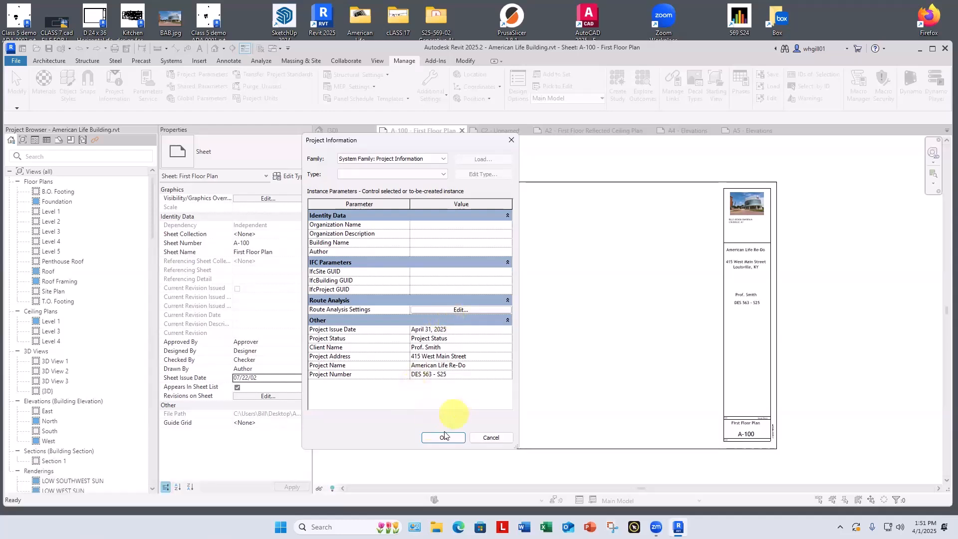
pyautogui.click(443, 438)
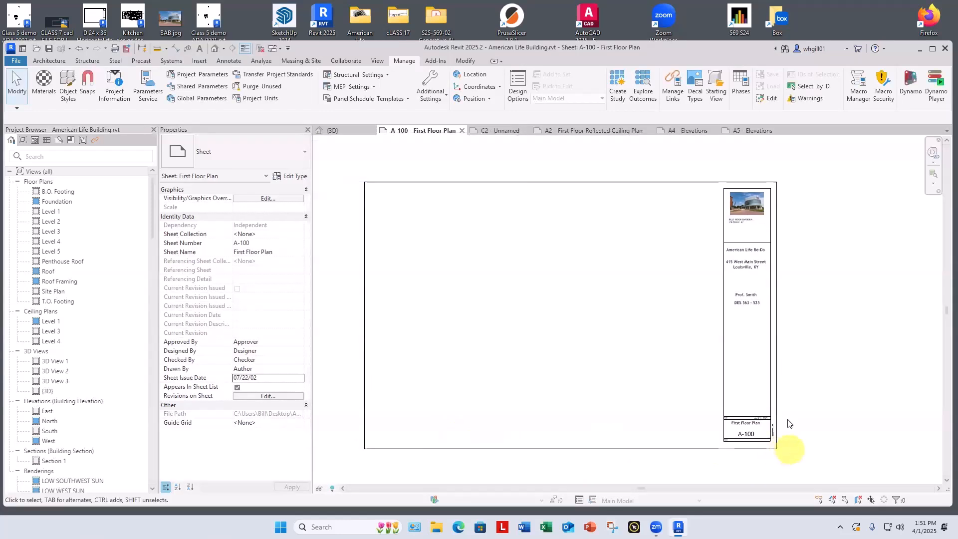
pyautogui.scroll(5, 788, 435)
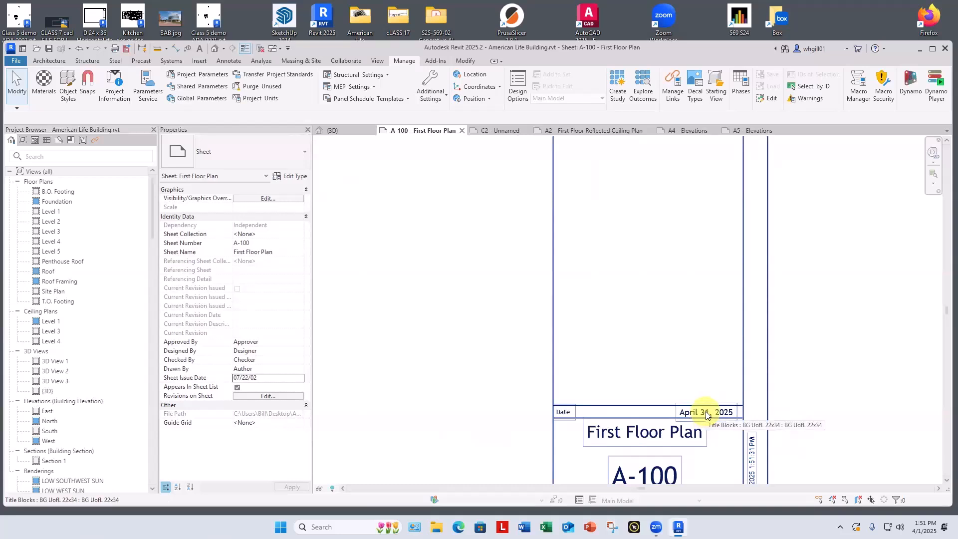
pyautogui.scroll(-4, 707, 414)
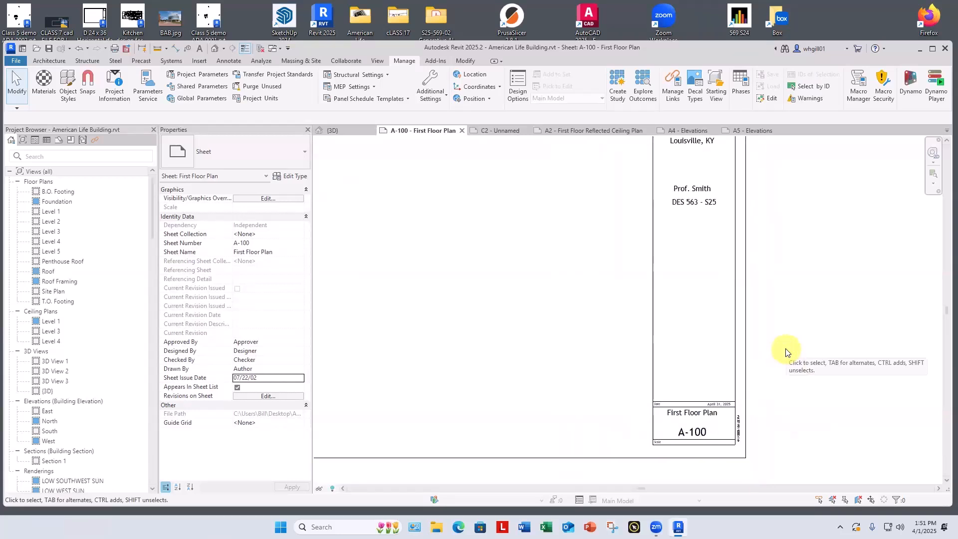
pyautogui.scroll(-3, 809, 360)
pyautogui.moveTo(827, 374); pyautogui.dragTo(890, 378, button='middle')
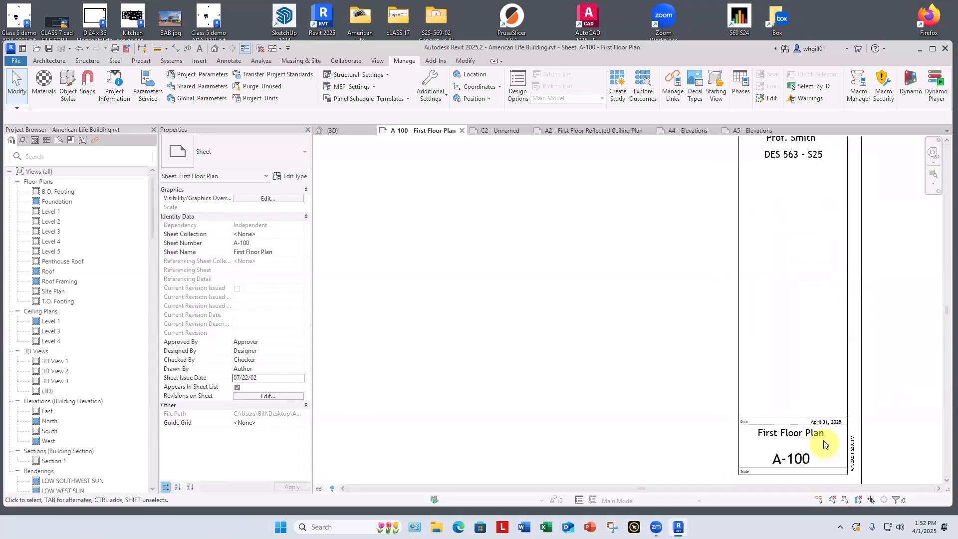
# Step: Append "revide by" and a person's first name to sheet A-100's Sheet Name, and check how it fits in the title block
pyautogui.scroll(-5, 843, 425)
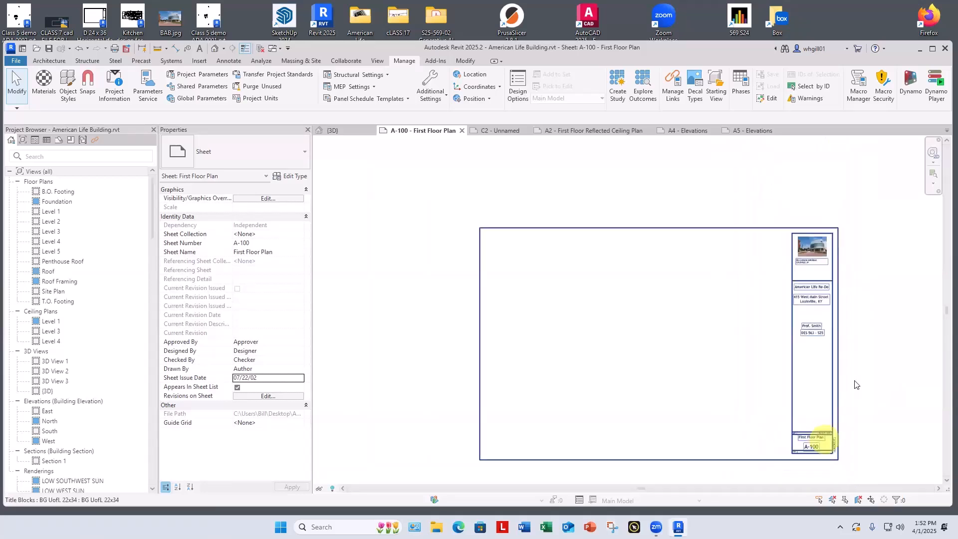
pyautogui.click(832, 399)
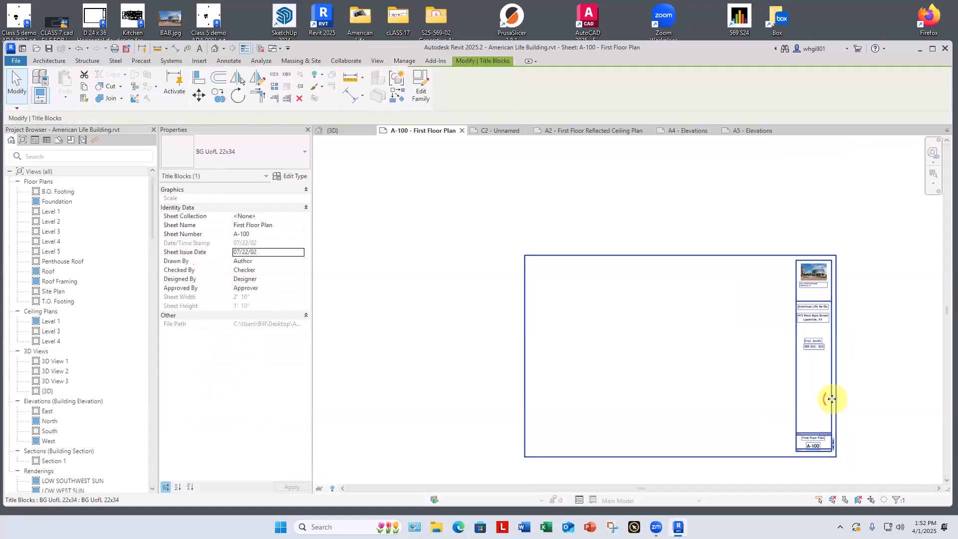
pyautogui.click(282, 225)
pyautogui.click(283, 222)
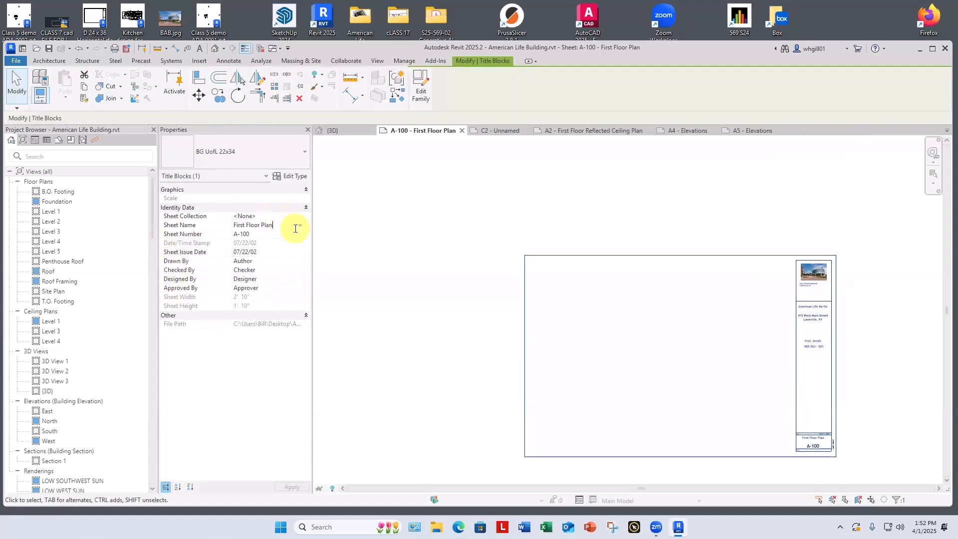
pyautogui.write('revide')
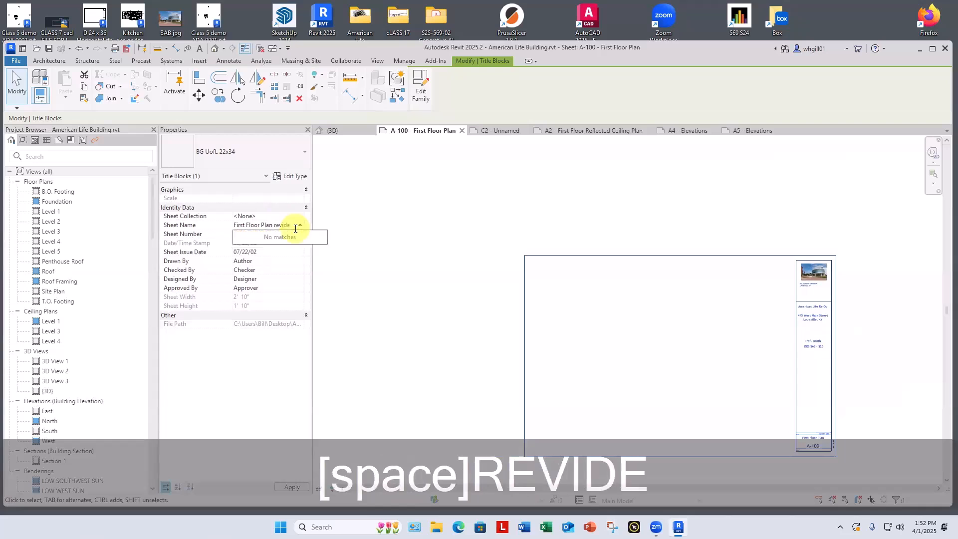
pyautogui.write(' by')
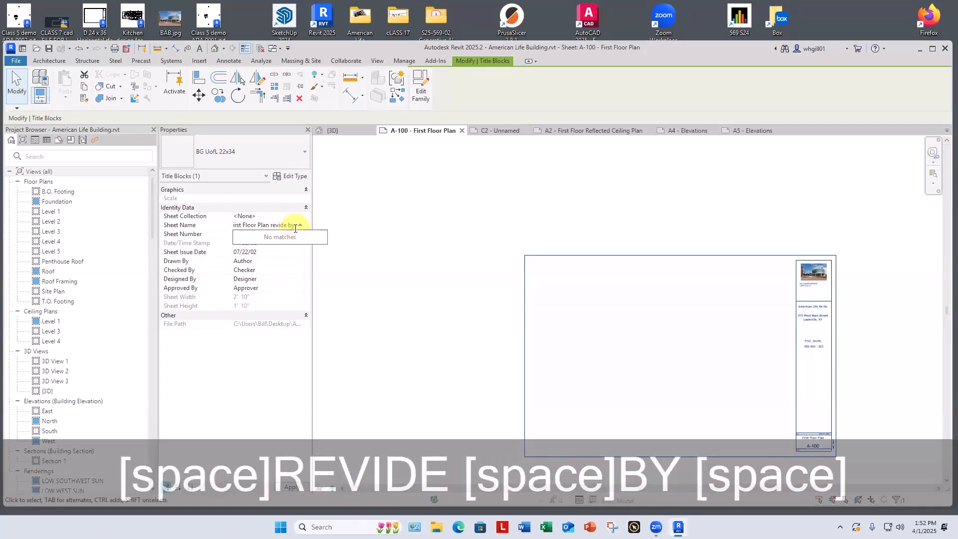
pyautogui.write(' Nathan')
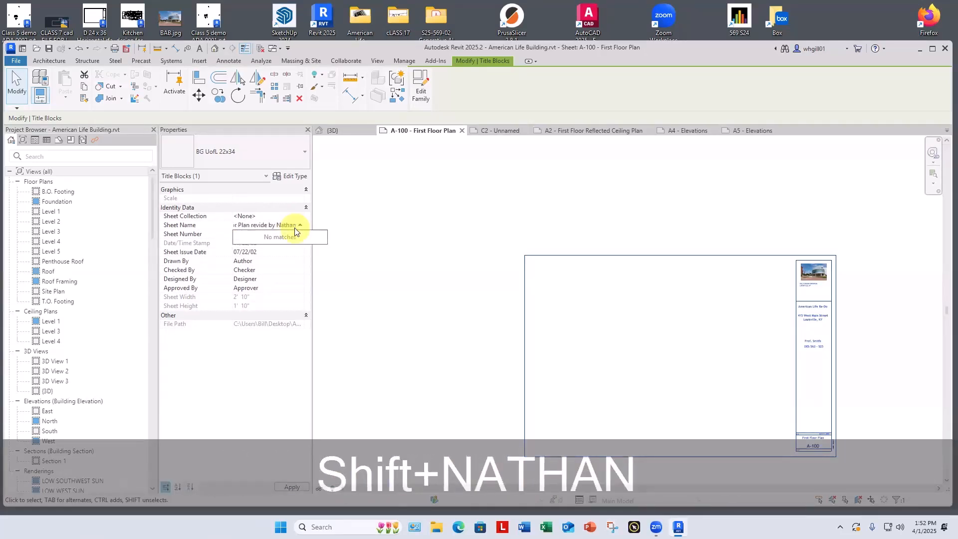
pyautogui.press('Return')
pyautogui.click(848, 477)
pyautogui.scroll(1, 848, 477)
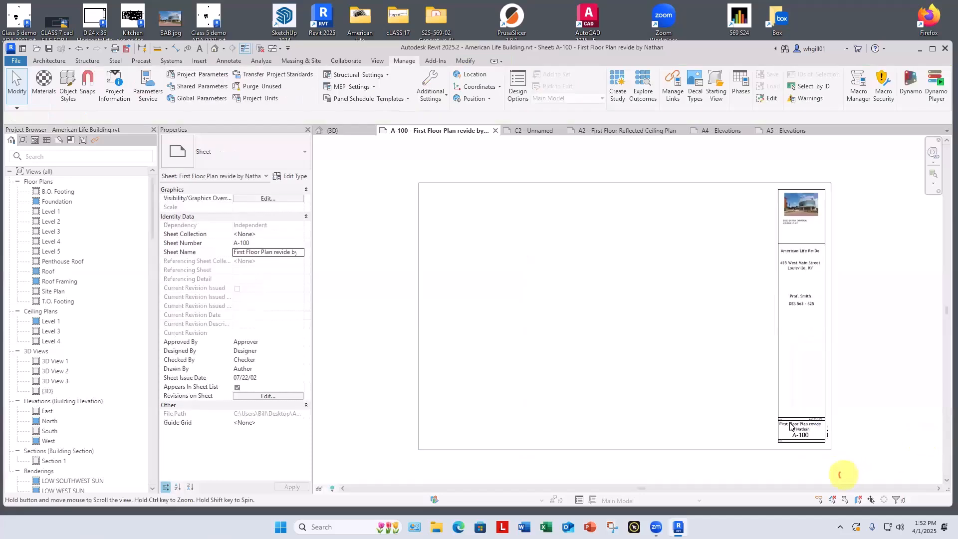
pyautogui.scroll(4, 819, 436)
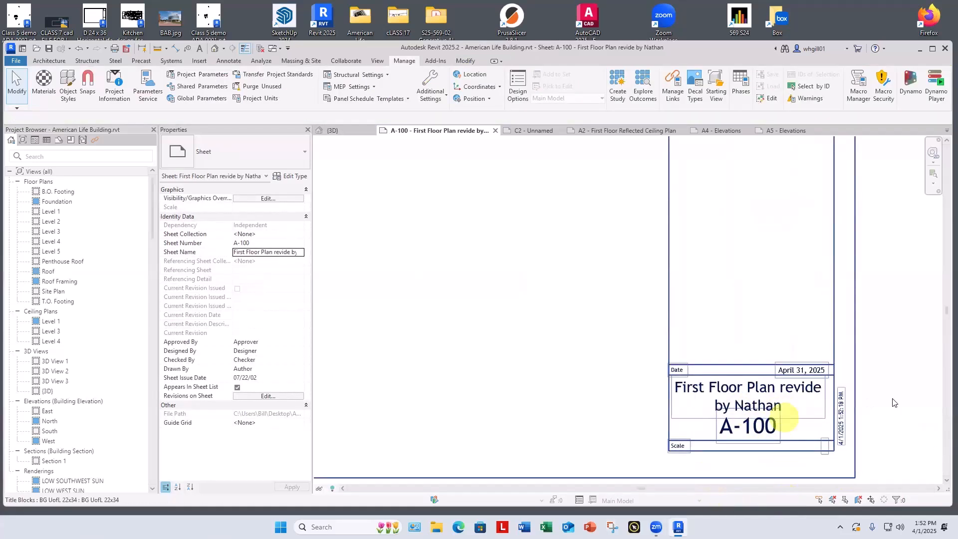
pyautogui.moveTo(898, 375); pyautogui.dragTo(845, 322, button='middle')
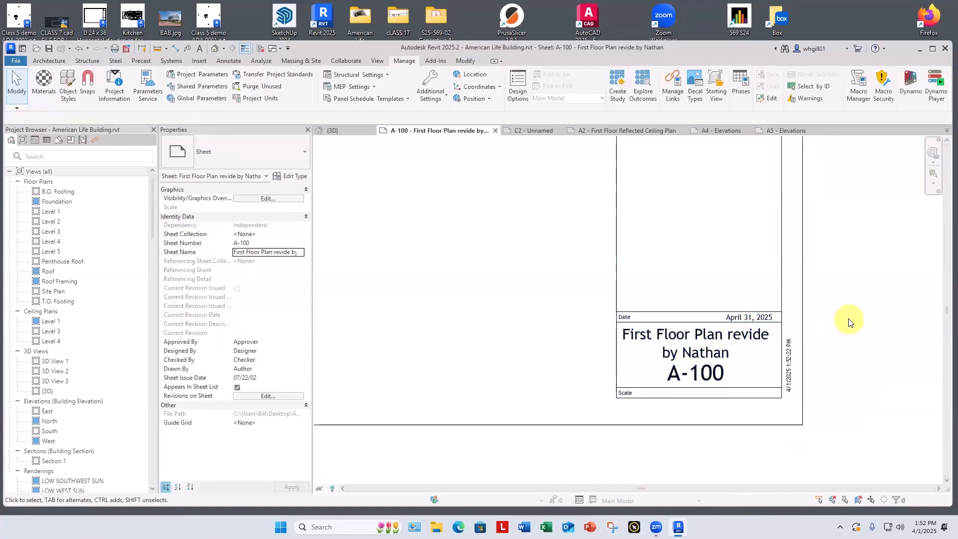
pyautogui.scroll(-3, 852, 321)
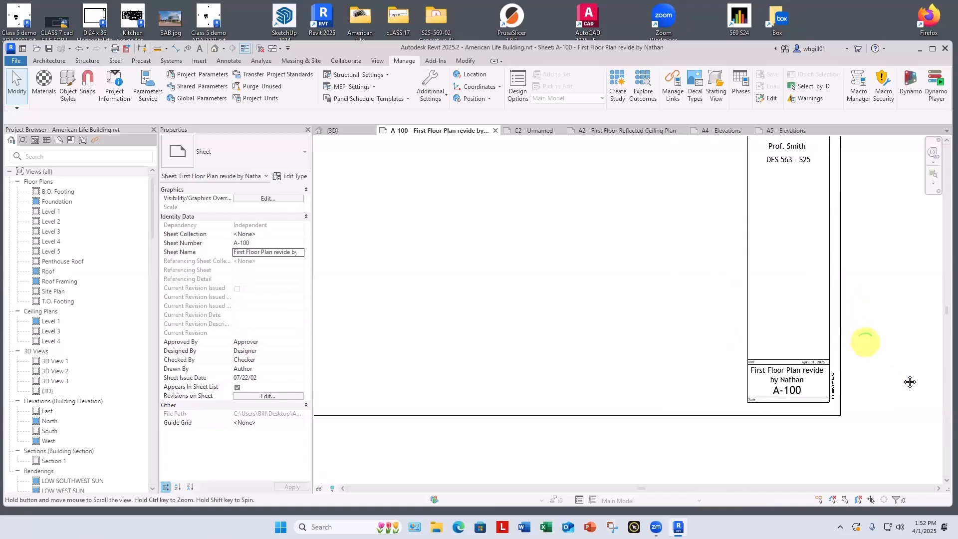
pyautogui.scroll(-2, 779, 332)
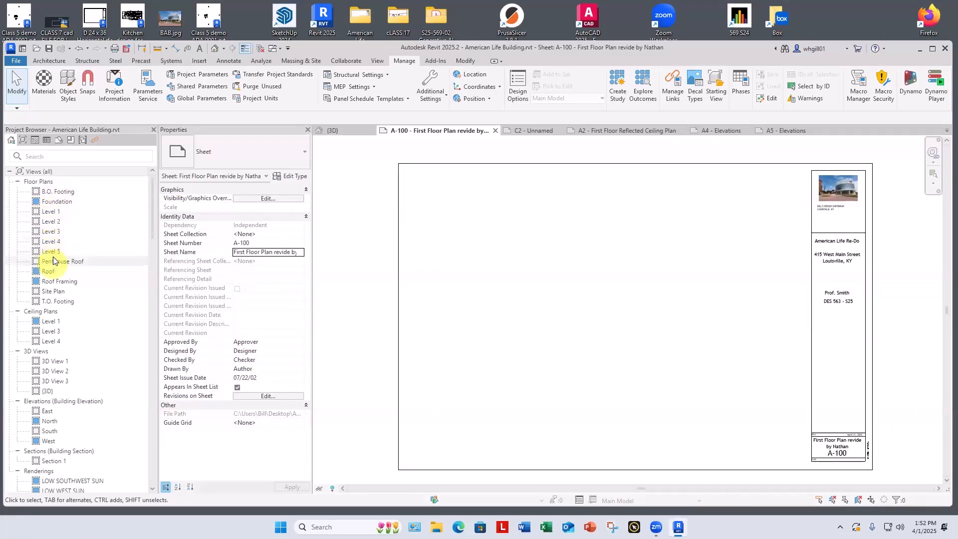
# Step: Open the Roof floor plan and bring the roof slab and its two central cores into view
pyautogui.doubleClick(48, 272)
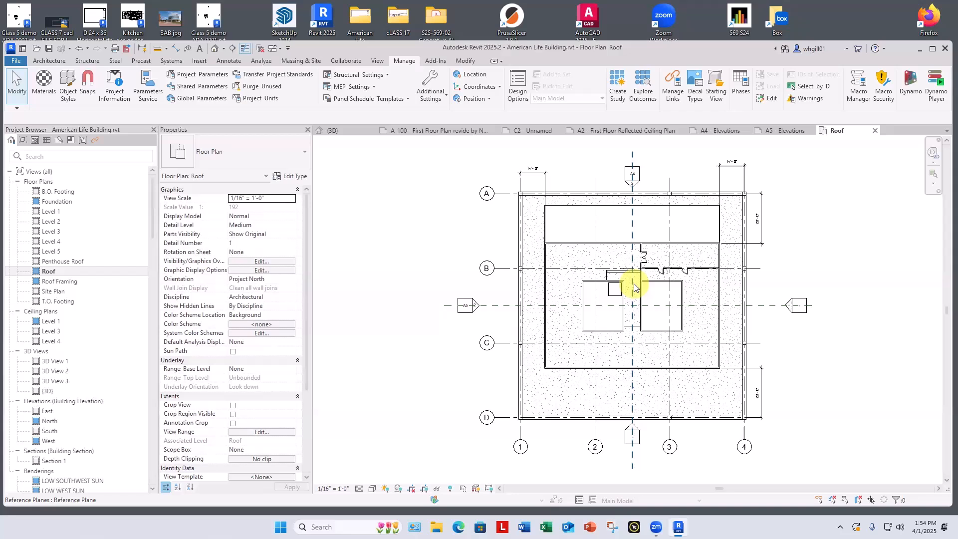
pyautogui.scroll(3, 635, 287)
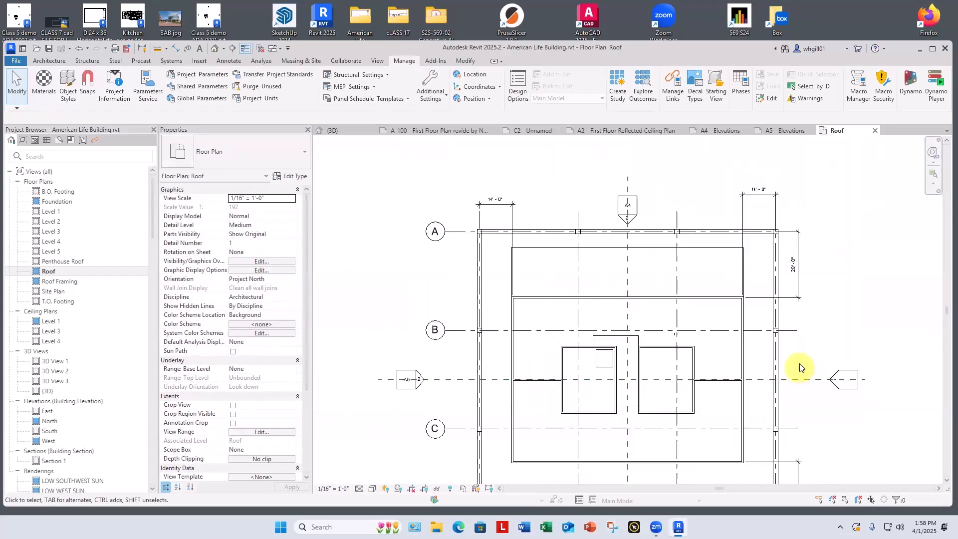
pyautogui.scroll(4, 798, 368)
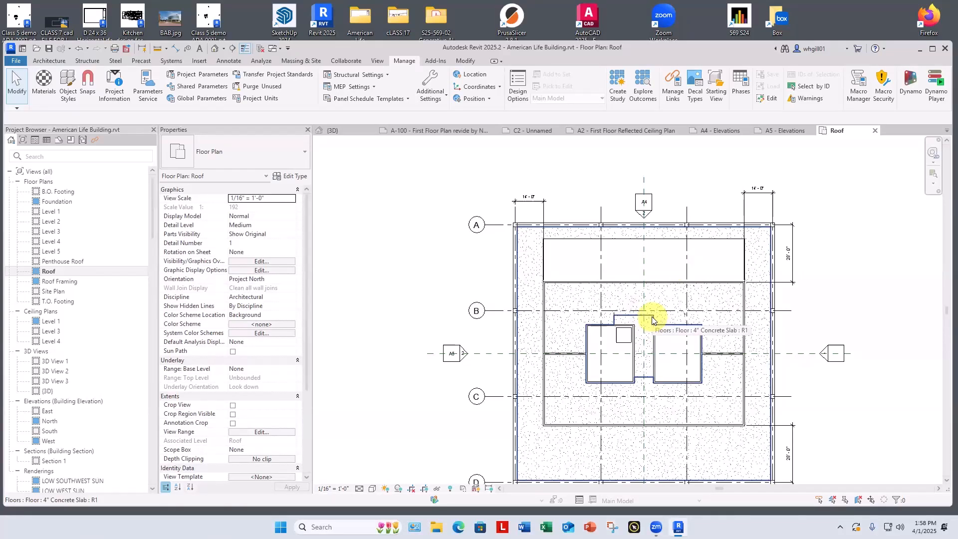
pyautogui.click(652, 320)
pyautogui.click(809, 178)
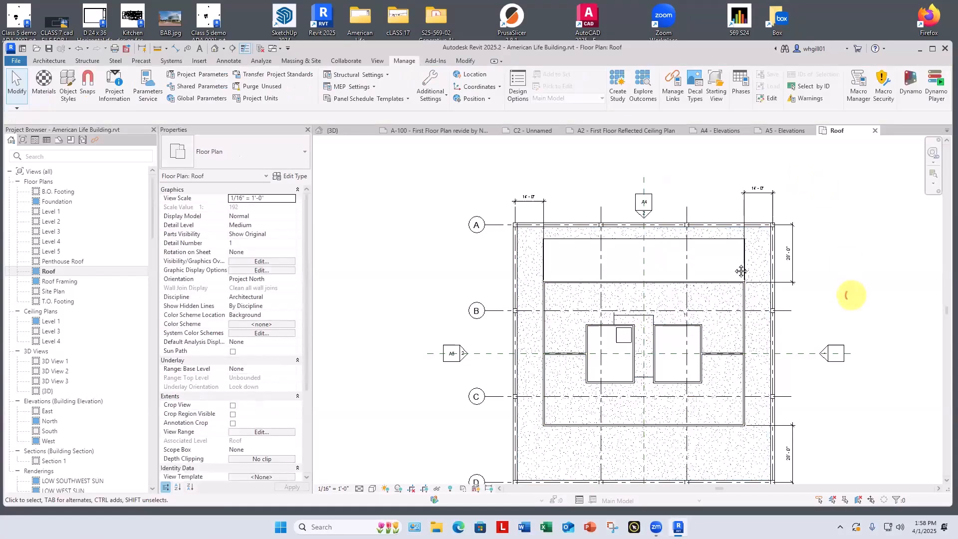
pyautogui.moveTo(849, 293); pyautogui.dragTo(734, 263, button='middle')
# Step: Edit the 4" Concrete Slab roof floor's boundary, deleting the inner opening loop around the two cores, and finish the sketch
pyautogui.click(590, 319)
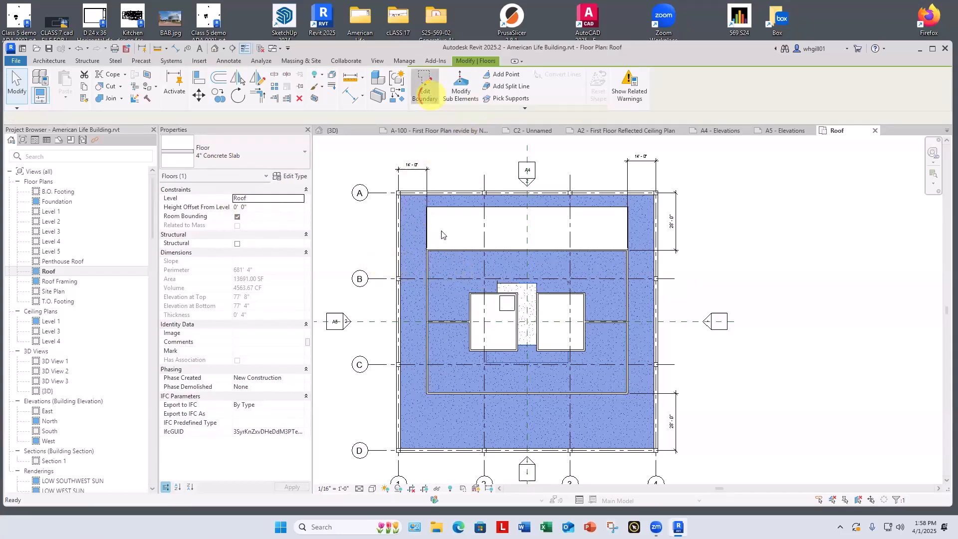
pyautogui.click(425, 89)
pyautogui.moveTo(617, 361); pyautogui.dragTo(610, 359)
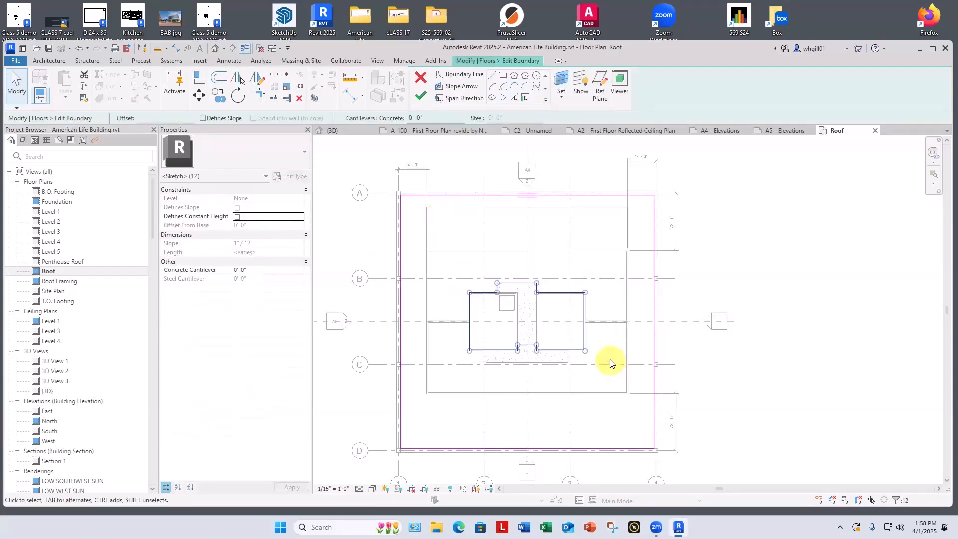
pyautogui.press('BackSpace')
pyautogui.scroll(-2, 458, 235)
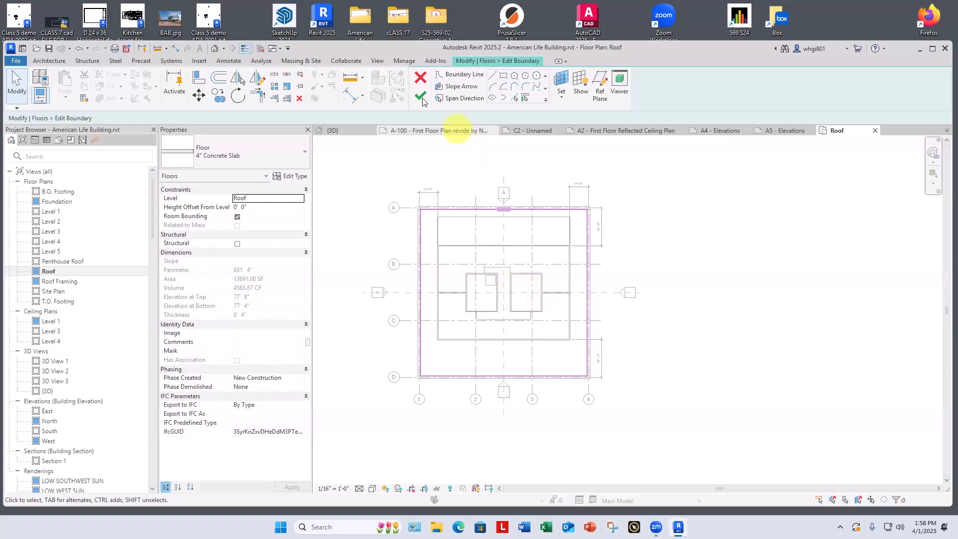
pyautogui.click(421, 95)
pyautogui.click(619, 224)
# Step: Delete the leftover detail lines around the two central cores in the Roof plan
pyautogui.scroll(3, 460, 284)
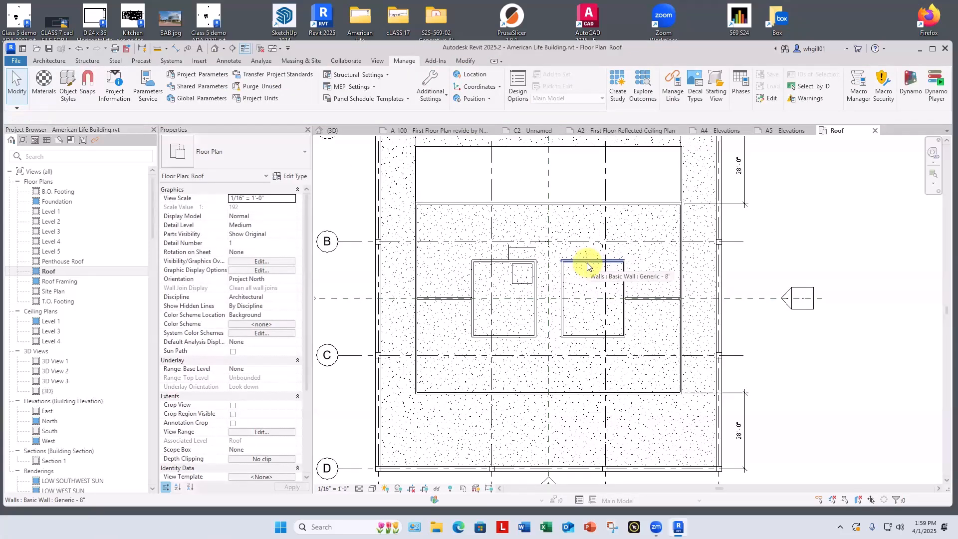
pyautogui.click(519, 248)
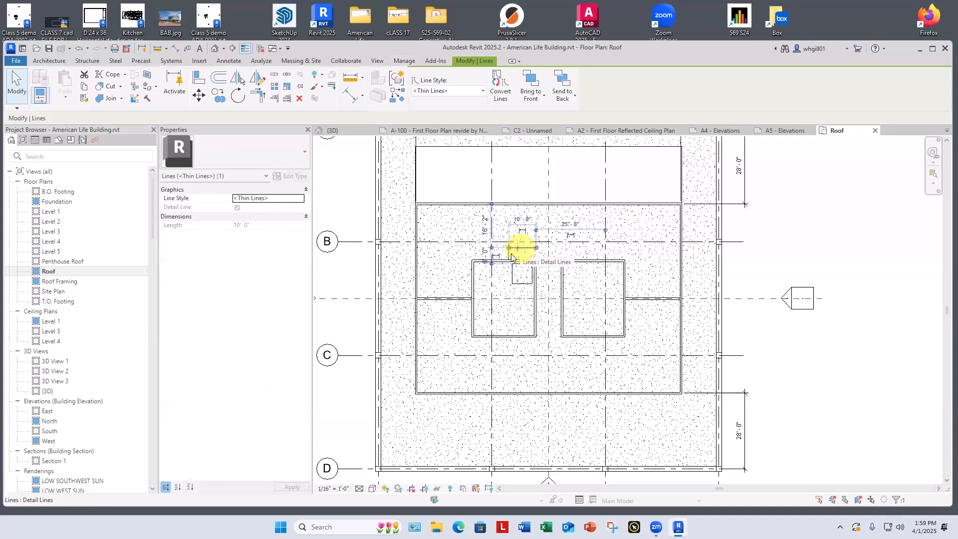
pyautogui.press('BackSpace')
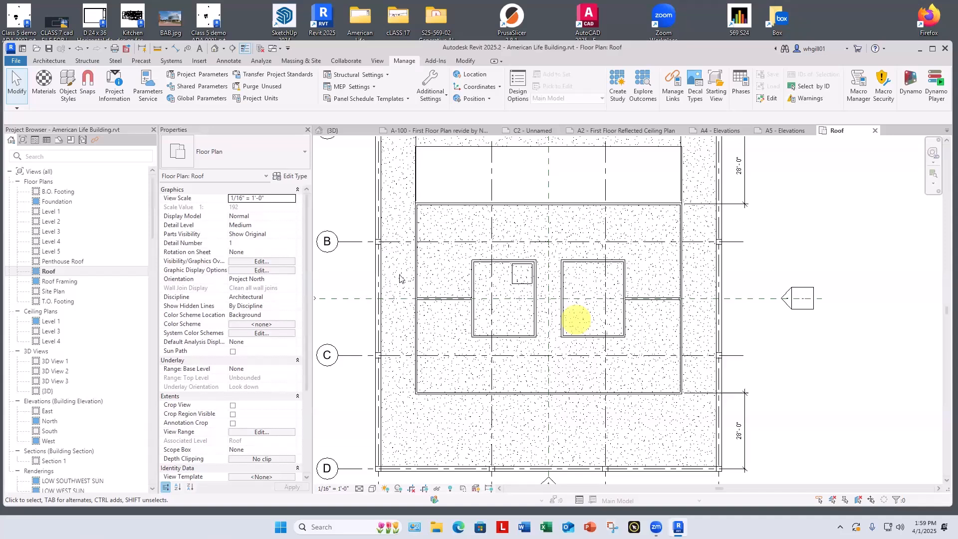
# Step: Set the Top Constraint of the eight Generic - 8" walls around the two central cores to Up to level: Roof
pyautogui.click(473, 280)
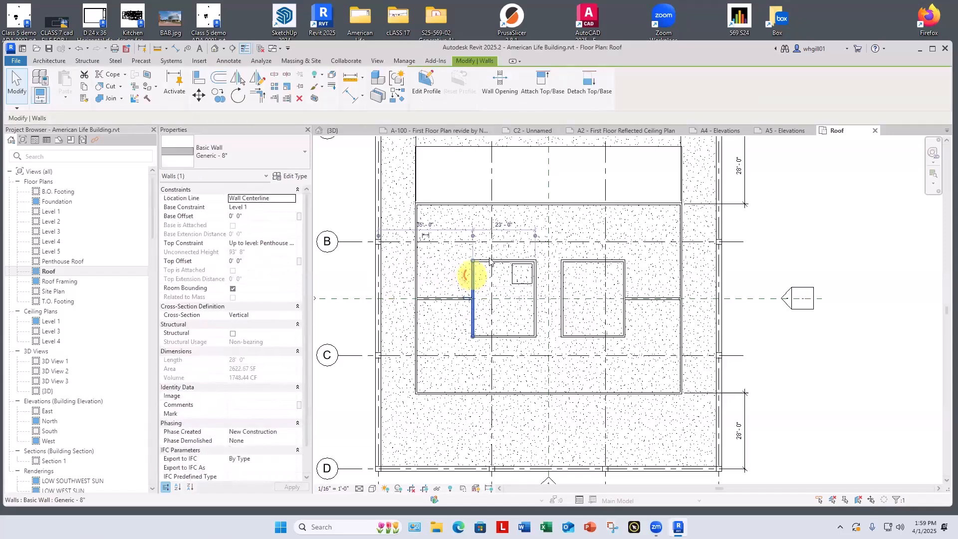
pyautogui.keyDown('ctrl'); pyautogui.click(488, 261); pyautogui.keyUp('ctrl')
pyautogui.keyDown('ctrl'); pyautogui.click(536, 297); pyautogui.keyUp('ctrl')
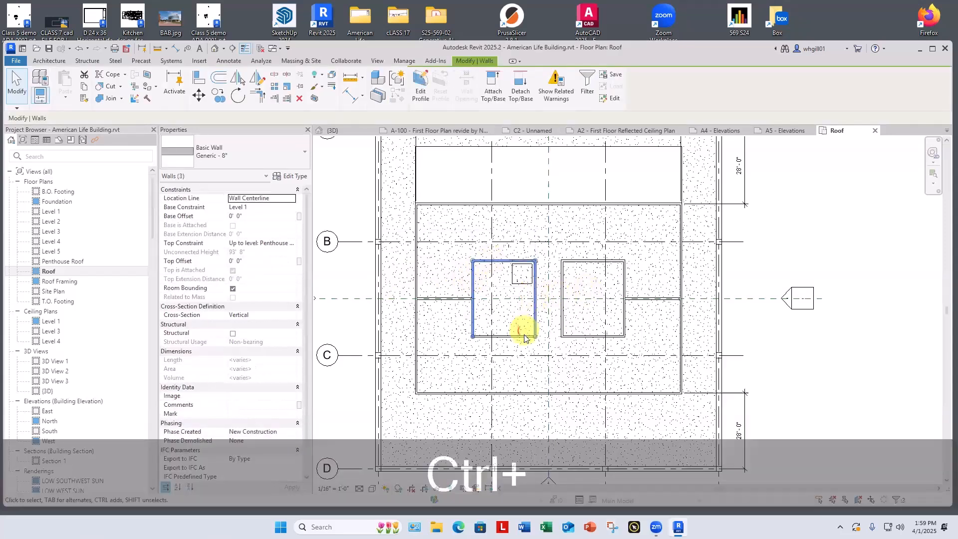
pyautogui.keyDown('ctrl'); pyautogui.click(524, 336); pyautogui.keyUp('ctrl')
pyautogui.keyDown('ctrl'); pyautogui.click(563, 322); pyautogui.keyUp('ctrl')
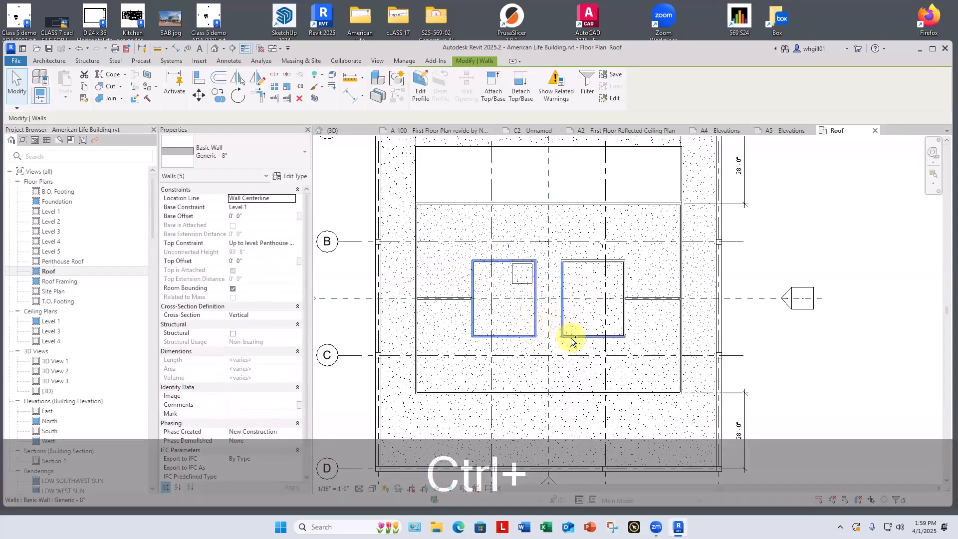
pyautogui.keyDown('ctrl'); pyautogui.click(577, 335); pyautogui.keyUp('ctrl')
pyautogui.keyDown('ctrl'); pyautogui.click(624, 323); pyautogui.keyUp('ctrl')
pyautogui.keyDown('ctrl'); pyautogui.click(594, 261); pyautogui.keyUp('ctrl')
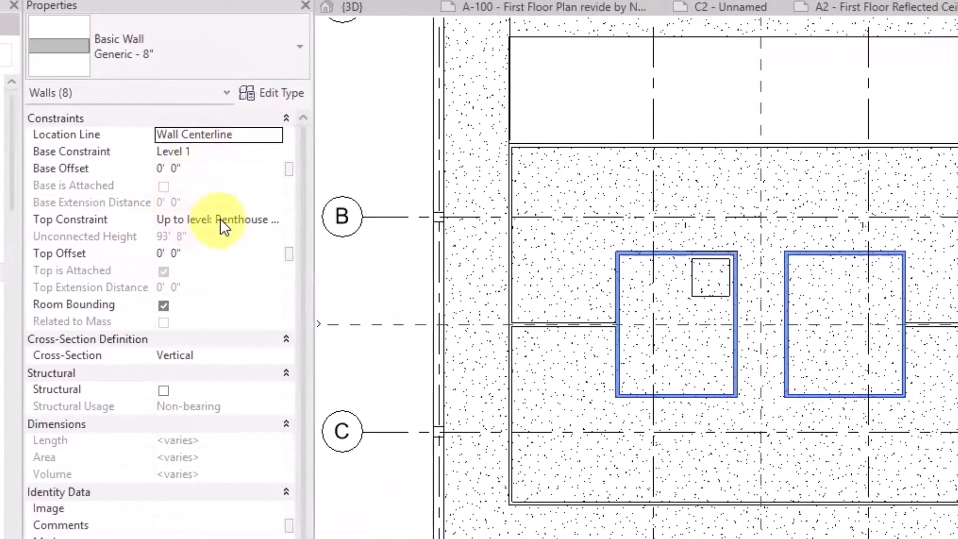
pyautogui.click(290, 242)
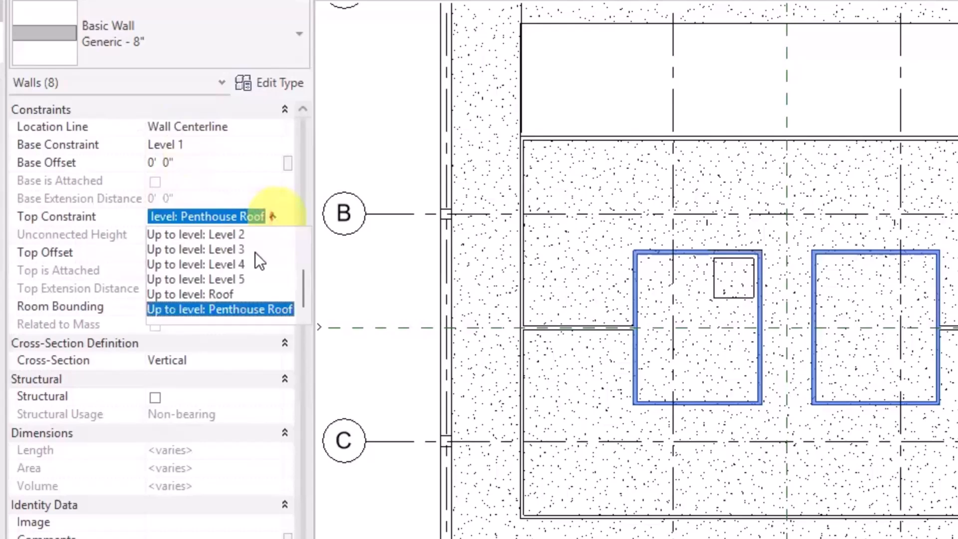
pyautogui.click(219, 296)
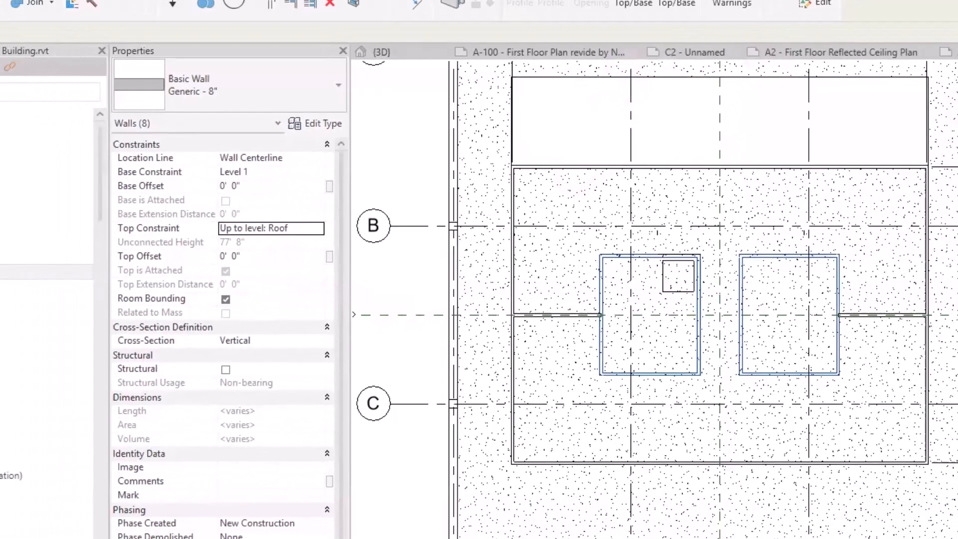
pyautogui.click(869, 224)
# Step: In the 3D view, reselect the eight core walls and attach their tops to the roof slab
pyautogui.hotkey('ctrl', 'Tab')
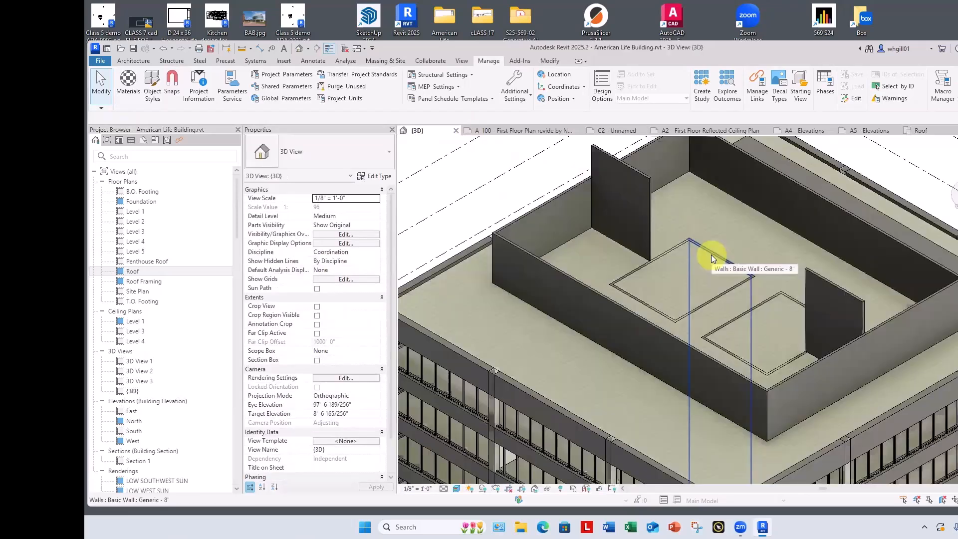
pyautogui.rightClick(712, 255)
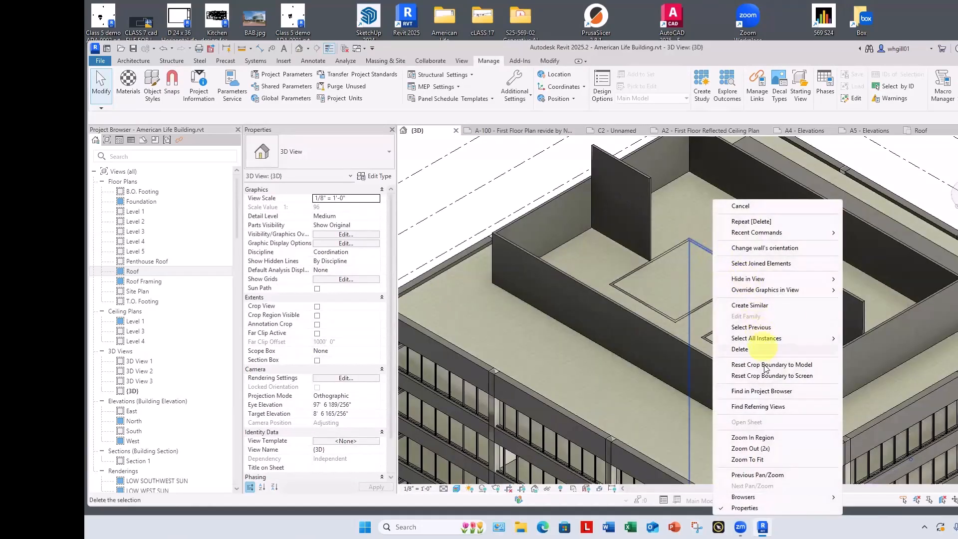
pyautogui.click(756, 327)
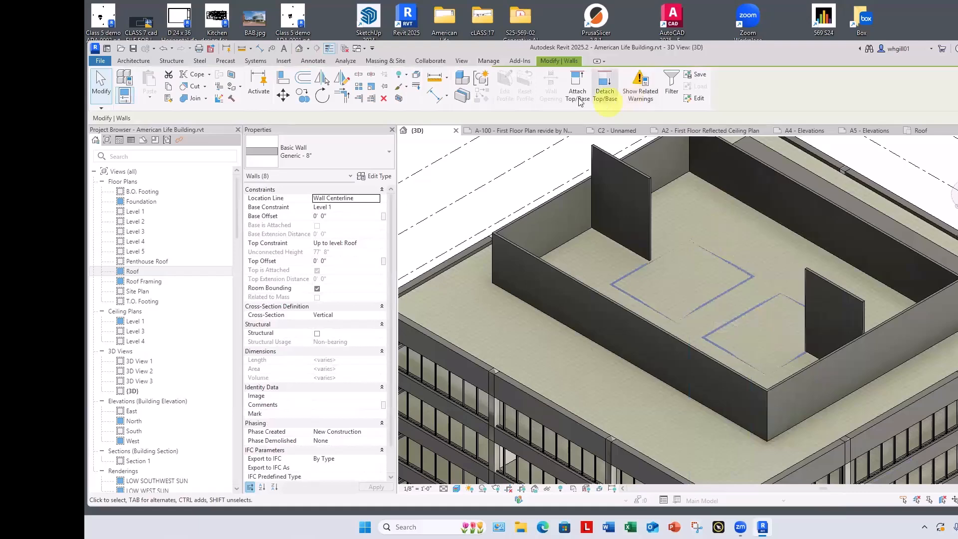
pyautogui.click(577, 96)
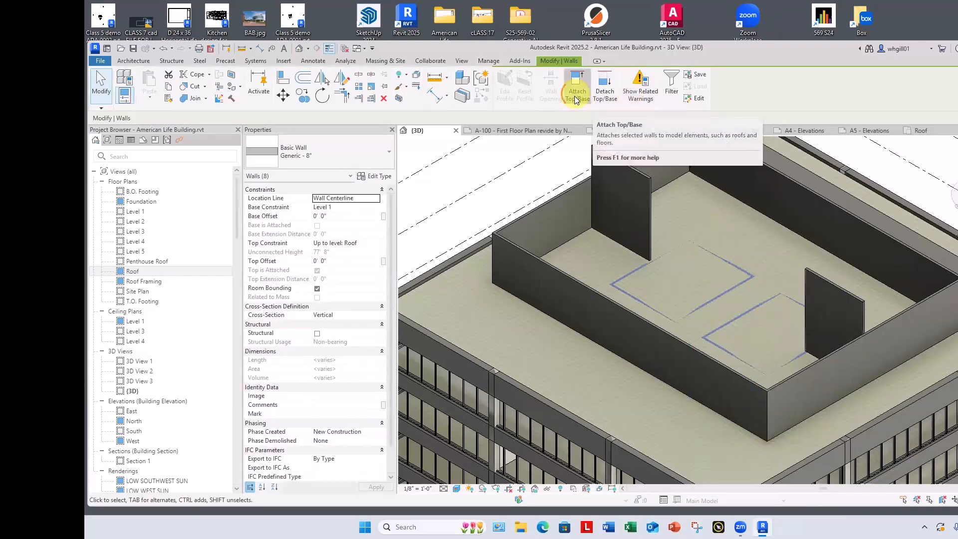
pyautogui.click(469, 260)
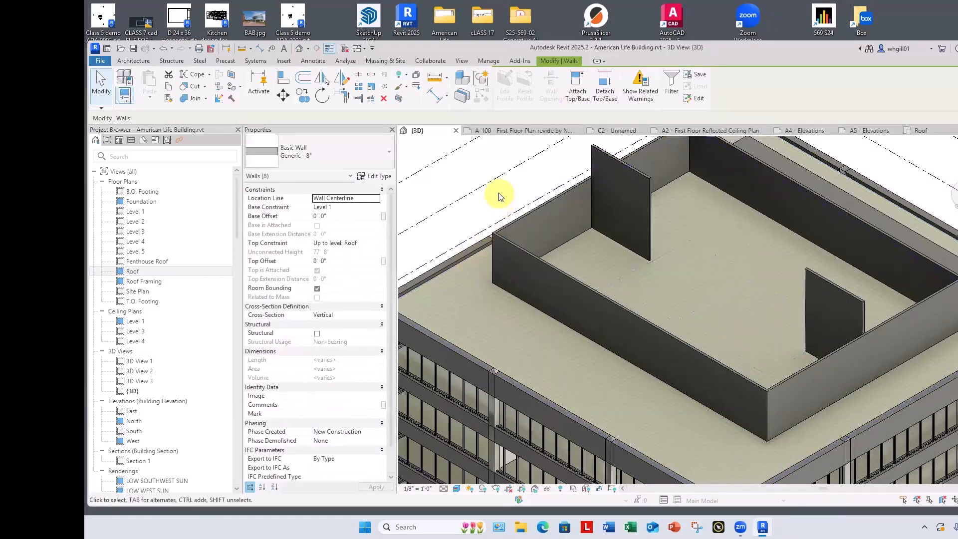
pyautogui.press('Escape')
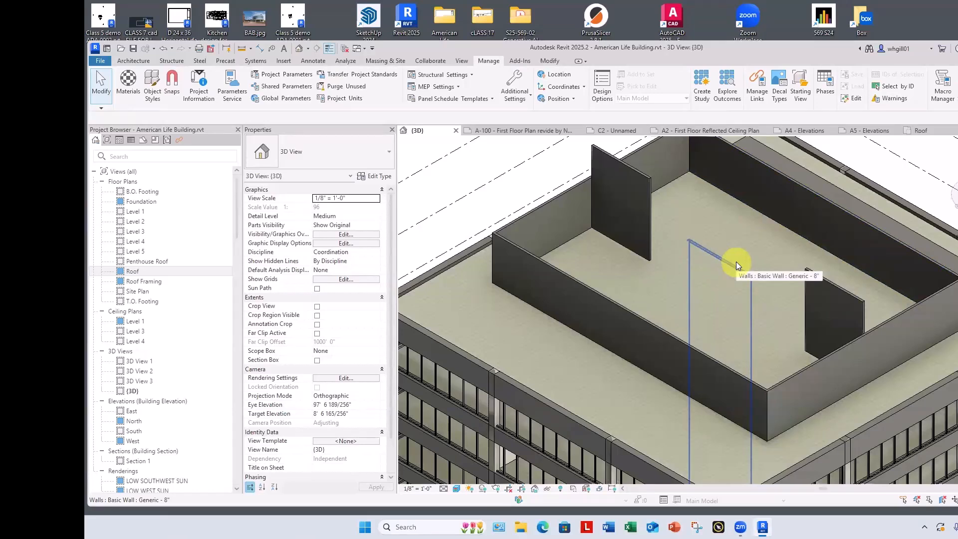
# Step: Remove the Top Offset of the two freestanding walls inside the penthouse, keeping their tops constrained to the Penthouse Roof level
pyautogui.click(652, 215)
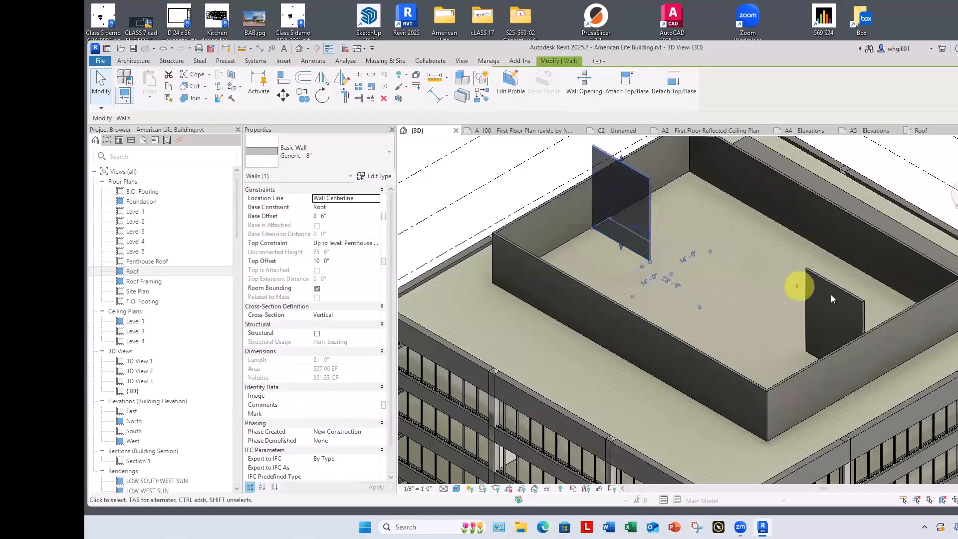
pyautogui.keyDown('ctrl'); pyautogui.click(829, 288); pyautogui.keyUp('ctrl')
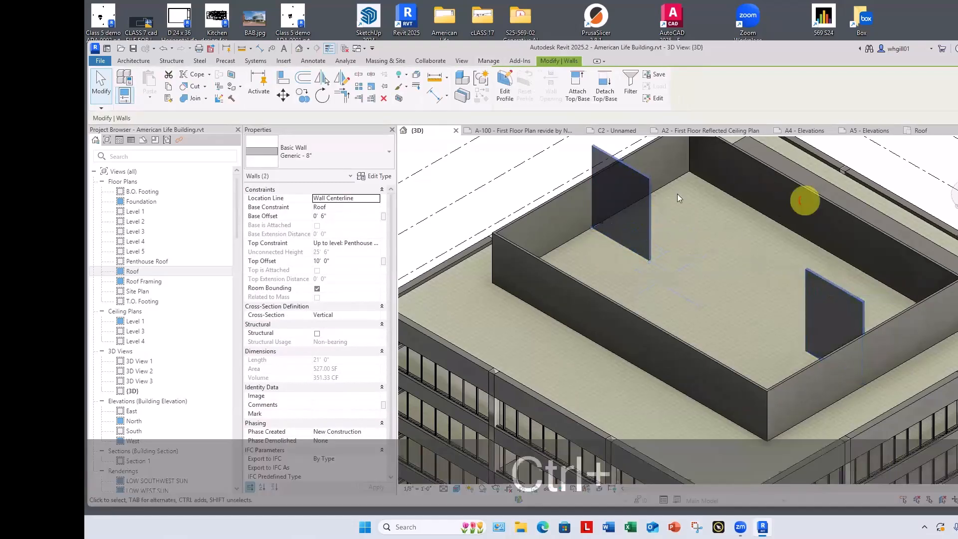
pyautogui.click(370, 244)
pyautogui.click(376, 243)
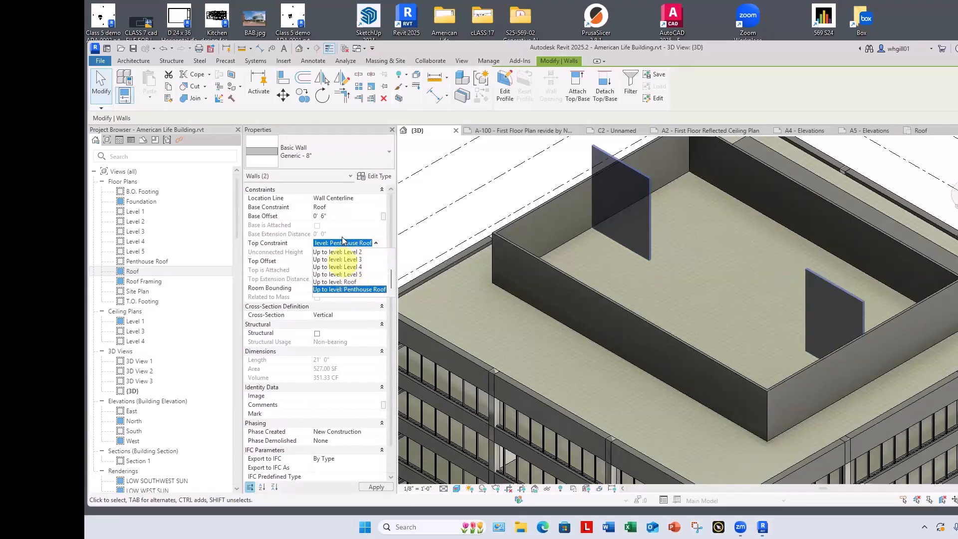
pyautogui.click(351, 289)
pyautogui.click(346, 261)
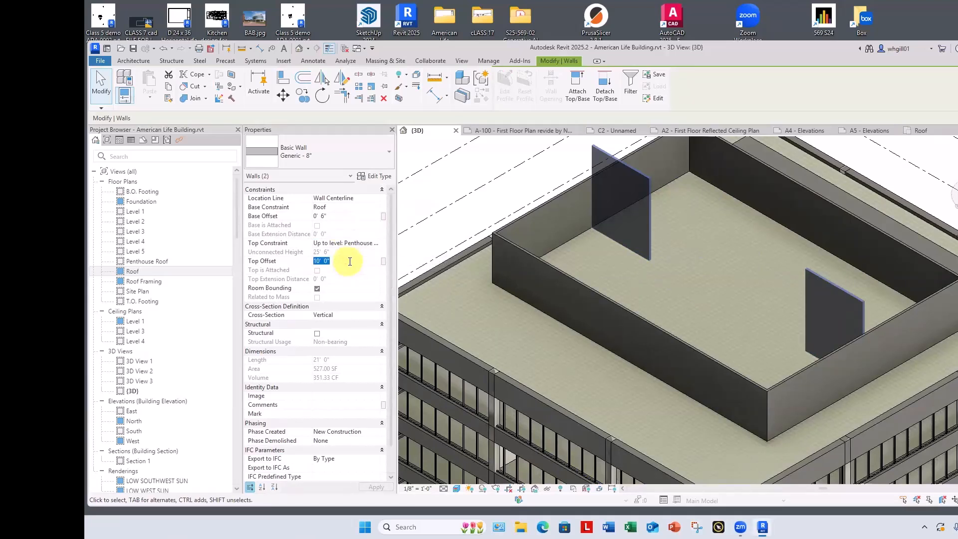
pyautogui.click(480, 196)
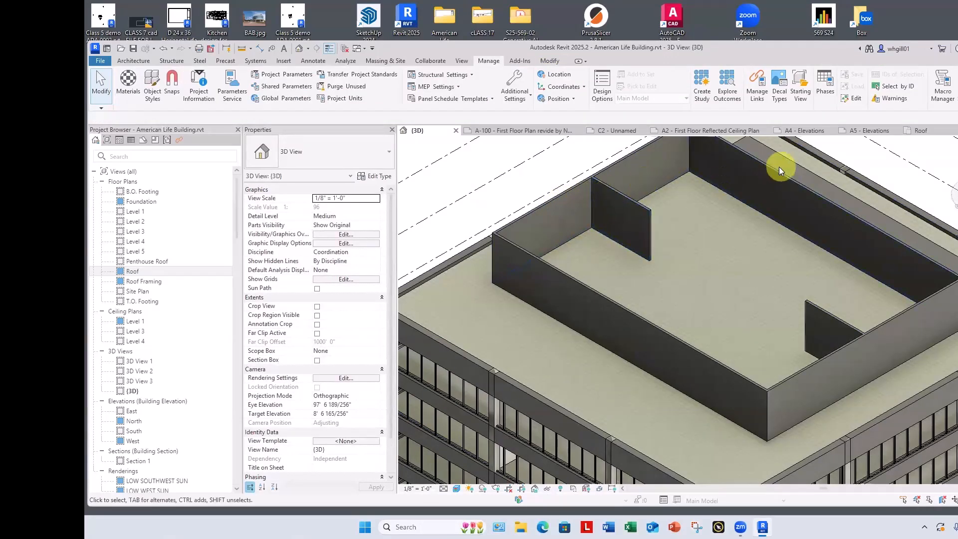
# Step: Return to the Roof floor plan and rename the view as Level 6
pyautogui.click(924, 129)
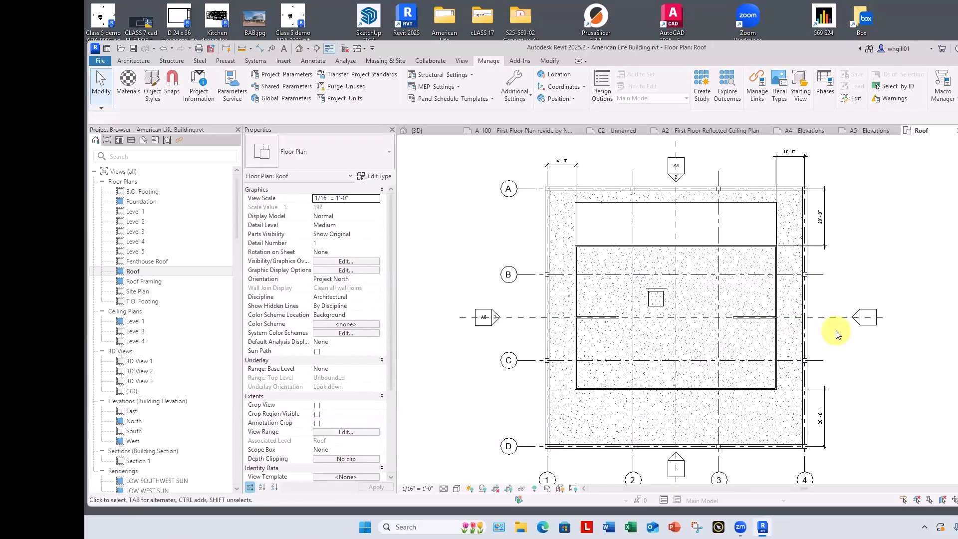
pyautogui.click(135, 271)
pyautogui.click(135, 273)
pyautogui.moveTo(140, 274); pyautogui.dragTo(120, 273)
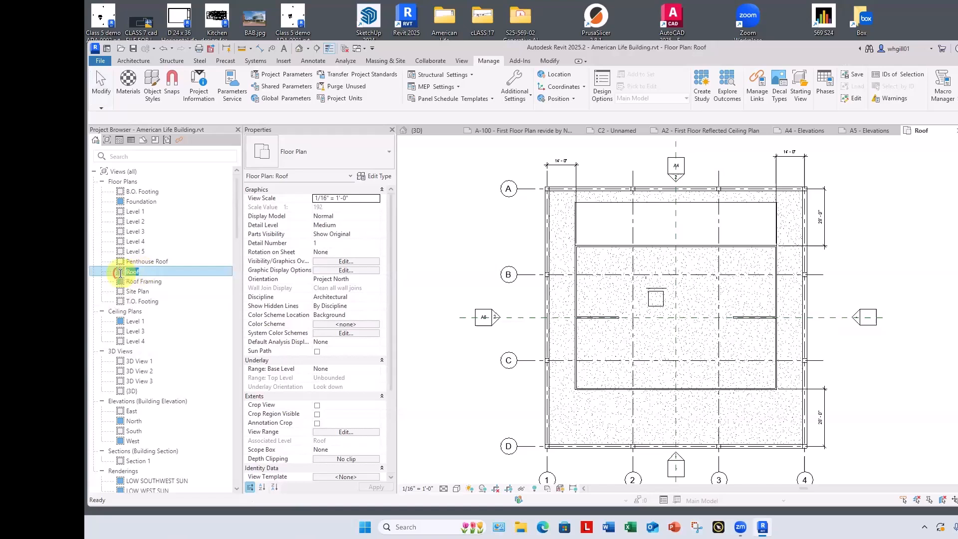
pyautogui.write('Level 6')
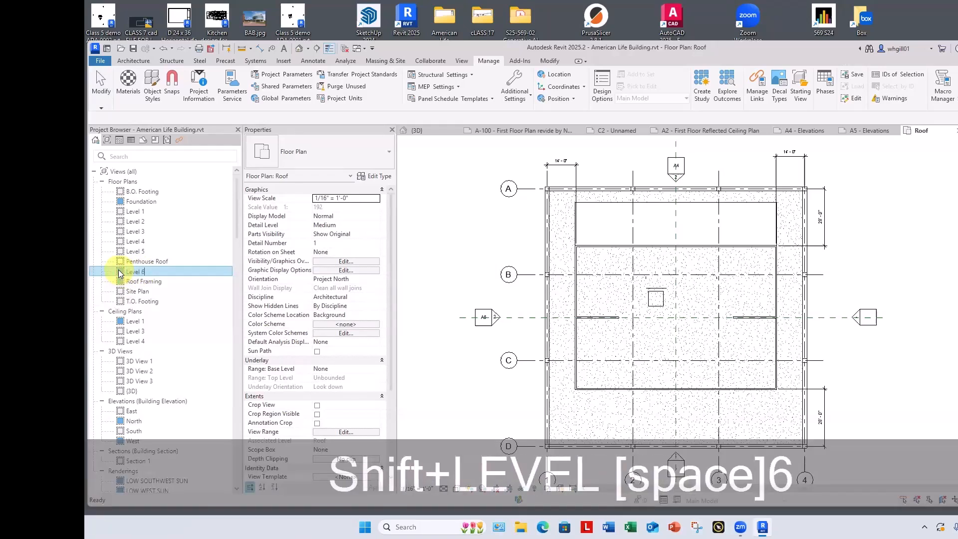
pyautogui.press('Return')
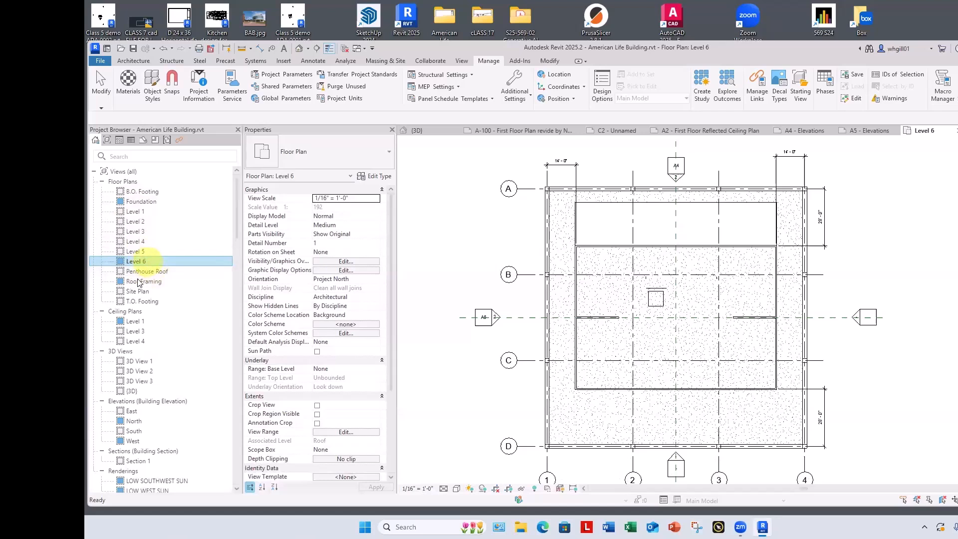
# Step: Delete the T.O. Footing and Roof Framing floor plan views from the project
pyautogui.click(145, 301)
pyautogui.rightClick(148, 302)
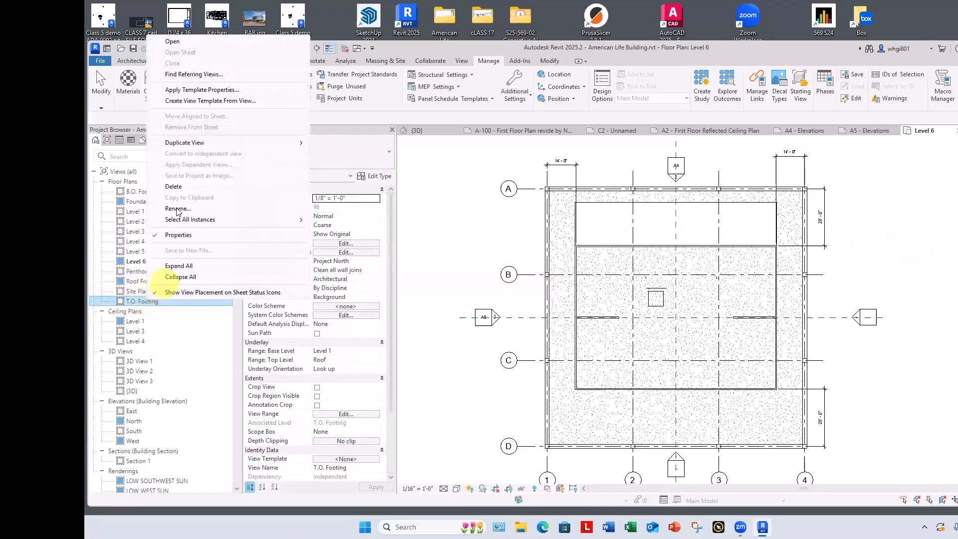
pyautogui.click(176, 188)
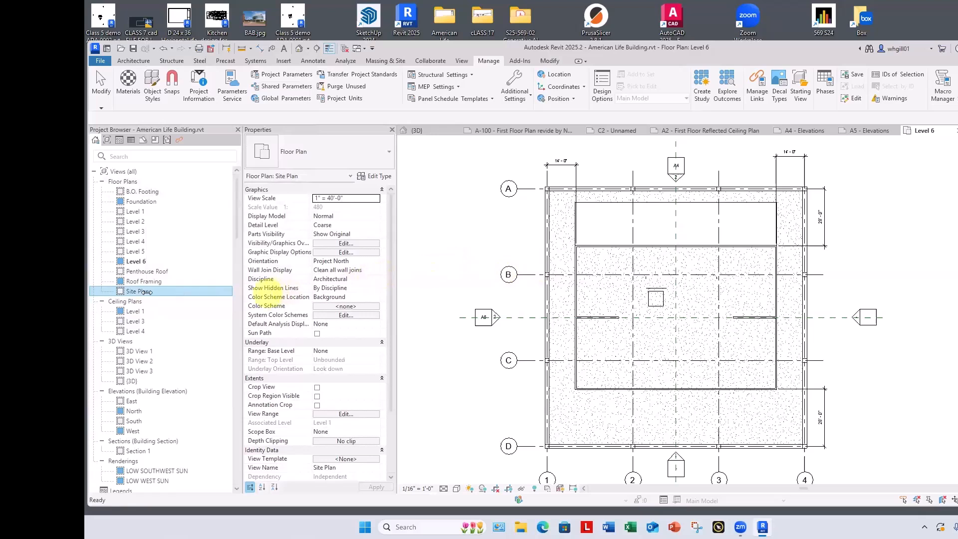
pyautogui.click(144, 282)
pyautogui.rightClick(144, 282)
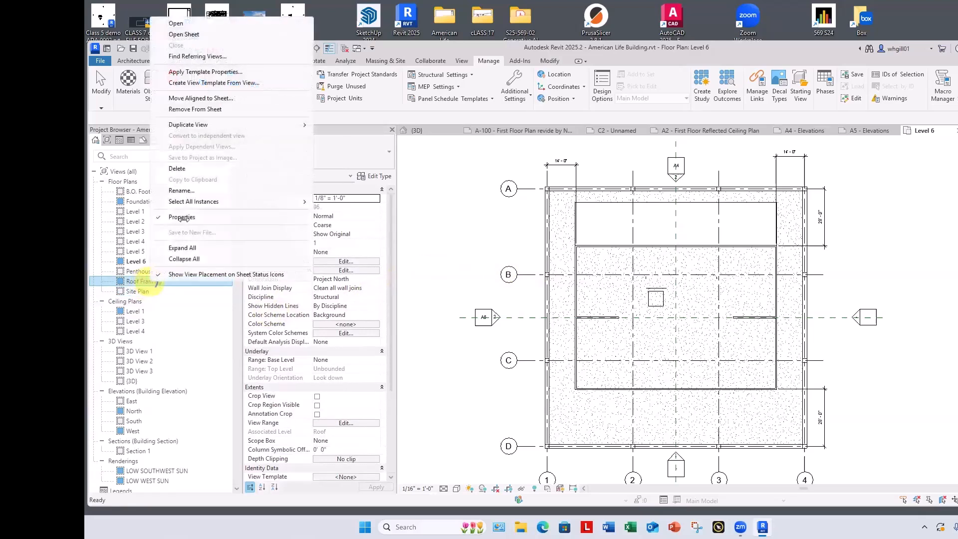
pyautogui.click(177, 169)
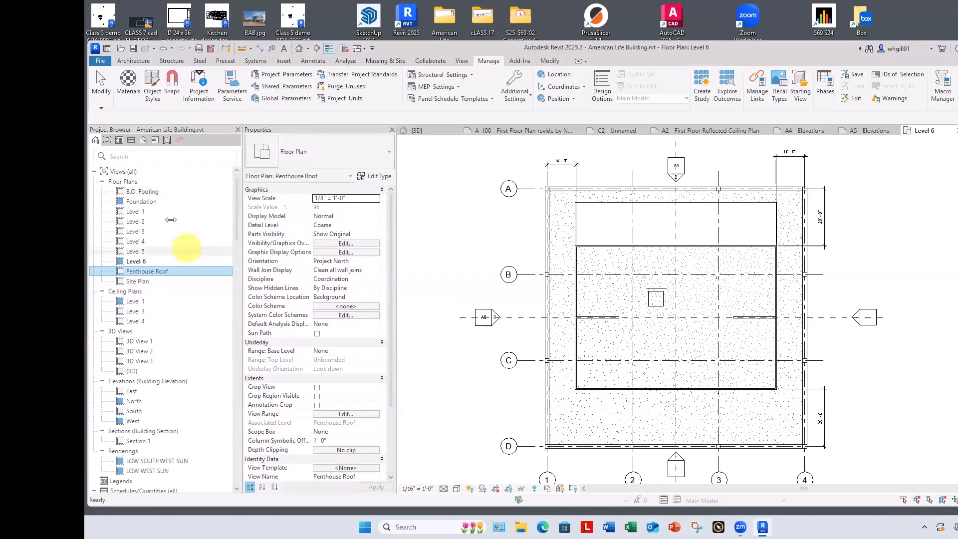
pyautogui.click(454, 231)
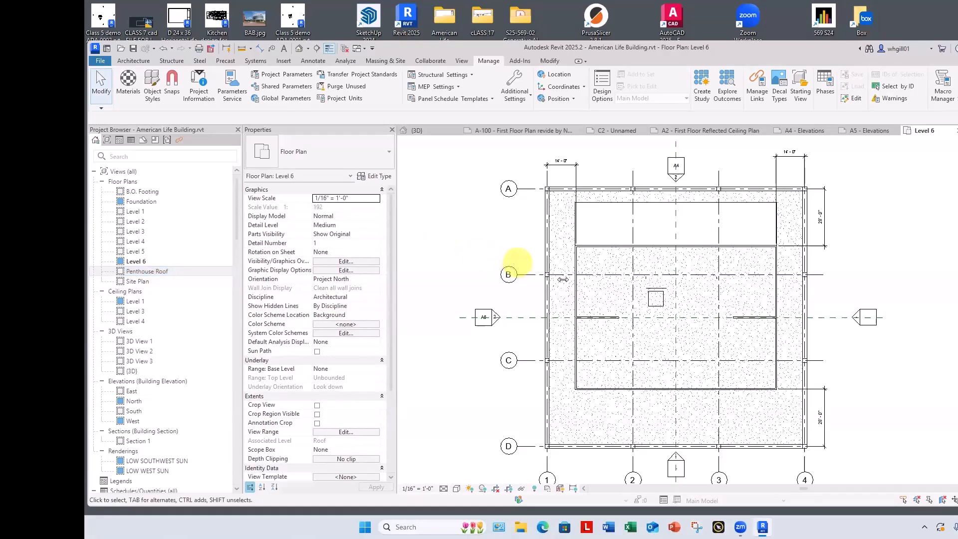
# Step: Set the Level 6 plan's visual style to Wireframe and bring the two central cores into close view
pyautogui.scroll(5, 618, 305)
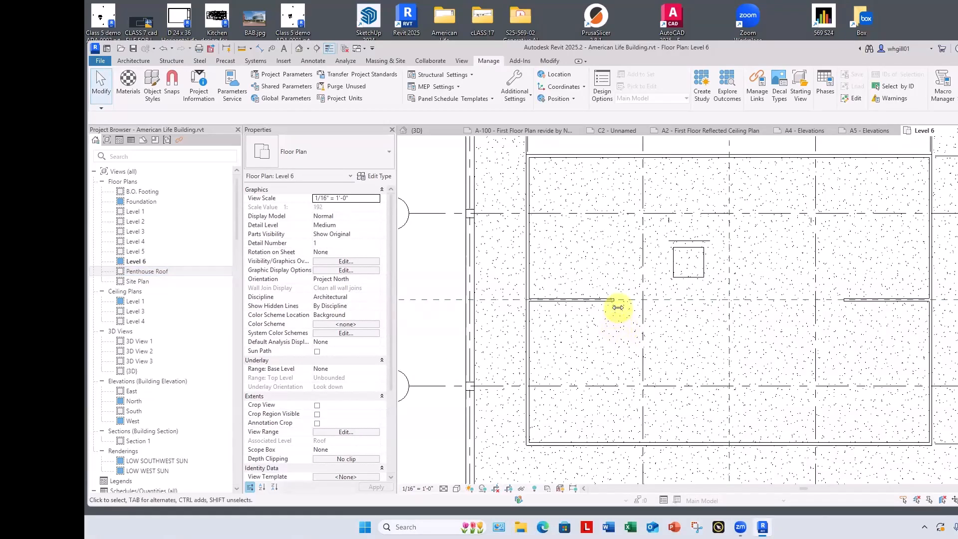
pyautogui.scroll(-3, 618, 306)
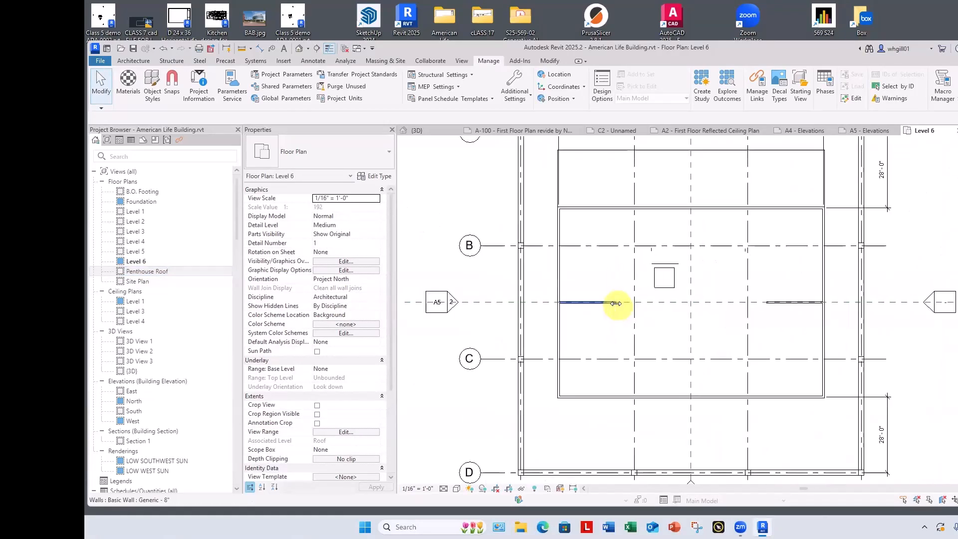
pyautogui.click(457, 488)
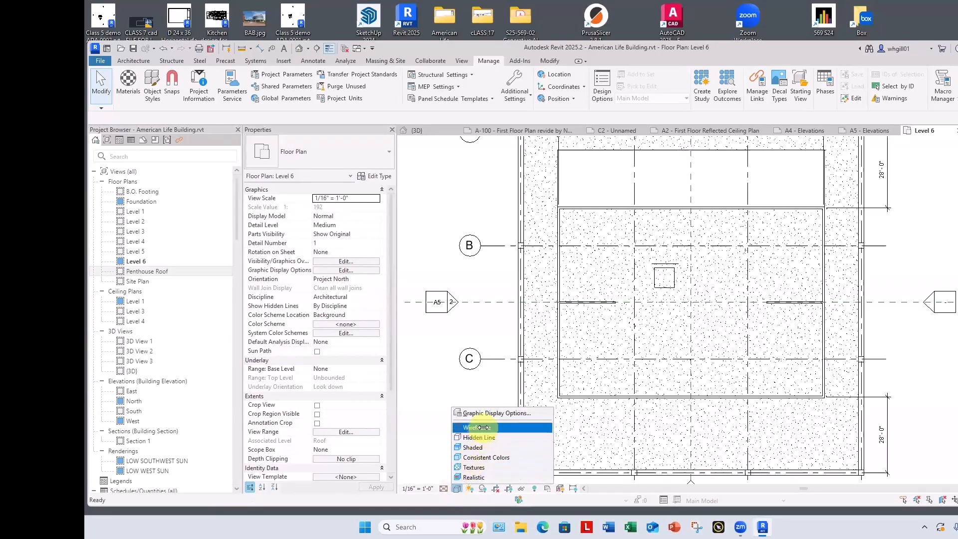
pyautogui.click(480, 428)
pyautogui.scroll(3, 618, 282)
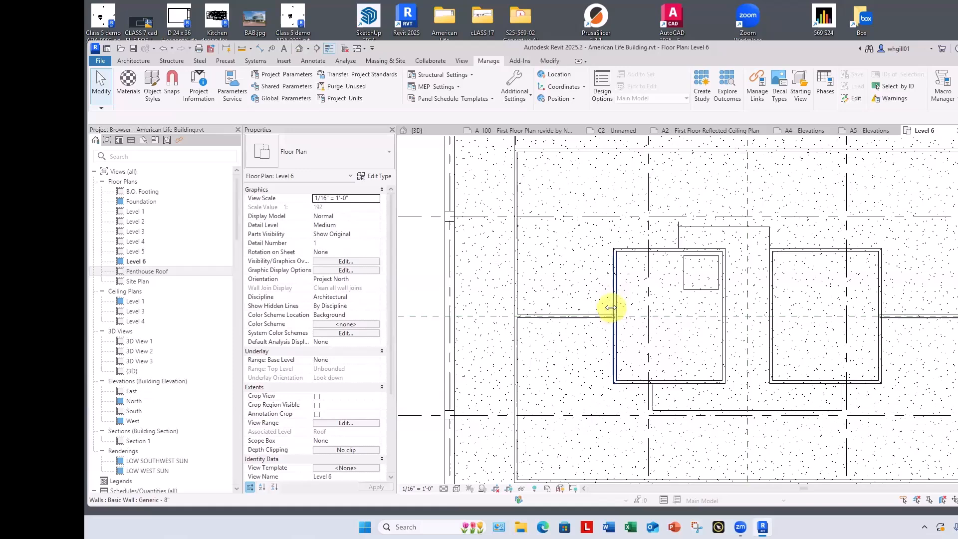
pyautogui.press('w')
pyautogui.press('a')
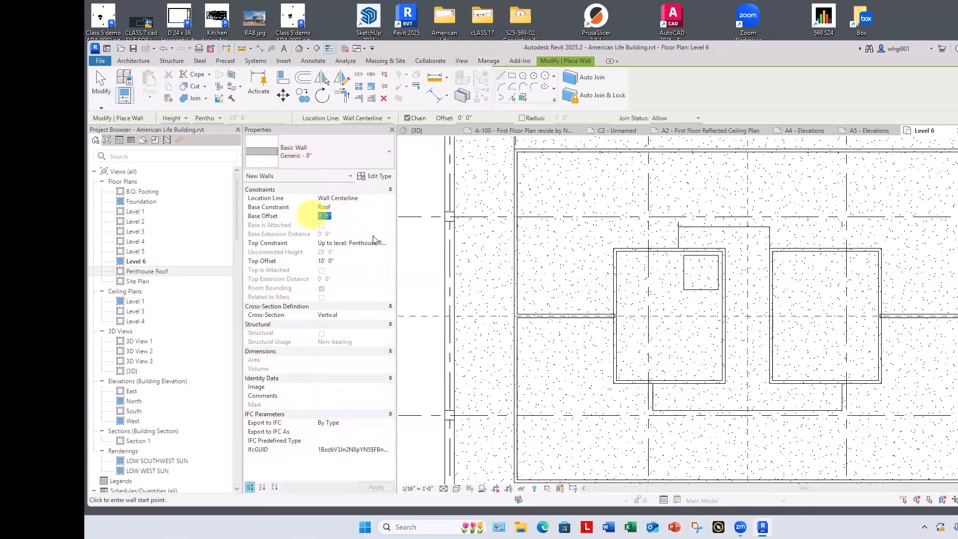
pyautogui.write('0')
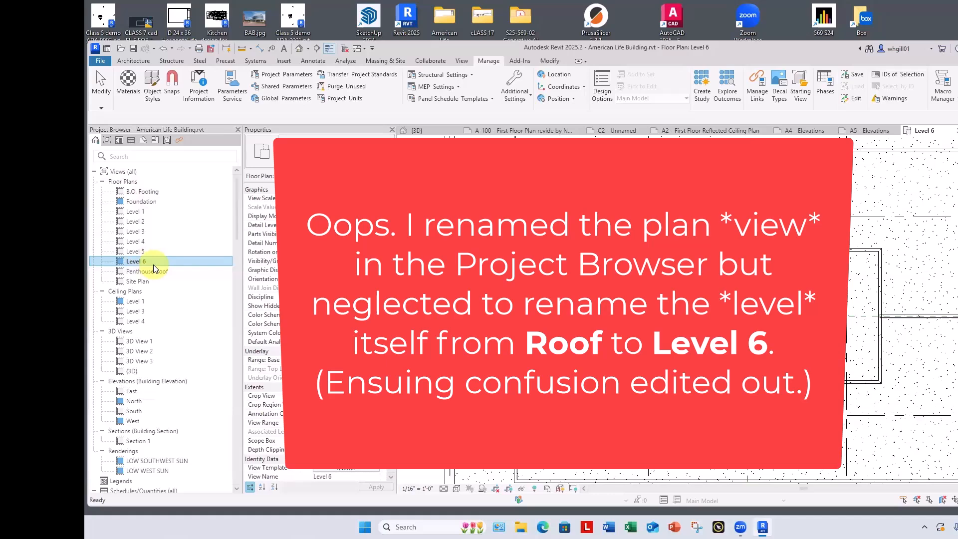
# Step: Open the East elevation and rename the Roof level itself as Level 6
pyautogui.scroll(2, 484, 227)
pyautogui.scroll(-4, 483, 227)
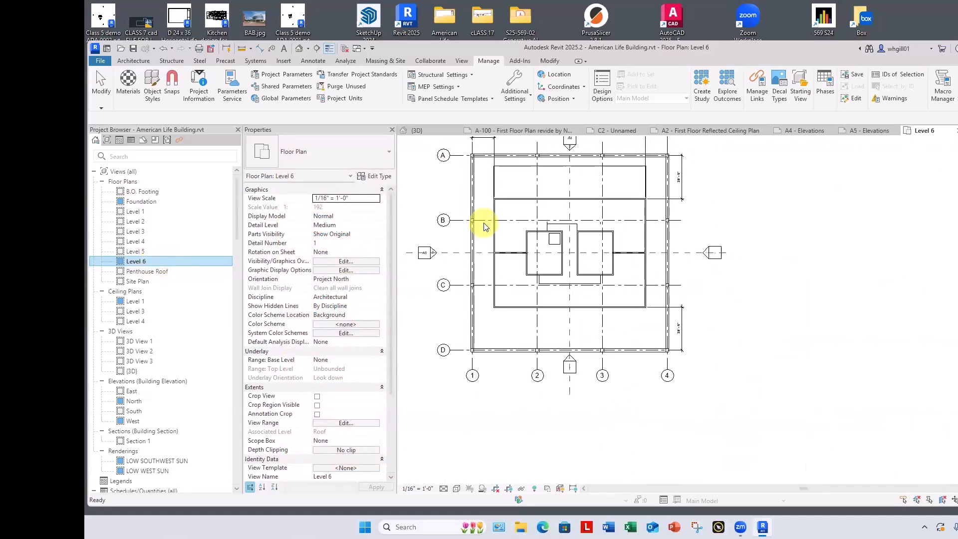
pyautogui.doubleClick(132, 392)
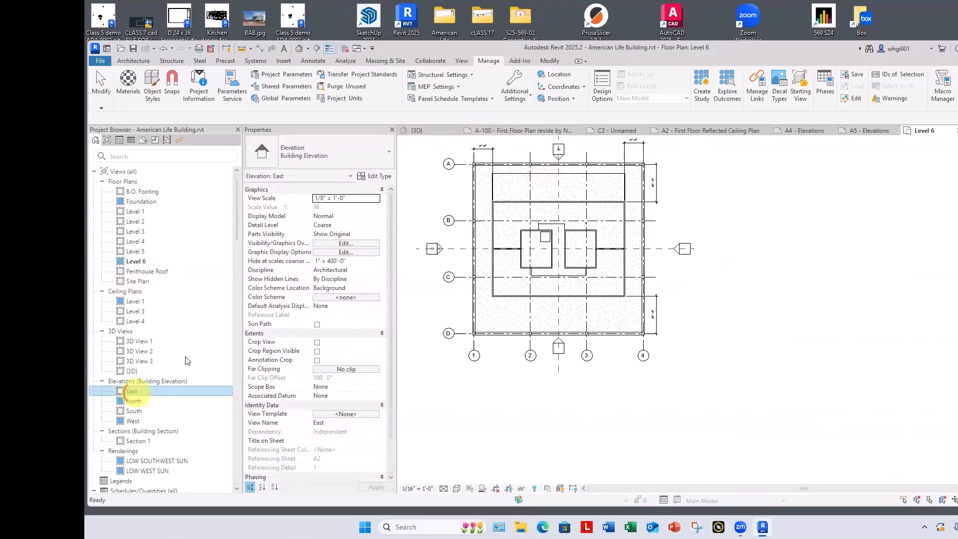
pyautogui.scroll(2, 771, 263)
pyautogui.scroll(3, 771, 263)
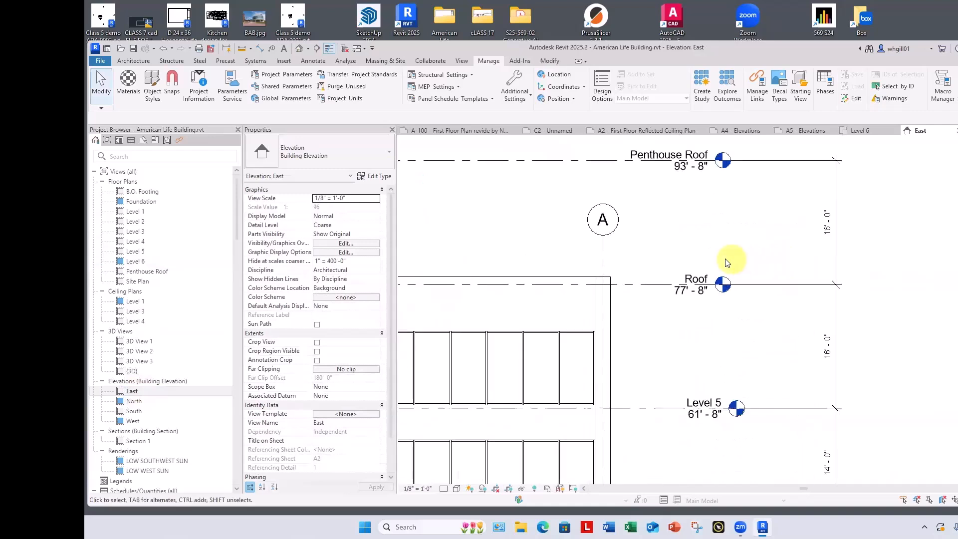
pyautogui.click(680, 292)
pyautogui.click(683, 291)
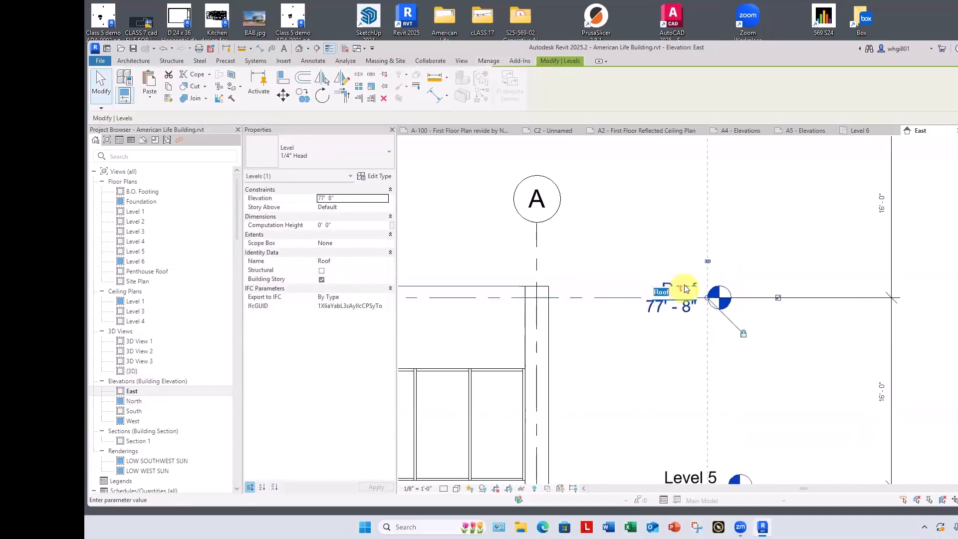
pyautogui.write('Level 6')
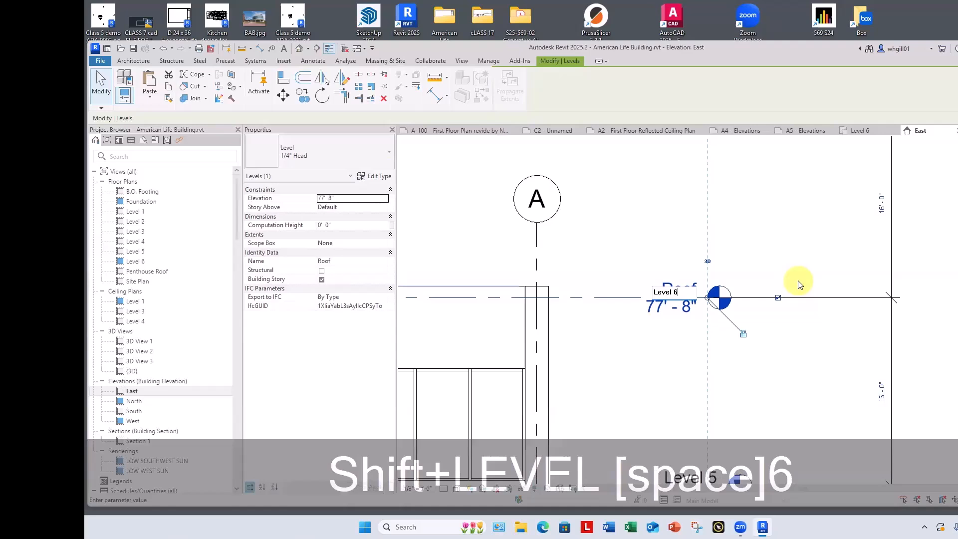
pyautogui.press('Return')
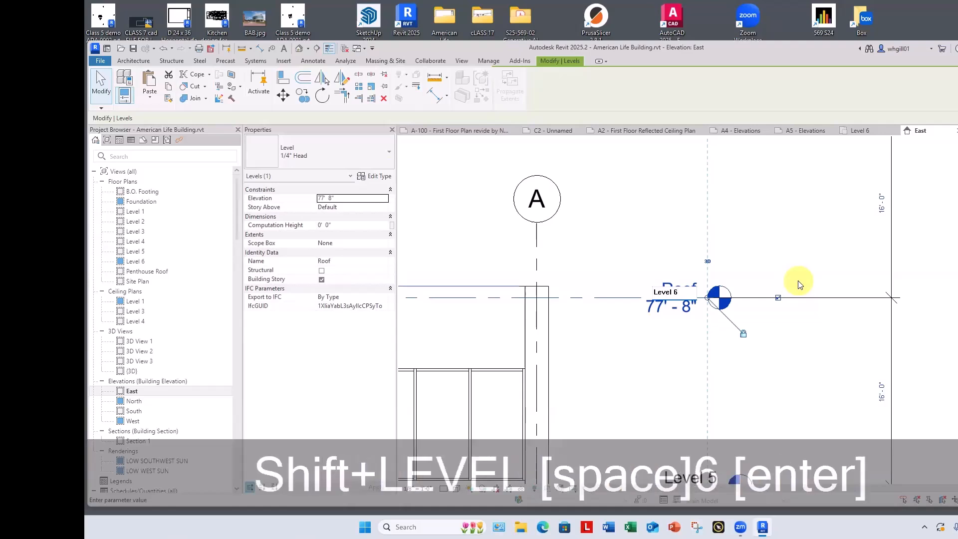
pyautogui.press('Escape')
pyautogui.scroll(-5, 794, 390)
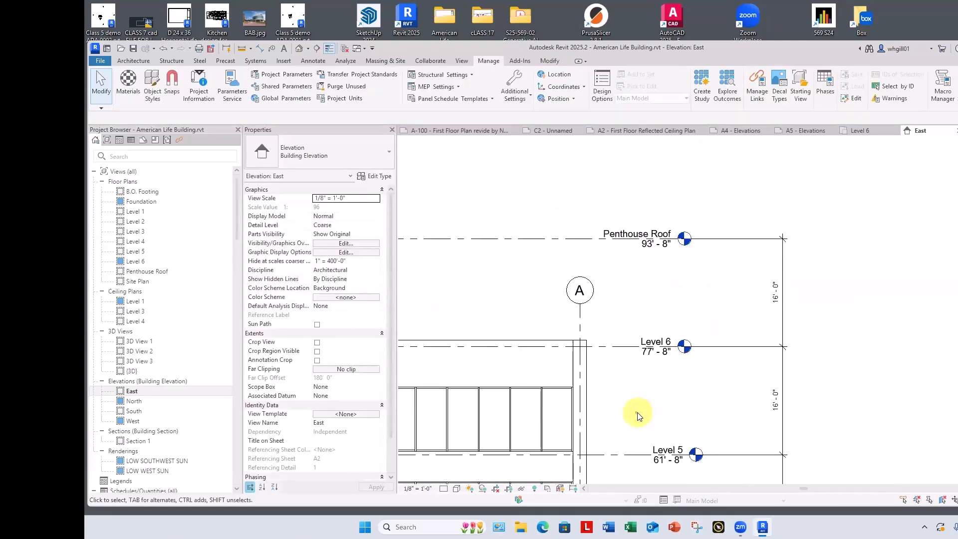
# Step: Return to the Level 6 floor plan and delete the two freestanding walls connecting the cores to the penthouse's side walls
pyautogui.scroll(4, 744, 272)
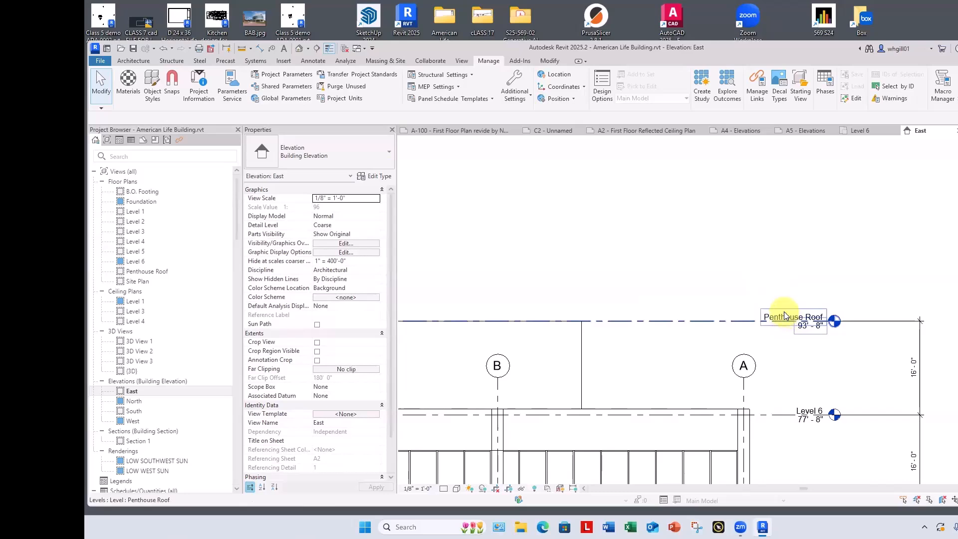
pyautogui.scroll(-3, 707, 229)
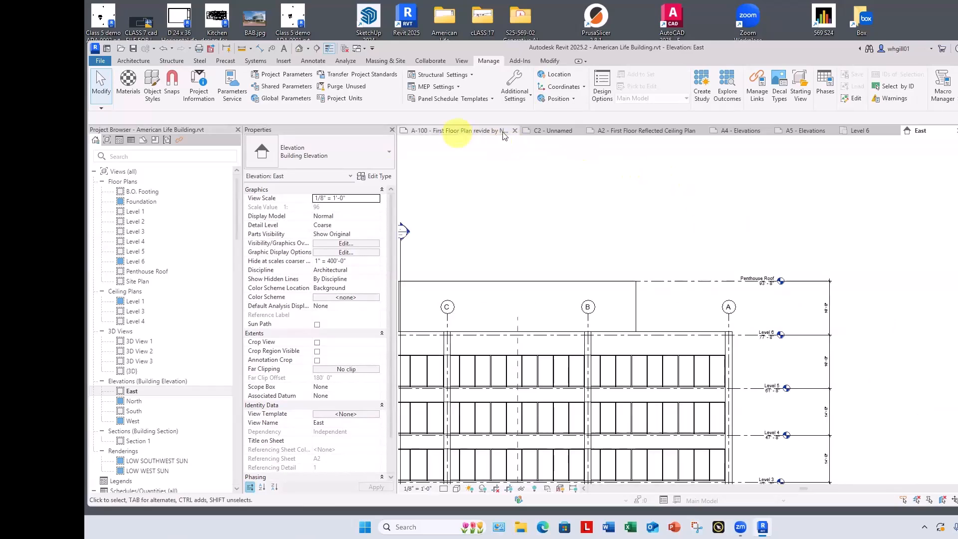
pyautogui.doubleClick(136, 260)
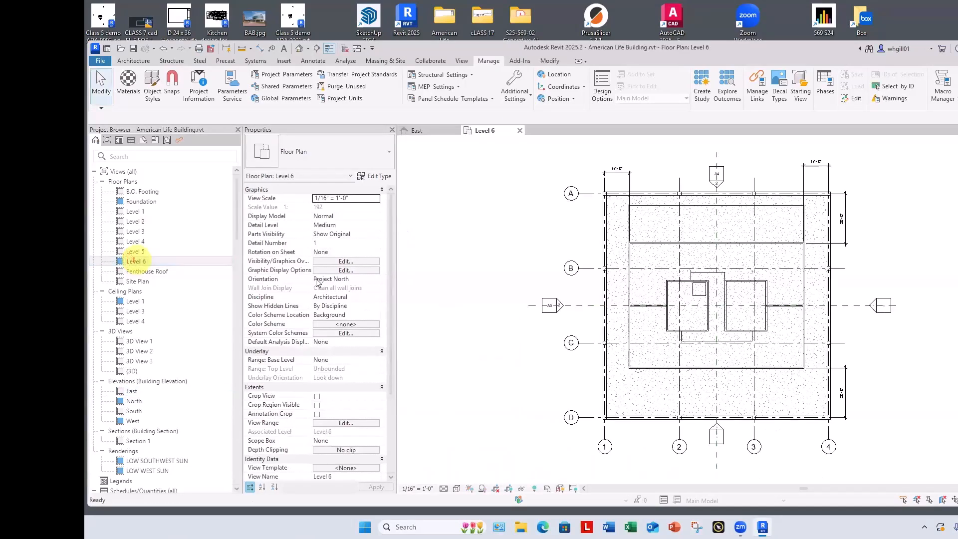
pyautogui.scroll(4, 578, 313)
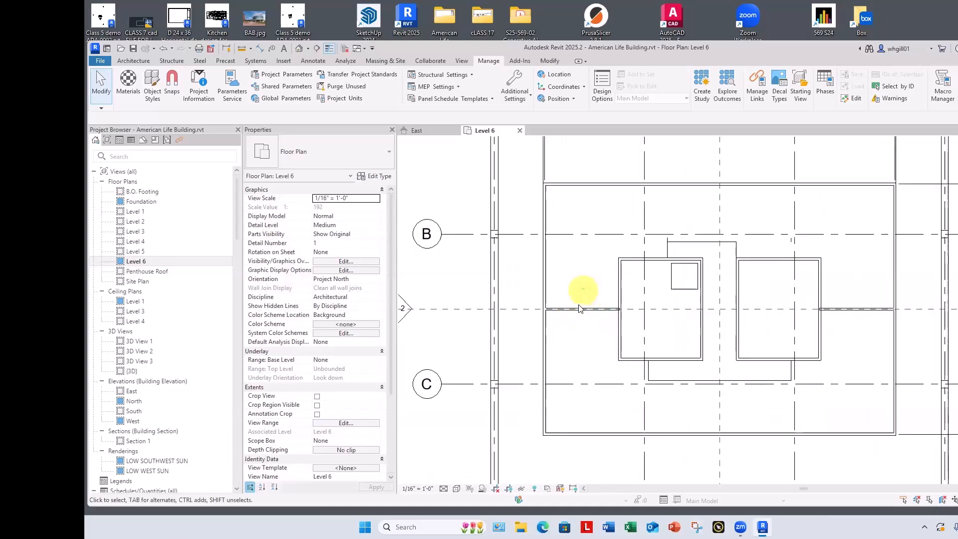
pyautogui.click(577, 310)
pyautogui.press('BackSpace')
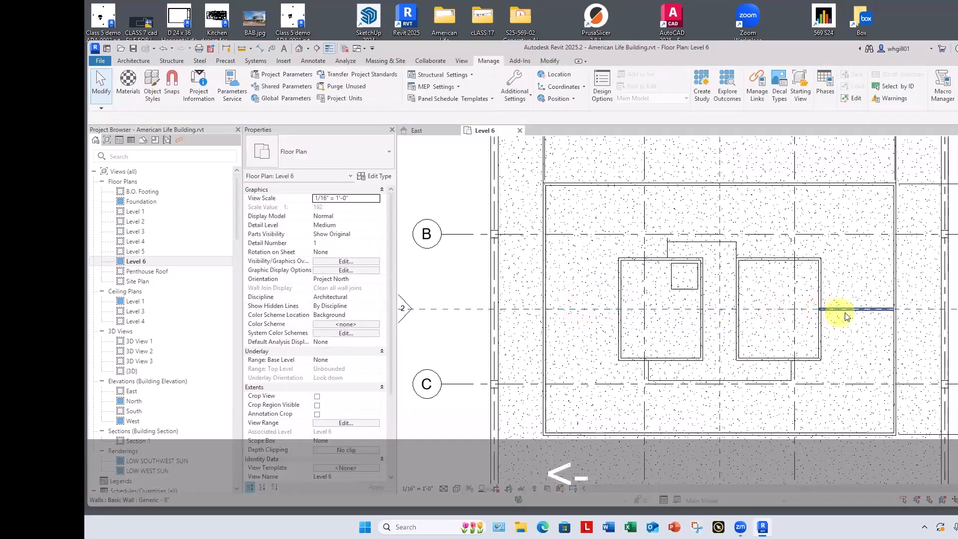
pyautogui.click(849, 310)
pyautogui.press('BackSpace')
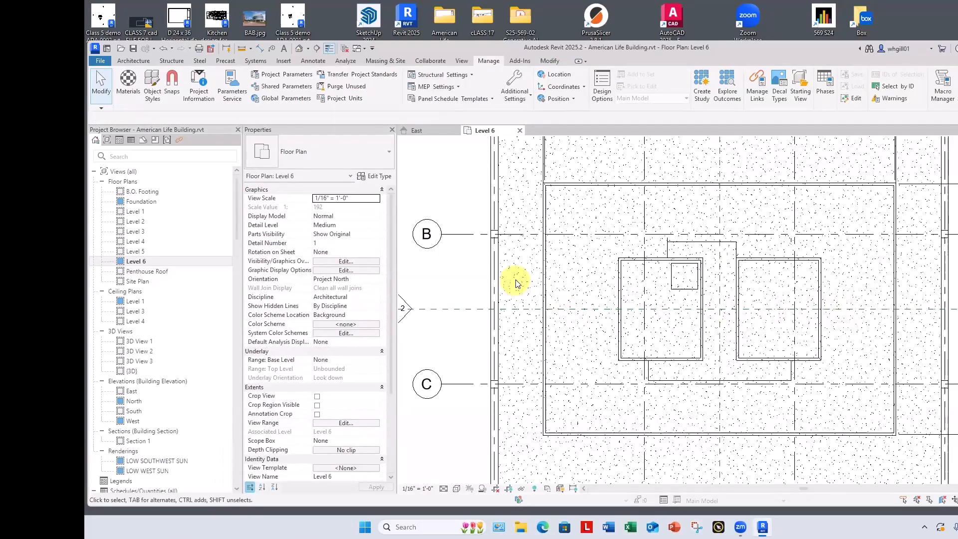
pyautogui.press('w')
pyautogui.press('a')
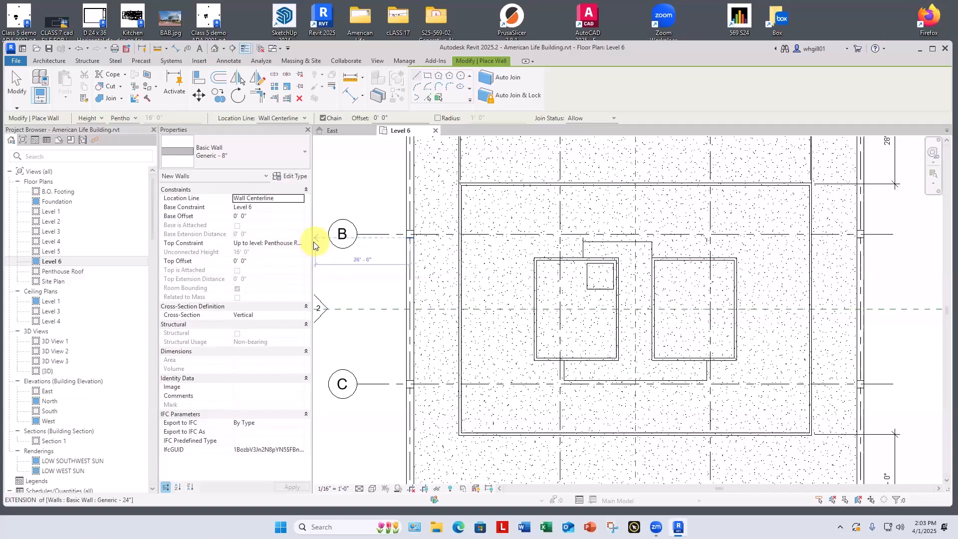
pyautogui.press('Escape')
pyautogui.press('Escape')
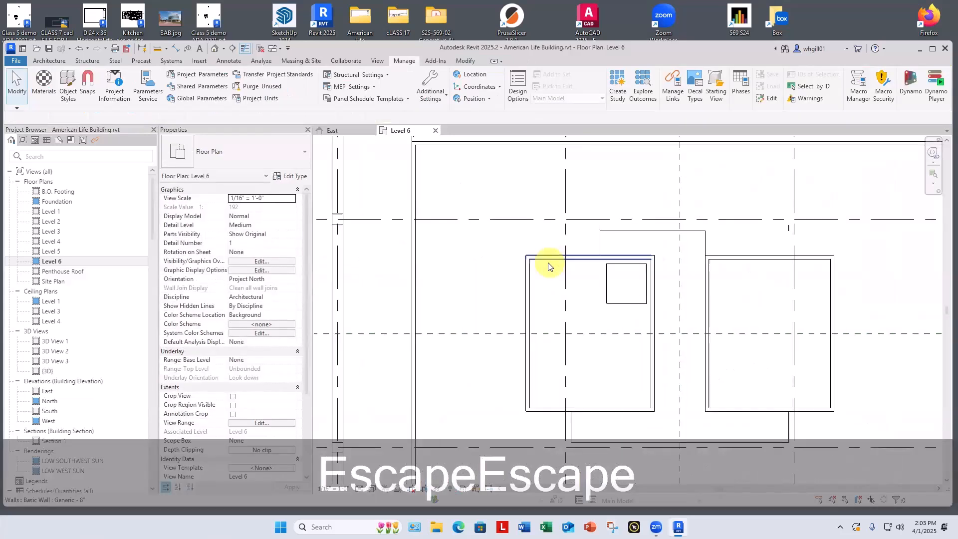
# Step: Draw a 23' by 28' loop of Generic - 8" walls over the western core, from Level 6 up to Penthouse Roof
pyautogui.scroll(1, 548, 266)
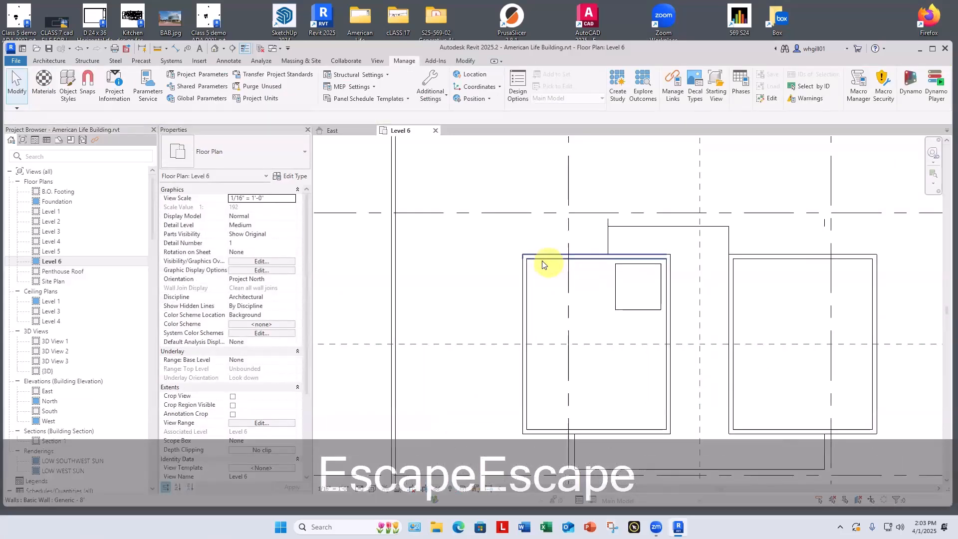
pyautogui.scroll(1, 541, 264)
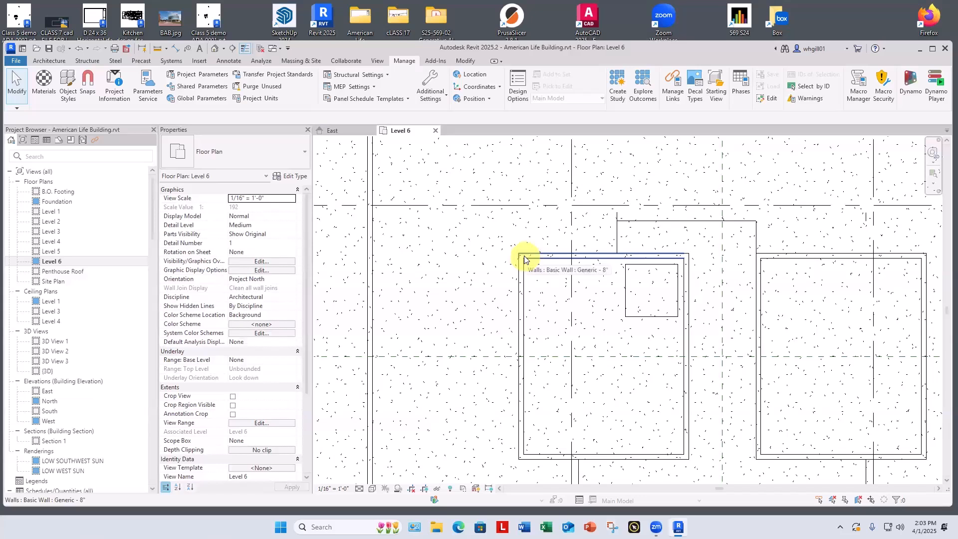
pyautogui.press('w')
pyautogui.press('a')
pyautogui.scroll(2, 522, 258)
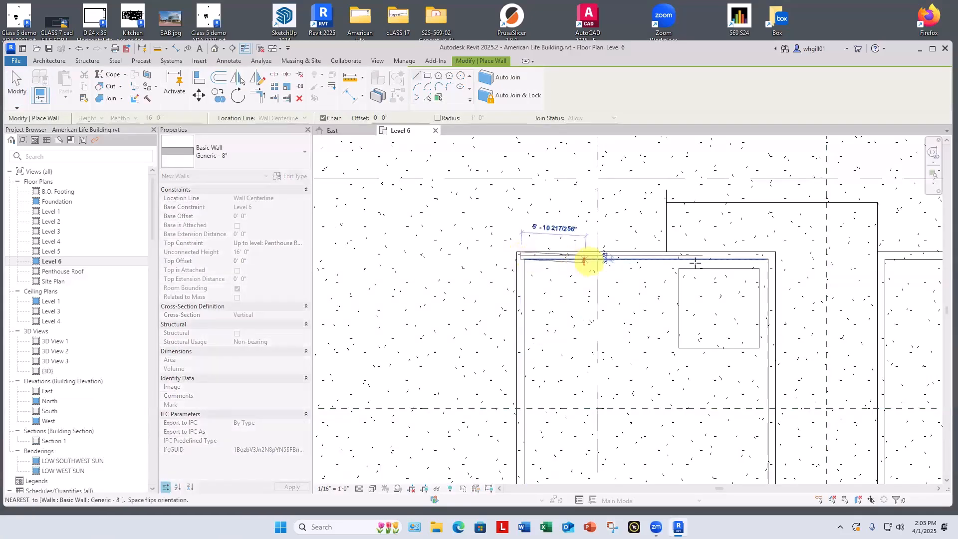
pyautogui.click(773, 255)
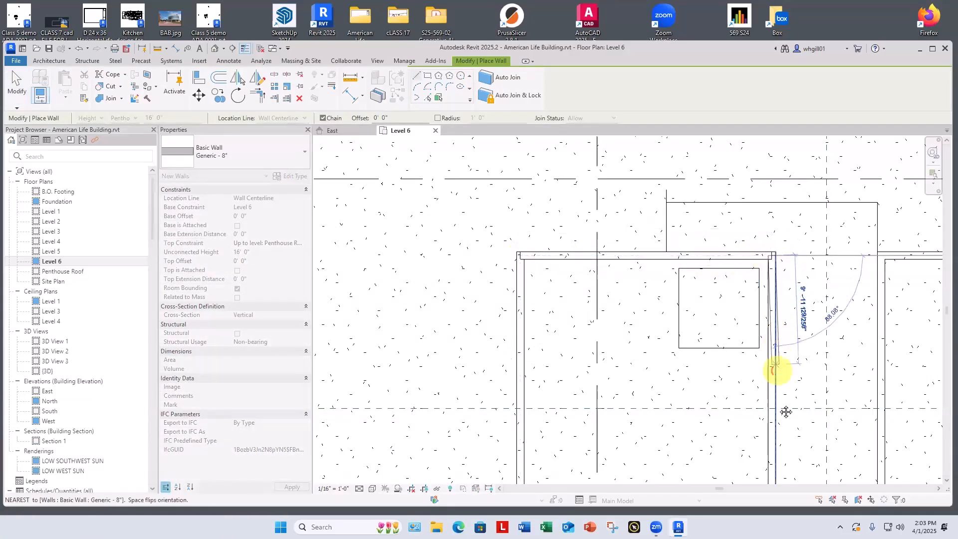
pyautogui.moveTo(786, 411); pyautogui.dragTo(748, 272, button='middle')
pyautogui.click(743, 428)
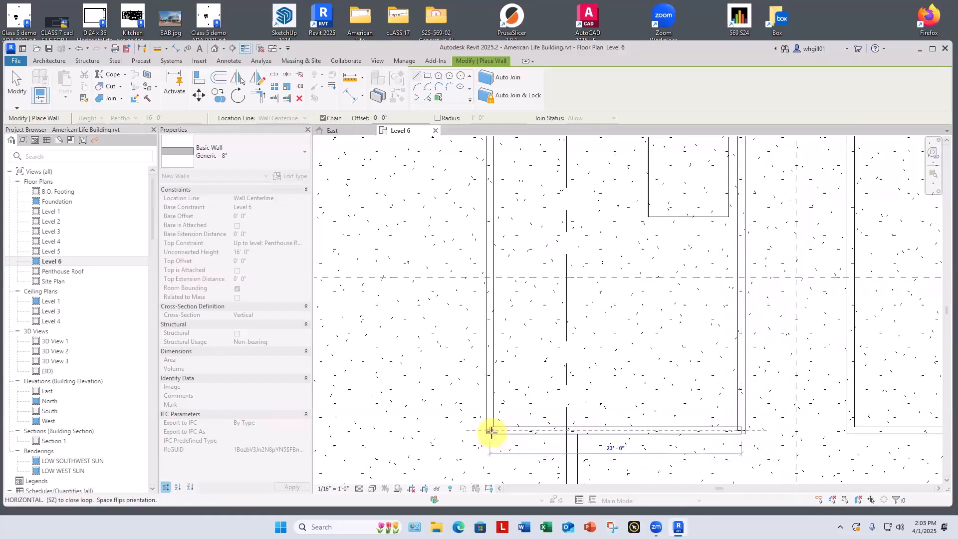
pyautogui.click(491, 432)
pyautogui.scroll(-3, 457, 392)
pyautogui.scroll(3, 456, 321)
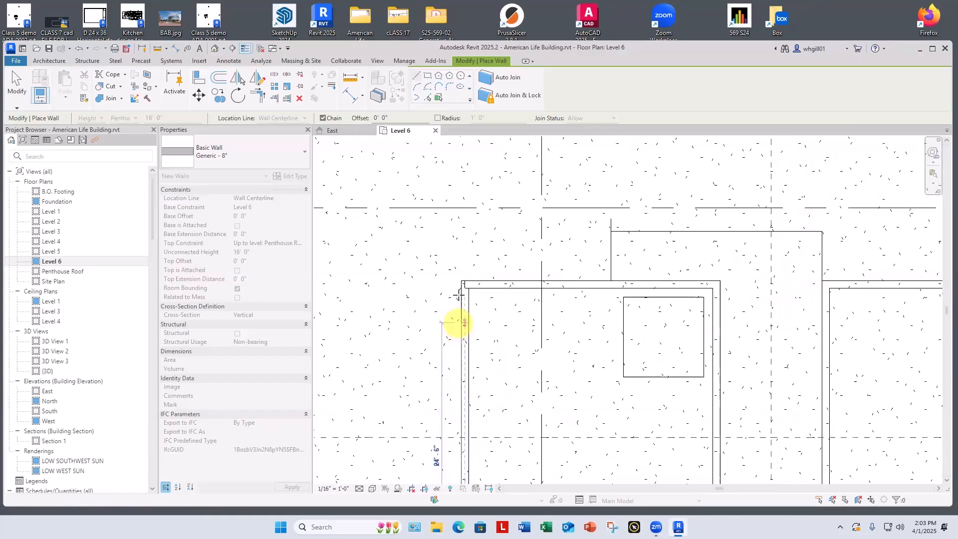
pyautogui.click(460, 284)
pyautogui.press('Escape')
pyautogui.press('Escape')
# Step: Trace the eastern core with Generic - 8" walls from Level 6 up to Penthouse Roof, 23' by 28' on centerline
pyautogui.scroll(-3, 550, 285)
pyautogui.moveTo(675, 330); pyautogui.dragTo(546, 312, button='middle')
pyautogui.scroll(2, 592, 277)
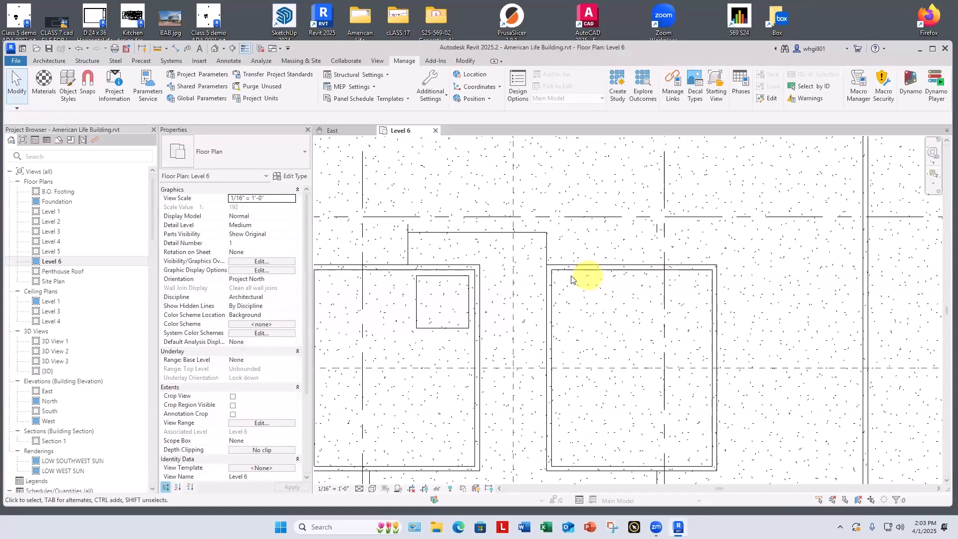
pyautogui.press('w')
pyautogui.press('a')
pyautogui.scroll(2, 550, 268)
pyautogui.click(550, 267)
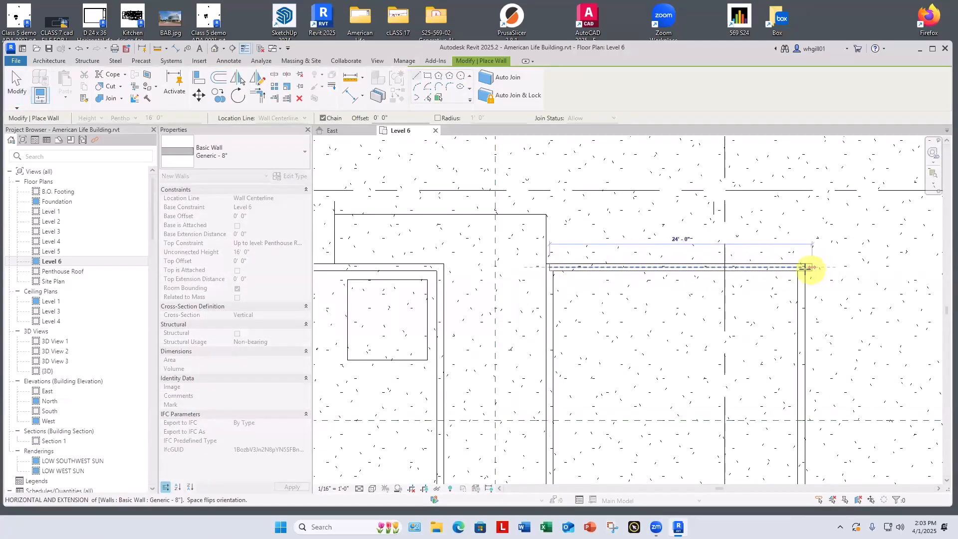
pyautogui.click(803, 267)
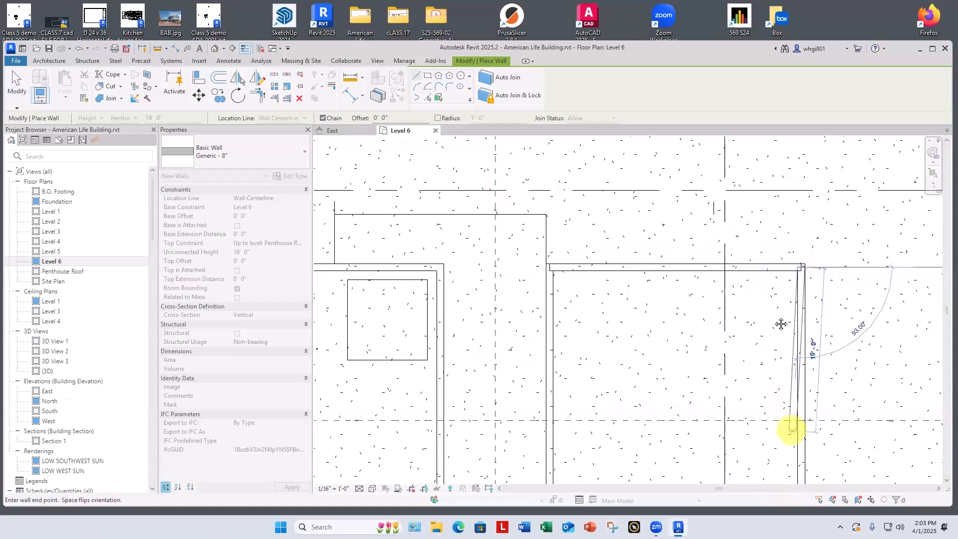
pyautogui.moveTo(792, 429); pyautogui.dragTo(740, 197, button='middle')
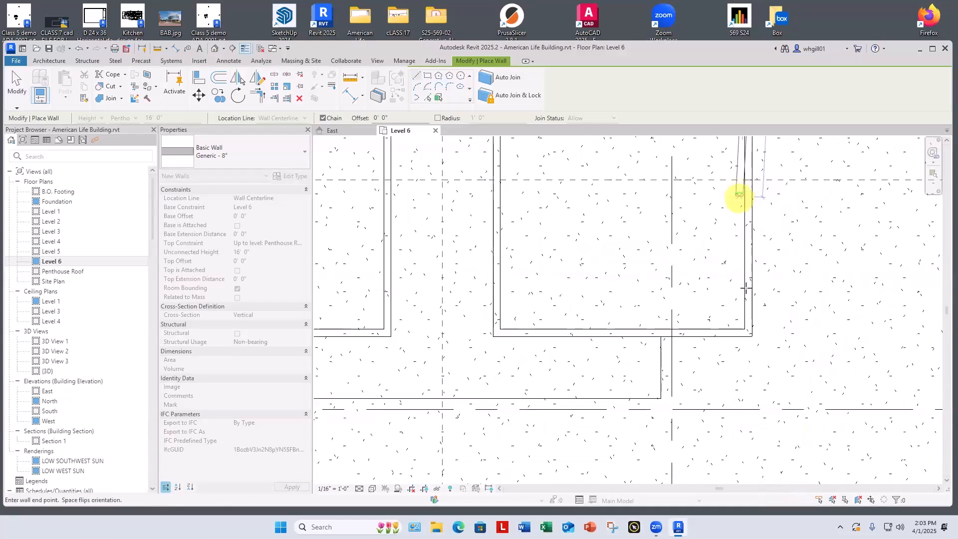
pyautogui.click(753, 331)
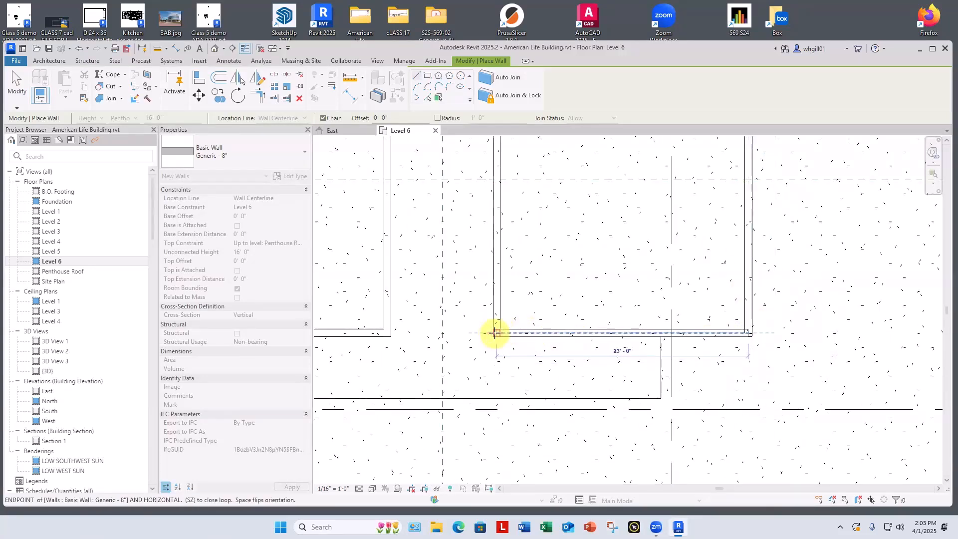
pyautogui.click(496, 333)
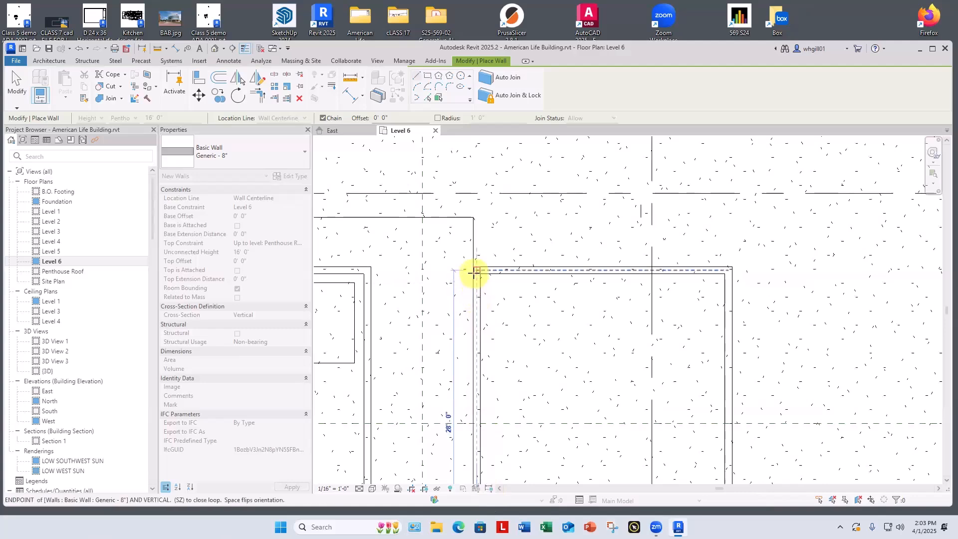
pyautogui.press('Escape')
pyautogui.press('Escape')
pyautogui.press('Escape')
# Step: Set the Level 6 plan's visual style to Hidden Line
pyautogui.moveTo(483, 271)
pyautogui.mouseDown(button='middle')
pyautogui.moveTo(529, 246)
pyautogui.moveTo(658, 244)
pyautogui.moveTo(726, 206)
pyautogui.mouseUp(button='middle')
pyautogui.click(372, 488)
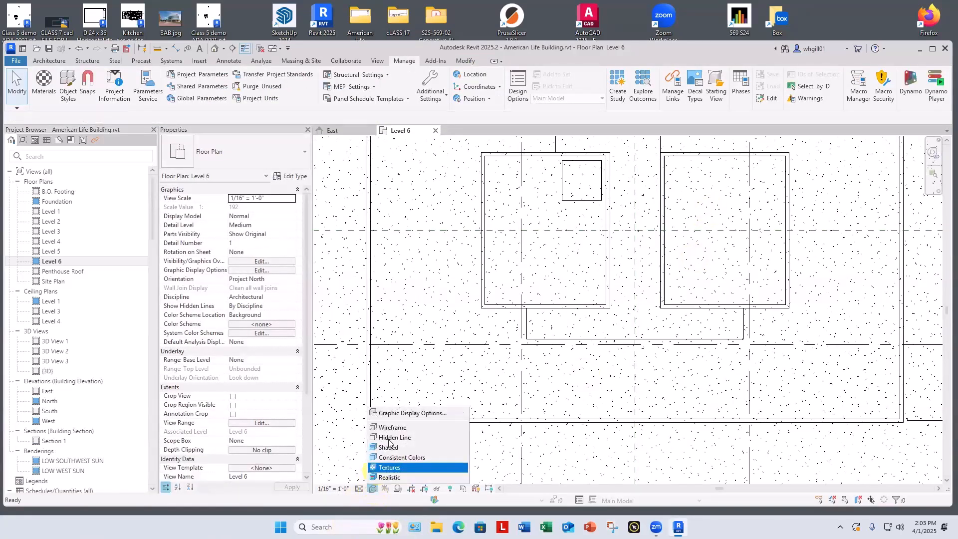
pyautogui.click(387, 432)
# Step: Hide the full-footprint 4" Concrete Slab in the Level 6 plan and delete the smaller slab running between and around the cores
pyautogui.moveTo(449, 378); pyautogui.dragTo(438, 442, button='middle')
pyautogui.scroll(-3, 437, 441)
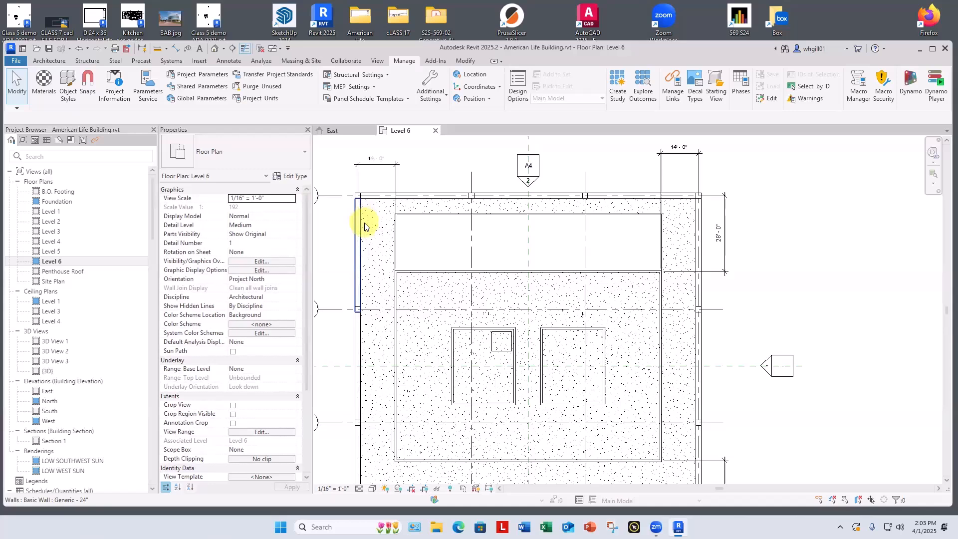
pyautogui.press('Tab')
pyautogui.press('Tab')
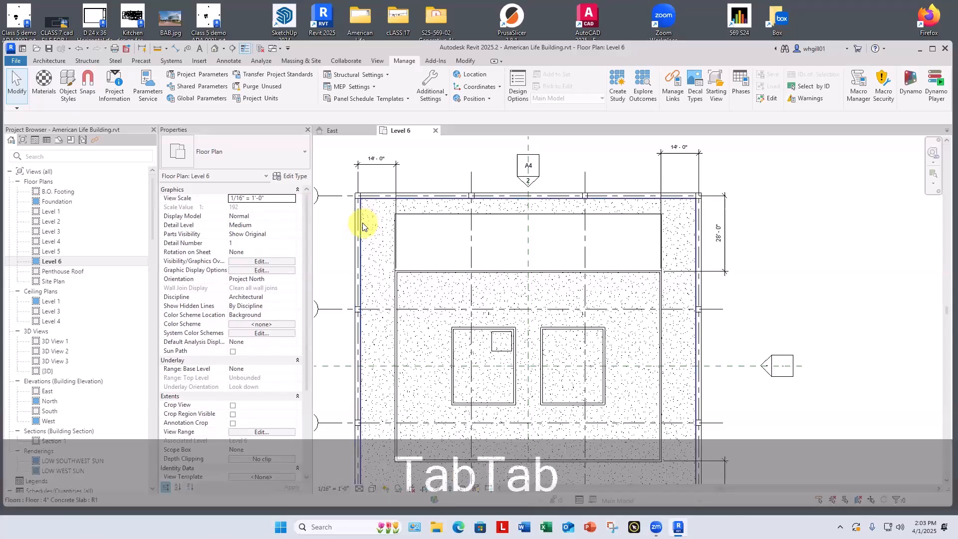
pyautogui.click(363, 223)
pyautogui.rightClick(364, 224)
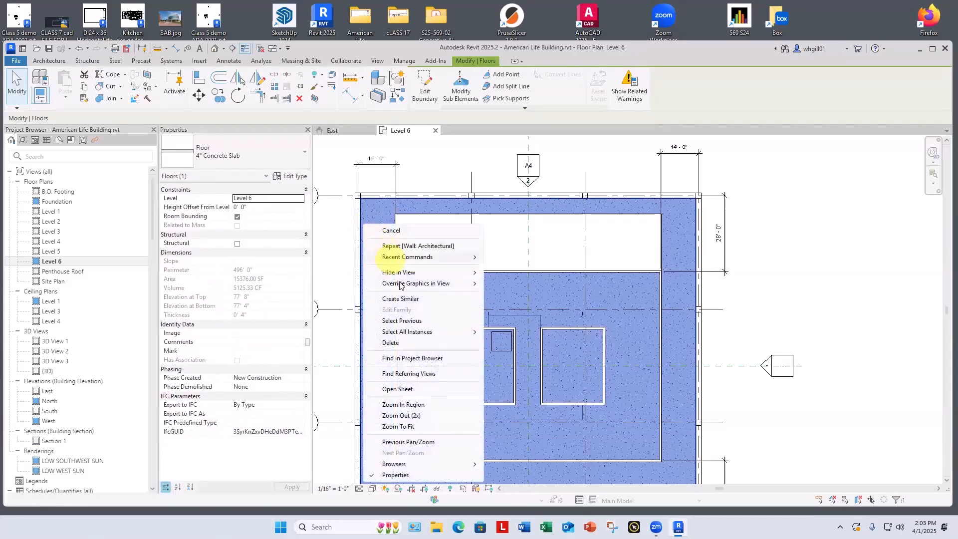
pyautogui.moveTo(399, 274)
pyautogui.click(502, 274)
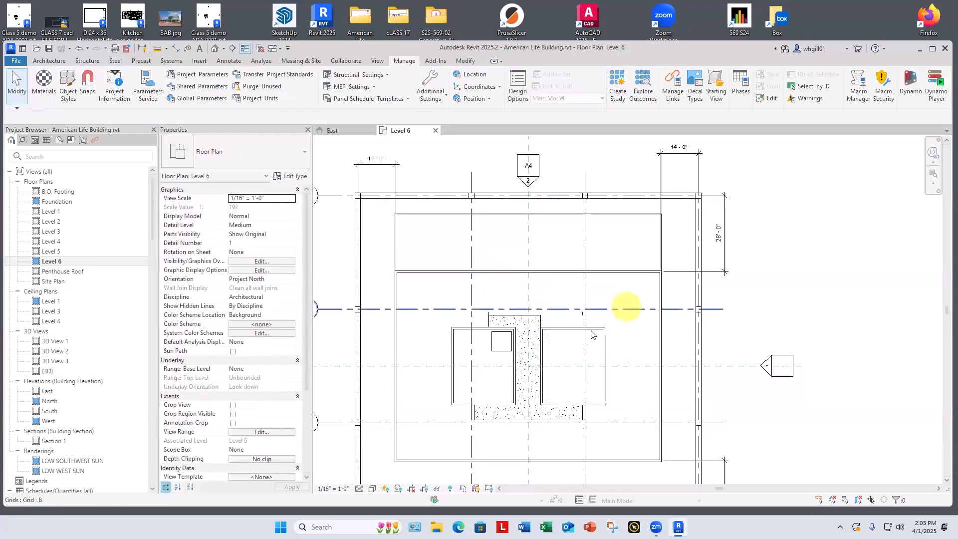
pyautogui.click(539, 320)
pyautogui.press('BackSpace')
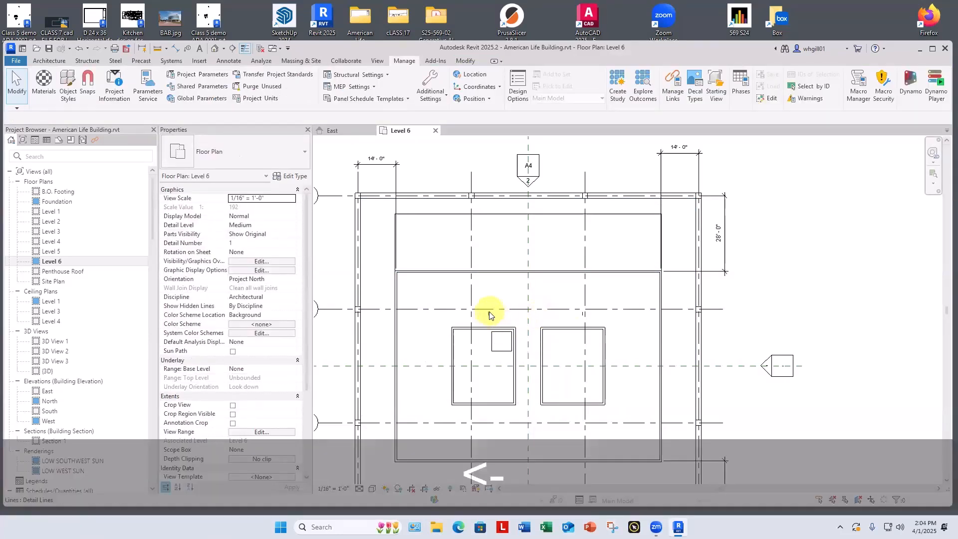
# Step: Draw Generic - 8" walls along the east-west centerline, linking the western core to the west penthouse wall and the eastern core to the east wall
pyautogui.scroll(-1, 490, 315)
pyautogui.moveTo(515, 447); pyautogui.dragTo(533, 430, button='middle')
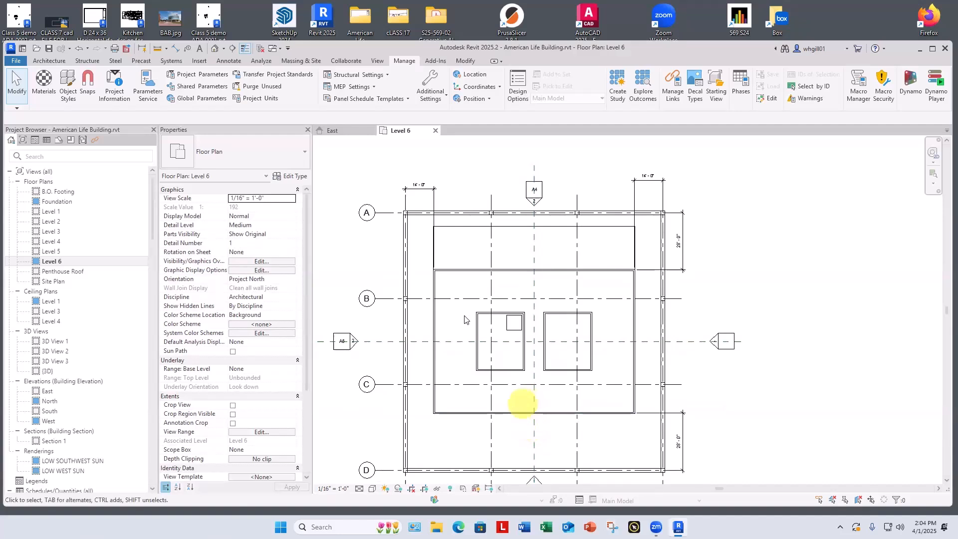
pyautogui.scroll(2, 465, 319)
pyautogui.press('w')
pyautogui.press('a')
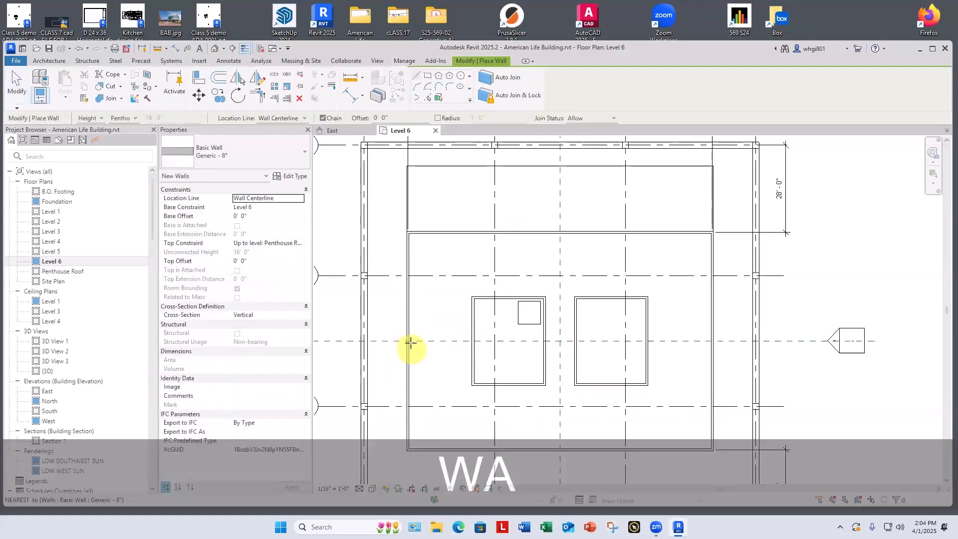
pyautogui.click(408, 342)
pyautogui.click(472, 342)
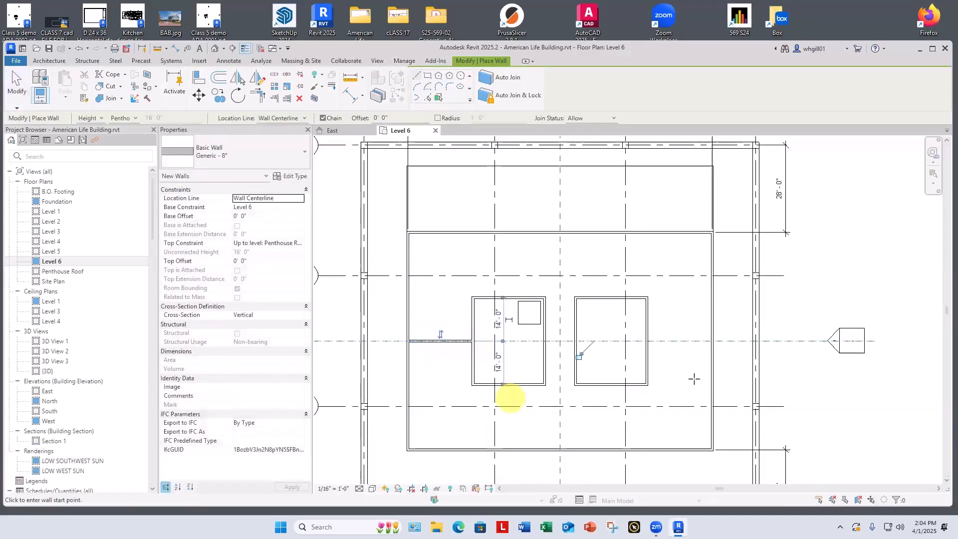
pyautogui.click(647, 341)
pyautogui.click(712, 341)
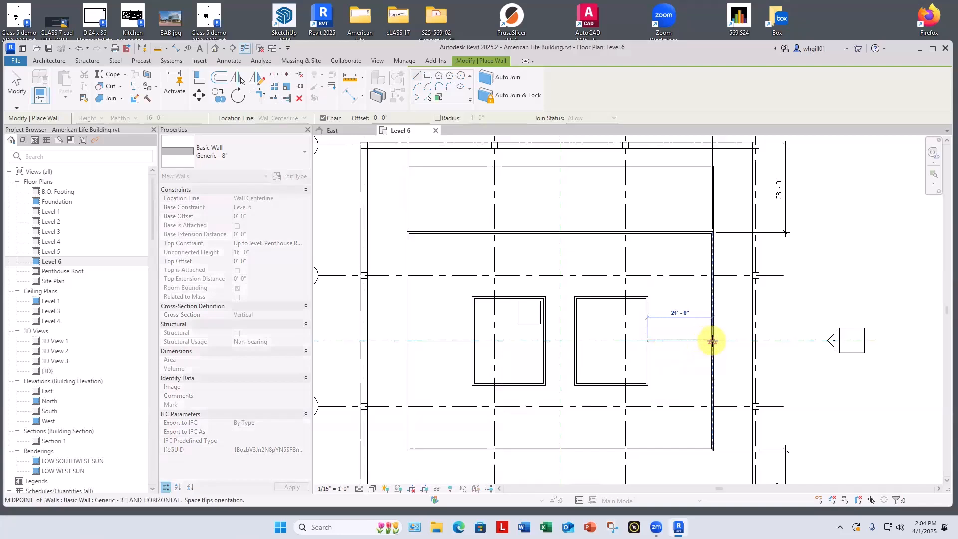
# Step: Draw a 10' Generic - 8" wall along the east-west centerline between the two cores
pyautogui.click(545, 341)
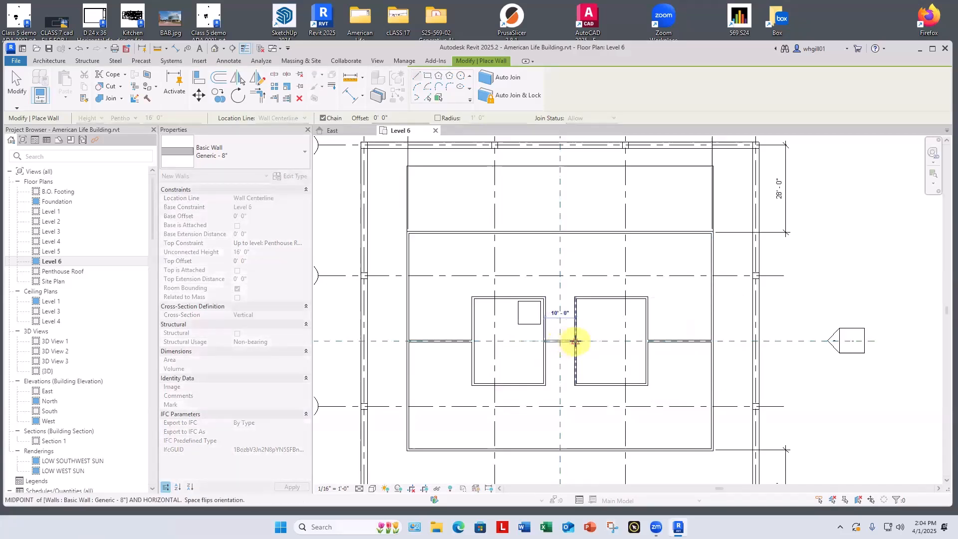
pyautogui.click(575, 342)
pyautogui.press('Escape')
pyautogui.press('Escape')
pyautogui.scroll(3, 567, 344)
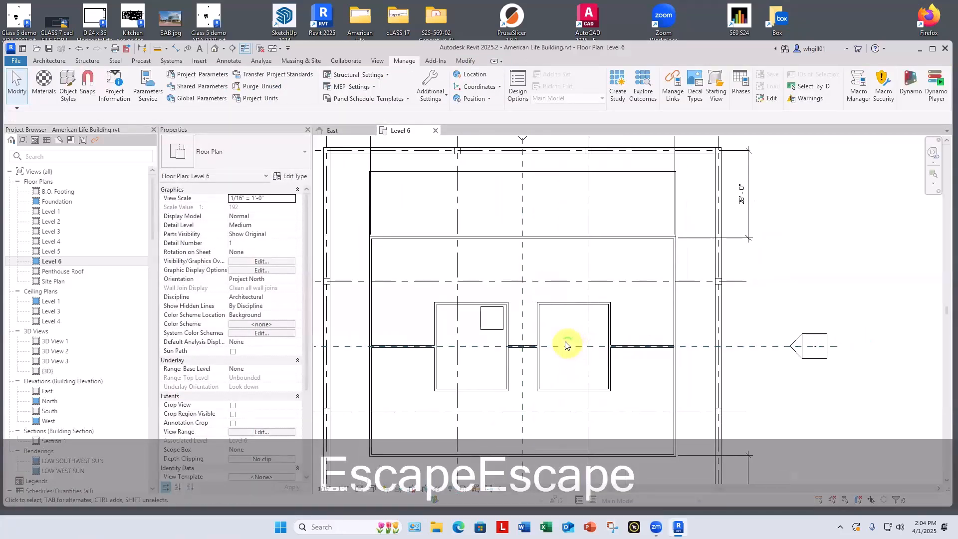
pyautogui.moveTo(569, 282); pyautogui.dragTo(572, 365)
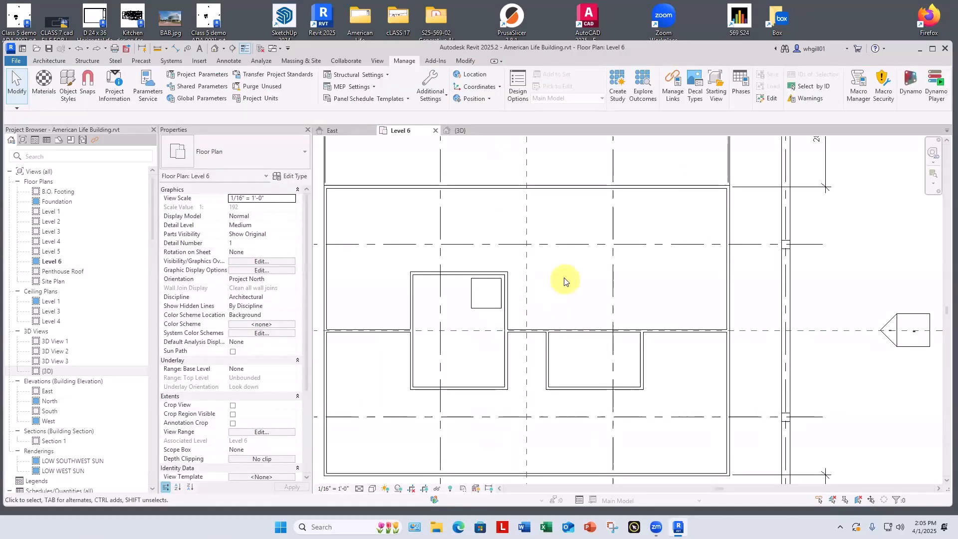
pyautogui.moveTo(567, 283); pyautogui.dragTo(624, 268, button='middle')
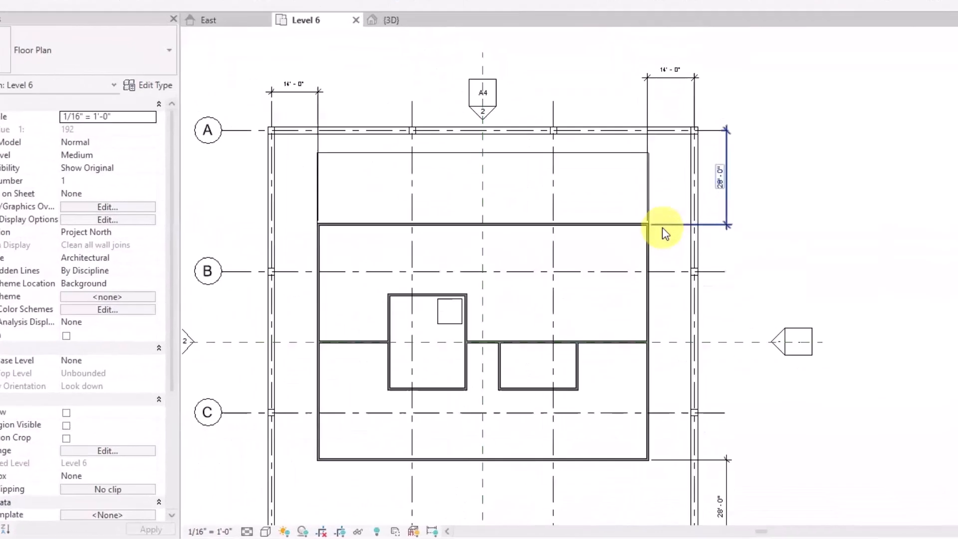
pyautogui.scroll(-2, 664, 231)
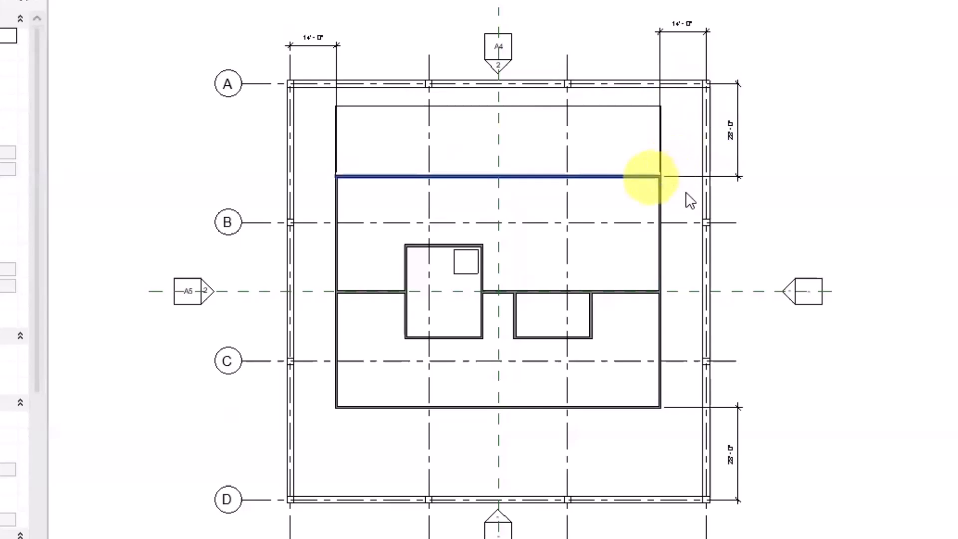
pyautogui.moveTo(690, 439); pyautogui.dragTo(675, 395, button='middle')
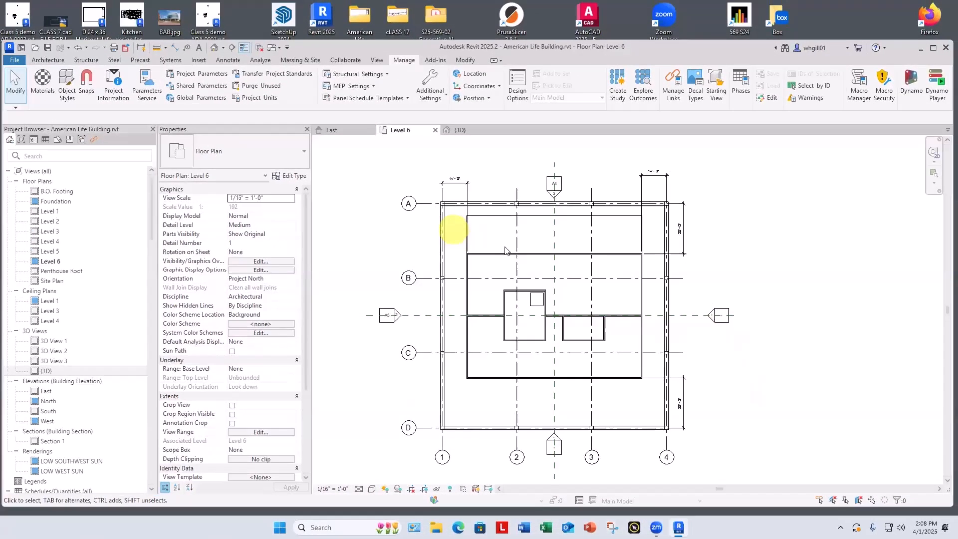
pyautogui.scroll(5, 471, 267)
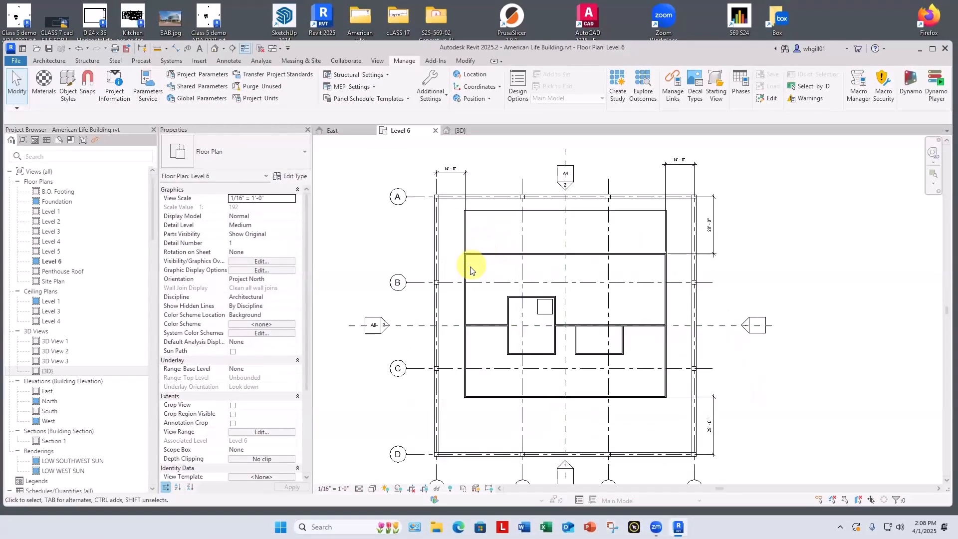
# Step: Try to dimension the penthouse's overall width between the outer faces of its west and east walls, placing it above the plan
pyautogui.moveTo(478, 270); pyautogui.dragTo(458, 342, button='middle')
pyautogui.scroll(3, 459, 340)
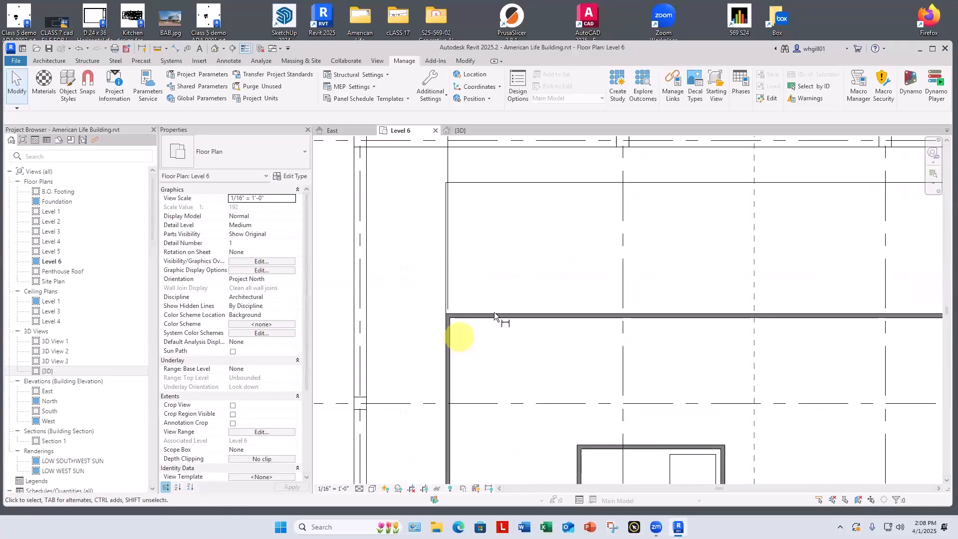
pyautogui.press('d')
pyautogui.press('i')
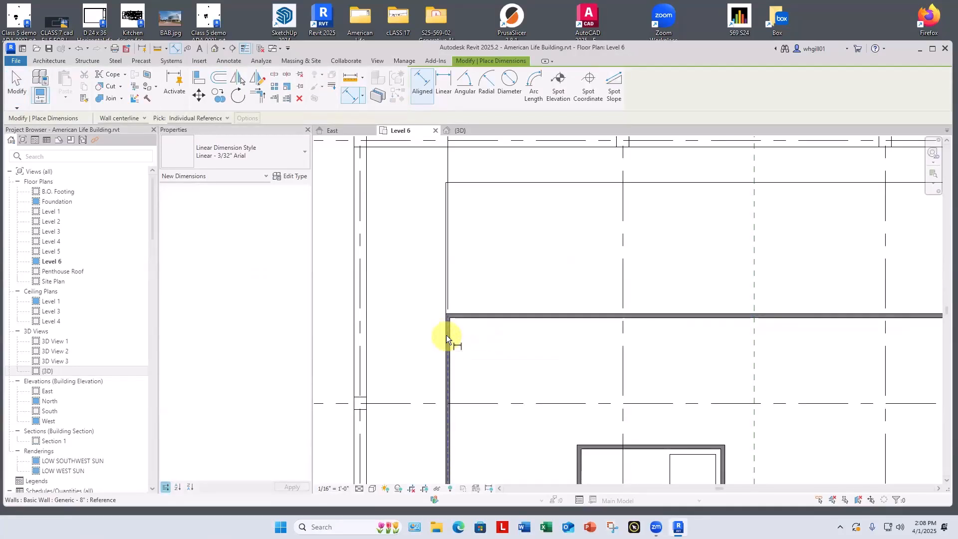
pyautogui.press('Tab')
pyautogui.click(455, 338)
pyautogui.scroll(-2, 634, 345)
pyautogui.moveTo(678, 345); pyautogui.dragTo(495, 370, button='middle')
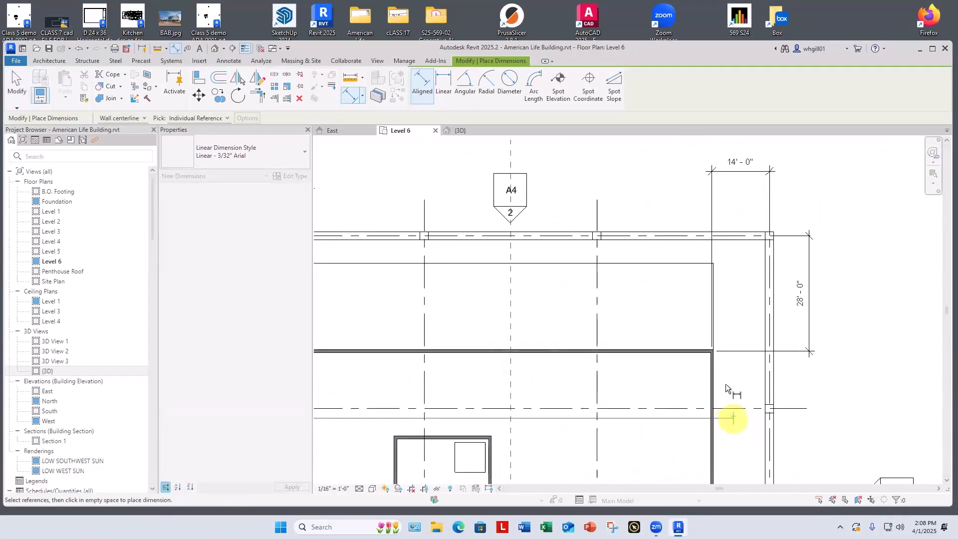
pyautogui.press('Tab')
pyautogui.click(715, 363)
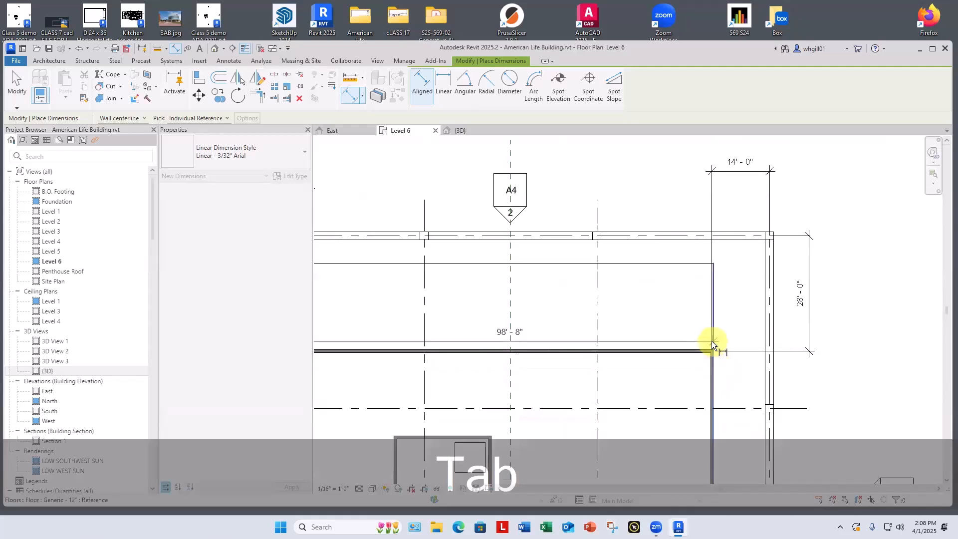
pyautogui.click(658, 146)
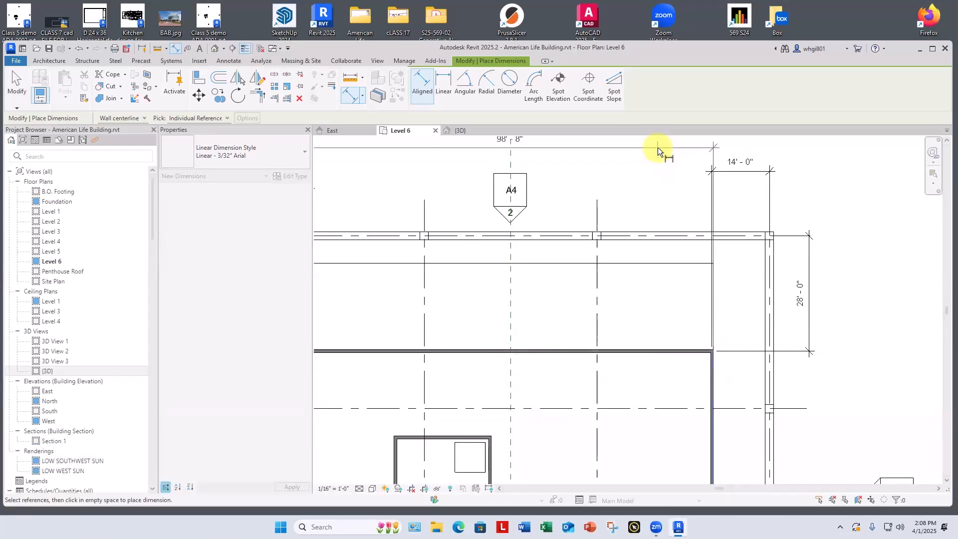
pyautogui.moveTo(654, 188); pyautogui.dragTo(694, 258, button='middle')
pyautogui.press('Escape')
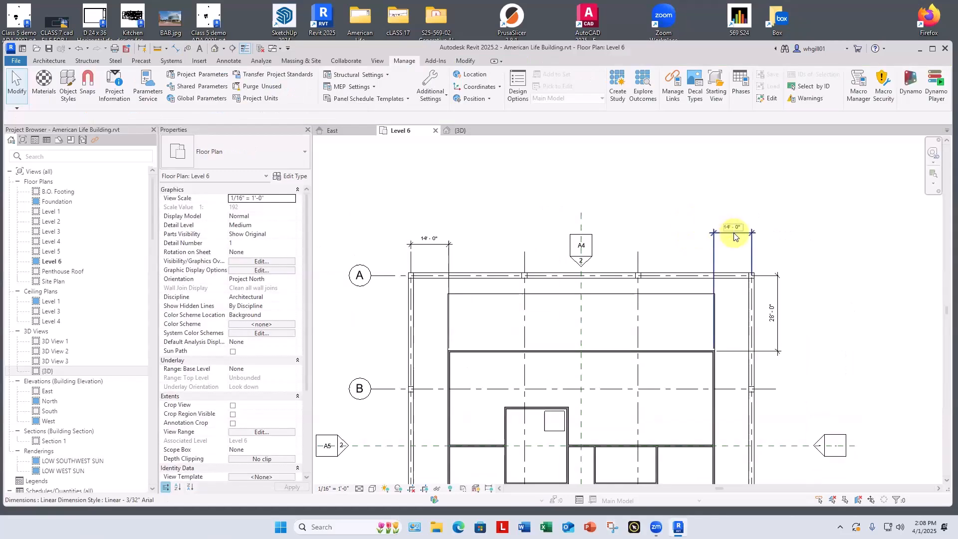
# Step: Delete the northeast 14' dimension and extend the northwest one's witness lines to the east penthouse wall and grid line 4
pyautogui.click(734, 232)
pyautogui.press('Escape')
pyautogui.click(428, 242)
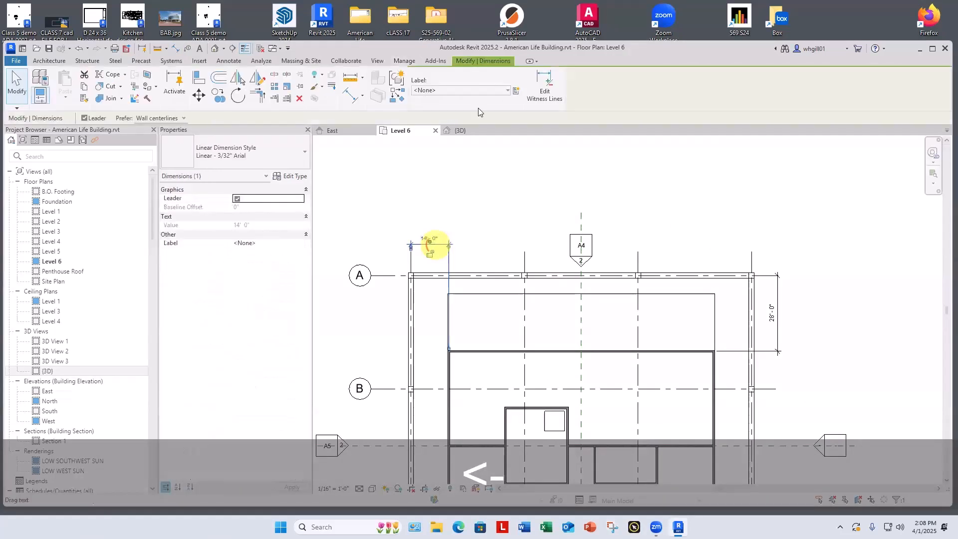
pyautogui.click(542, 86)
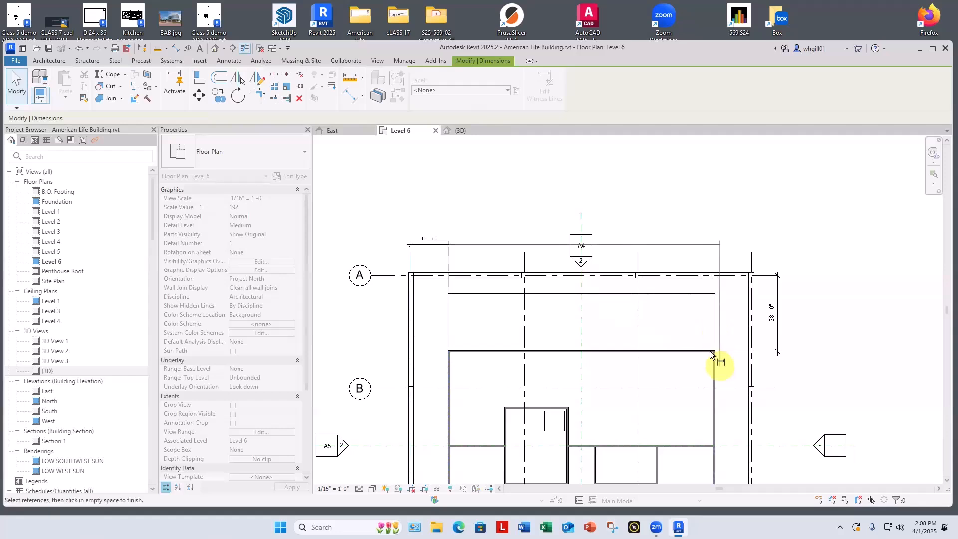
pyautogui.scroll(5, 712, 356)
pyautogui.scroll(-2, 739, 284)
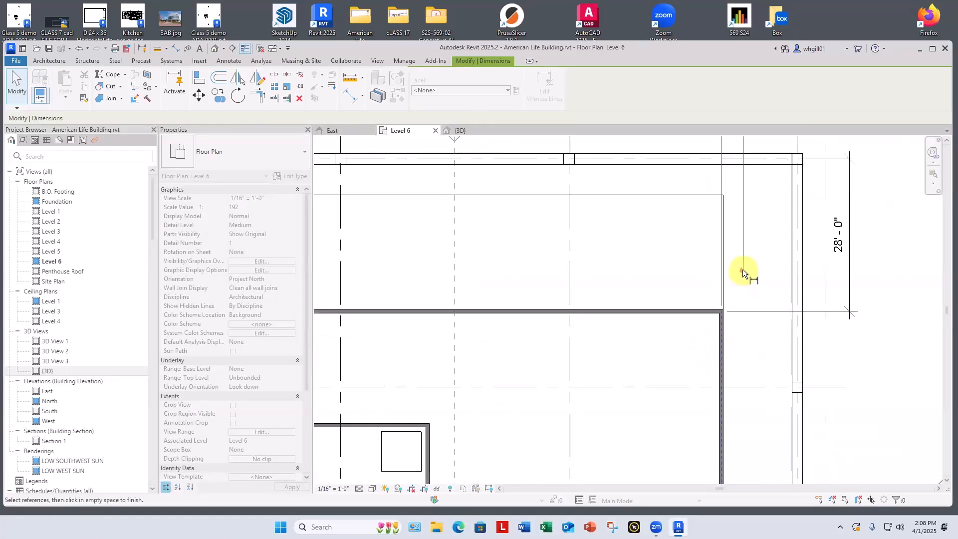
pyautogui.scroll(-1, 743, 269)
pyautogui.moveTo(743, 269); pyautogui.dragTo(677, 458, button='middle')
pyautogui.click(725, 340)
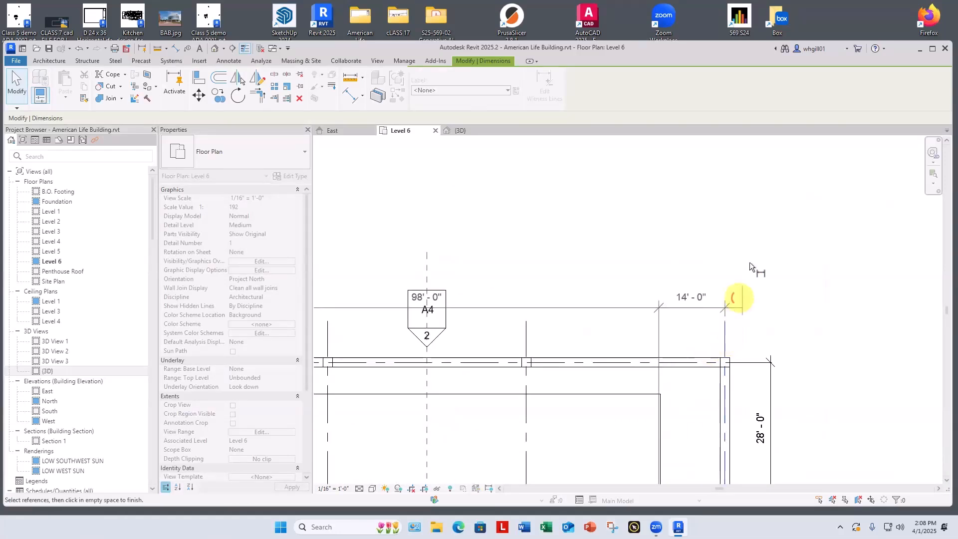
pyautogui.click(752, 261)
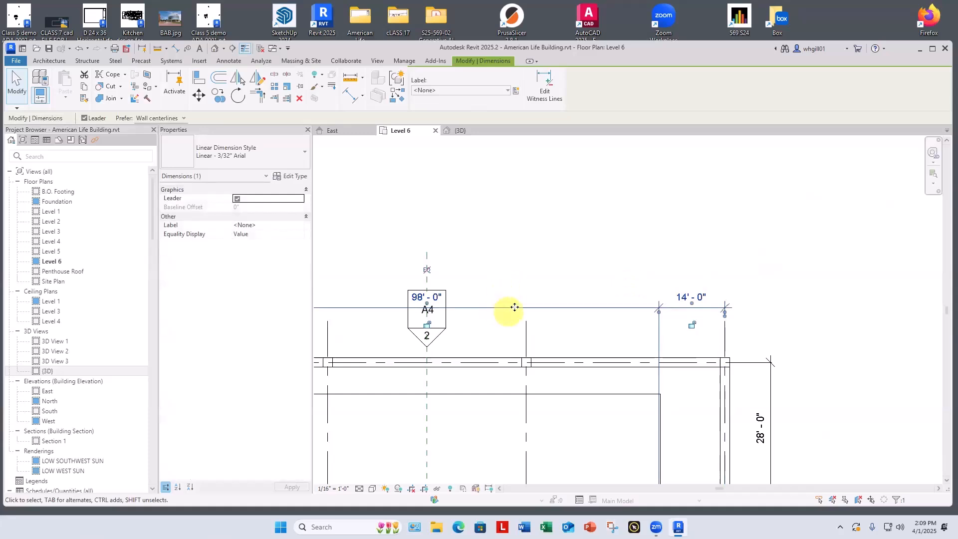
# Step: Move the north width dimension string up so it sits above the A4 elevation marker
pyautogui.moveTo(515, 308); pyautogui.dragTo(520, 260)
pyautogui.click(524, 285)
pyautogui.scroll(-5, 526, 284)
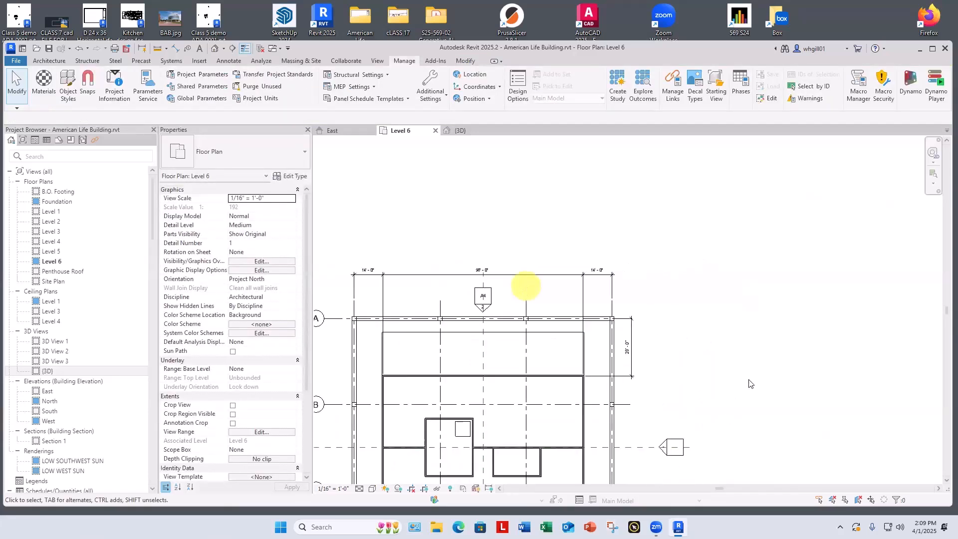
pyautogui.moveTo(741, 389); pyautogui.dragTo(943, 388, button='middle')
pyautogui.scroll(2, 770, 340)
pyautogui.scroll(-2, 543, 353)
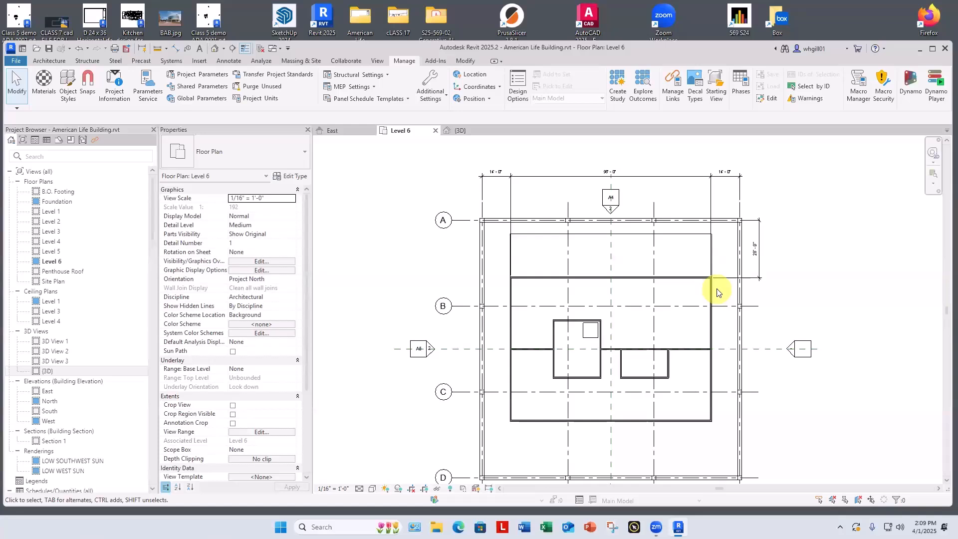
pyautogui.scroll(8, 648, 325)
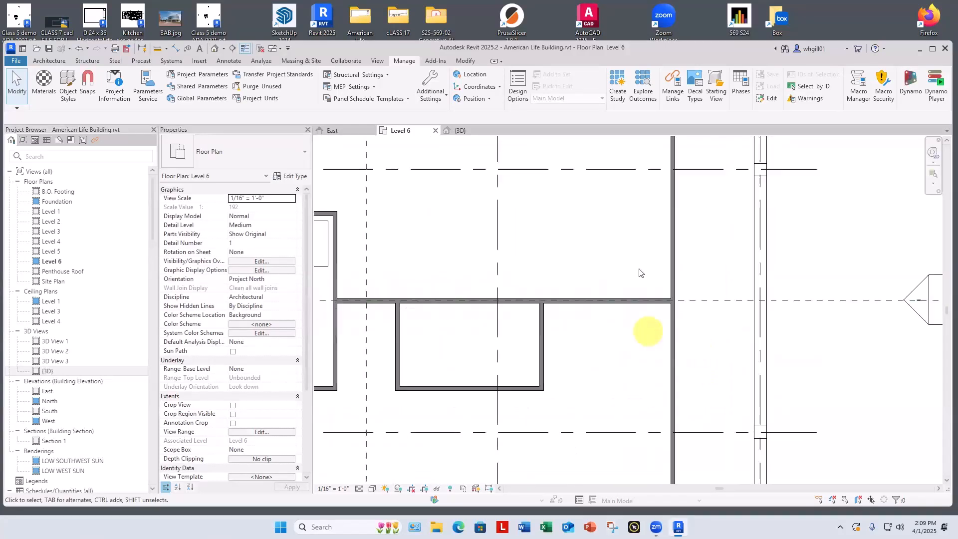
pyautogui.scroll(6, 650, 315)
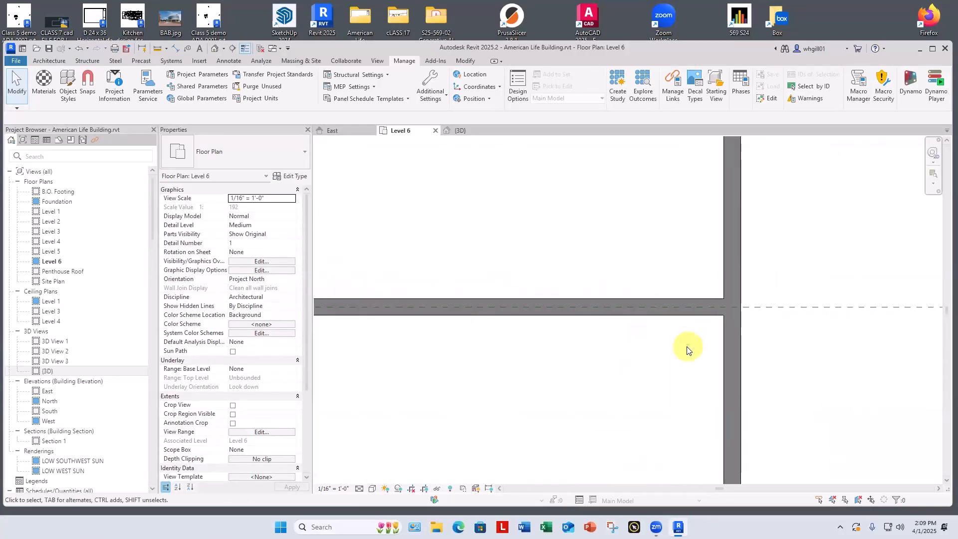
pyautogui.scroll(-6, 681, 350)
pyautogui.moveTo(680, 368); pyautogui.dragTo(850, 332, button='middle')
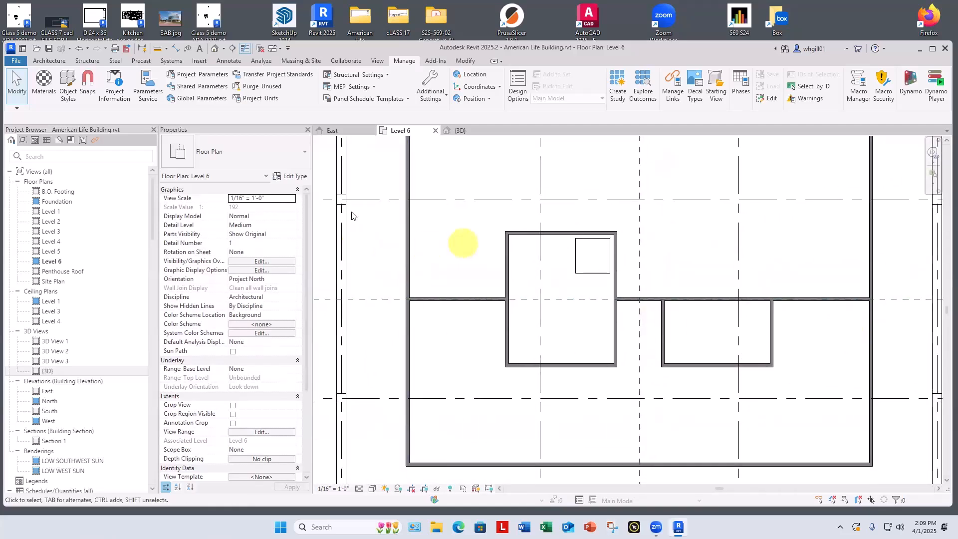
pyautogui.click(295, 177)
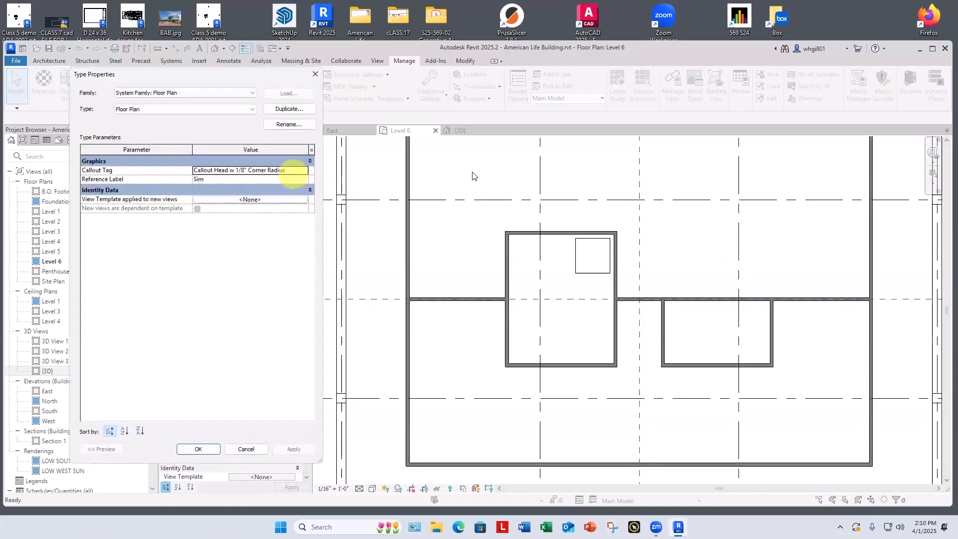
pyautogui.press('Escape')
pyautogui.press('Escape')
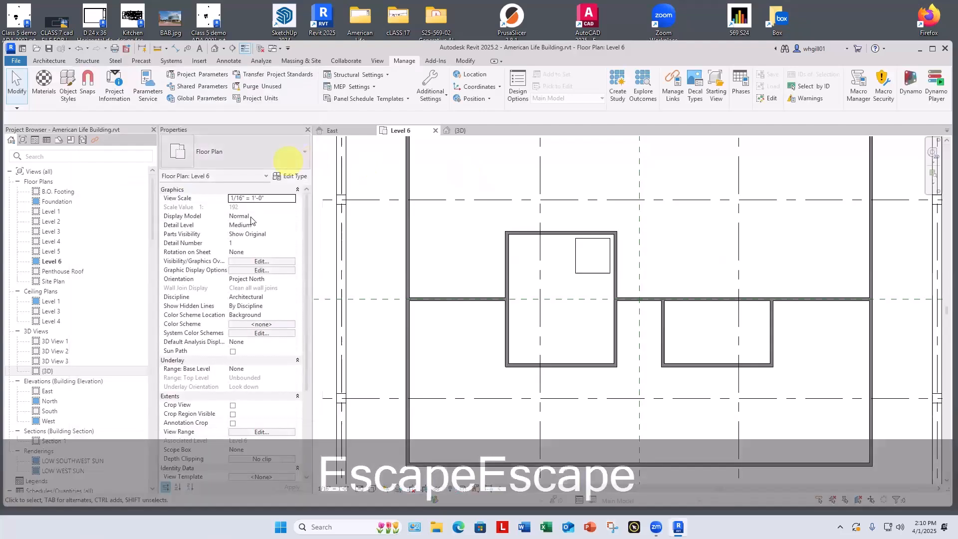
# Step: Clear the cut pattern override for Walls in the Level 6 plan's visibility and graphics settings
pyautogui.click(262, 261)
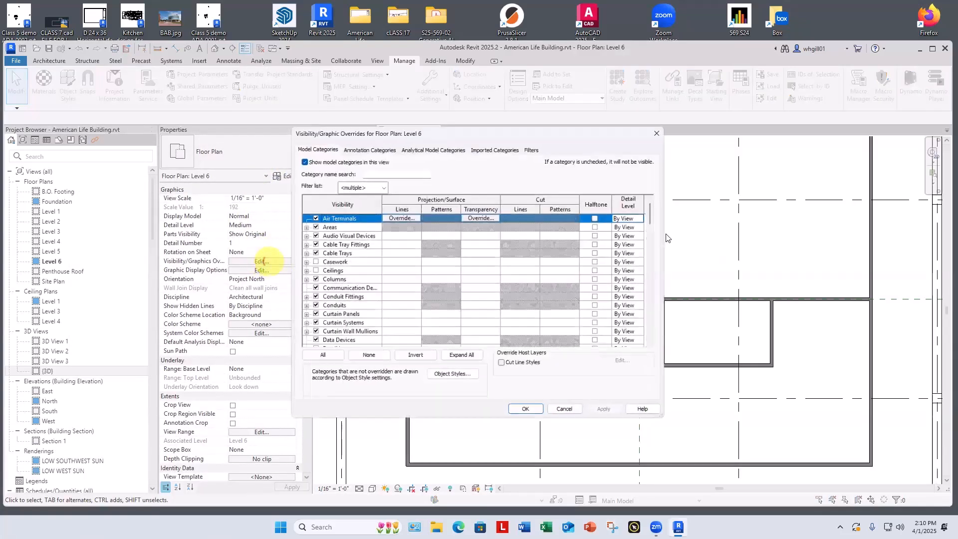
pyautogui.moveTo(657, 269); pyautogui.dragTo(660, 344)
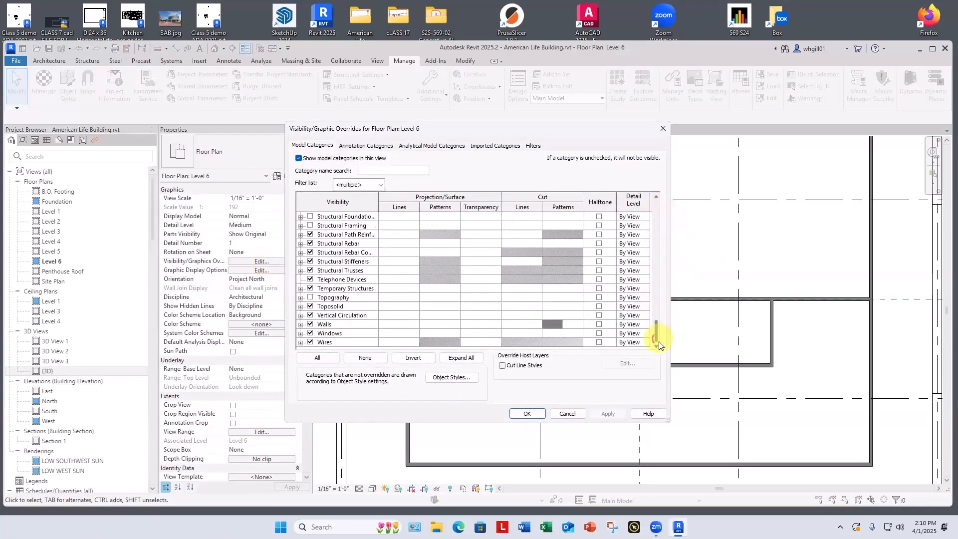
pyautogui.click(551, 324)
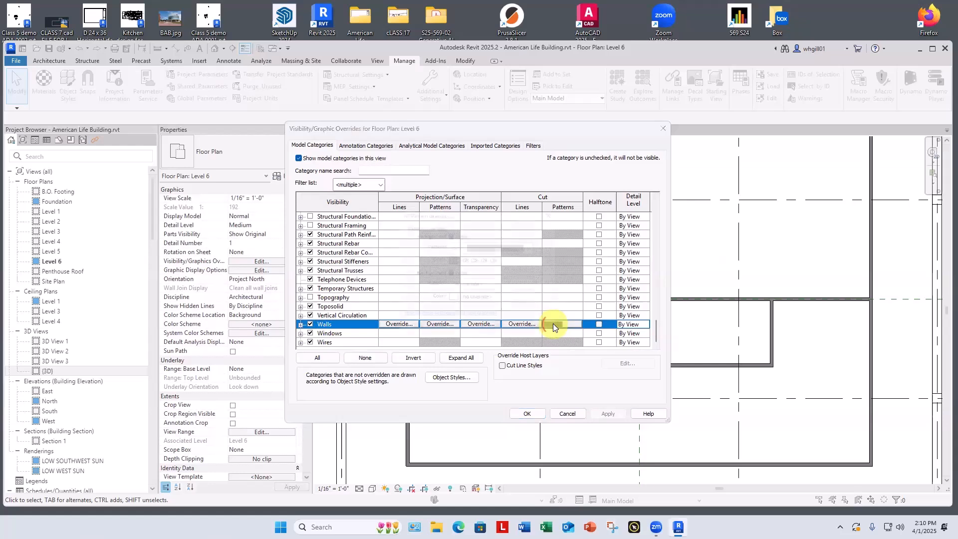
pyautogui.click(553, 325)
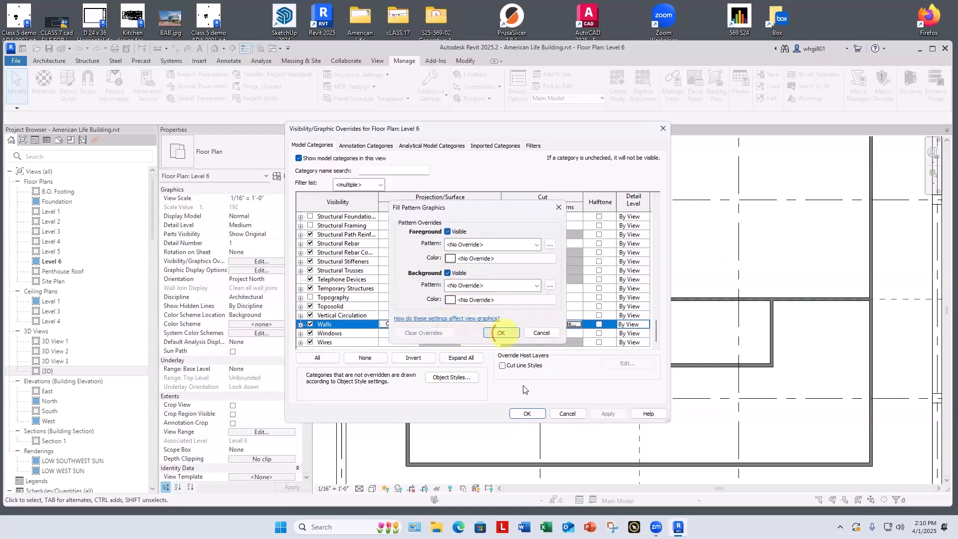
pyautogui.click(527, 413)
# Step: Extend the eastern 28' dimension's witness lines to the south penthouse wall and grid line D
pyautogui.scroll(-2, 647, 381)
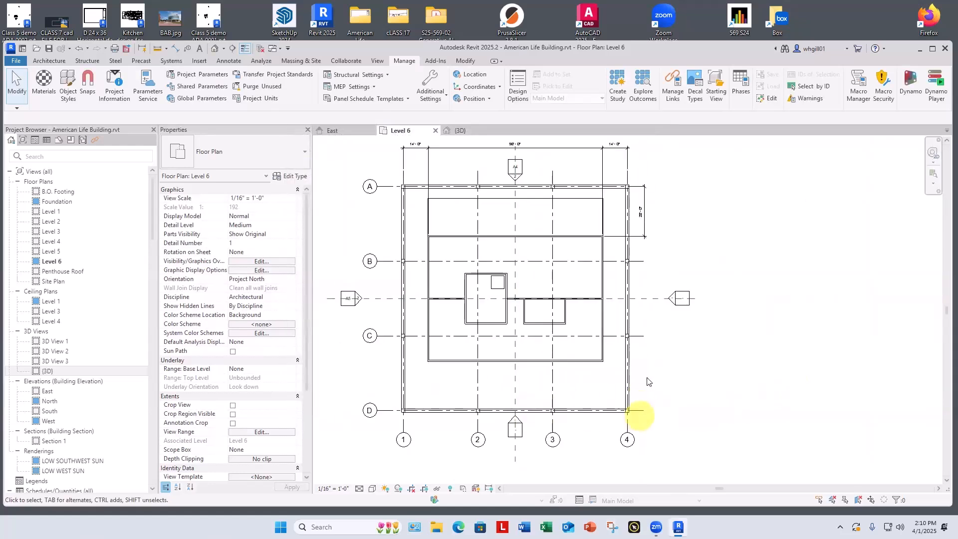
pyautogui.click(642, 214)
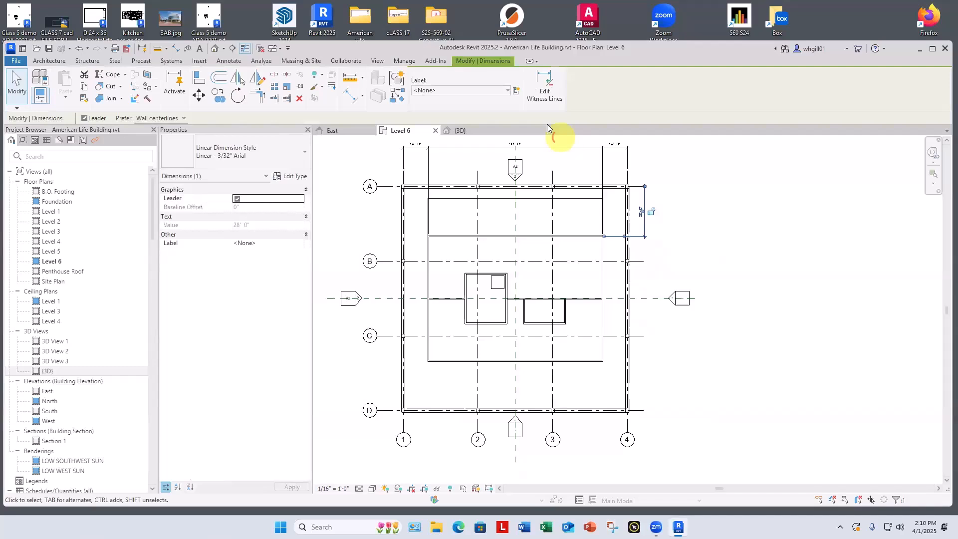
pyautogui.click(543, 89)
pyautogui.scroll(2, 614, 354)
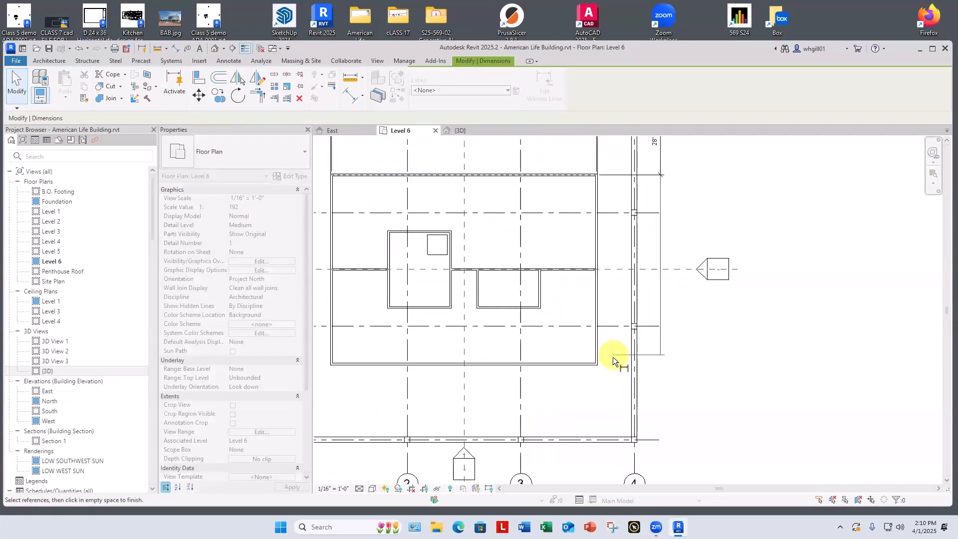
pyautogui.scroll(4, 613, 358)
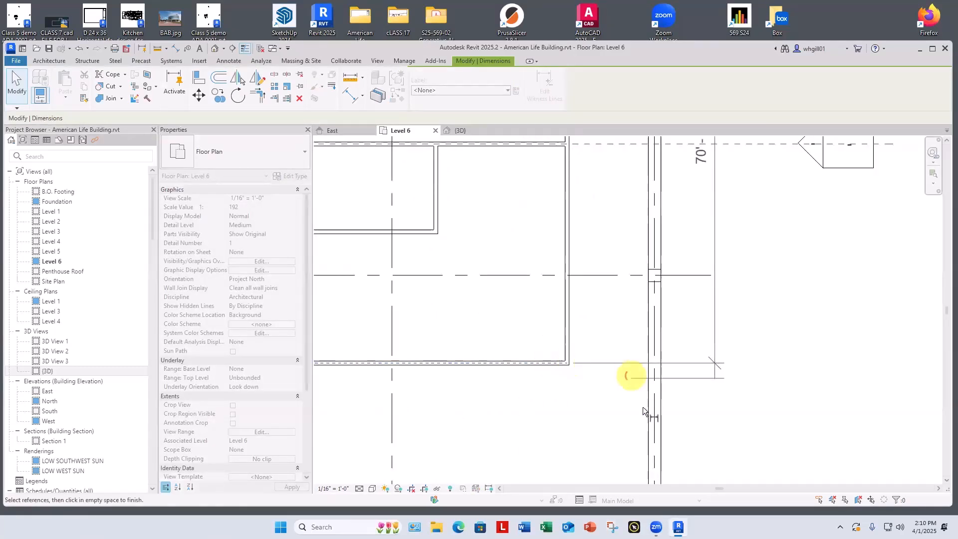
pyautogui.scroll(-3, 643, 407)
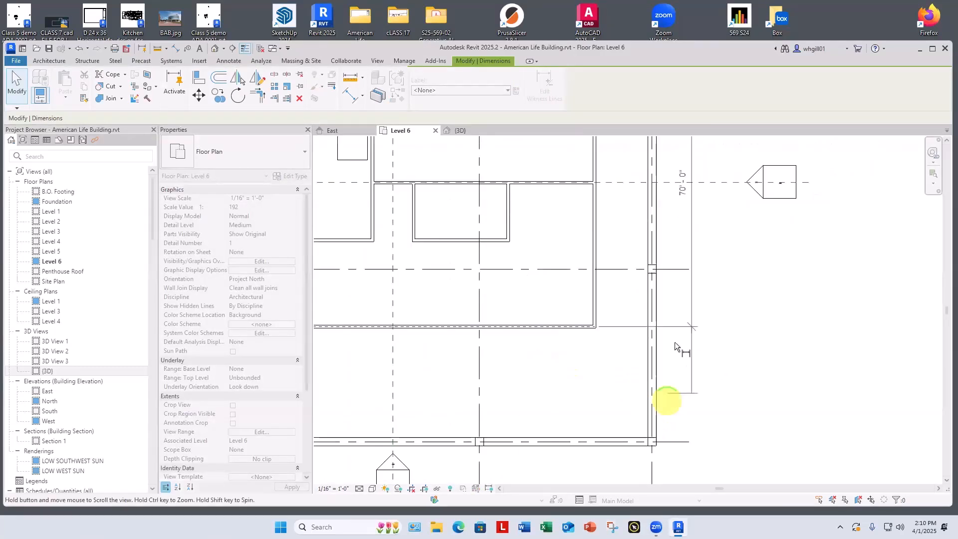
pyautogui.click(756, 389)
pyautogui.press('Escape')
pyautogui.press('Escape')
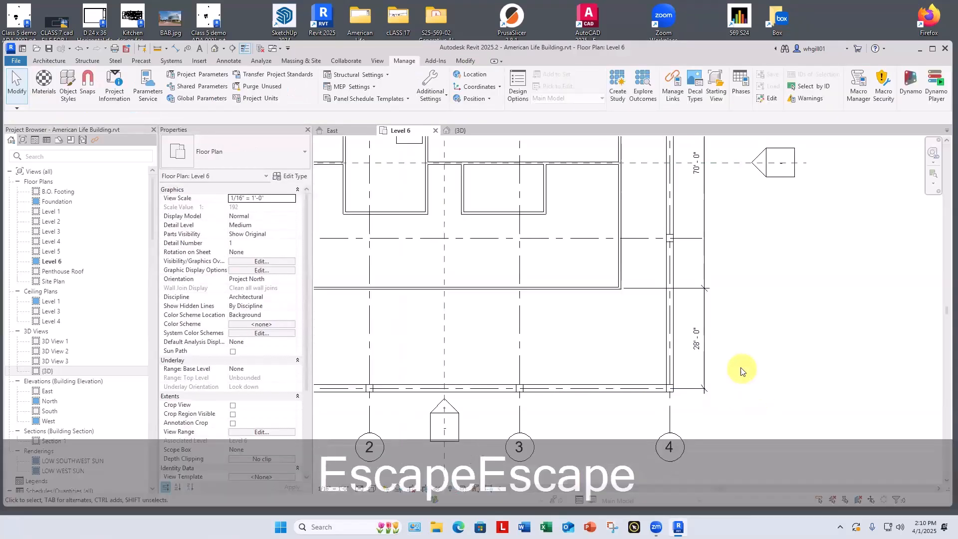
pyautogui.scroll(-5, 756, 387)
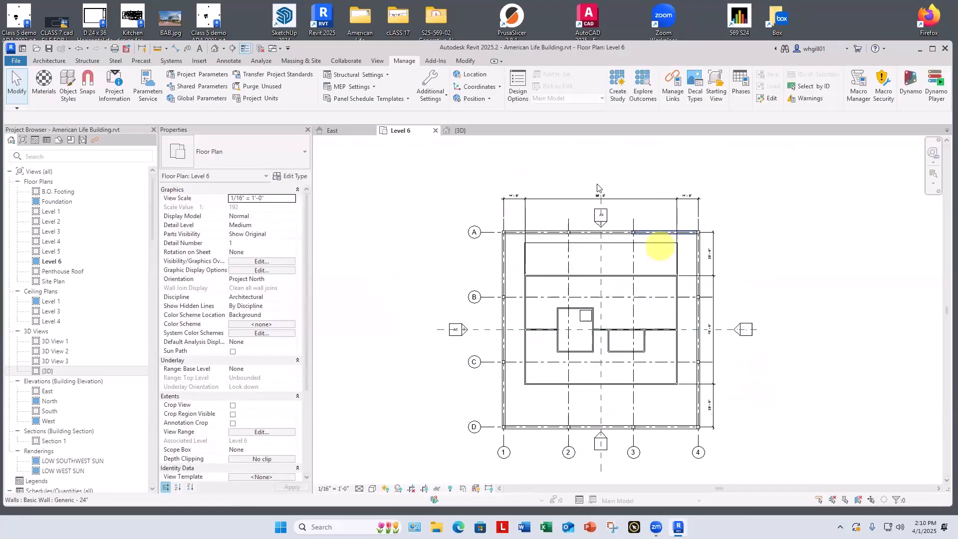
# Step: Move the north elevation marker up above the width dimension string
pyautogui.moveTo(607, 205); pyautogui.dragTo(609, 176)
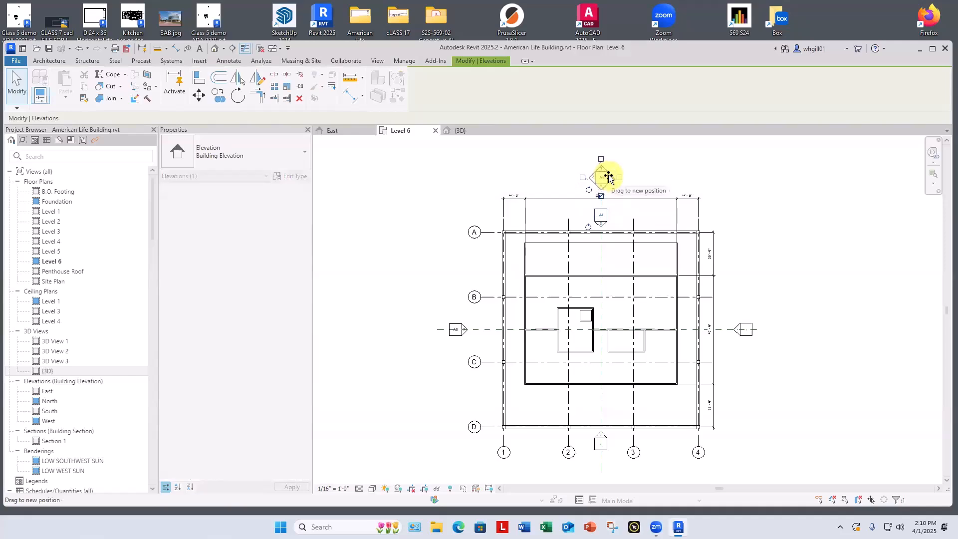